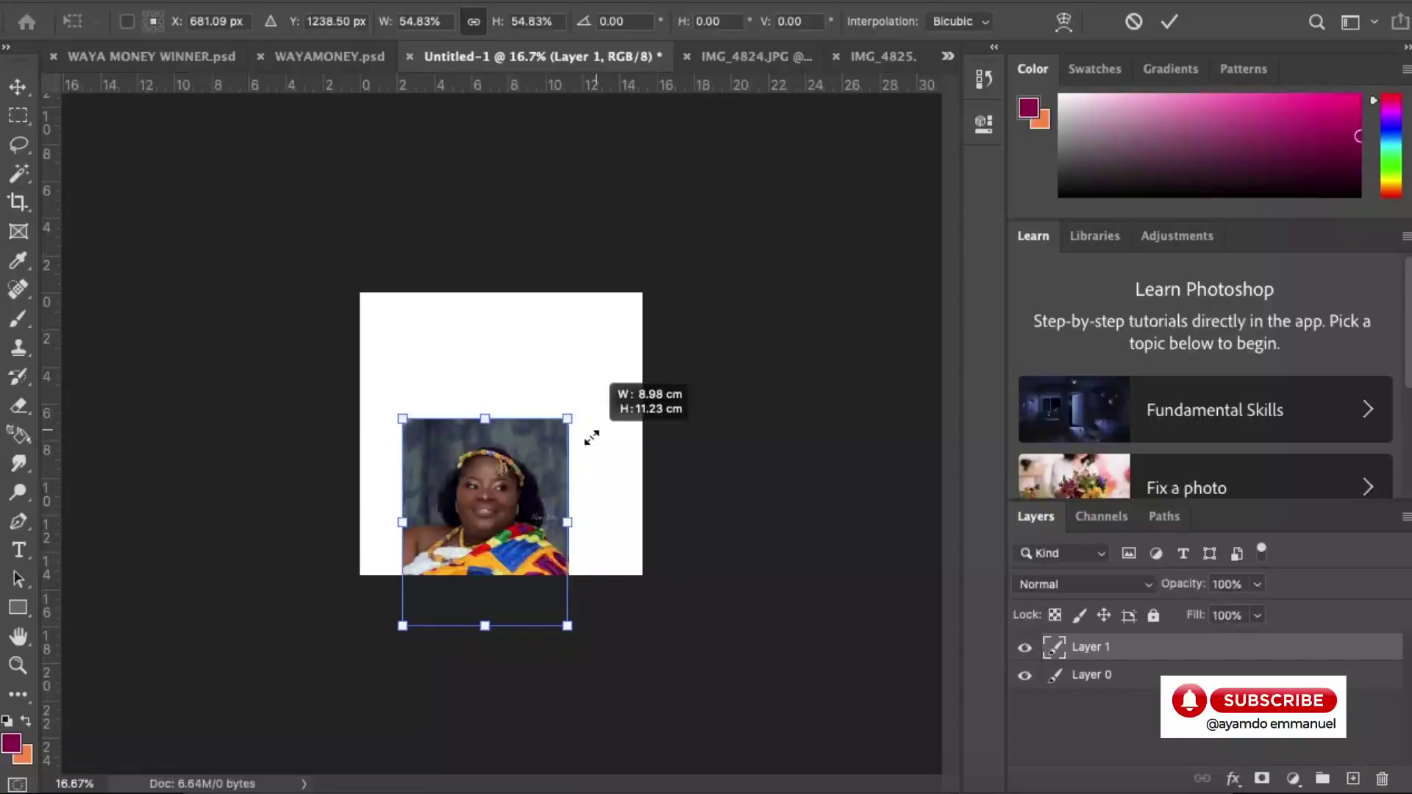
Shrink the kente-cloth photo to about 77% and place it in the flyer's top-right area
drag(522, 501, 581, 412)
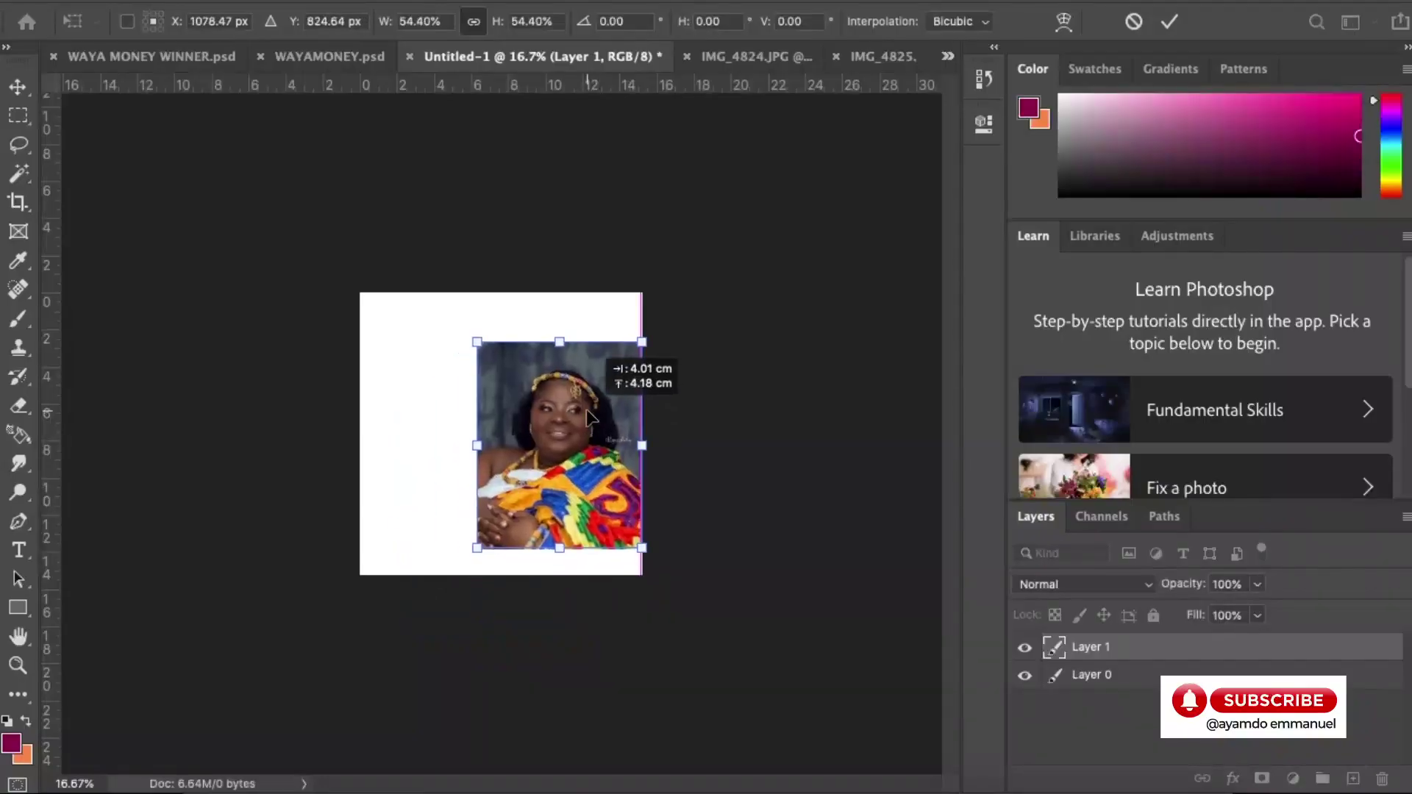
key(ctrl+plus)
key(ctrl+plus)
key(ctrl+plus)
key(ctrl+minus)
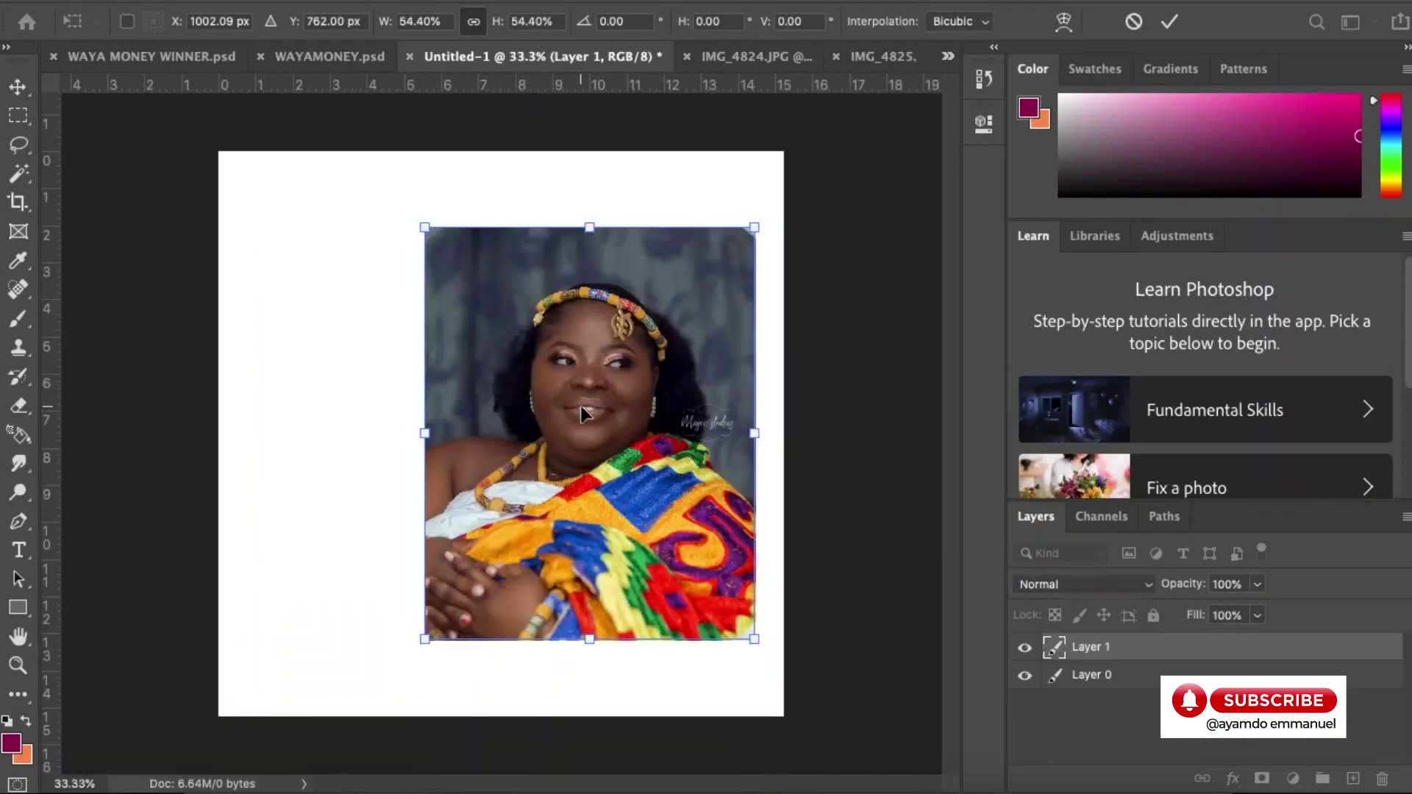
drag(759, 221, 736, 252)
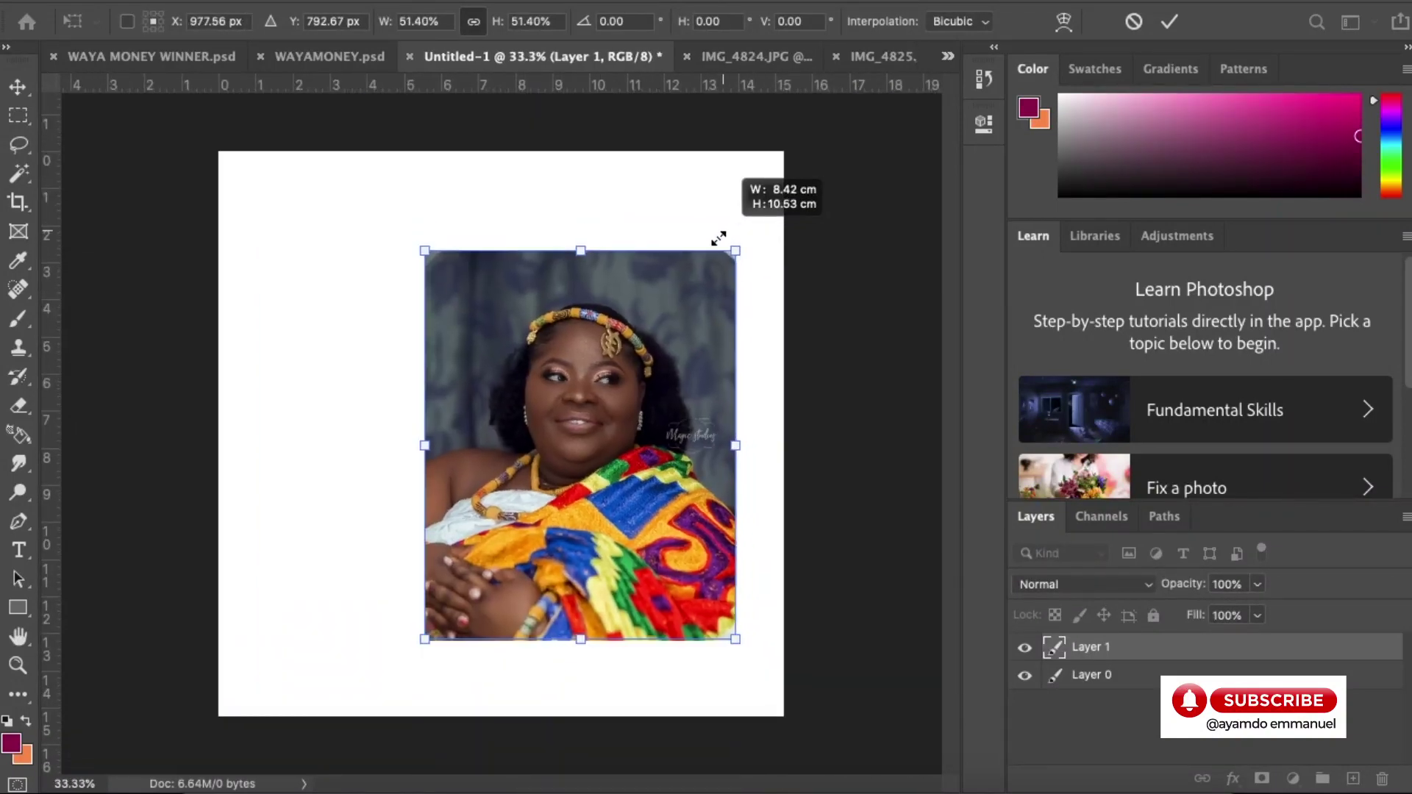
drag(619, 343, 644, 266)
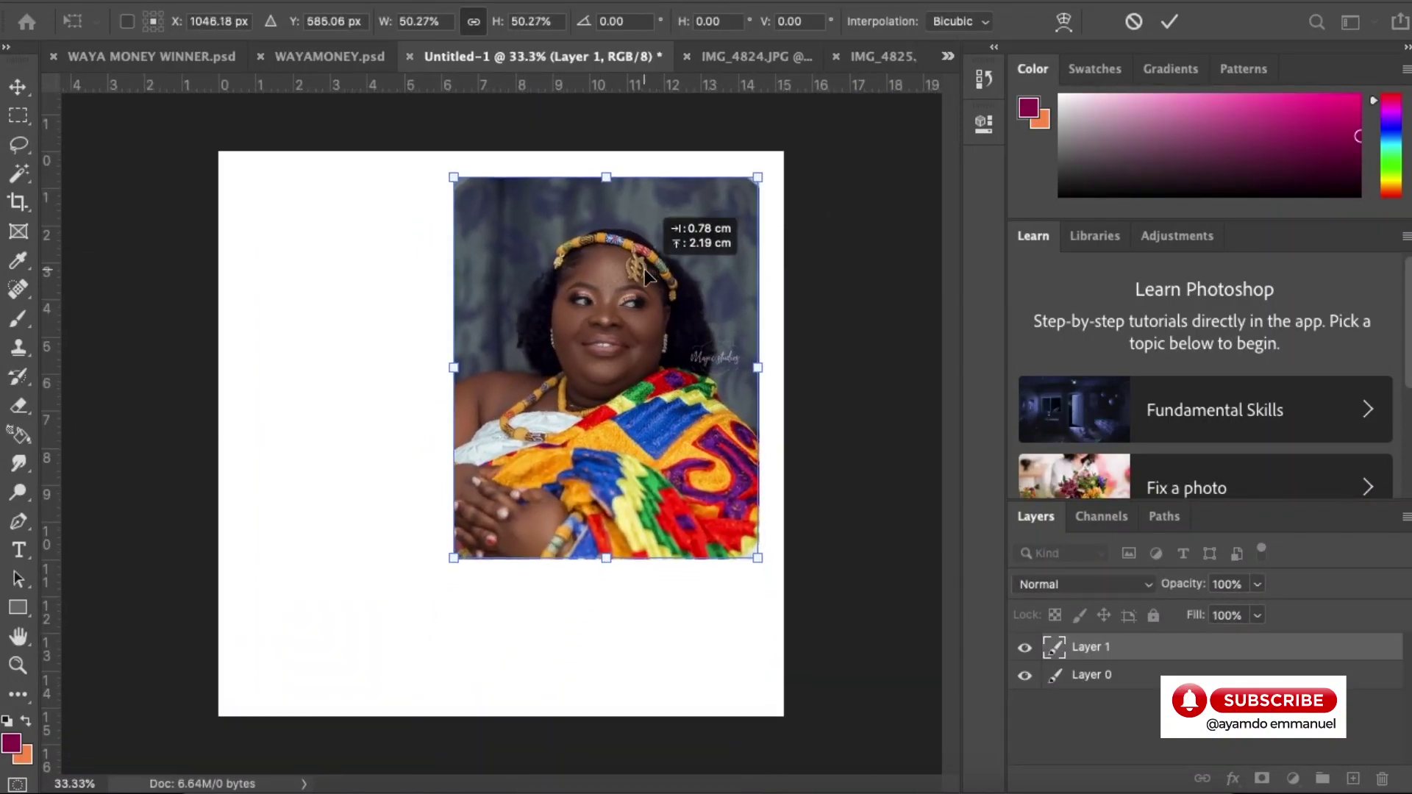
click(1169, 22)
click(689, 404)
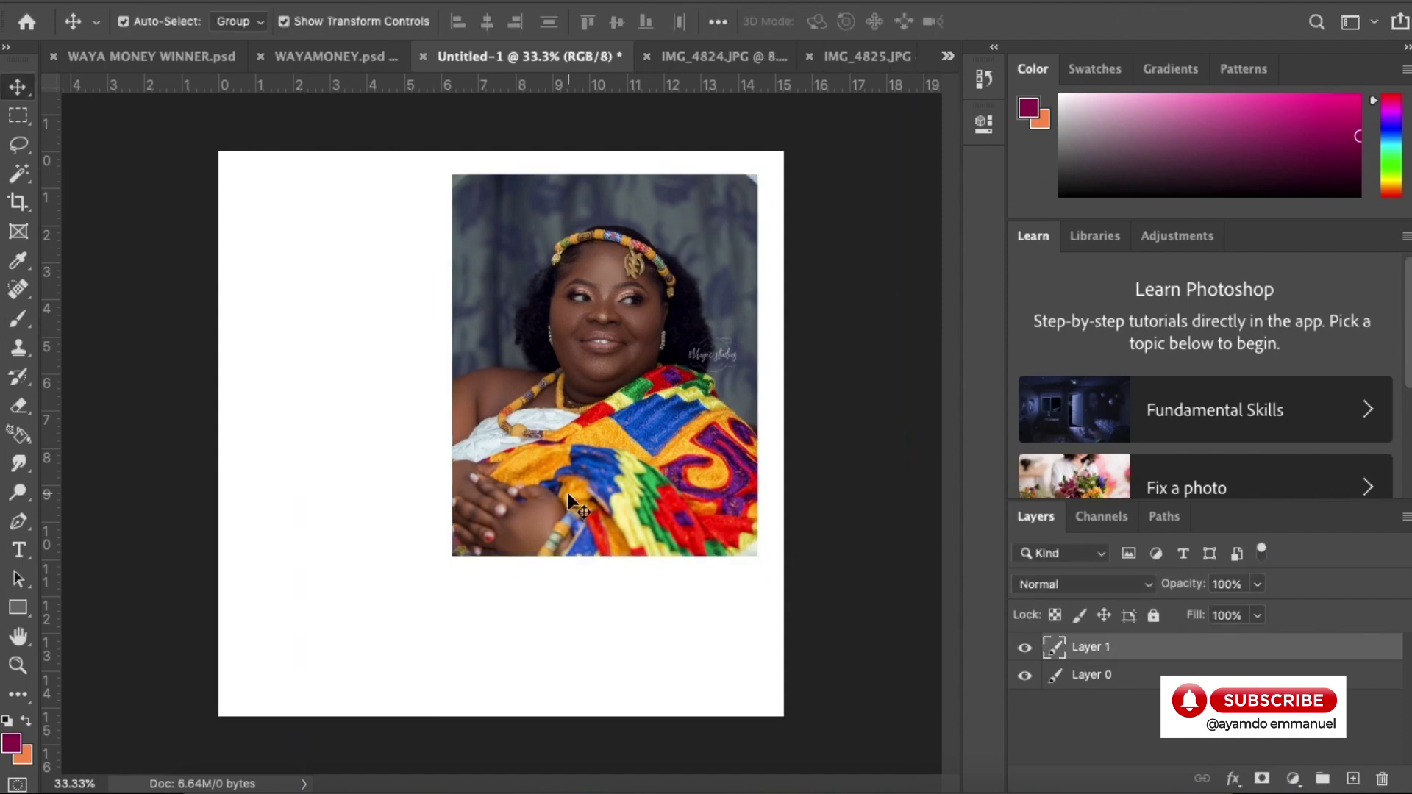
key(ctrl+t)
mouse_move(453, 556)
mouse_down()
mouse_move(485, 466)
mouse_move(522, 468)
mouse_up()
click(1175, 23)
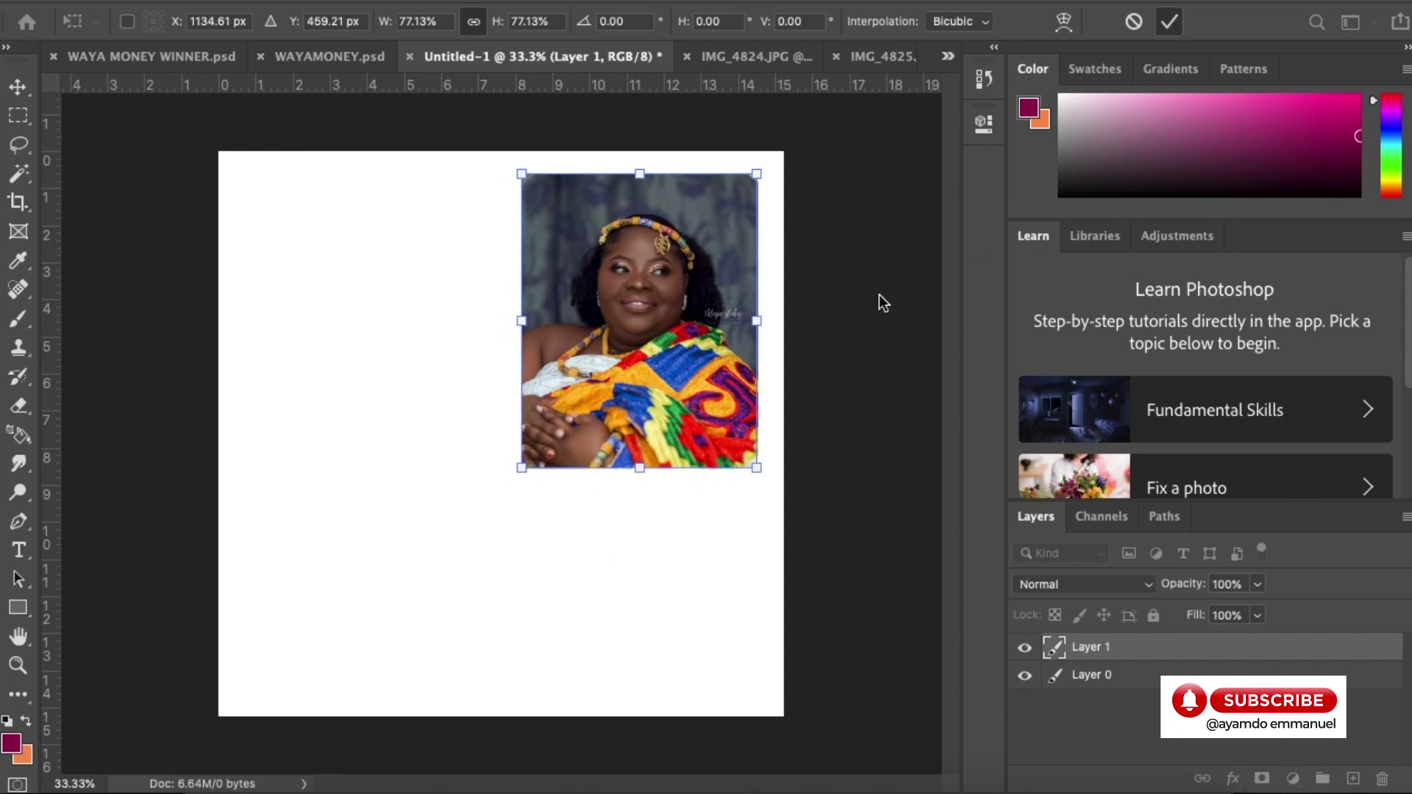
Drag the IMG_4824.JPG bouquet photo into the Untitled-1 flyer as a new layer
key(ctrl+Tab)
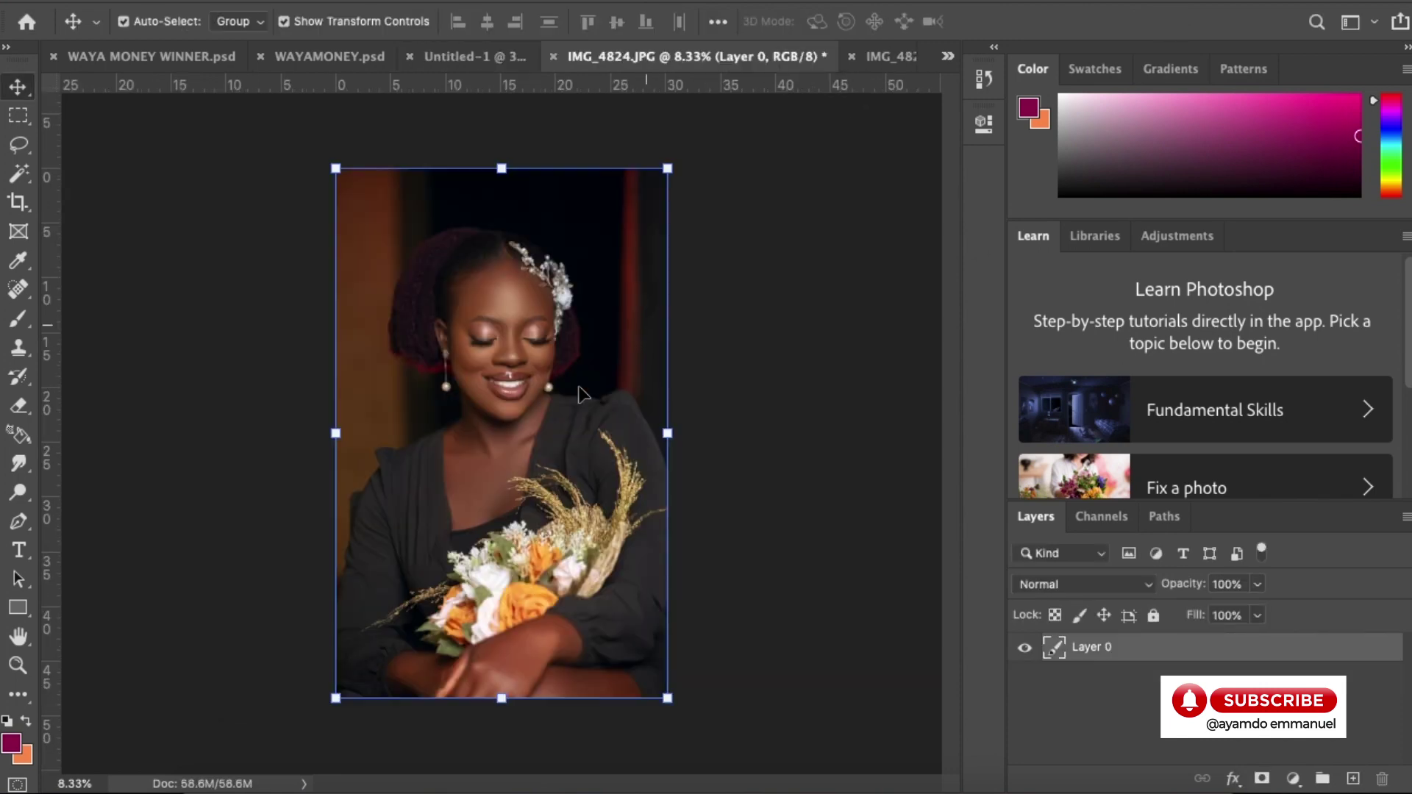
drag(501, 391, 497, 59)
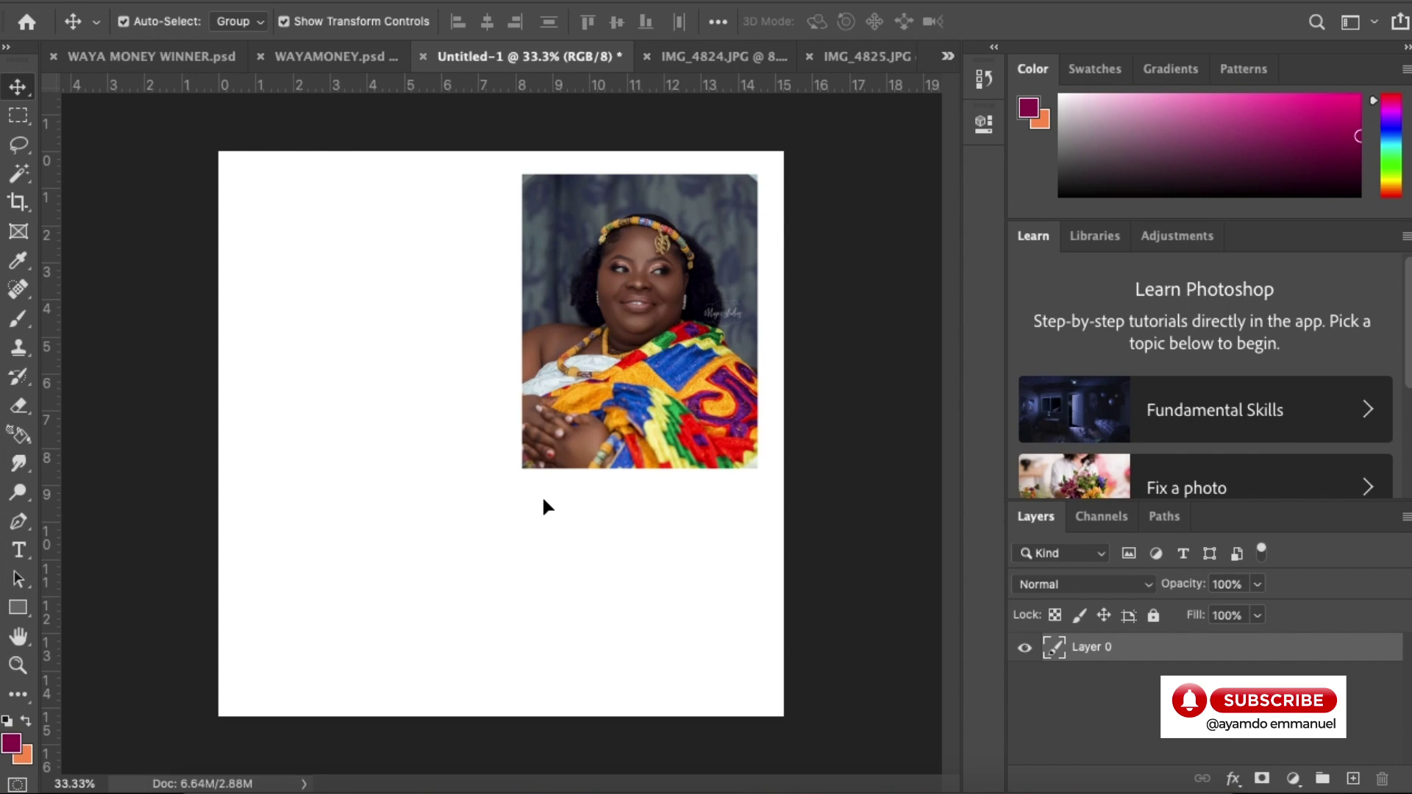
drag(544, 506, 544, 506)
right_click(745, 786)
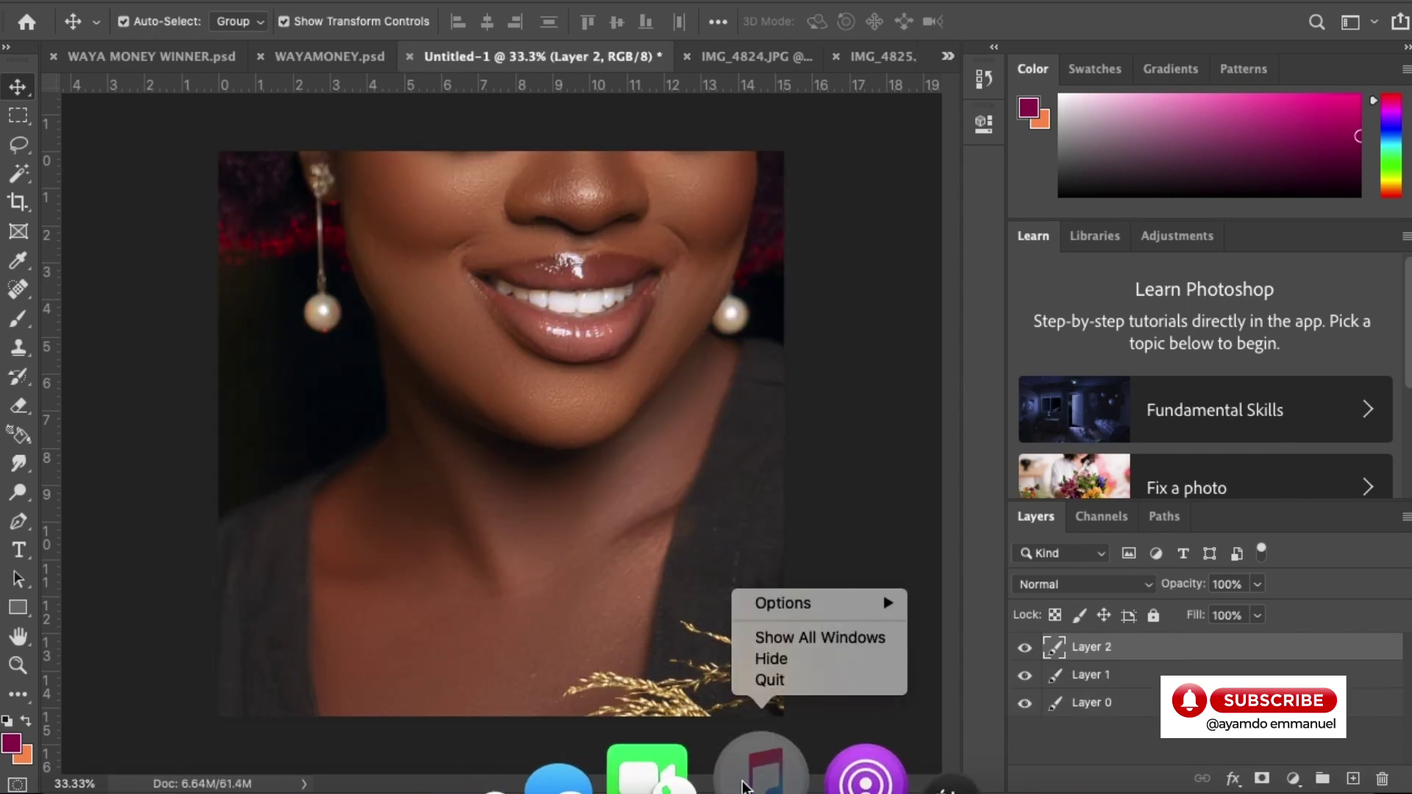
click(781, 684)
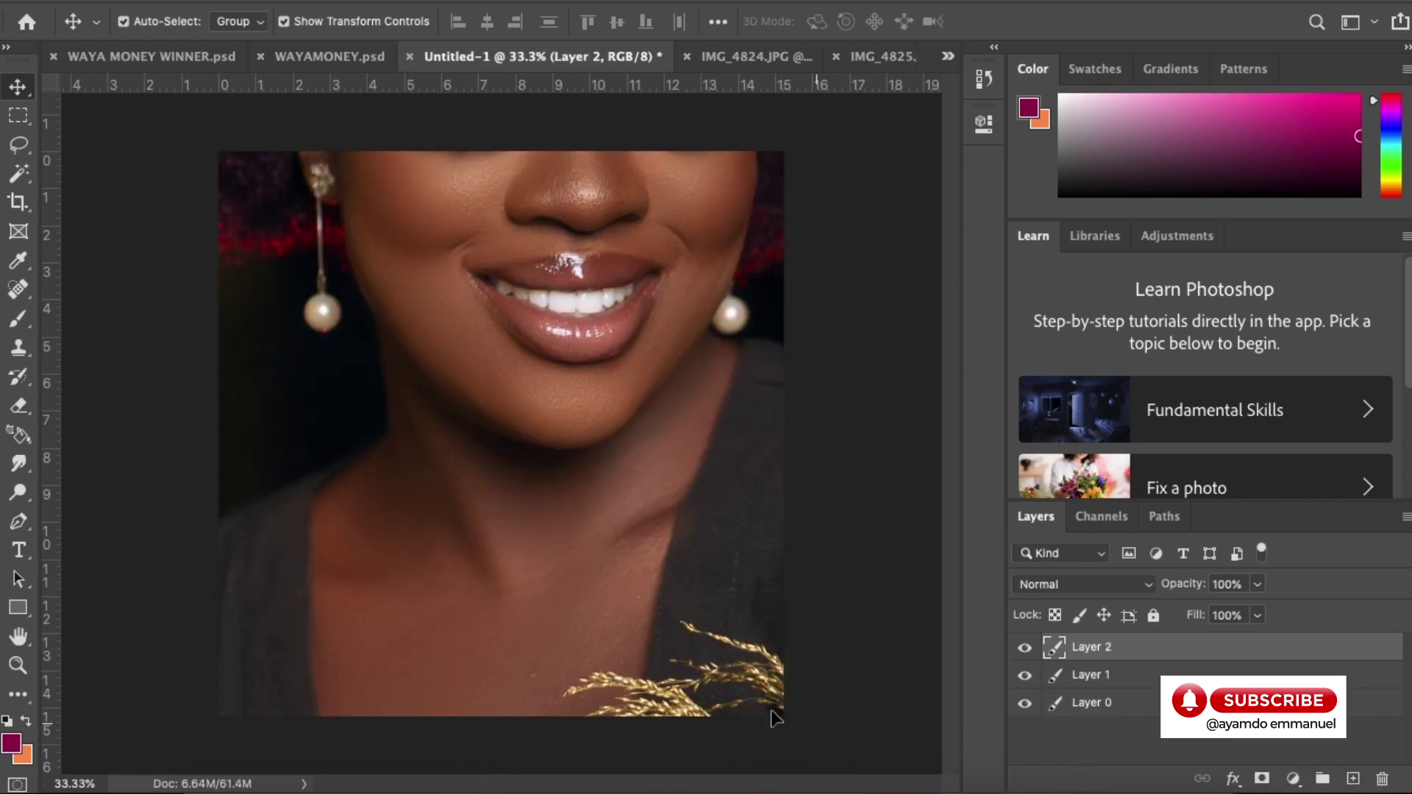
Scale the bouquet photo down to about 20% and move it onto the canvas
key(ctrl+minus)
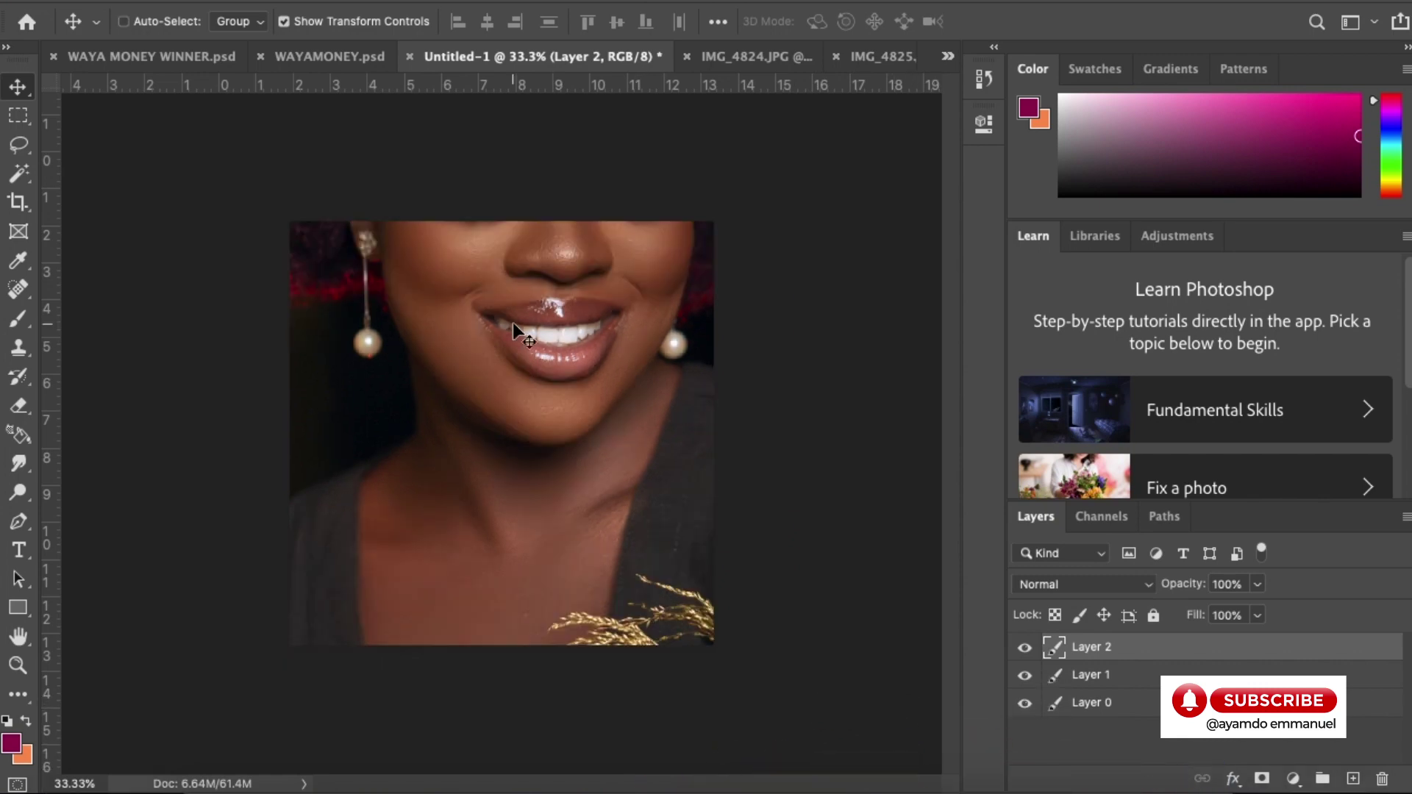
key(ctrl+minus)
key(ctrl+minus)
key(ctrl+minus)
drag(677, 184, 478, 506)
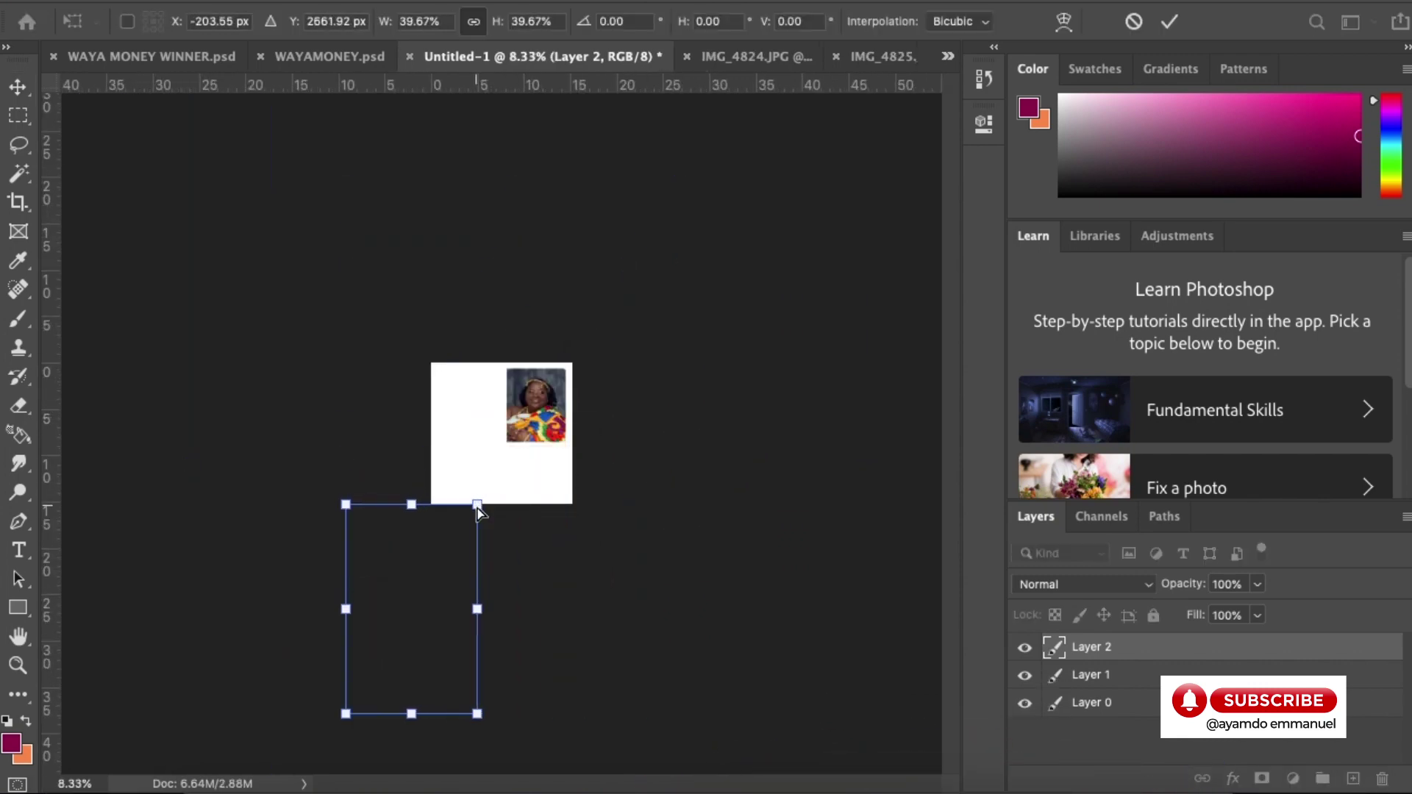
key(ctrl+plus)
key(ctrl+plus)
key(ctrl+plus)
drag(307, 702, 633, 318)
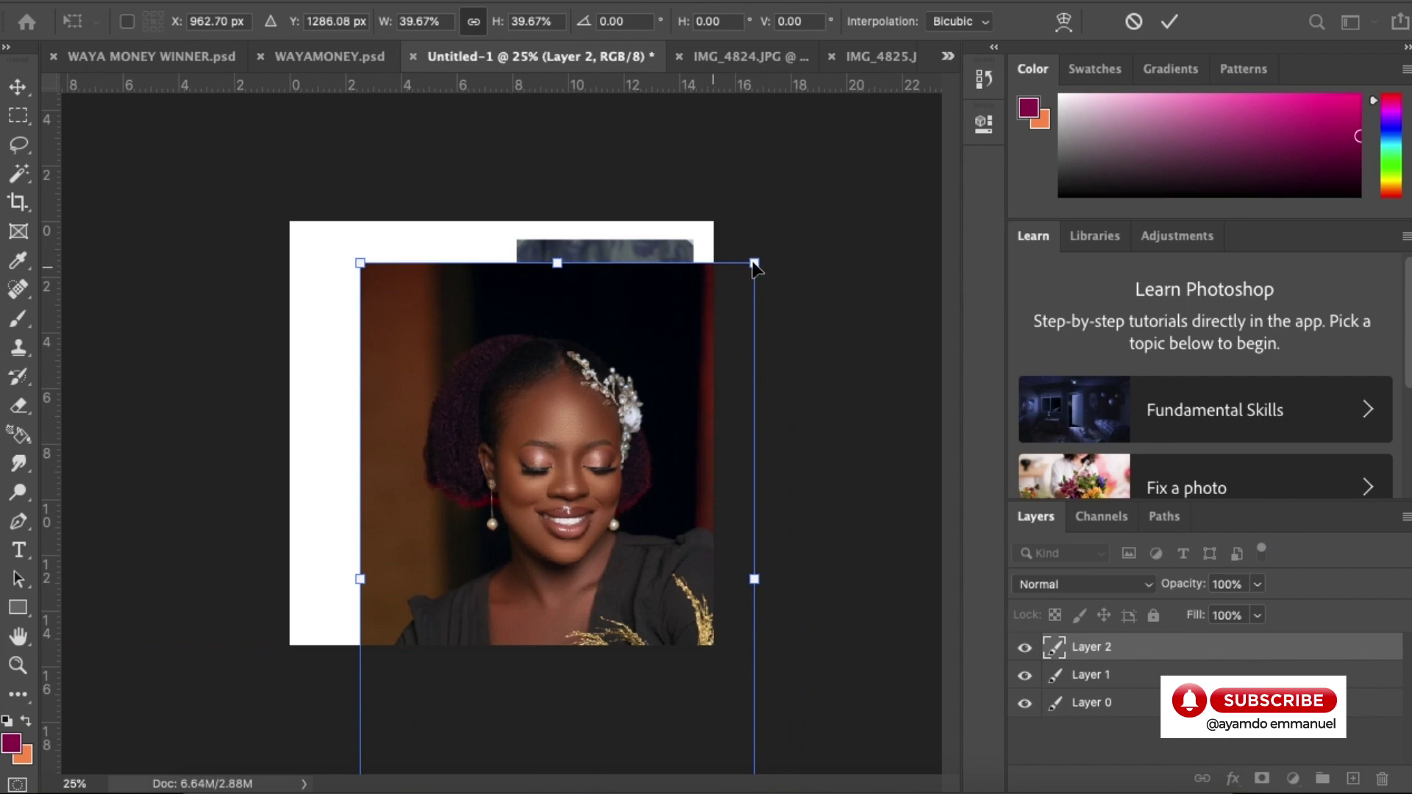
drag(756, 267, 674, 340)
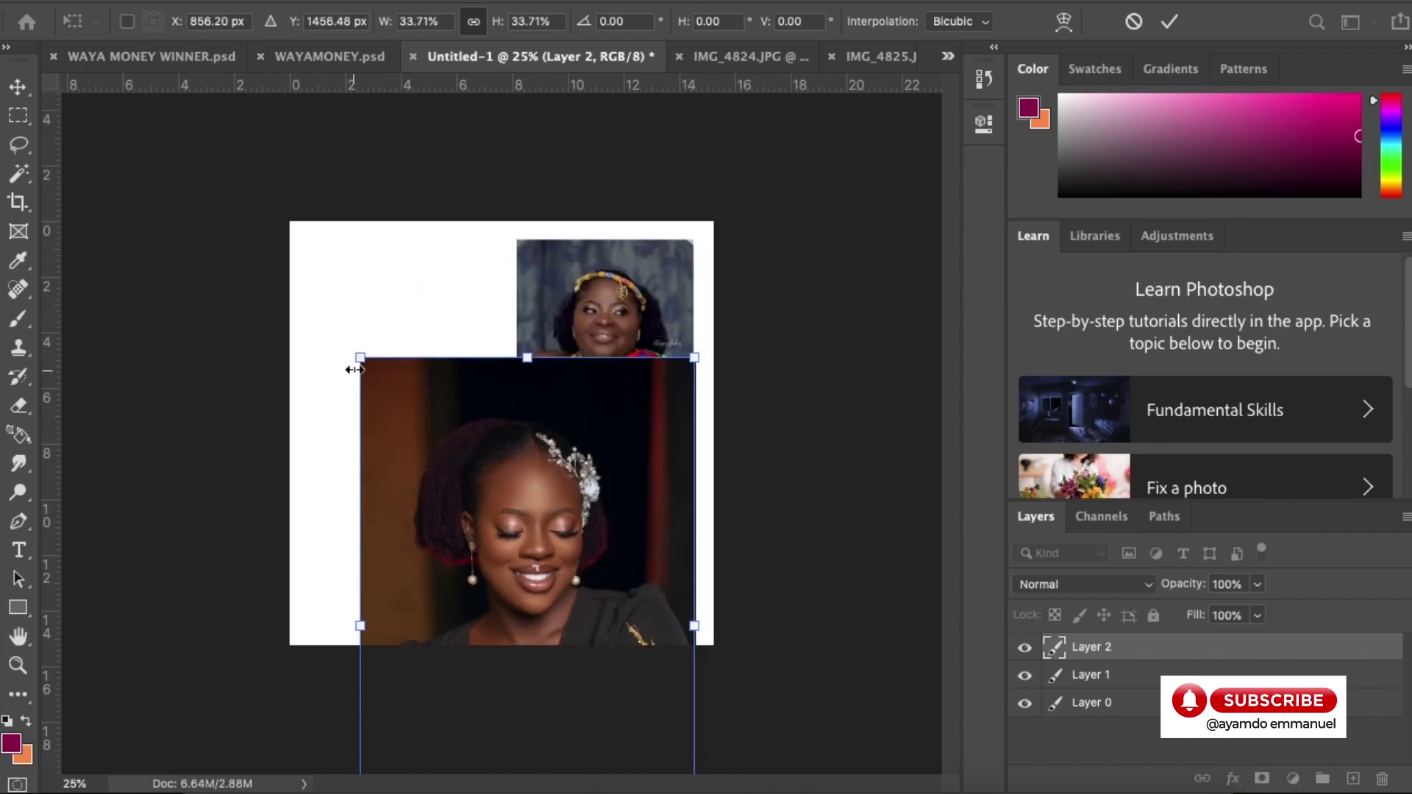
mouse_move(359, 361)
mouse_down()
mouse_move(560, 504)
mouse_move(574, 539)
mouse_up()
Fit the bouquet photo into the top-right at 17.83% to match the kente photo's width
key(ctrl+plus)
key(ctrl+plus)
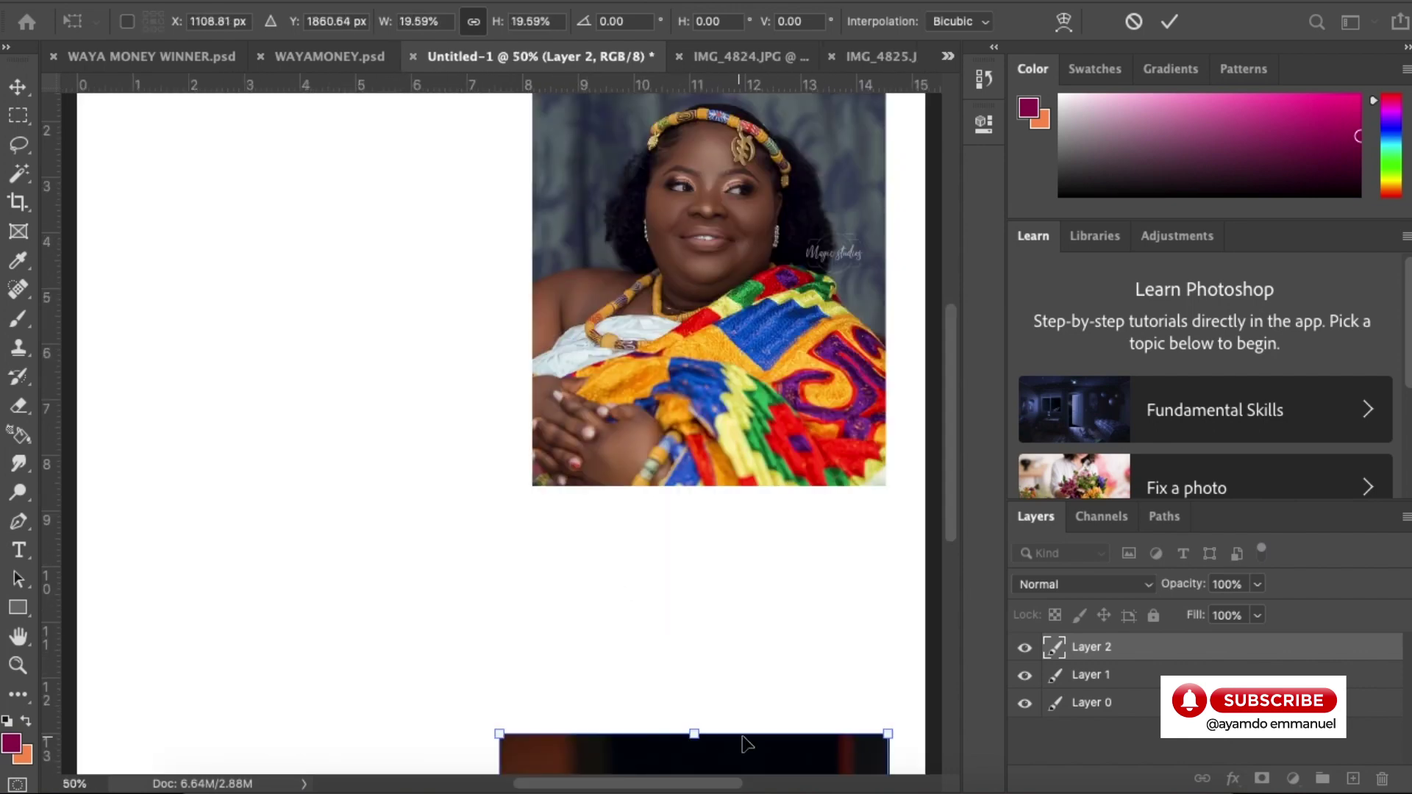
mouse_move(744, 743)
mouse_down()
mouse_move(773, 499)
mouse_move(750, 514)
mouse_up()
key(ctrl+minus)
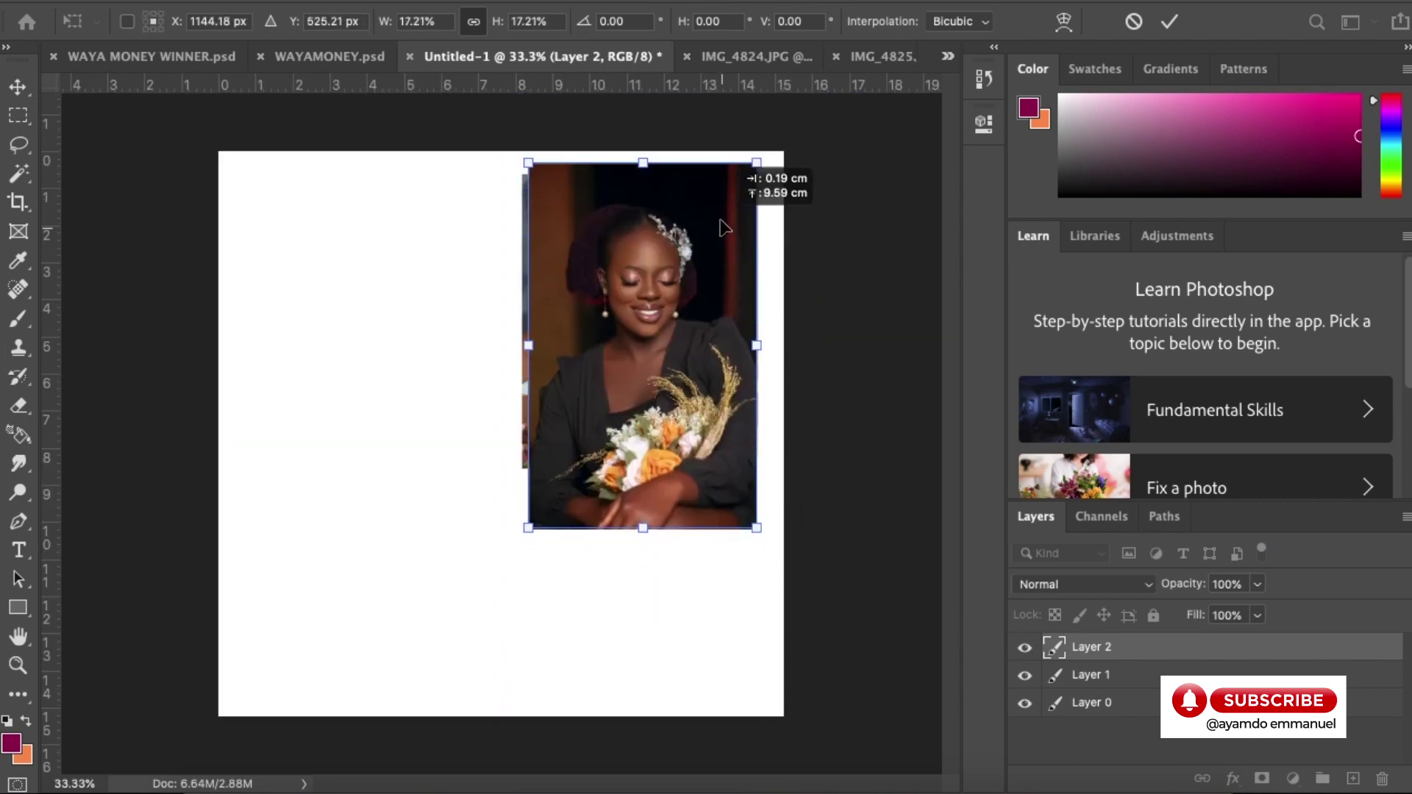
mouse_move(713, 588)
mouse_down()
mouse_move(720, 233)
mouse_move(707, 235)
mouse_up()
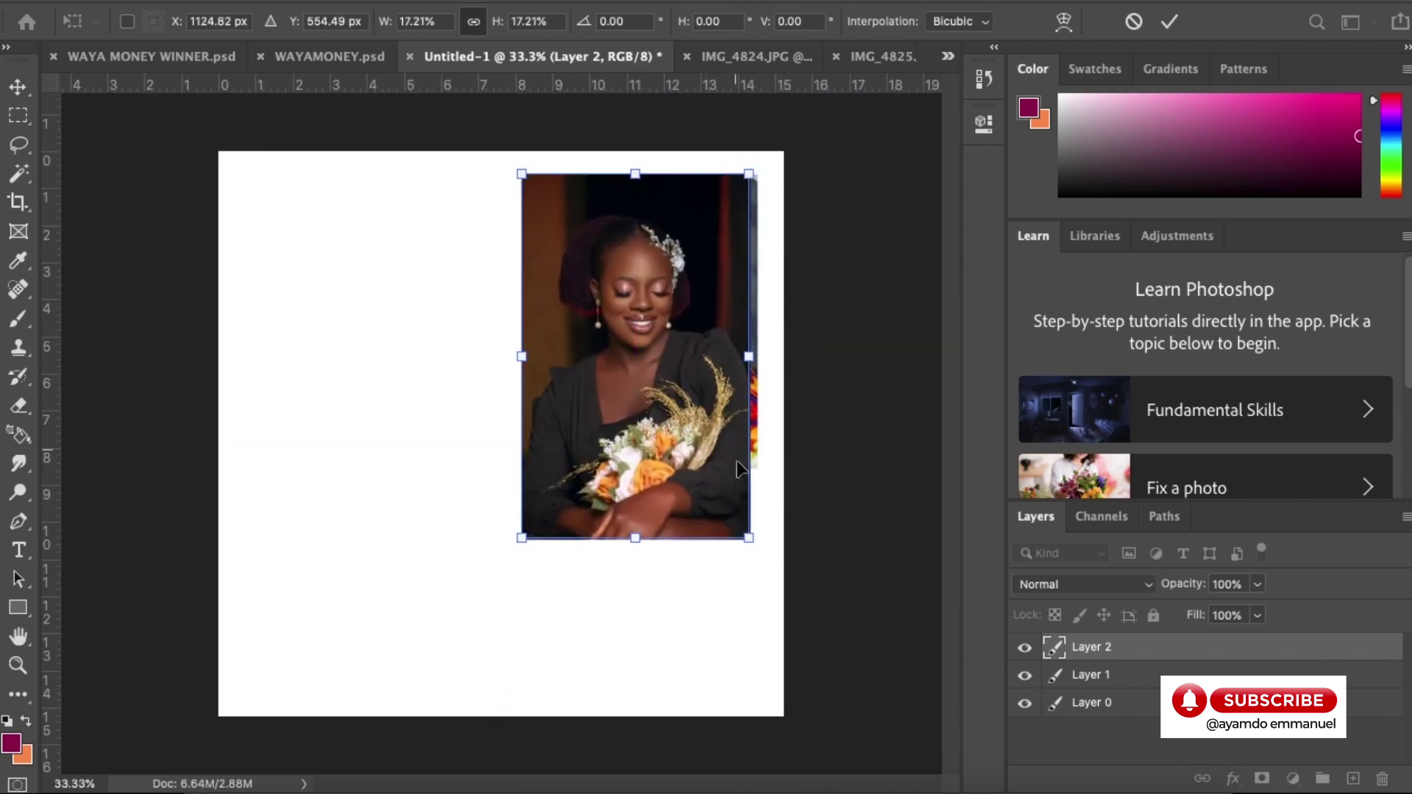
drag(747, 541, 756, 551)
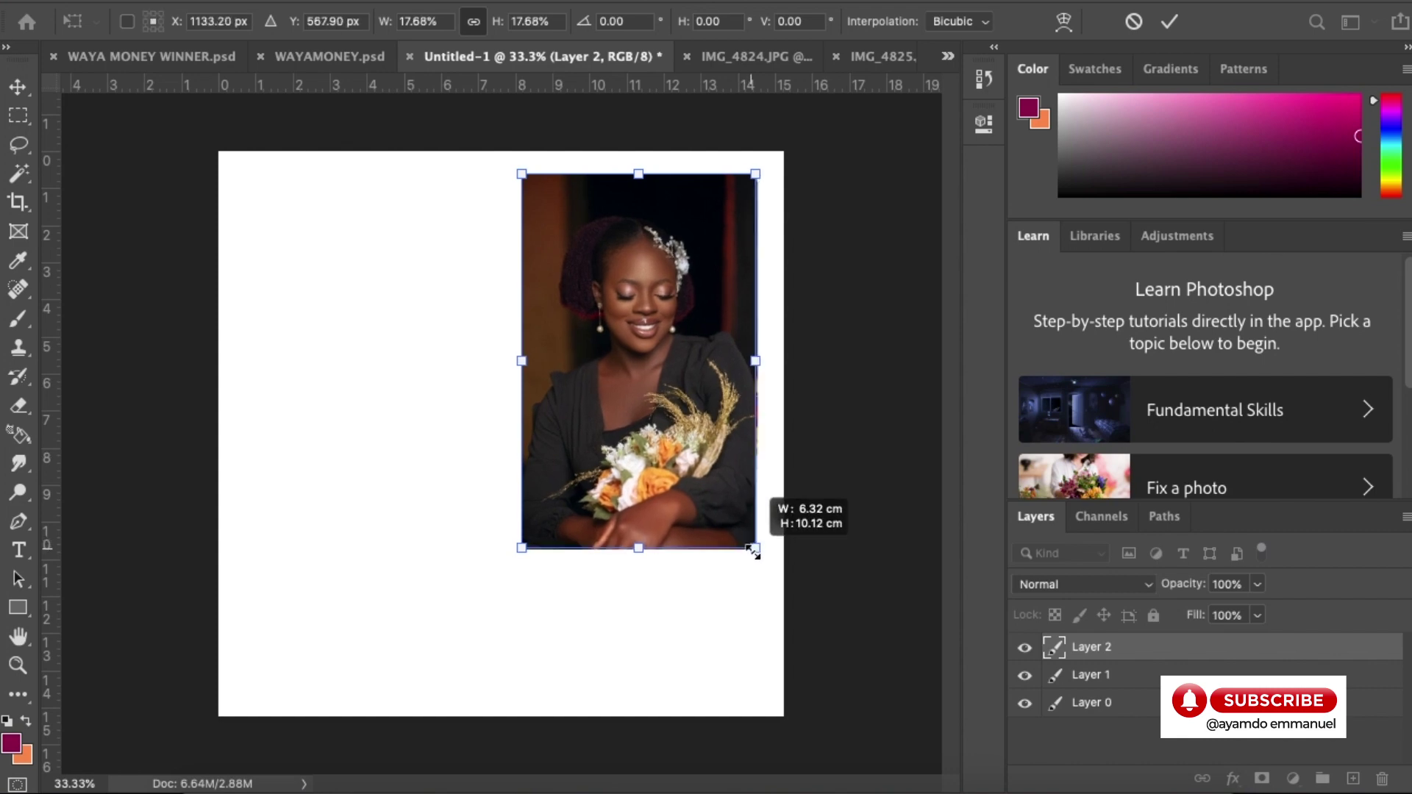
click(1169, 24)
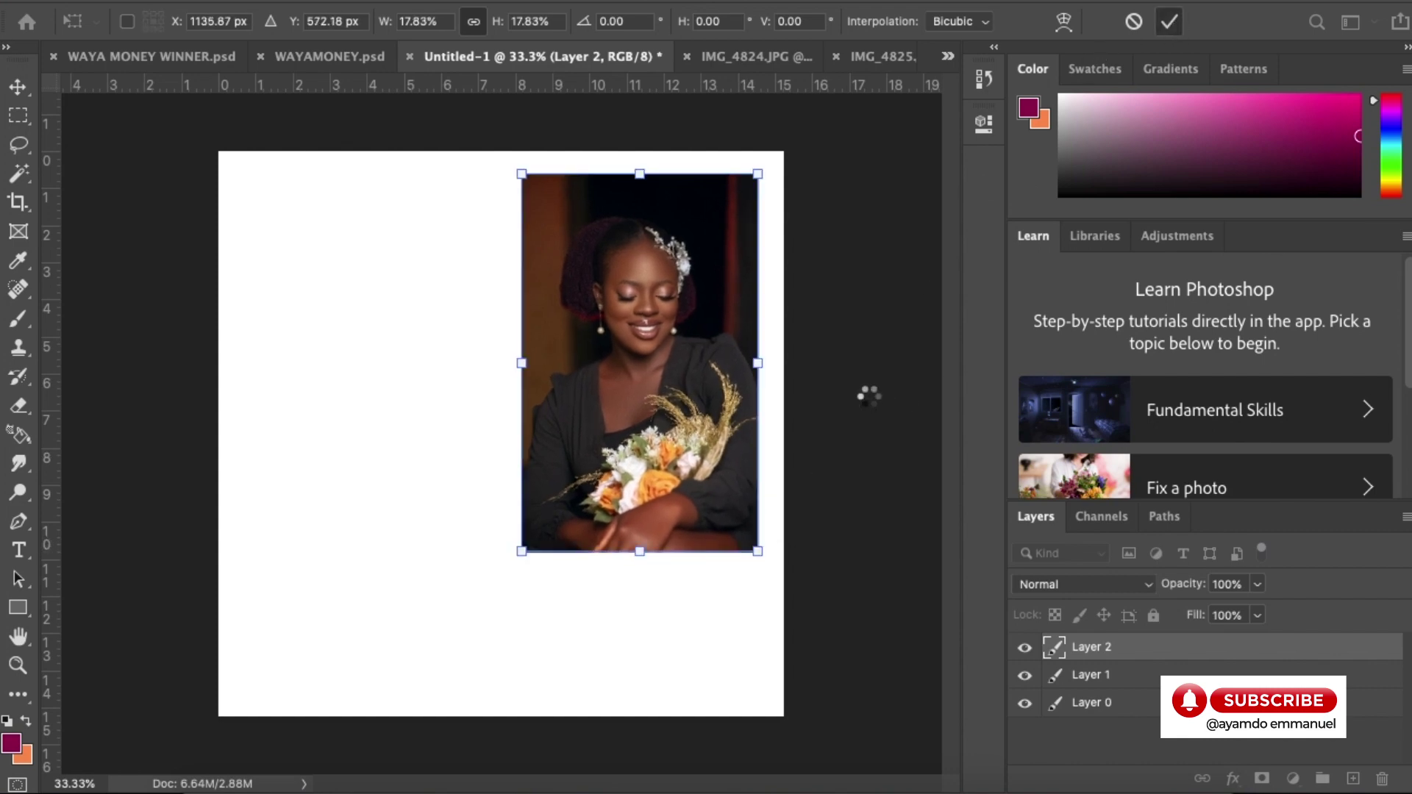
Move the bouquet photo down to reveal the kente photo beneath it
click(17, 118)
drag(475, 152, 787, 201)
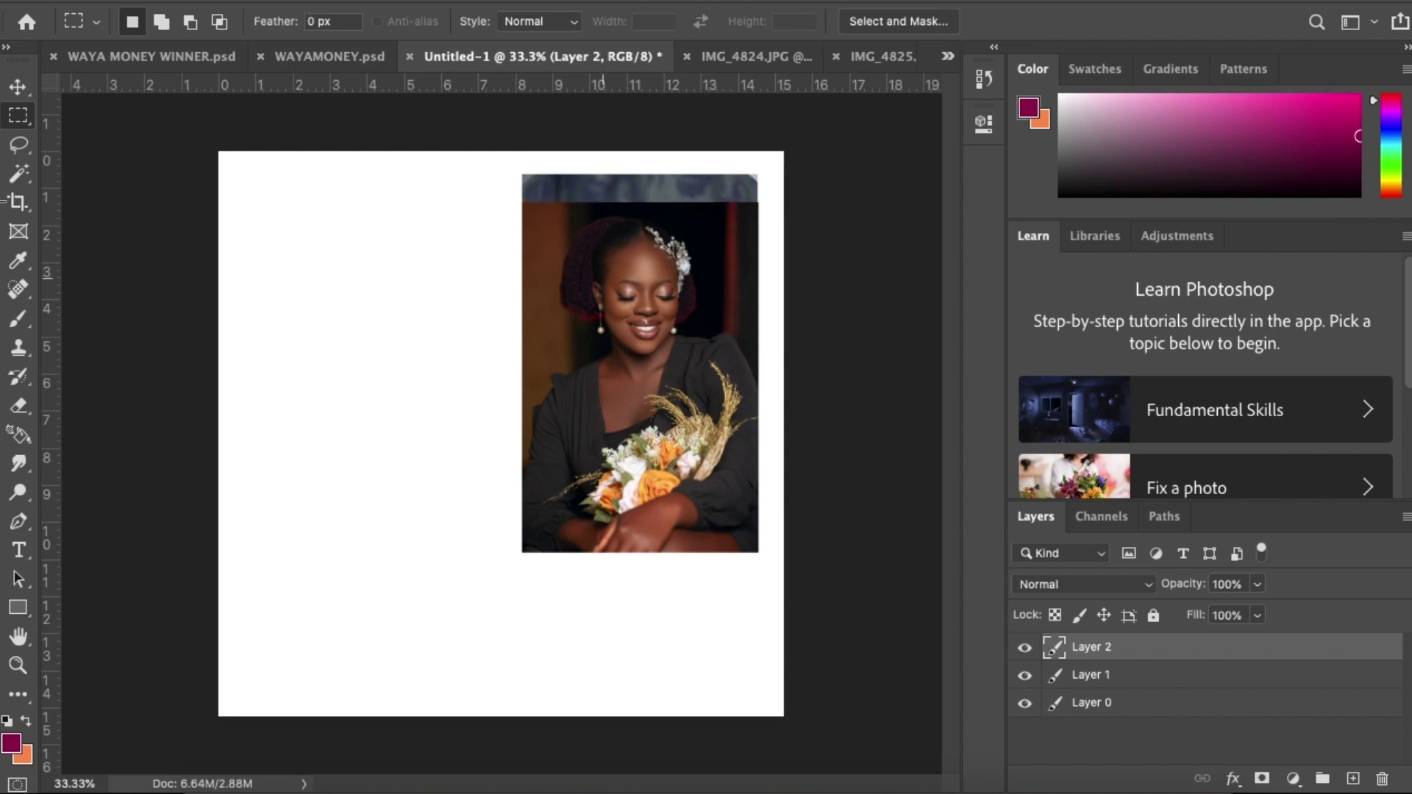
key(v)
mouse_move(675, 343)
mouse_down()
mouse_move(645, 513)
mouse_move(647, 440)
mouse_up()
click(619, 419)
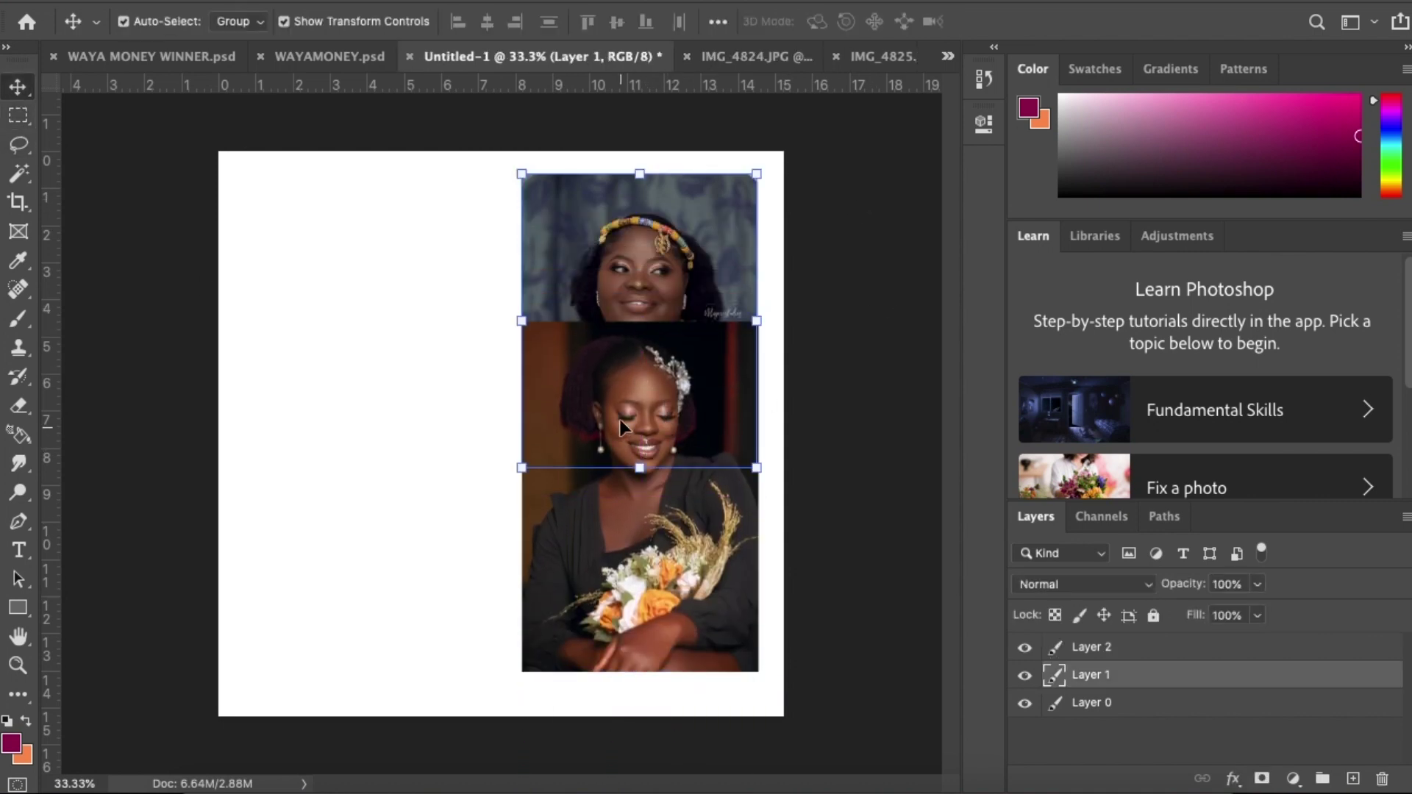
click(620, 419)
click(1025, 647)
Cut the bottom strip off the bouquet photo and move it below the kente photo
key(m)
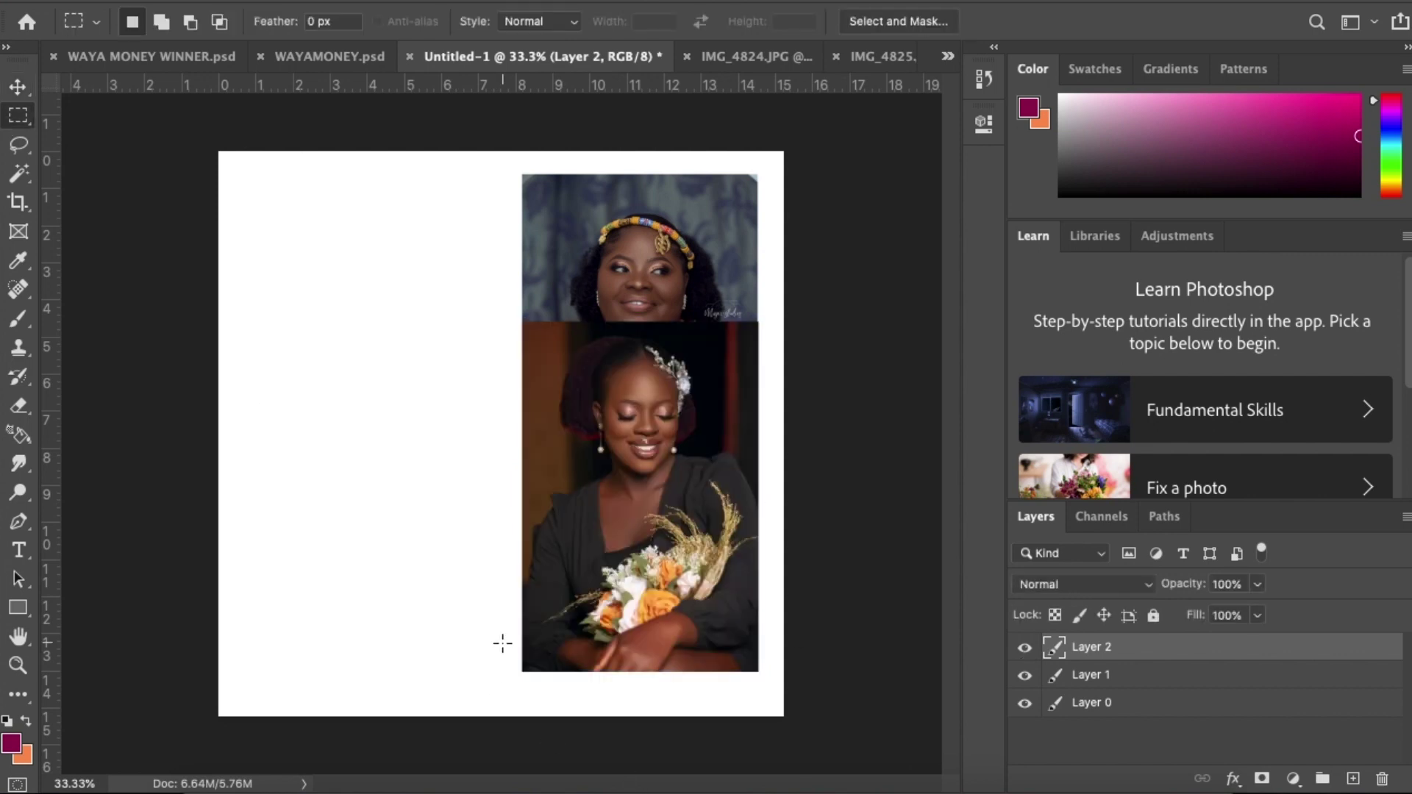
drag(460, 615, 876, 735)
key(ctrl+x)
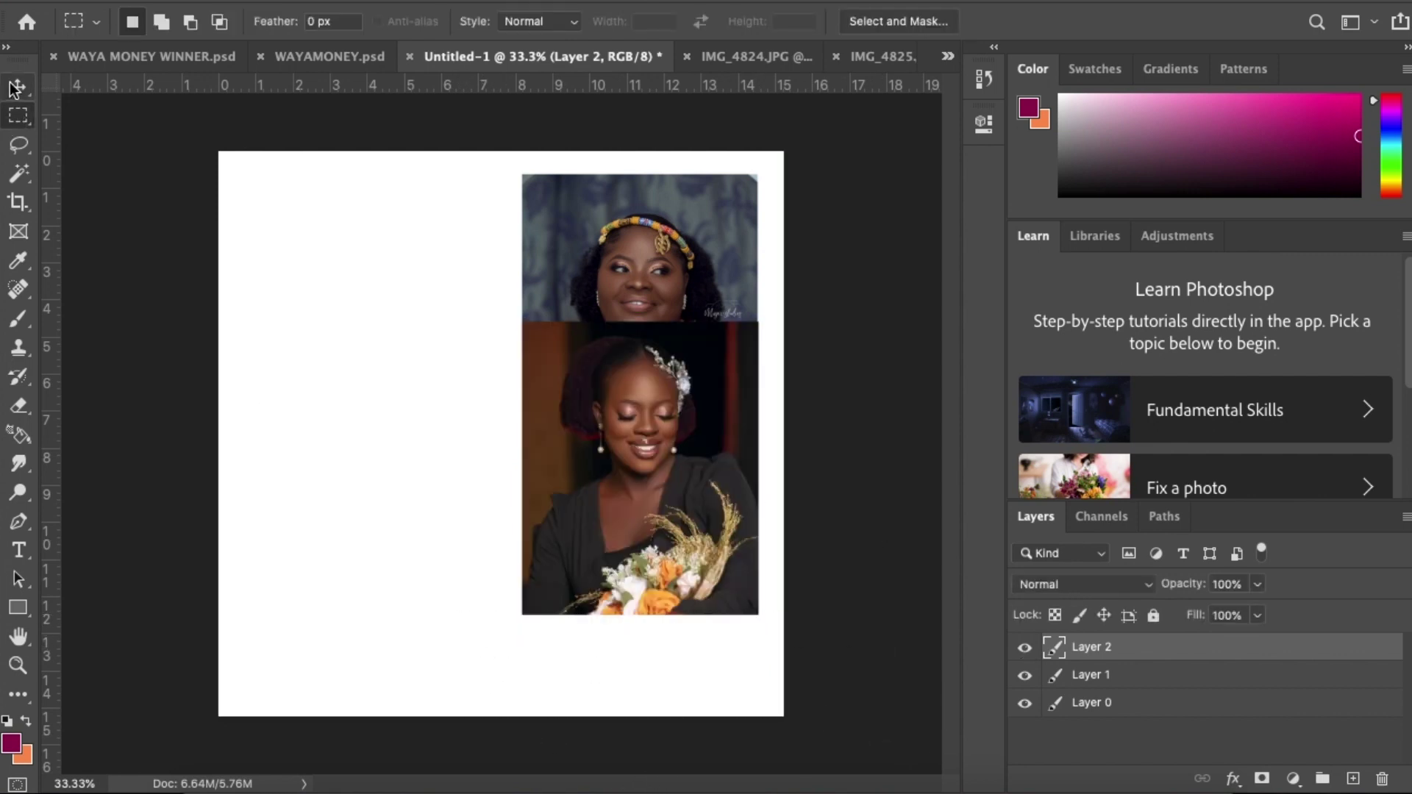
click(16, 87)
drag(682, 462, 682, 517)
Cut the top strip off the kente photo and move it up toward the top
click(647, 309)
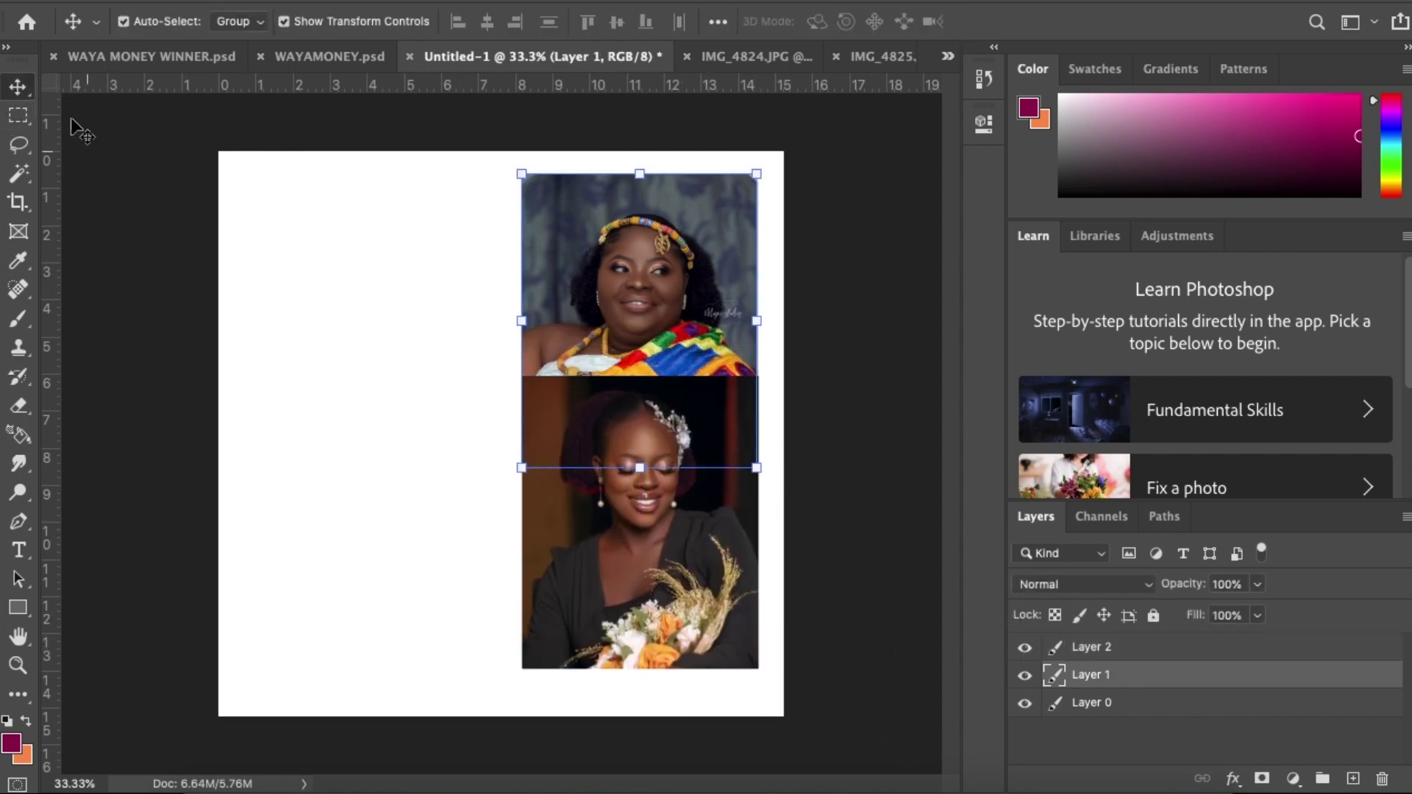
key(m)
drag(478, 147, 832, 203)
key(ctrl+x)
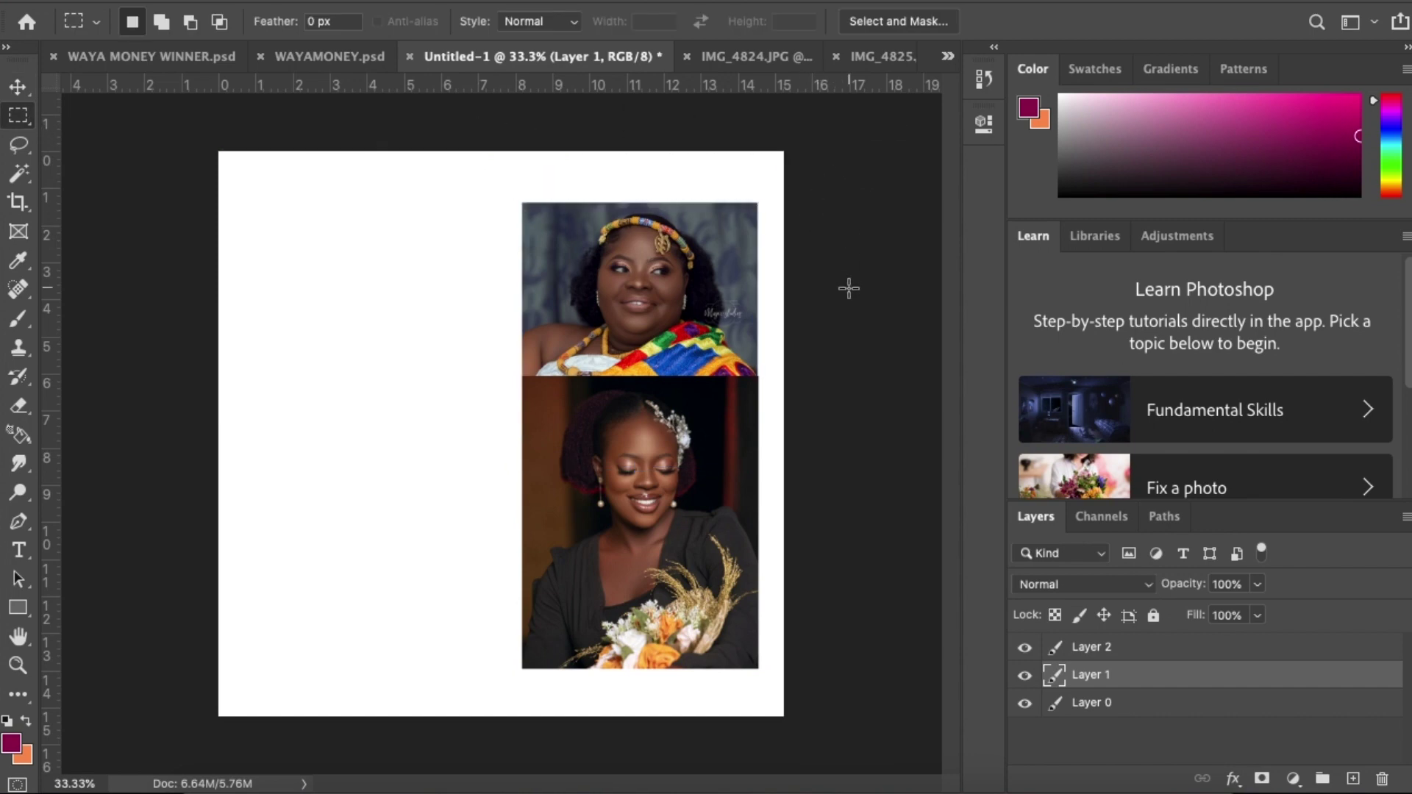
key(v)
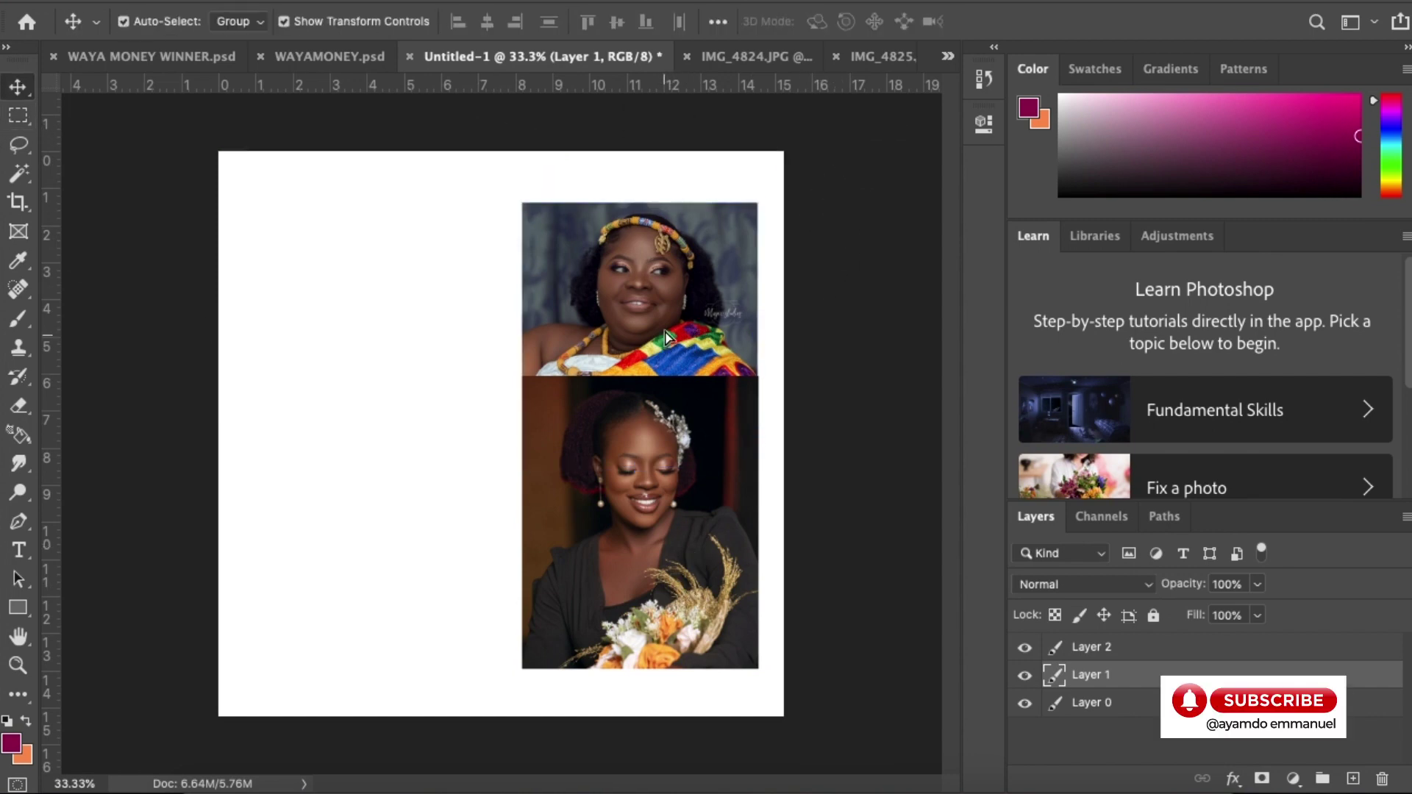
drag(664, 345, 664, 311)
Nudge the bouquet photo slightly lower beneath the kente photo
click(690, 527)
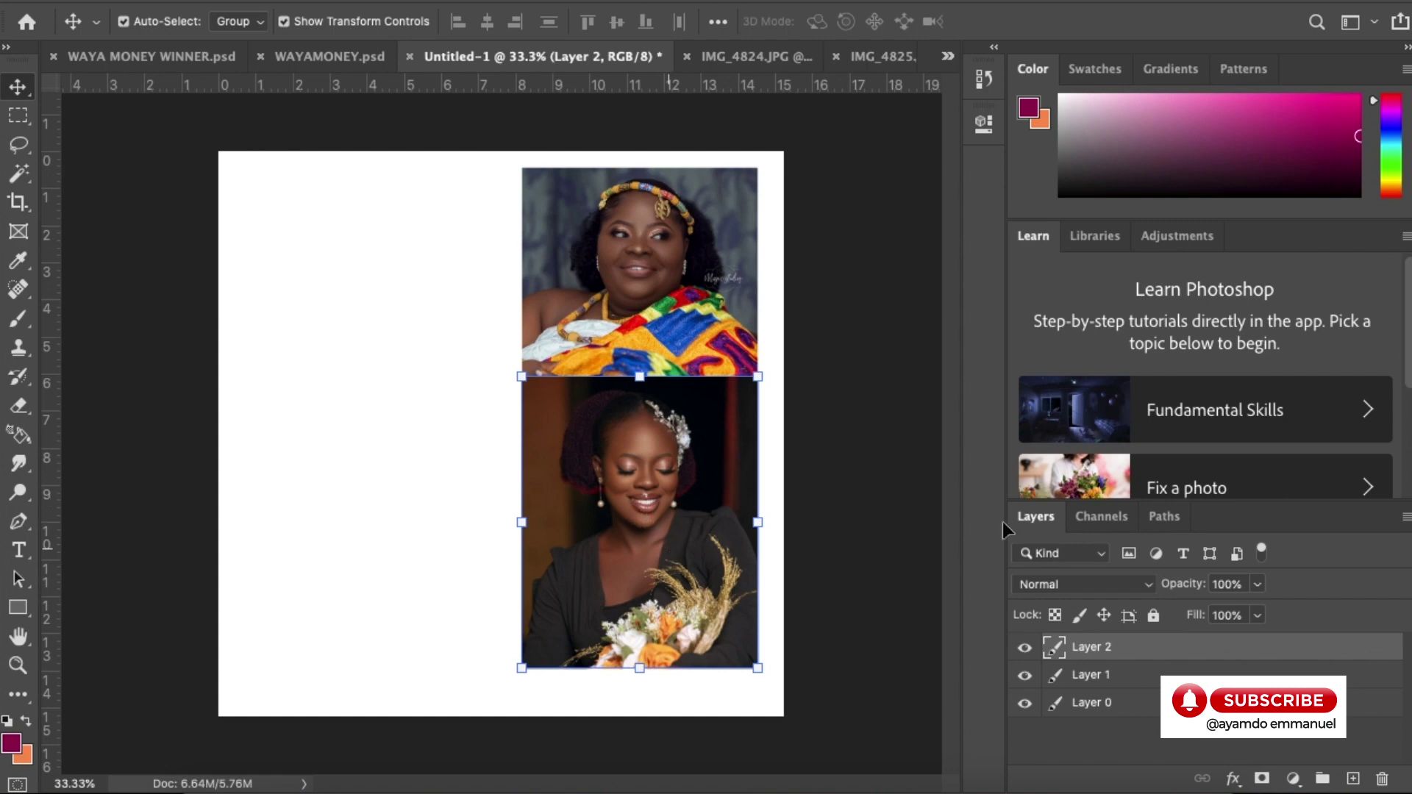
click(936, 436)
click(591, 605)
drag(642, 506, 638, 534)
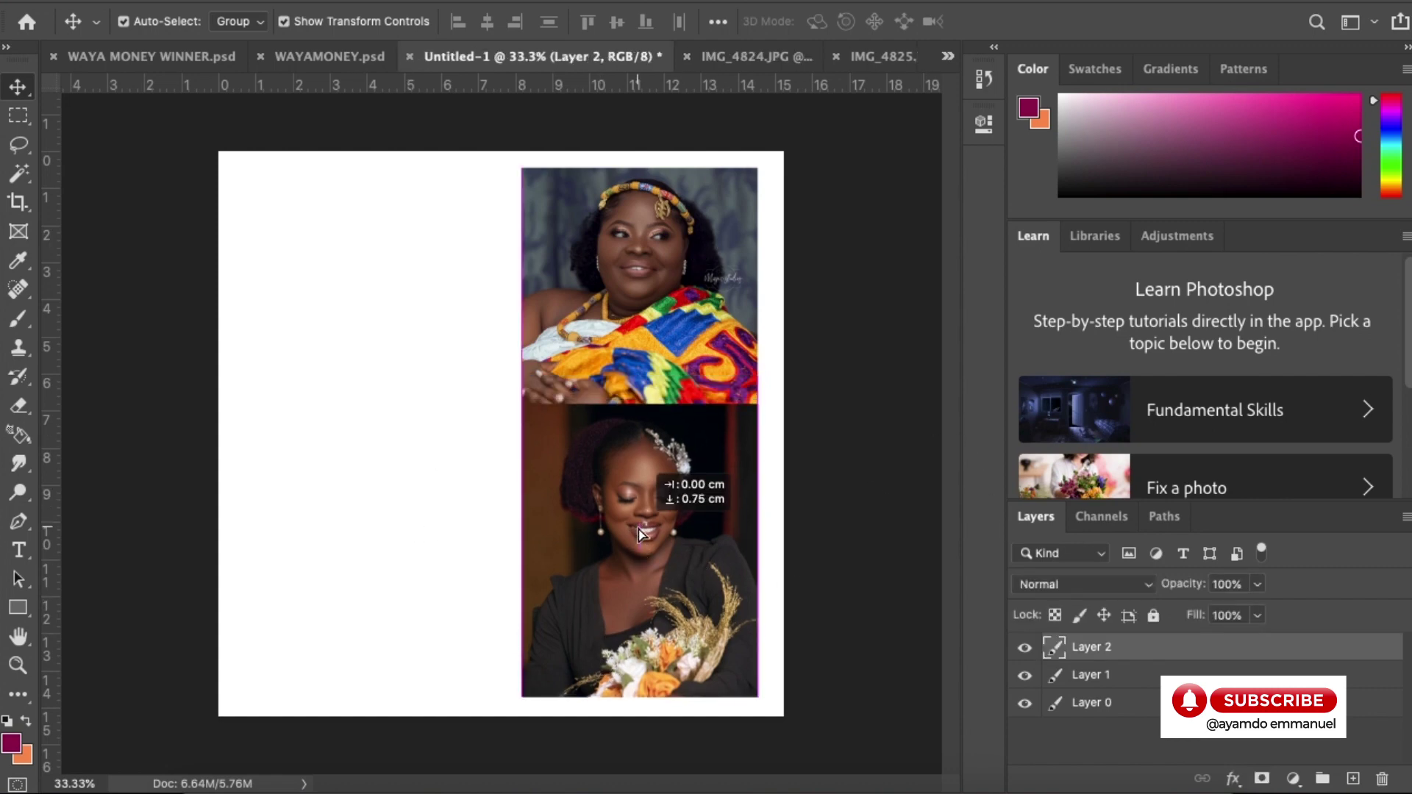
click(851, 434)
Delete another bottom strip from the bouquet photo and clear the selection
click(16, 112)
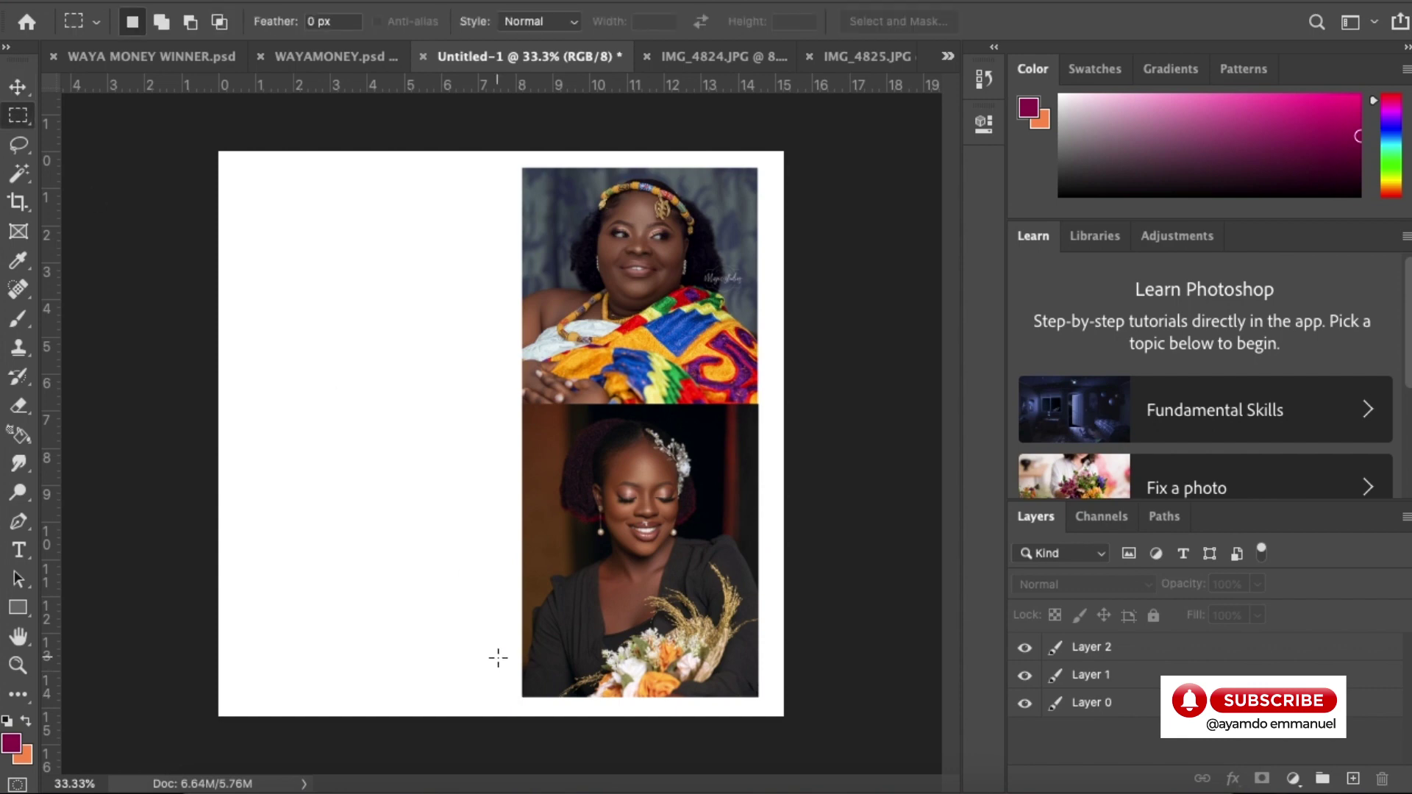
drag(498, 656, 888, 759)
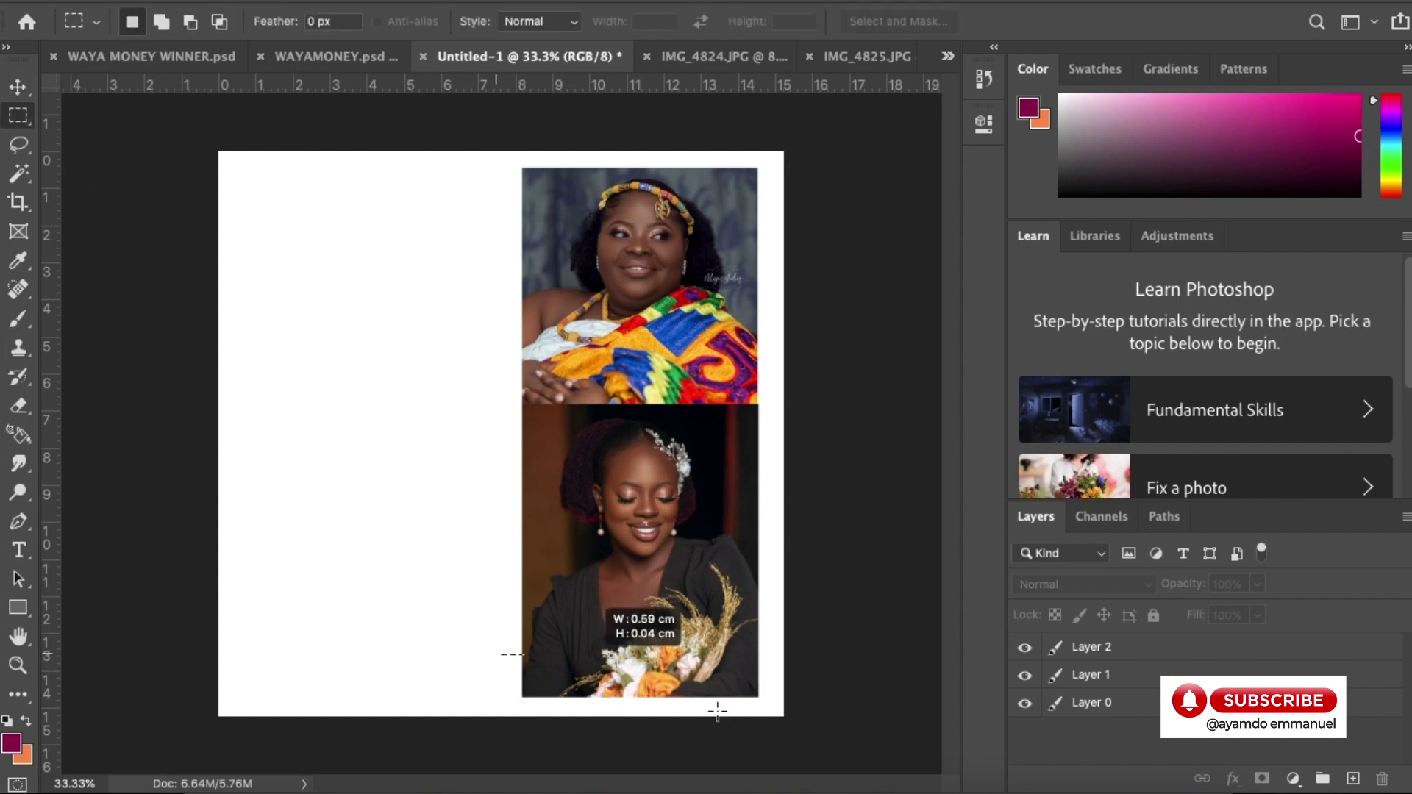
click(1152, 675)
click(1103, 647)
key(Delete)
key(ctrl+d)
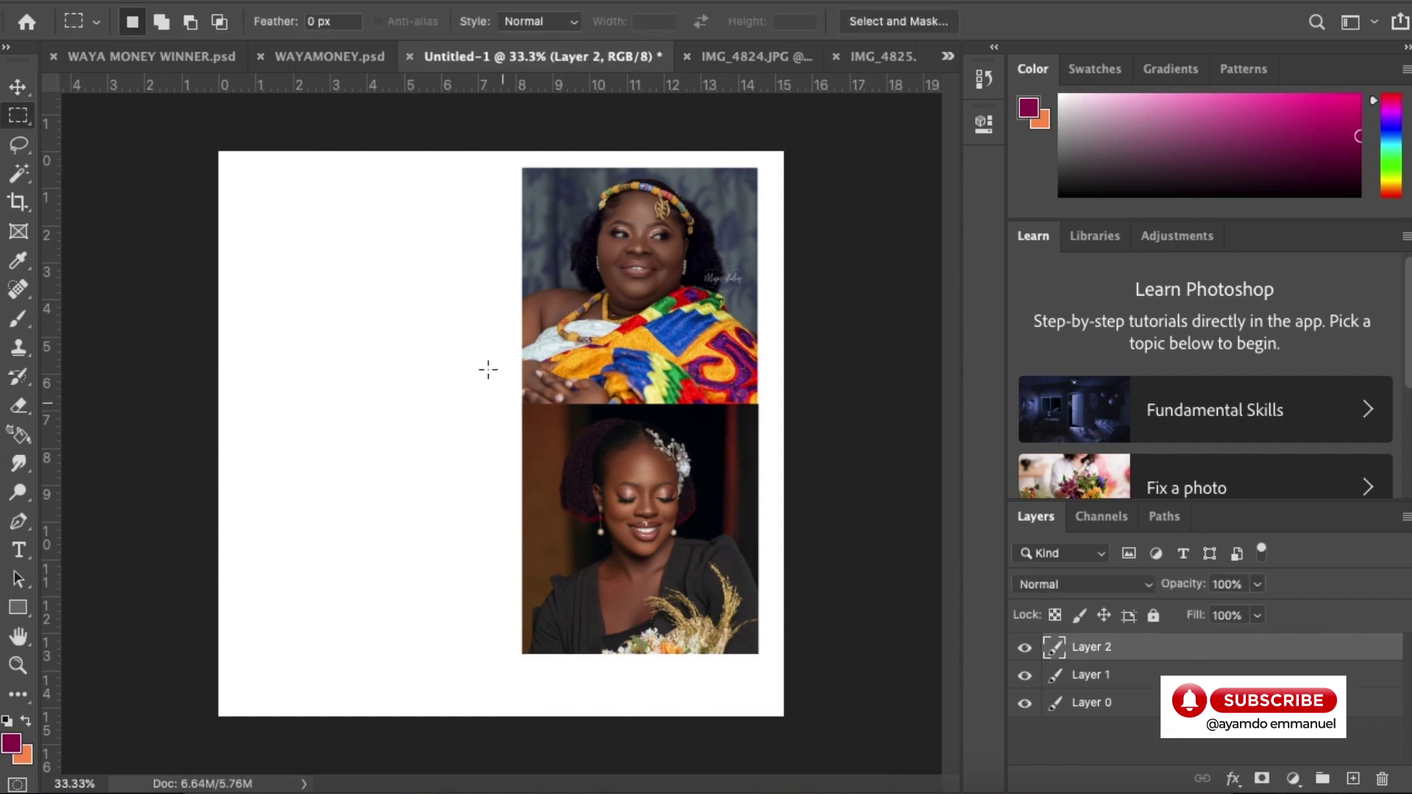
Select the top kente photo to check its placement on the right side
drag(464, 346, 807, 413)
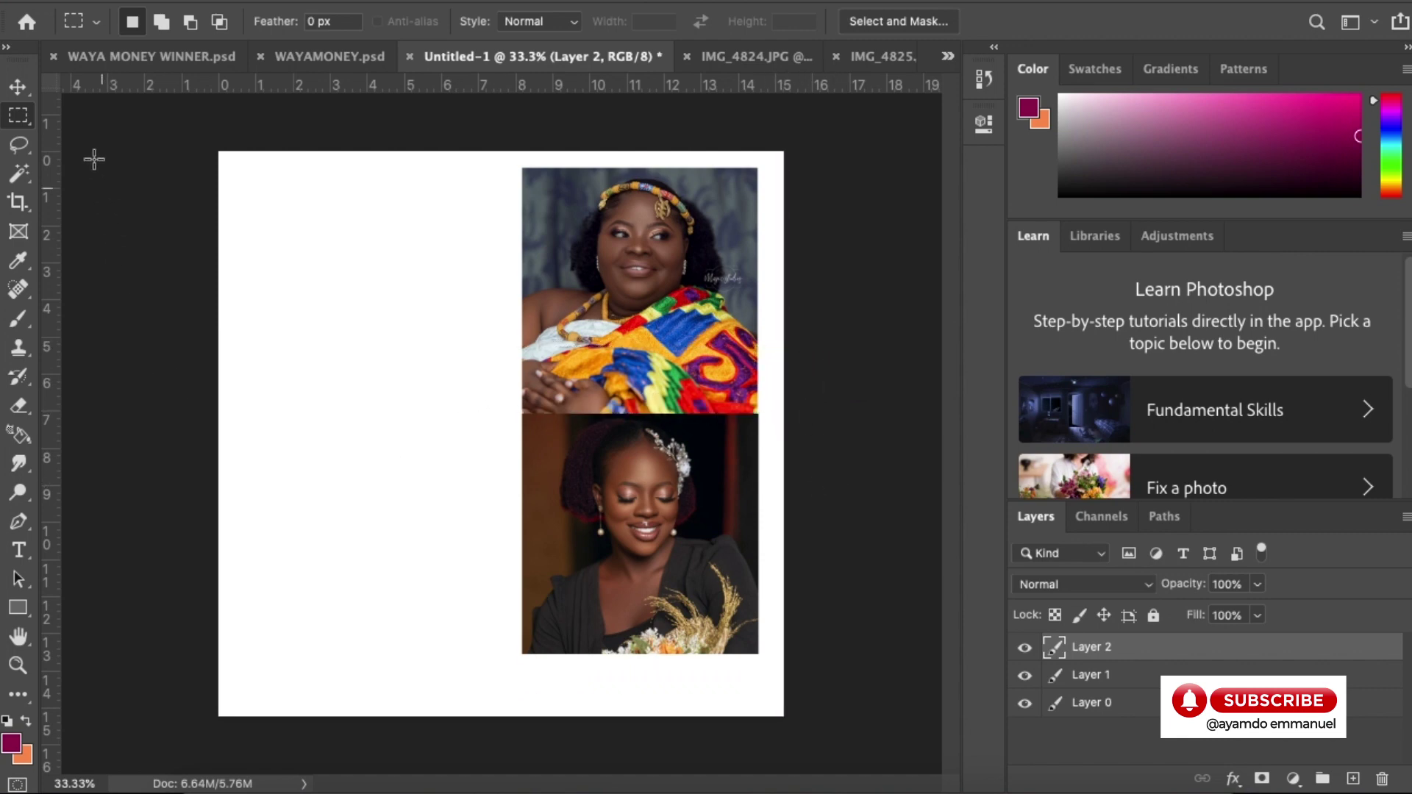
click(22, 88)
click(859, 461)
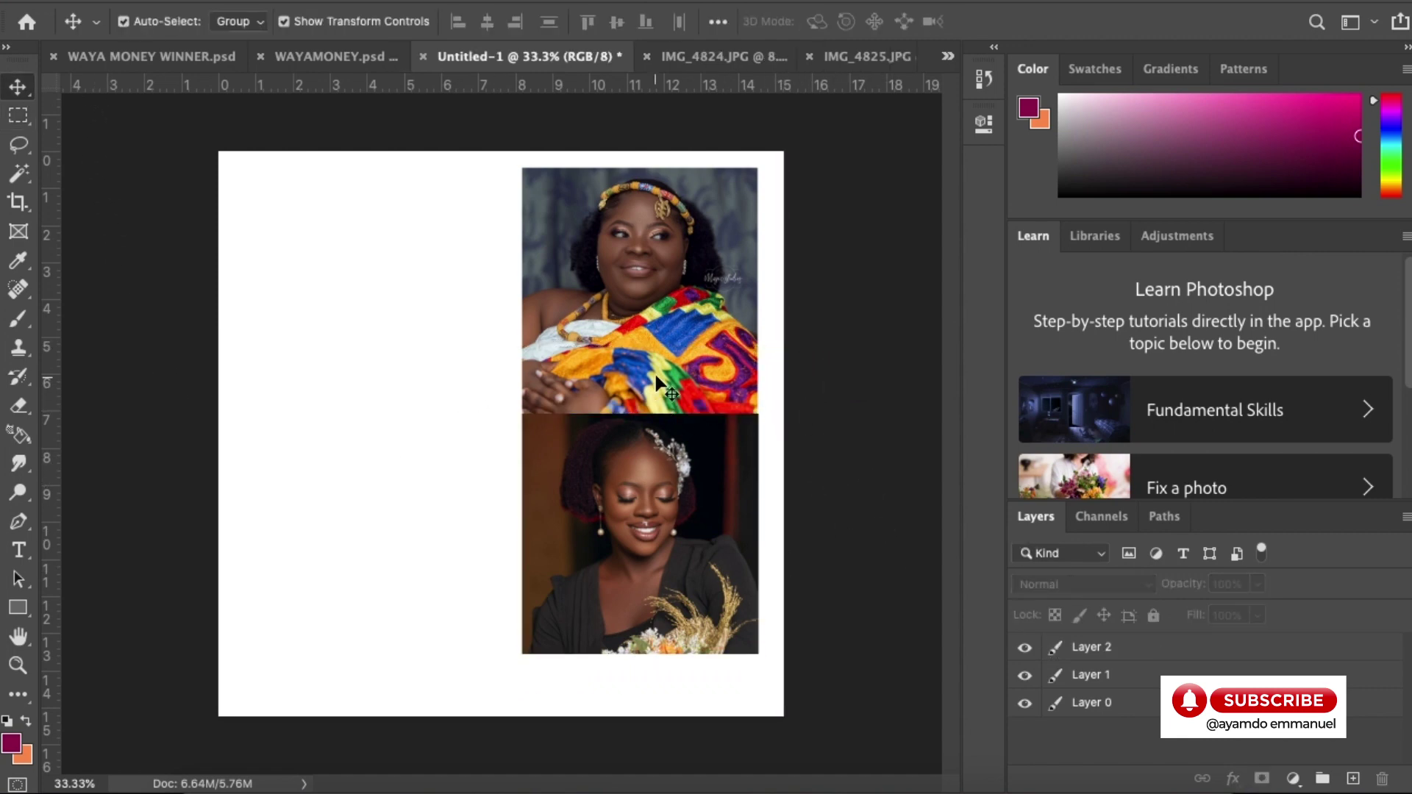
click(657, 382)
Draw a tall maroon rectangle on the flyer's left and squash its copy into a thin top band
click(871, 435)
click(18, 607)
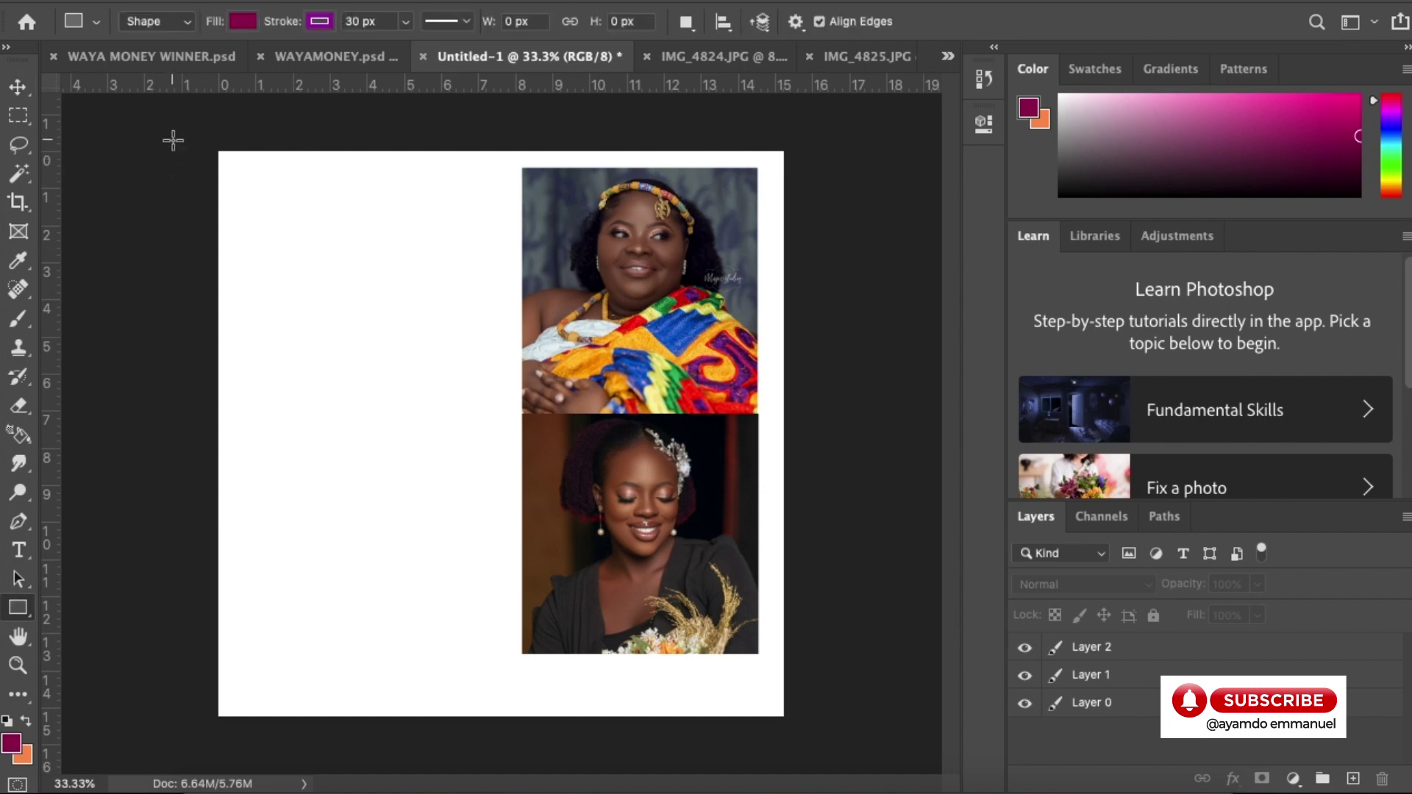
drag(214, 139, 478, 618)
drag(335, 248, 337, 278)
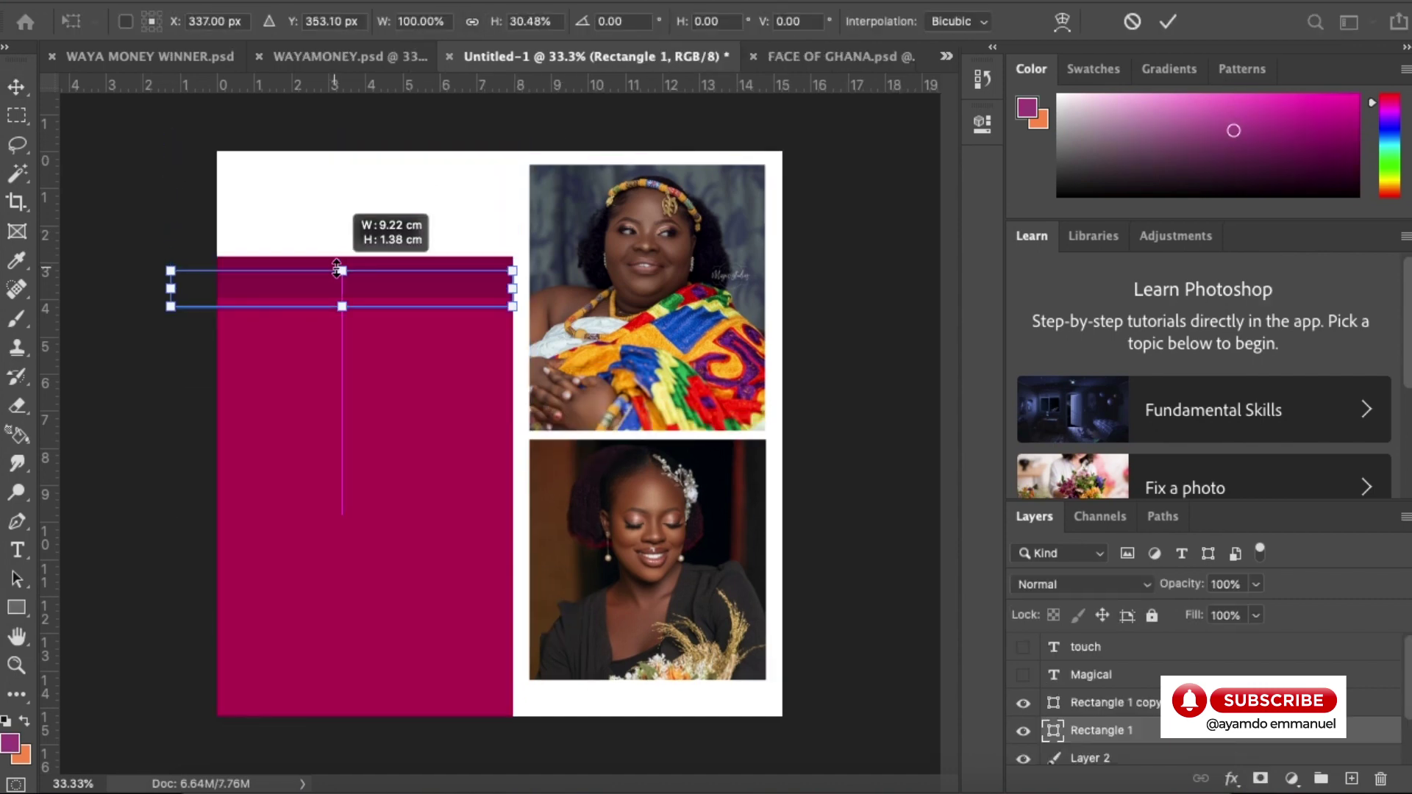
click(1168, 21)
click(871, 567)
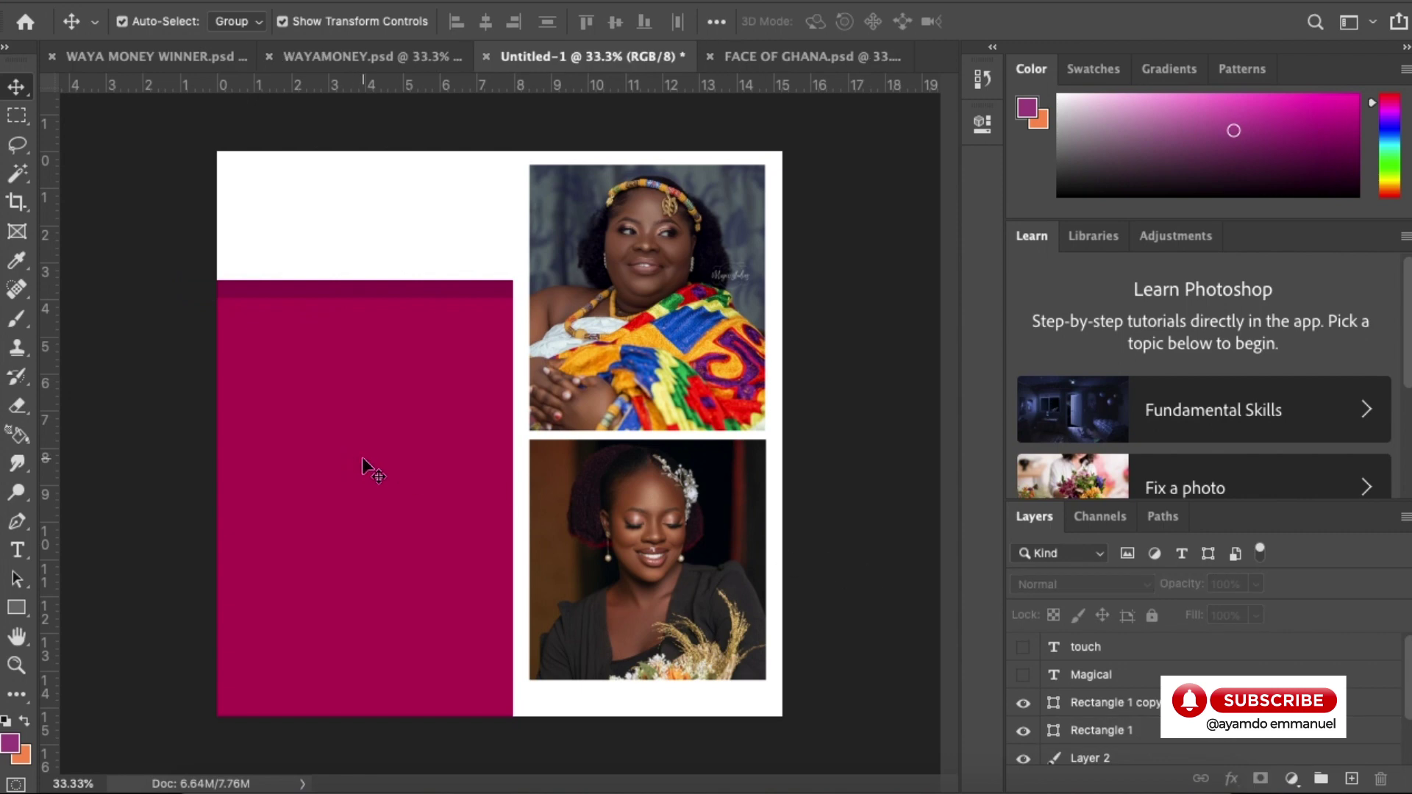
Create a text layer in the maroon panel for the discount figure
click(18, 550)
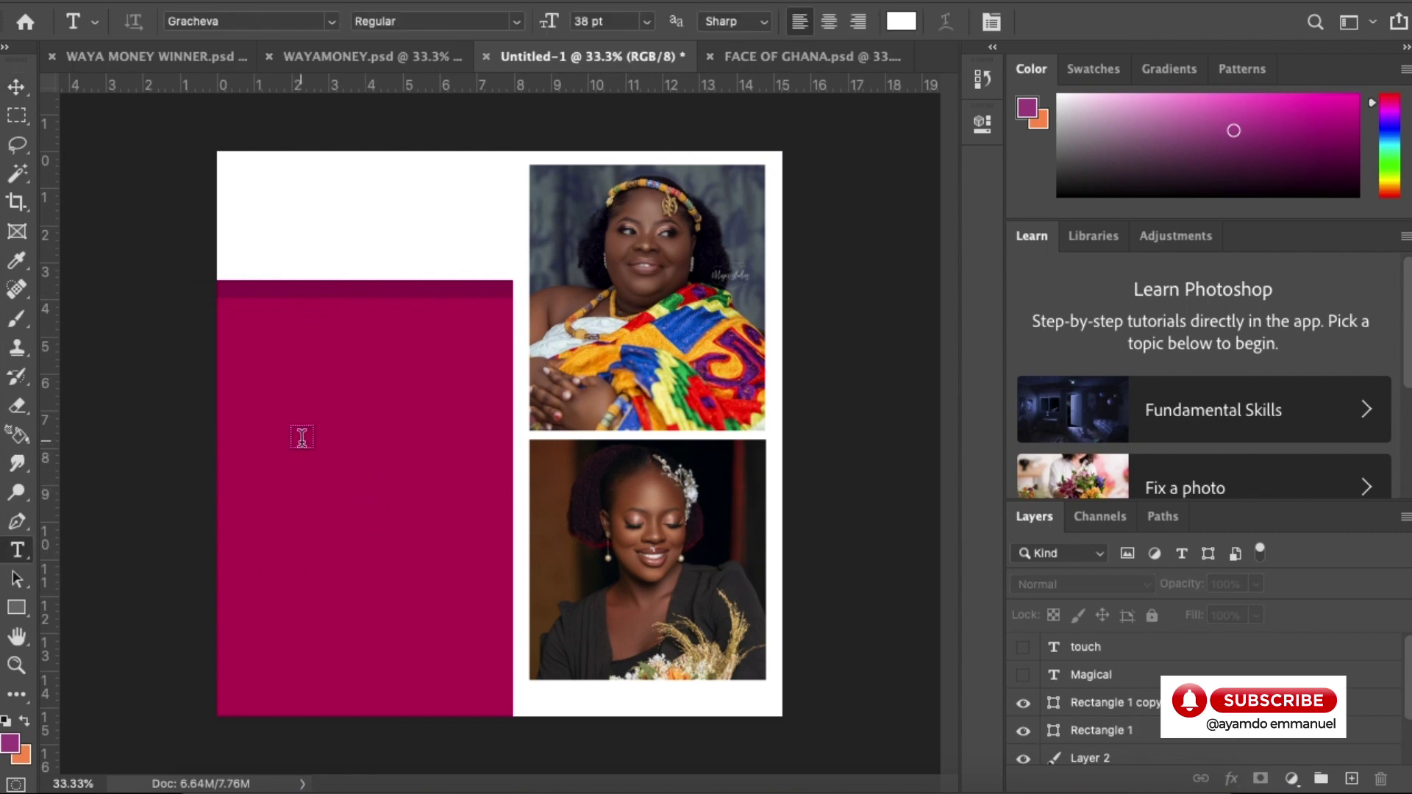
click(290, 471)
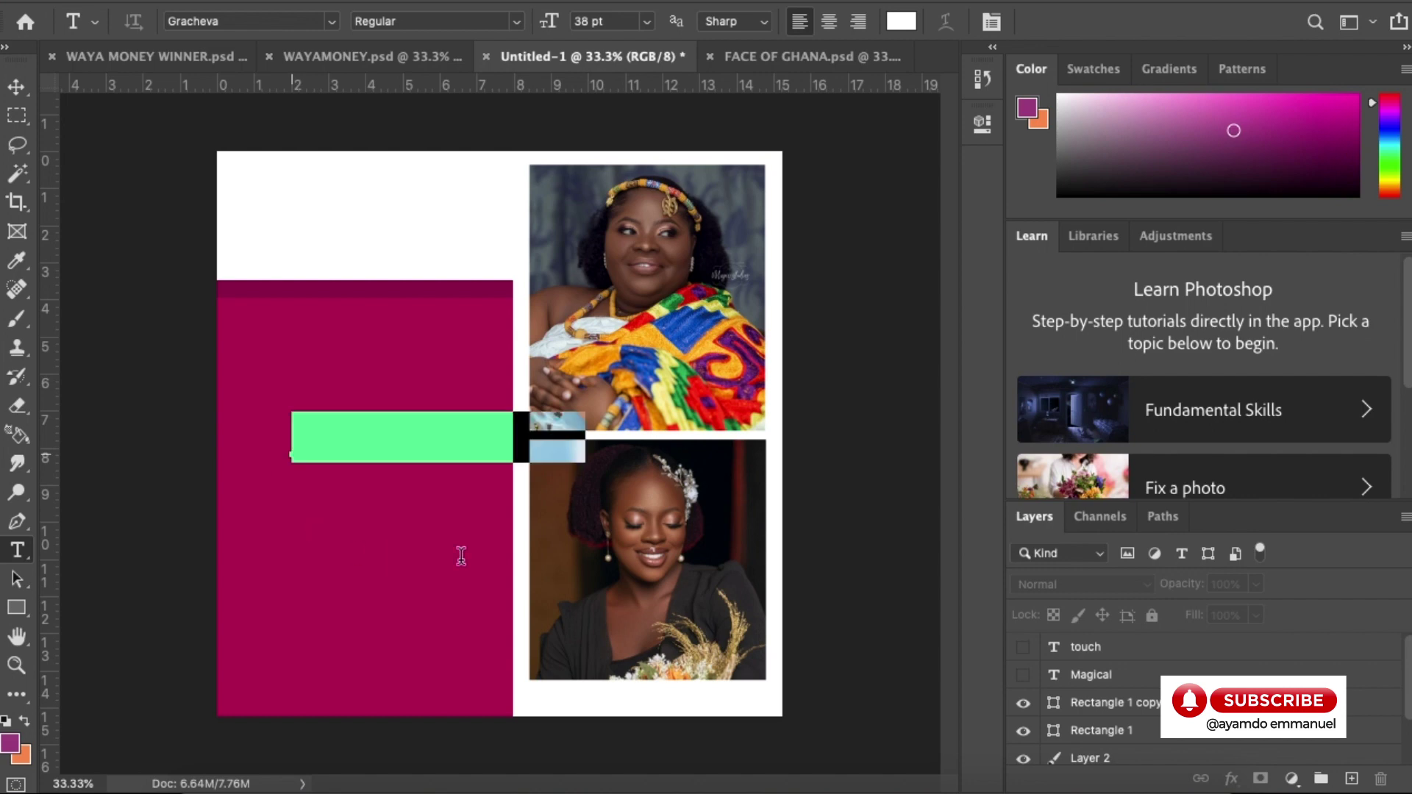
click(331, 22)
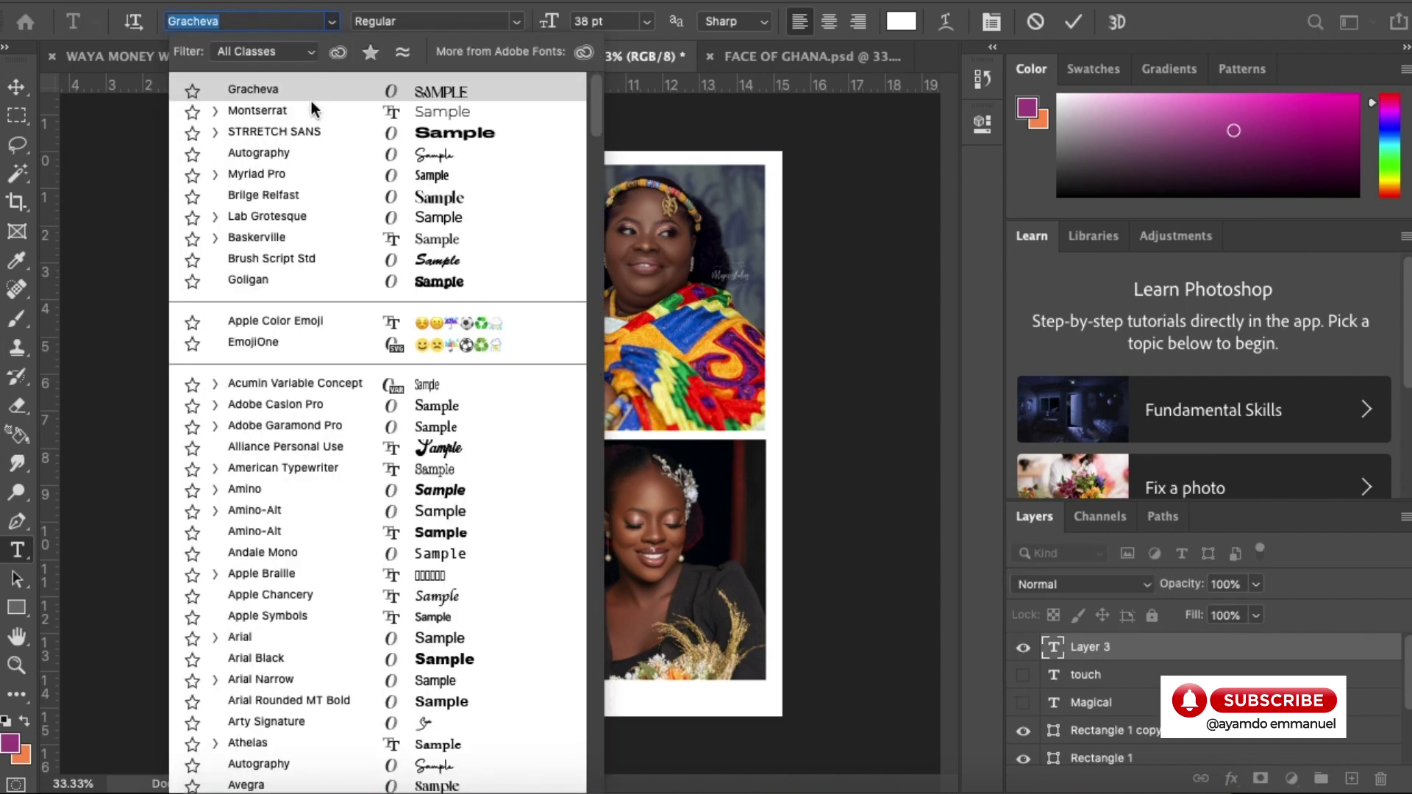
click(297, 216)
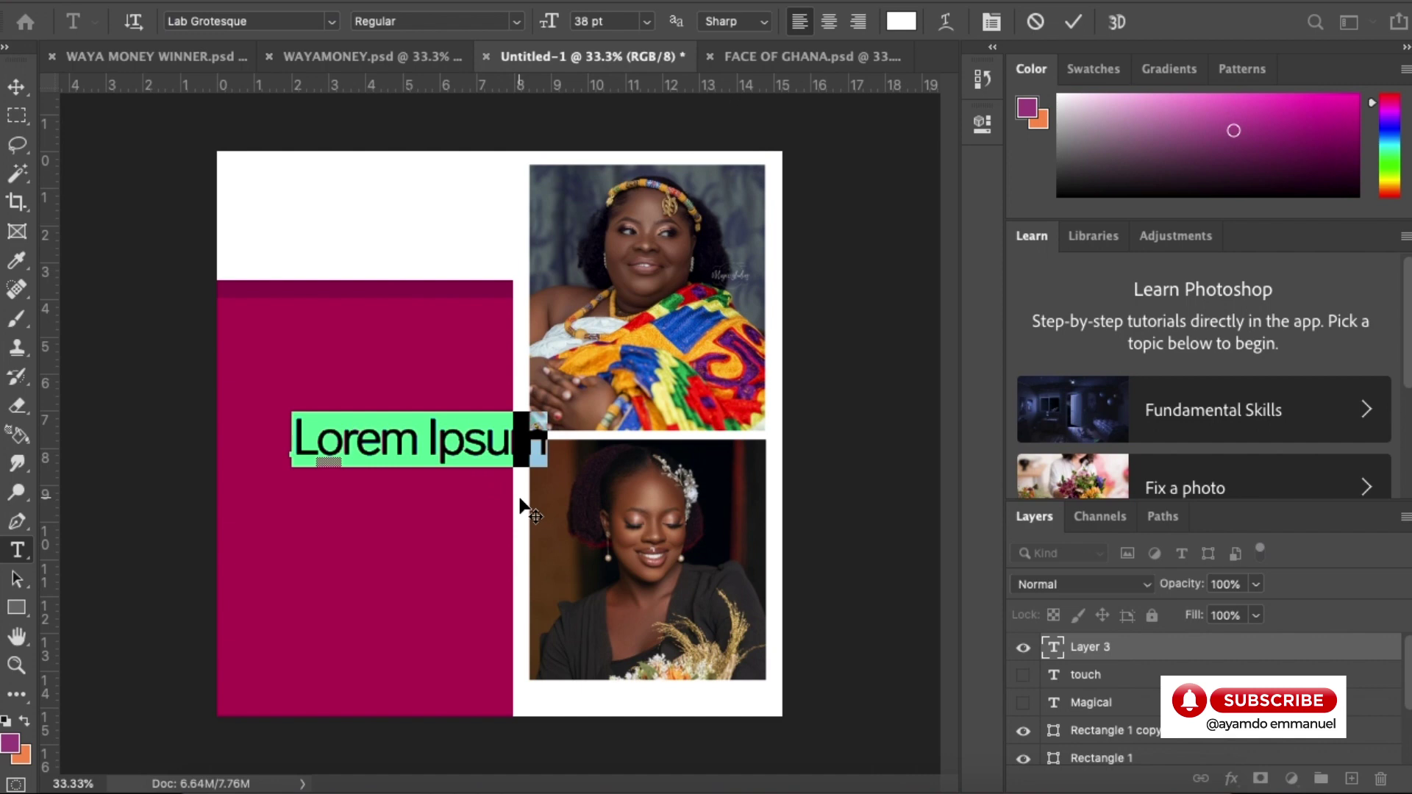
text(100)
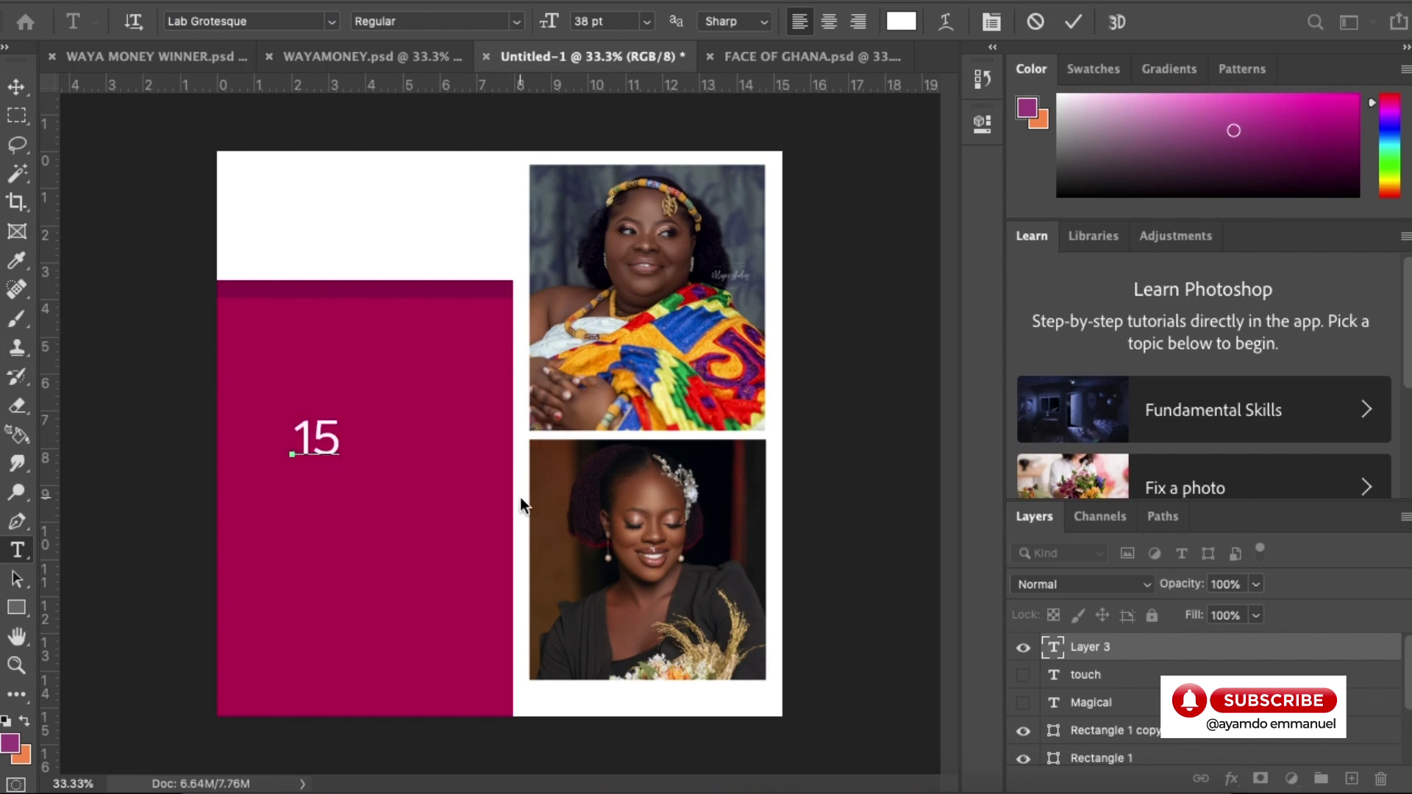
text(%)
Set the 15% text to Bridge Relfast 43 pt and place it in the panel's upper area
key(ctrl+a)
click(331, 21)
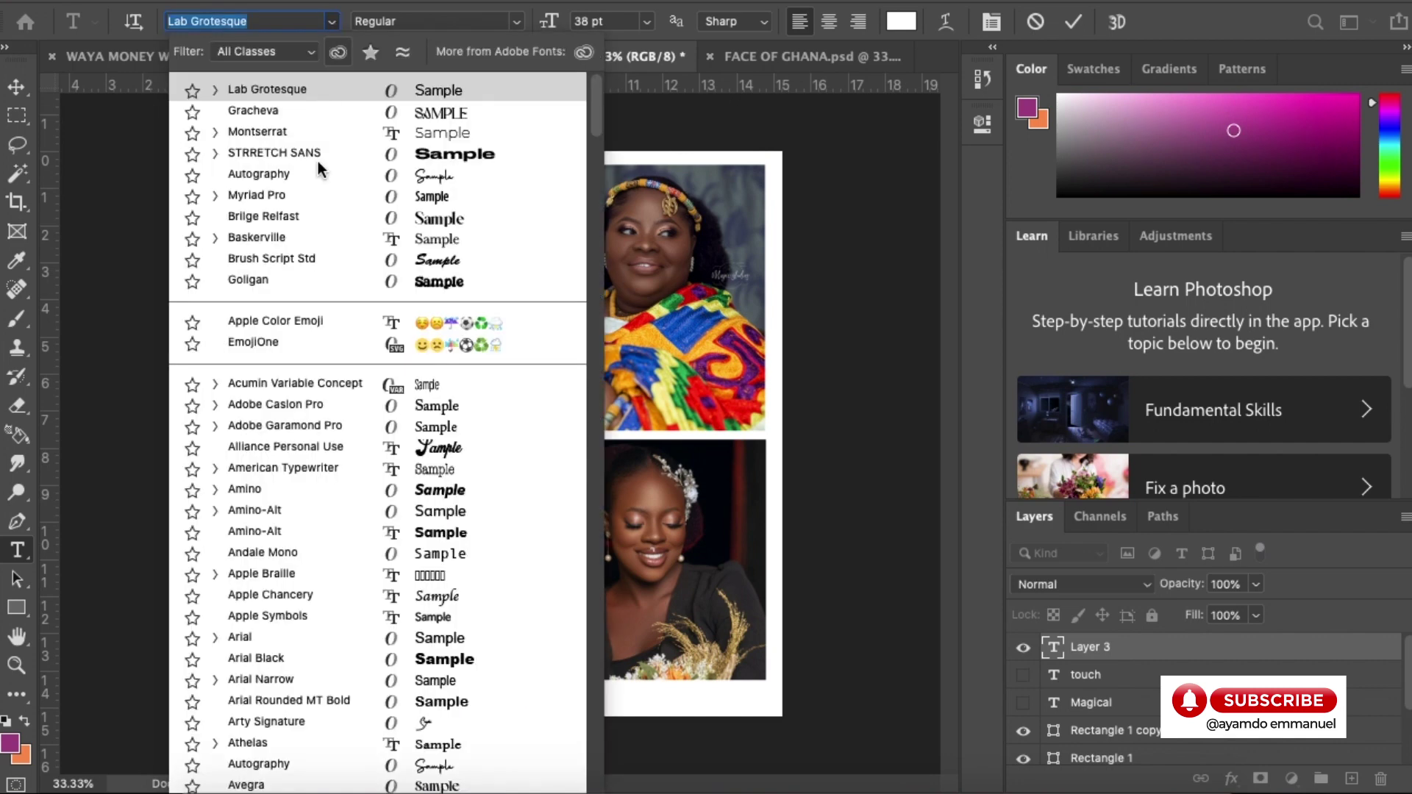
click(349, 239)
click(328, 22)
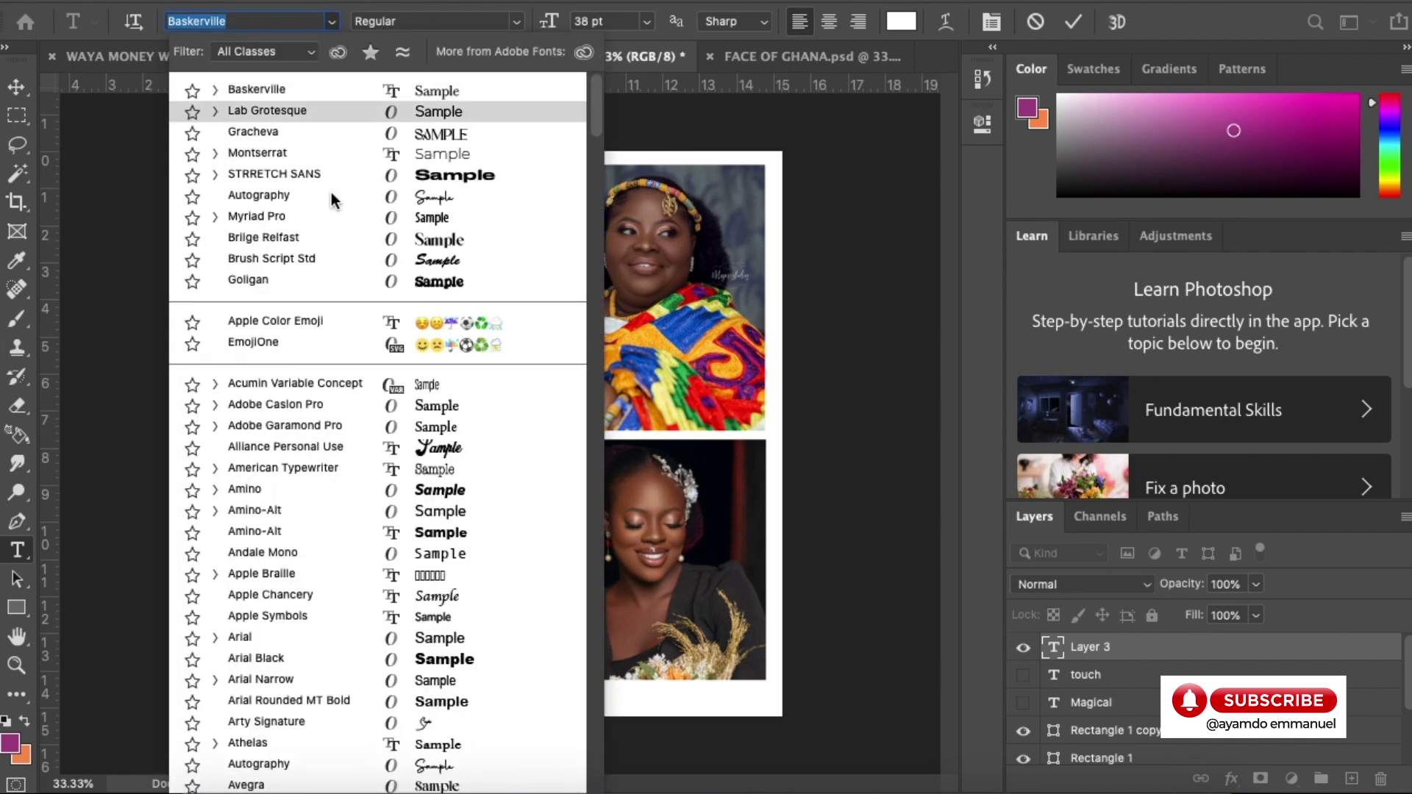
click(333, 232)
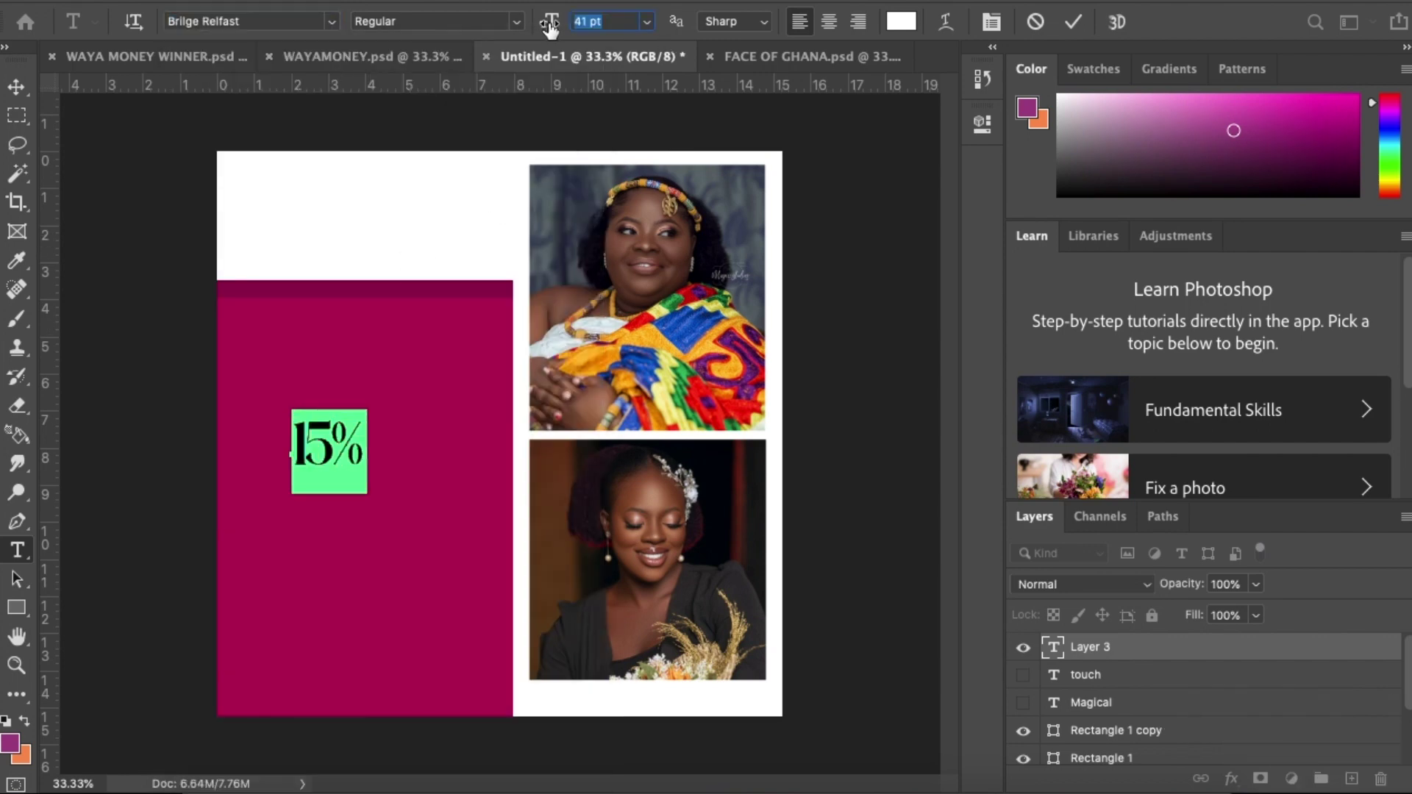
drag(548, 22, 566, 22)
mouse_move(413, 317)
mouse_down()
mouse_move(373, 208)
mouse_move(377, 239)
mouse_up()
click(1073, 23)
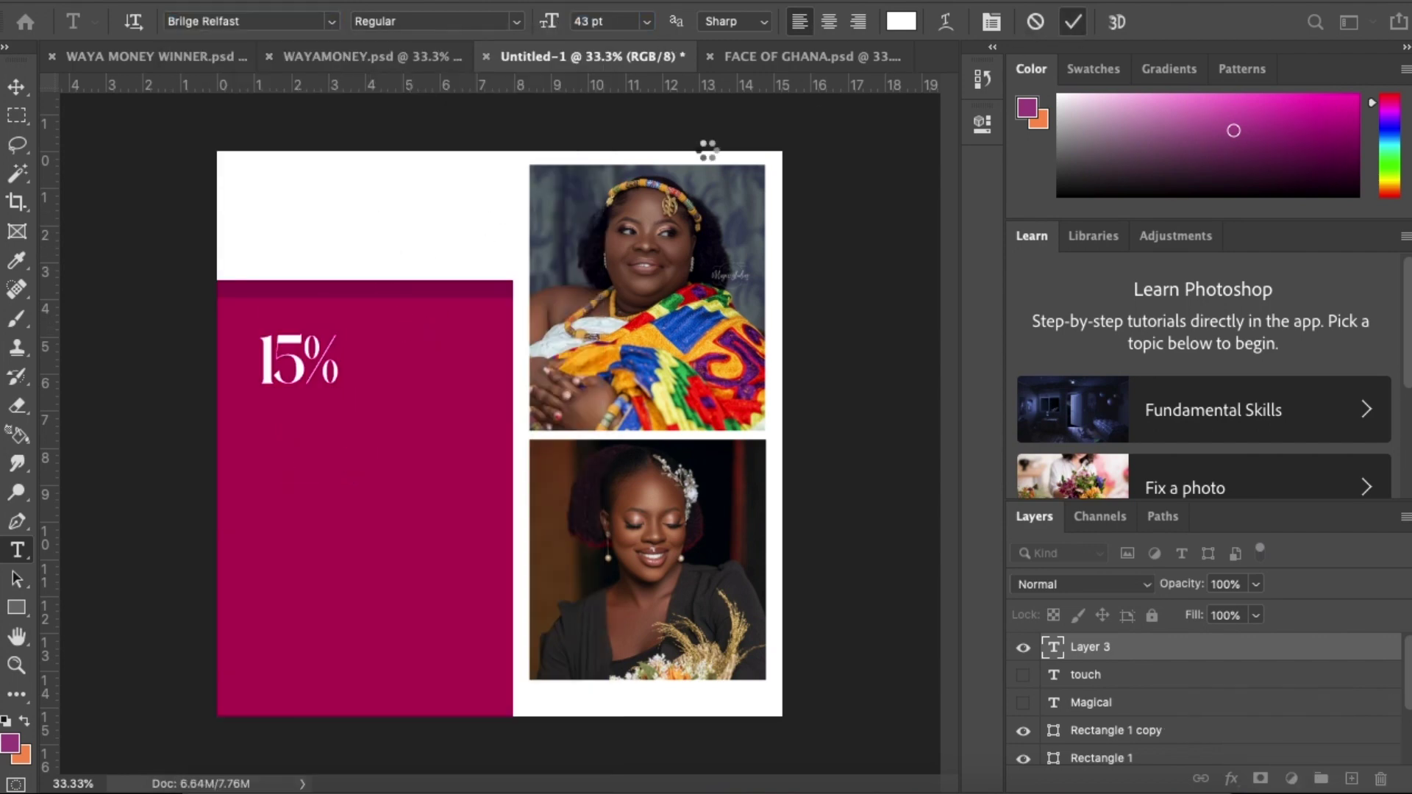
Alt-drag a copy of 15% to its right and begin retyping it as Discount
click(17, 87)
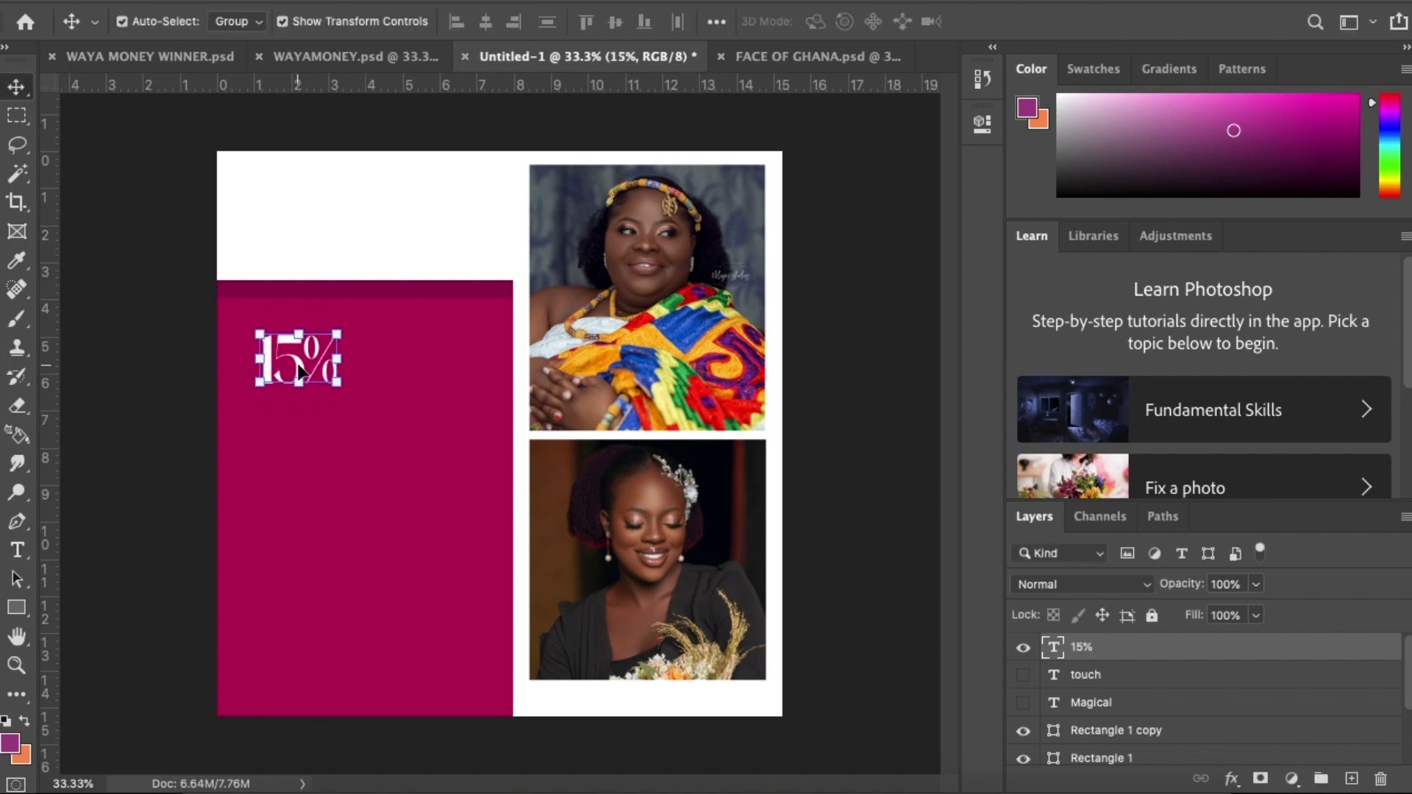
drag(297, 360, 403, 353)
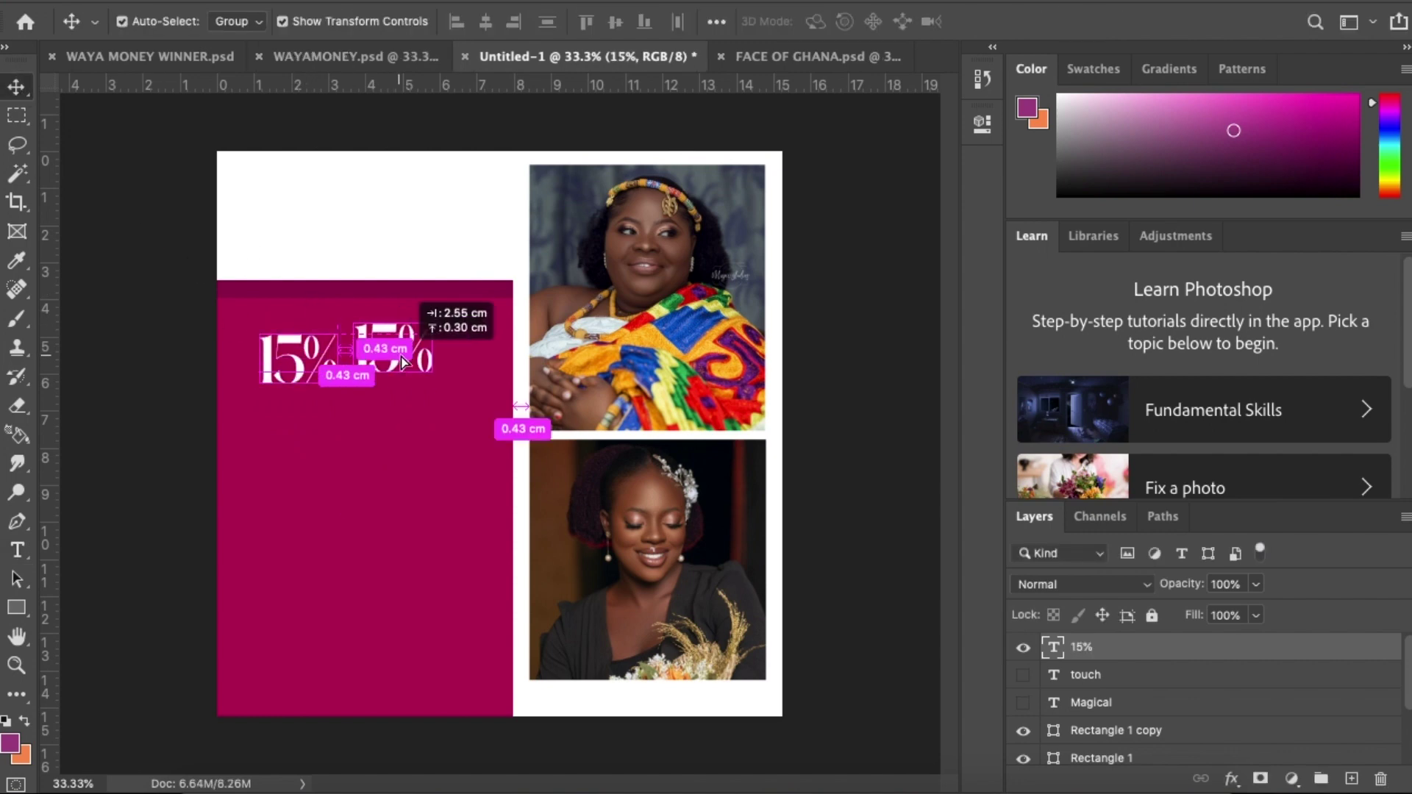
double_click(374, 353)
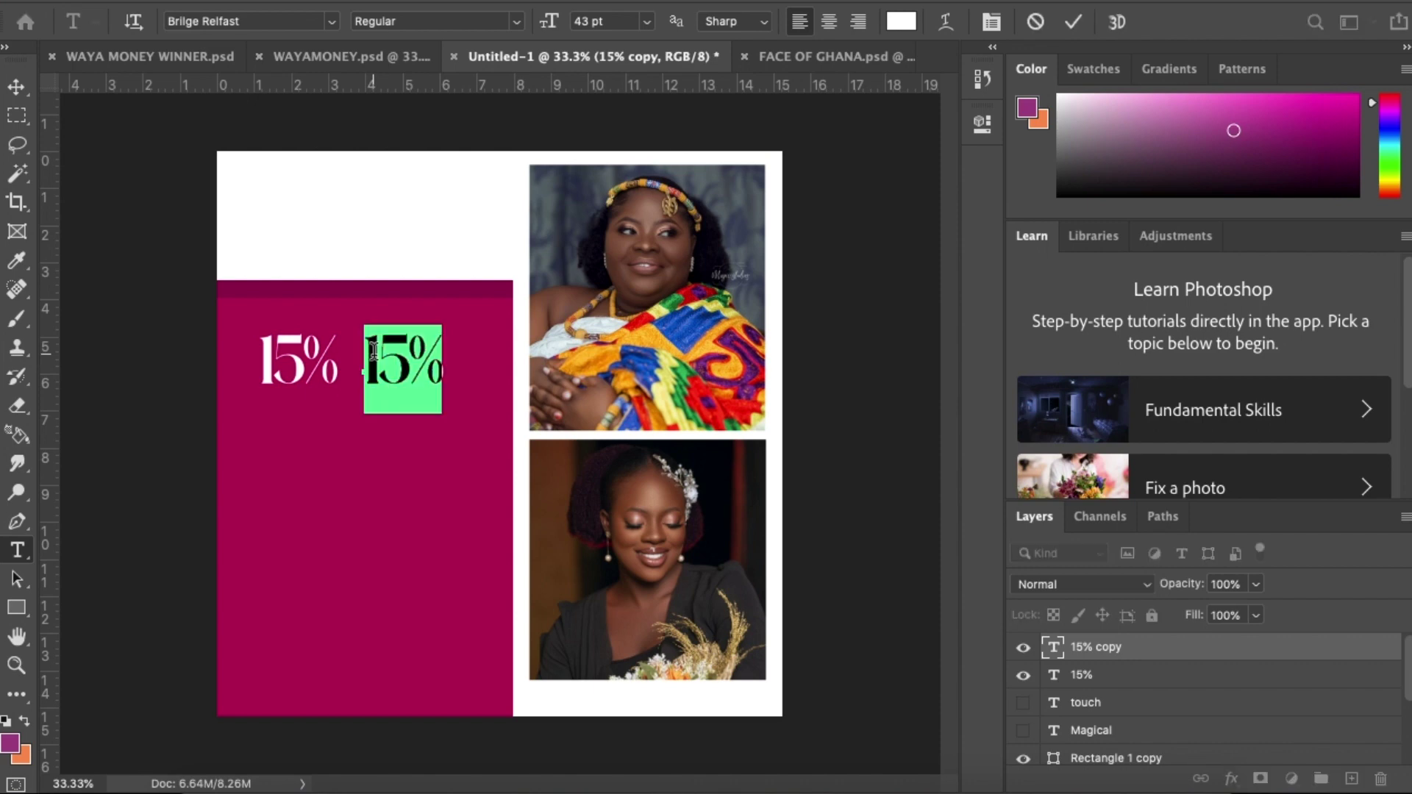
text(Discount)
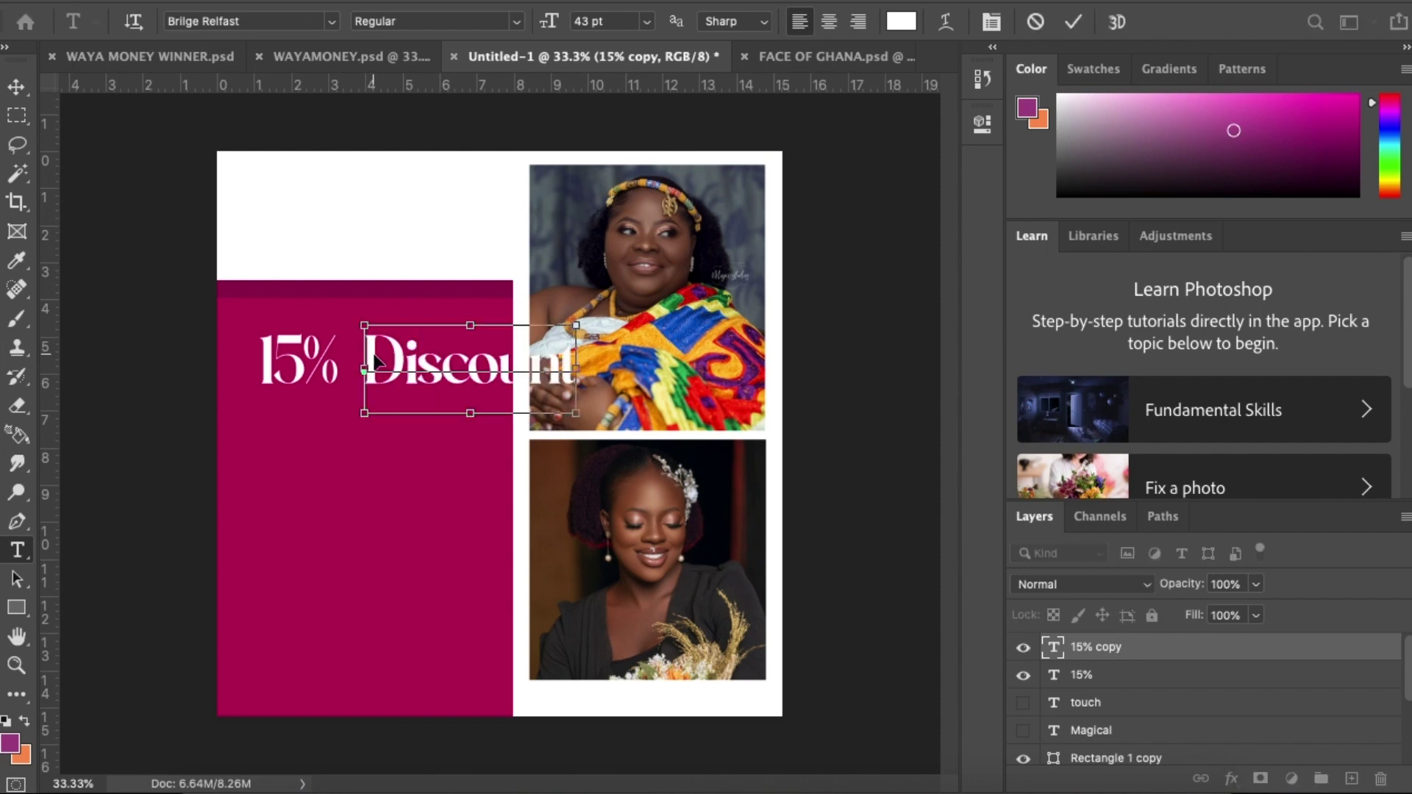
Size the Discount text to 26 pt and line it up beside the 15%
key(ctrl+a)
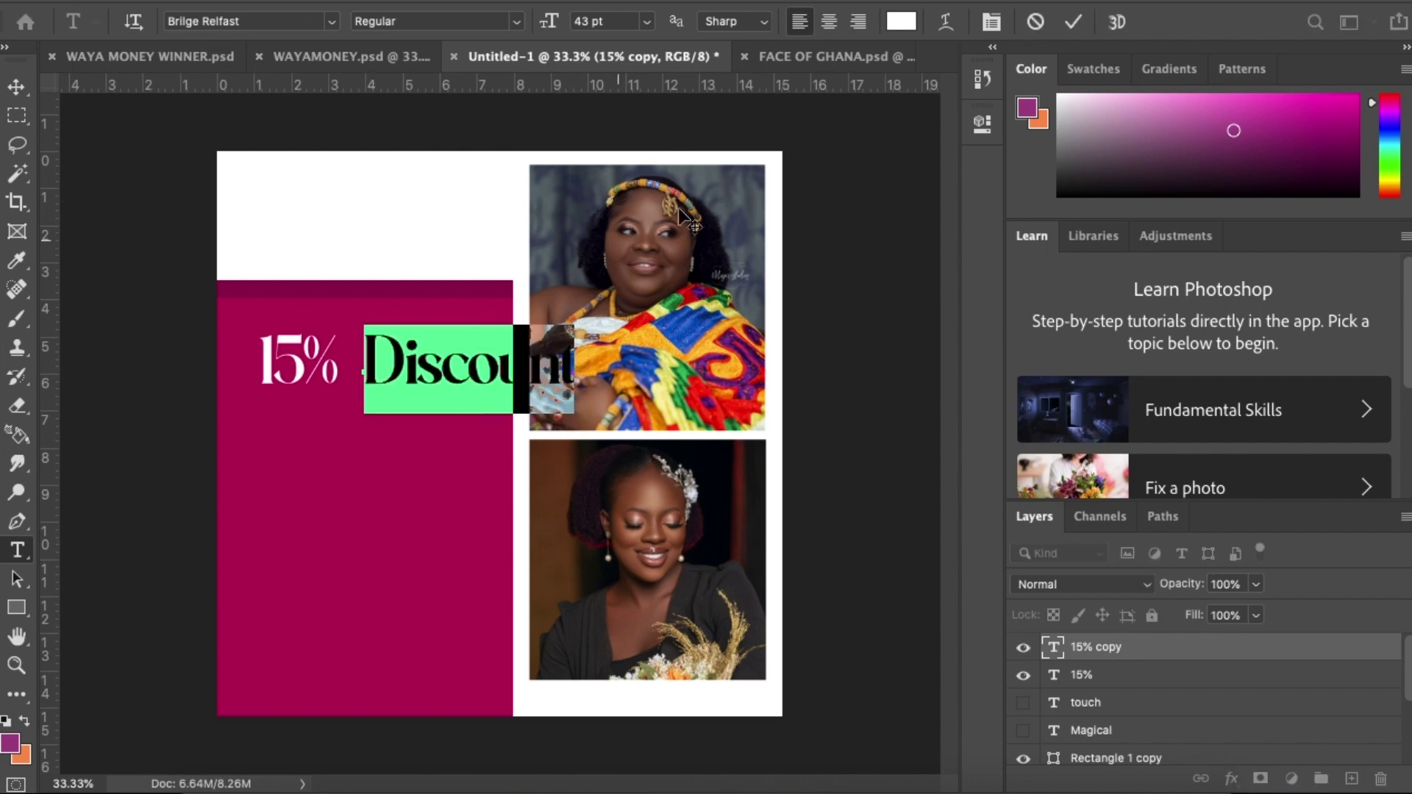
drag(557, 28, 541, 28)
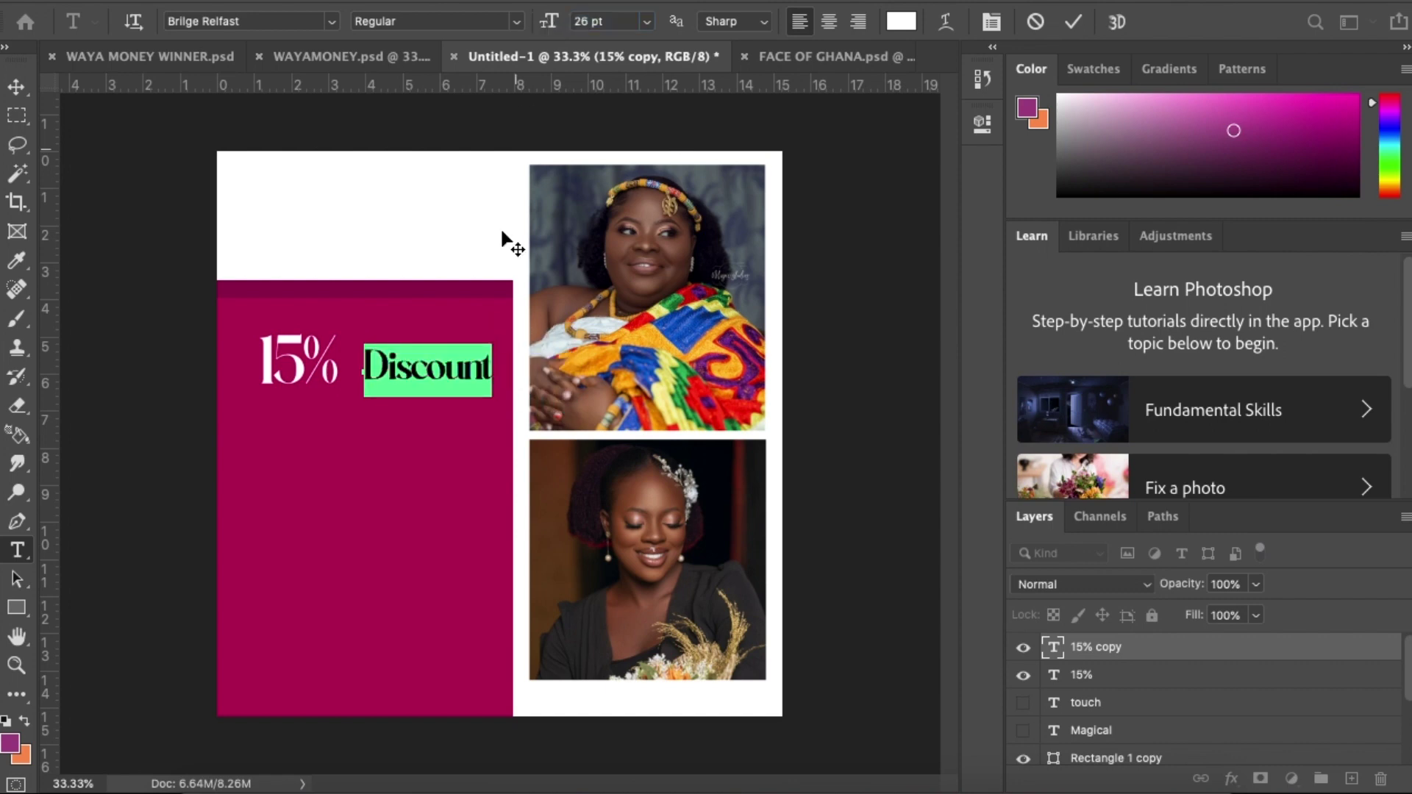
drag(427, 322, 403, 323)
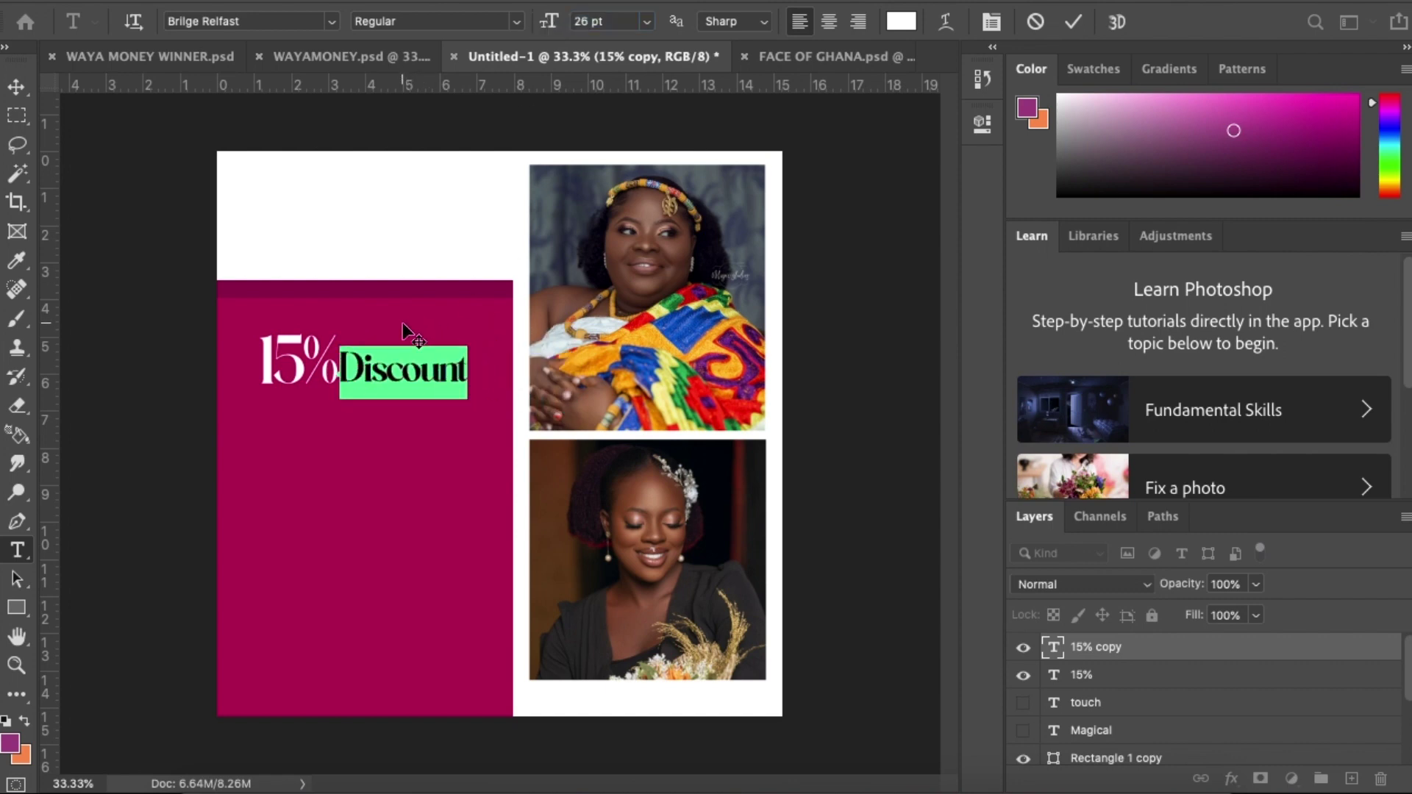
click(1073, 21)
click(18, 88)
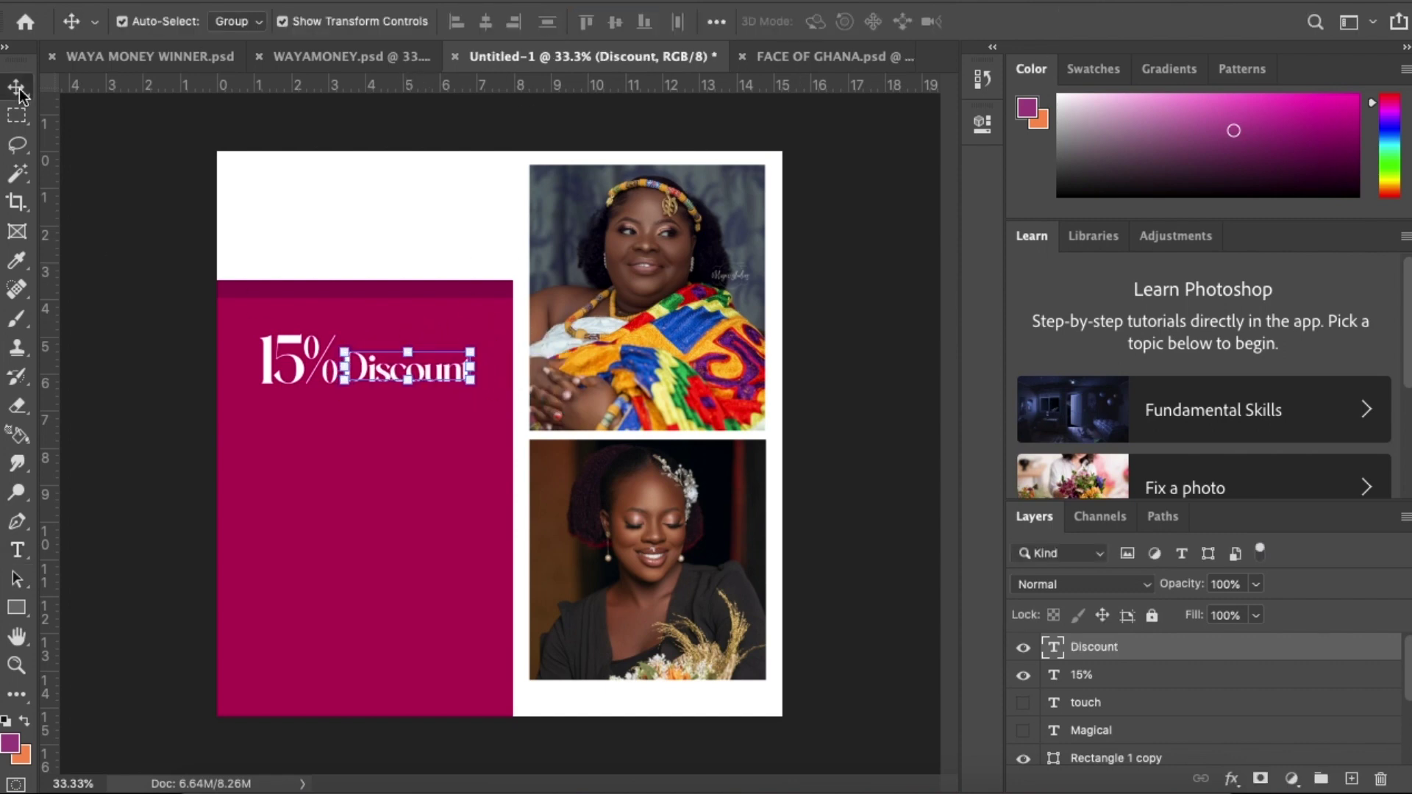
click(171, 467)
click(383, 374)
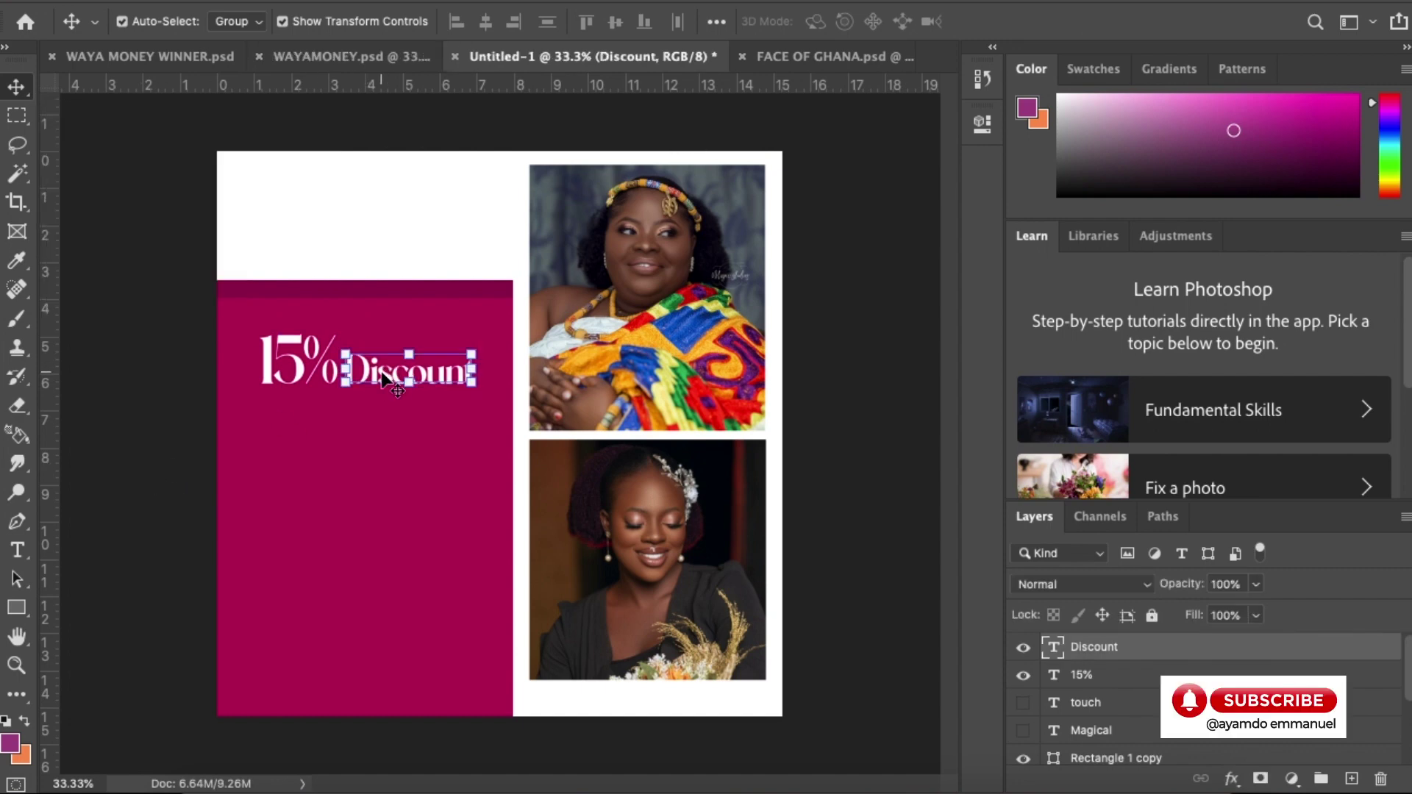
click(868, 328)
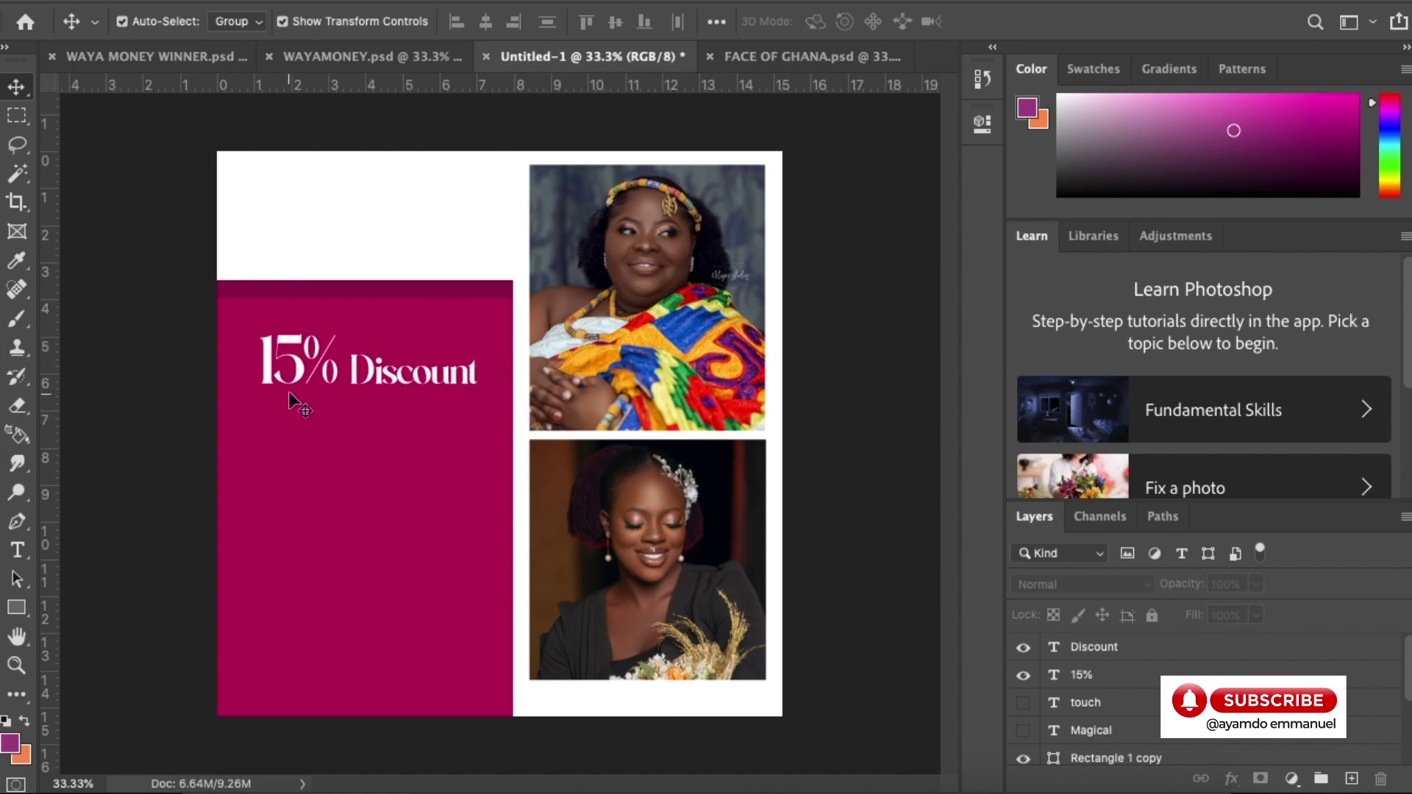
drag(444, 373, 444, 353)
Highlight all of the 15% text for restyling
key(ctrl+plus)
key(t)
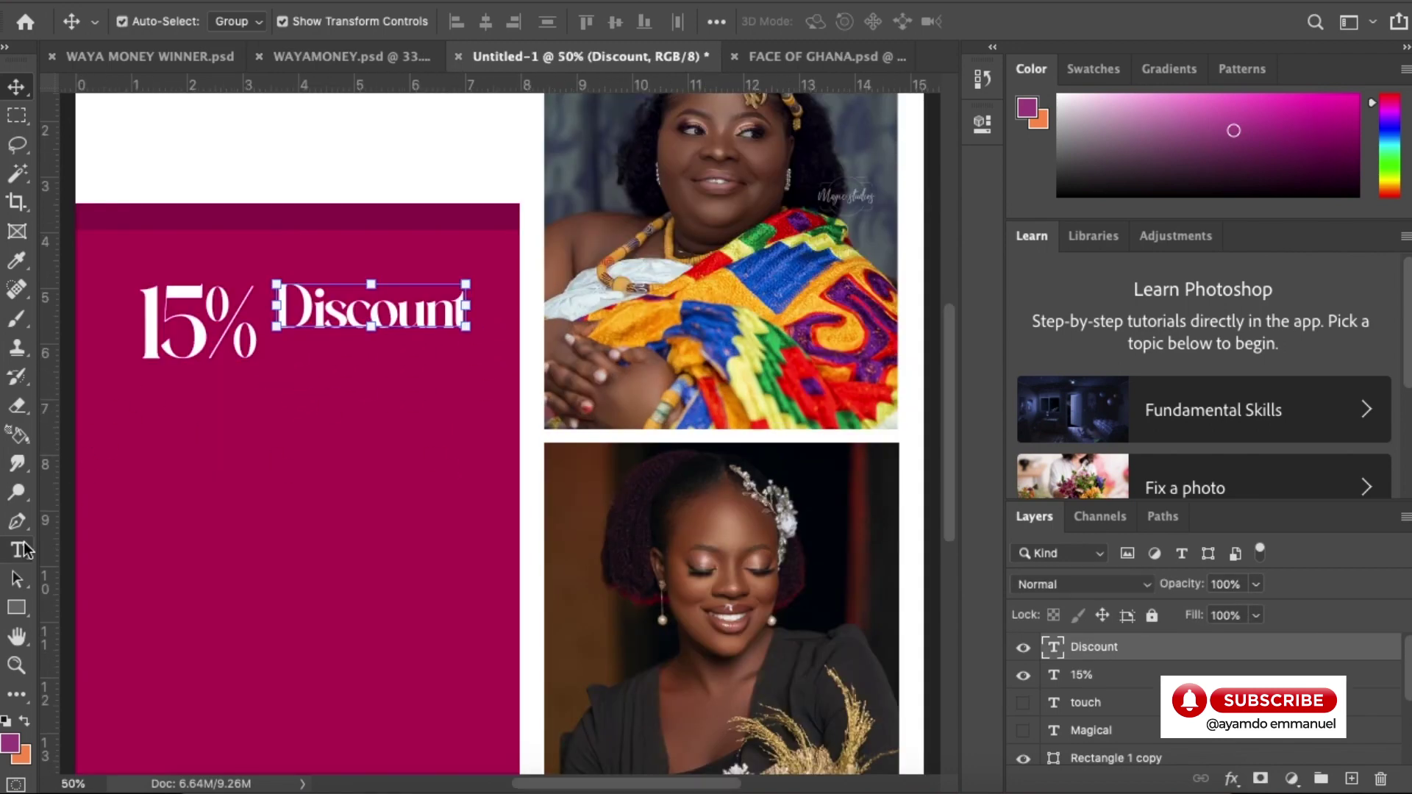
drag(256, 338, 137, 338)
Restyle 15% in STRRETCH SANS and move the Discount text below it
click(329, 25)
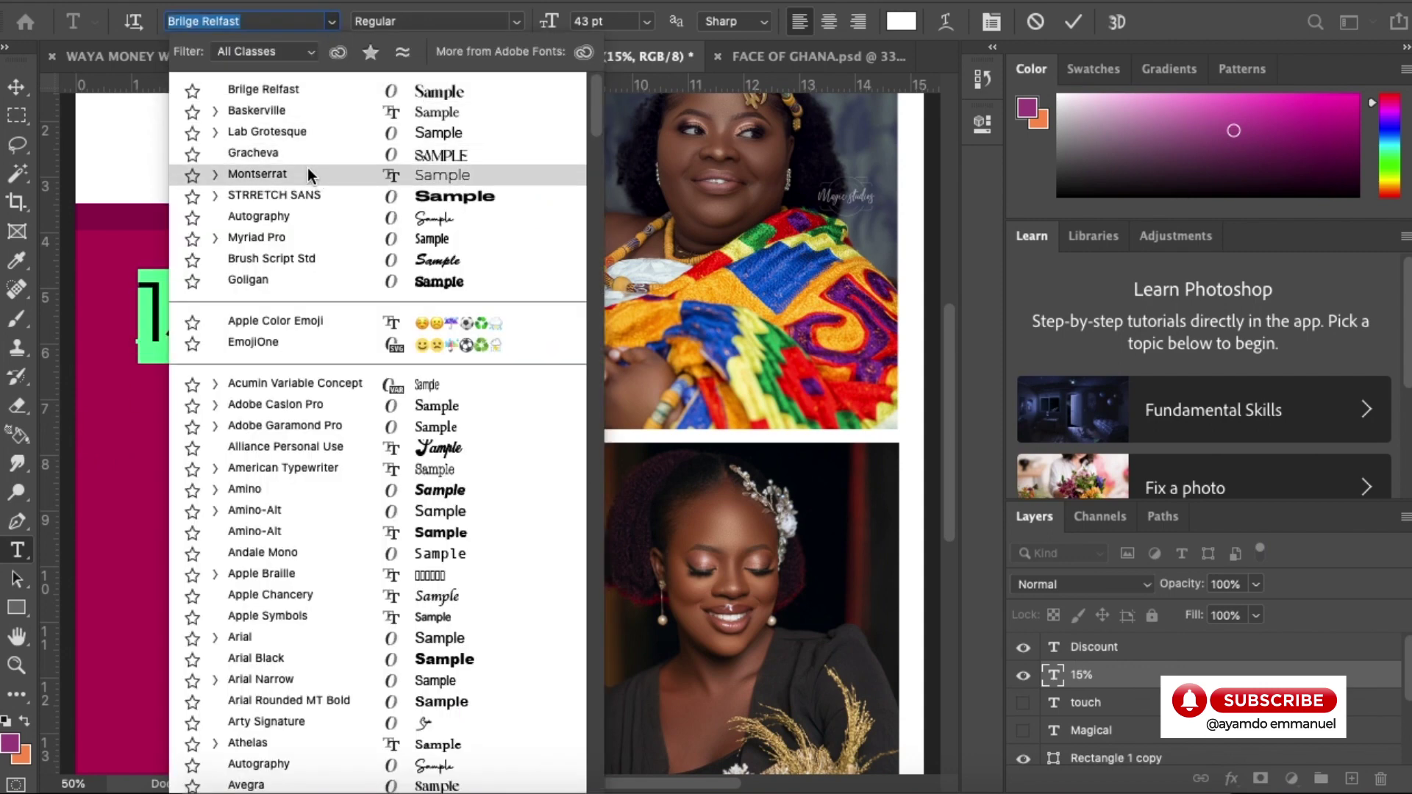
click(309, 194)
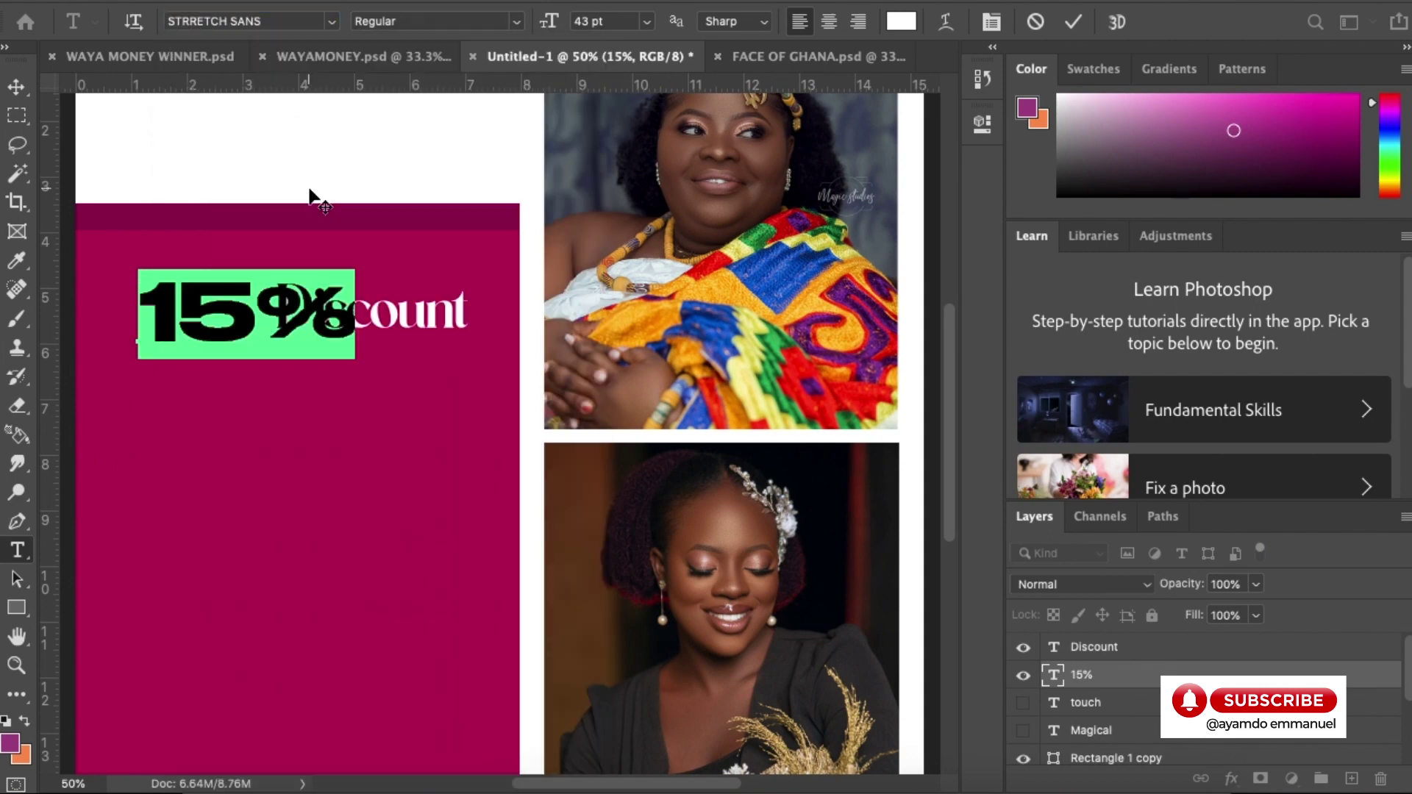
click(1071, 25)
click(22, 90)
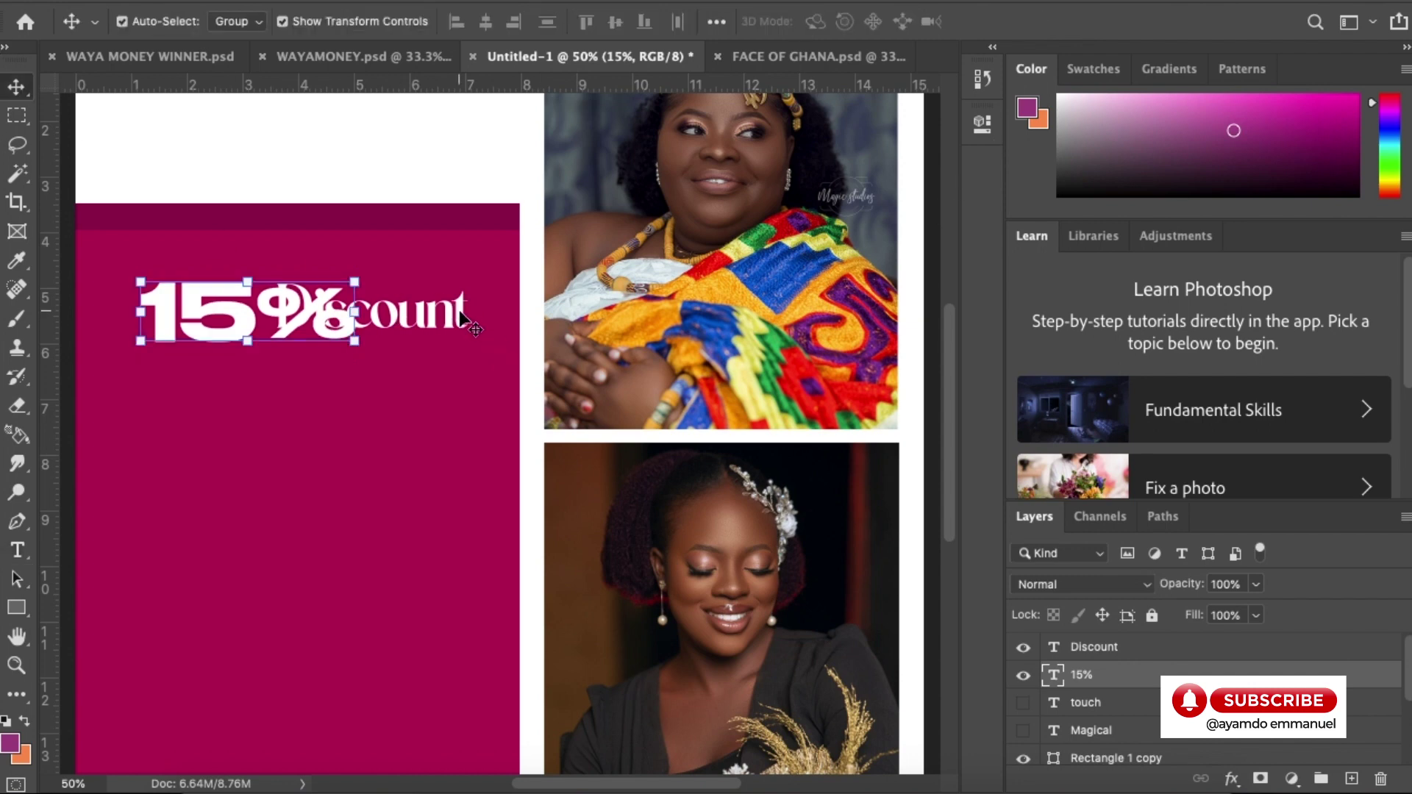
drag(352, 303, 230, 375)
Retype the line as uppercase DISCOUNT in STRRETCH SANS 16 pt, tucked under 15%
key(t)
double_click(230, 375)
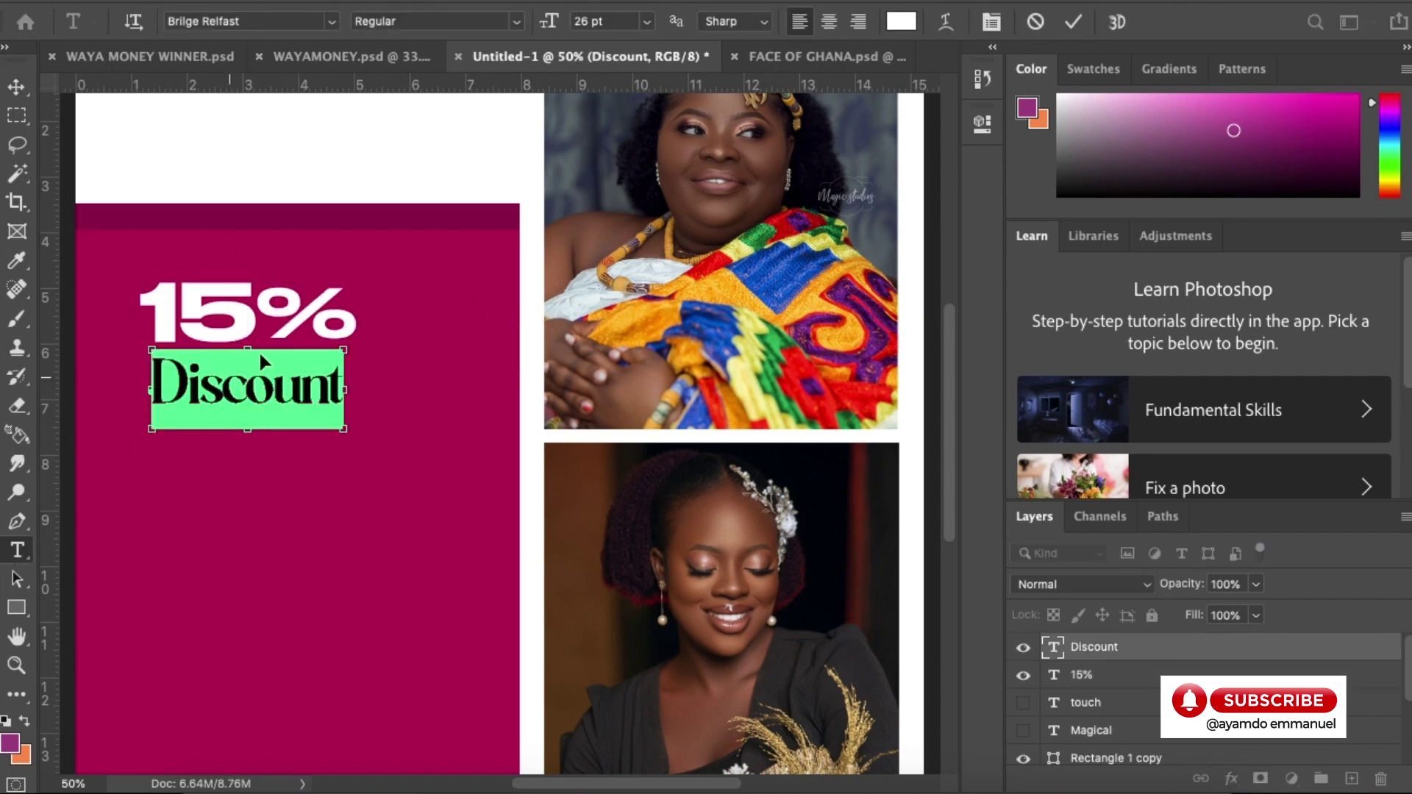
click(332, 20)
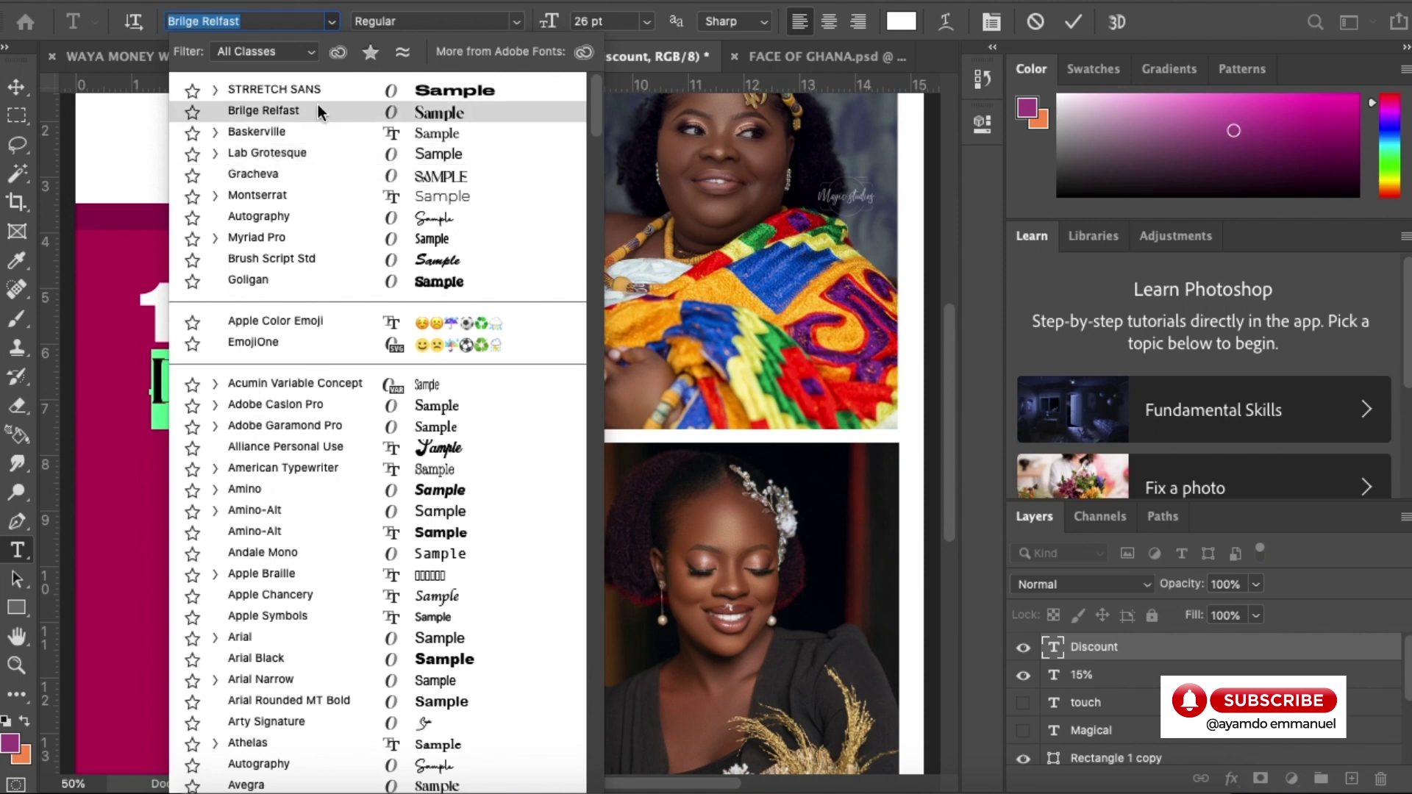
click(309, 89)
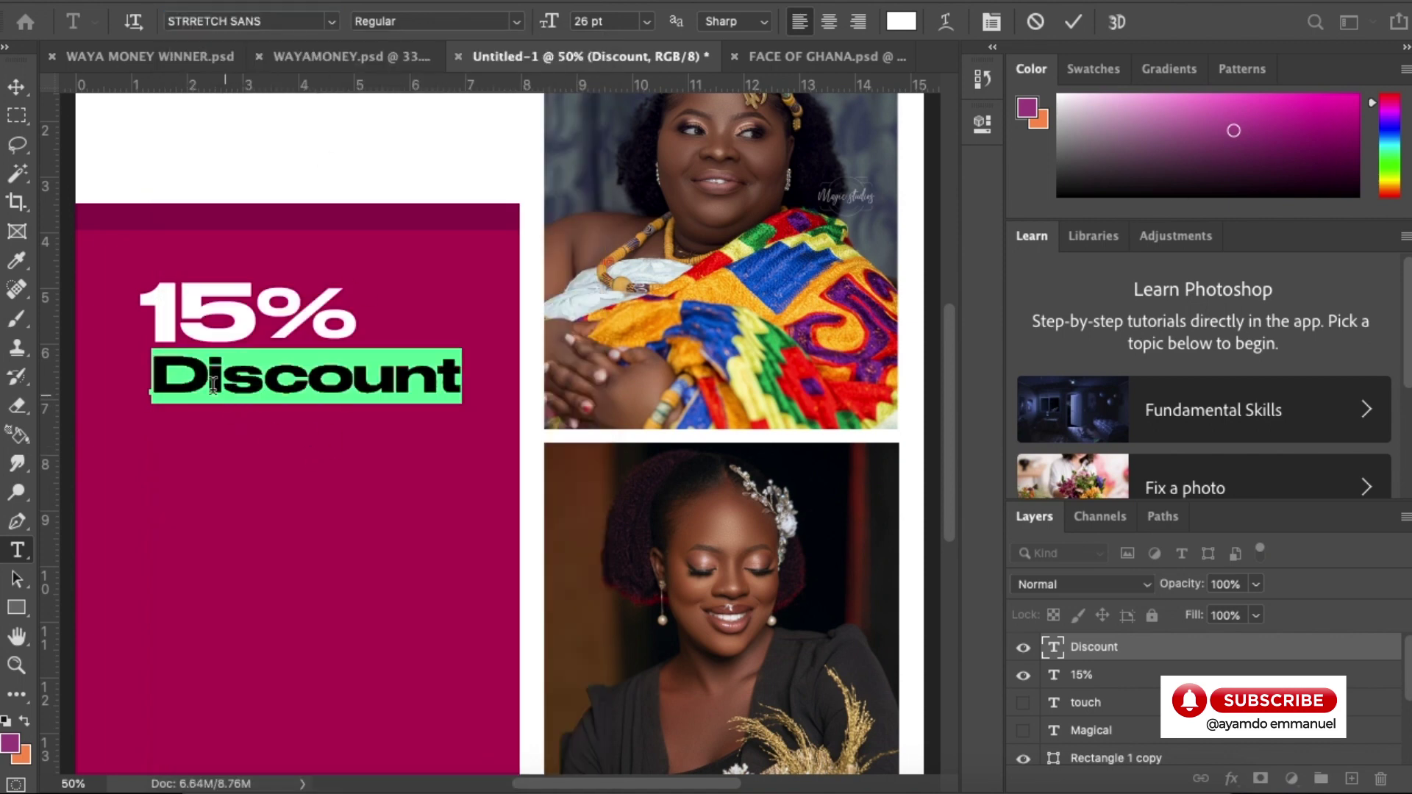
drag(213, 382, 579, 381)
text(ISC)
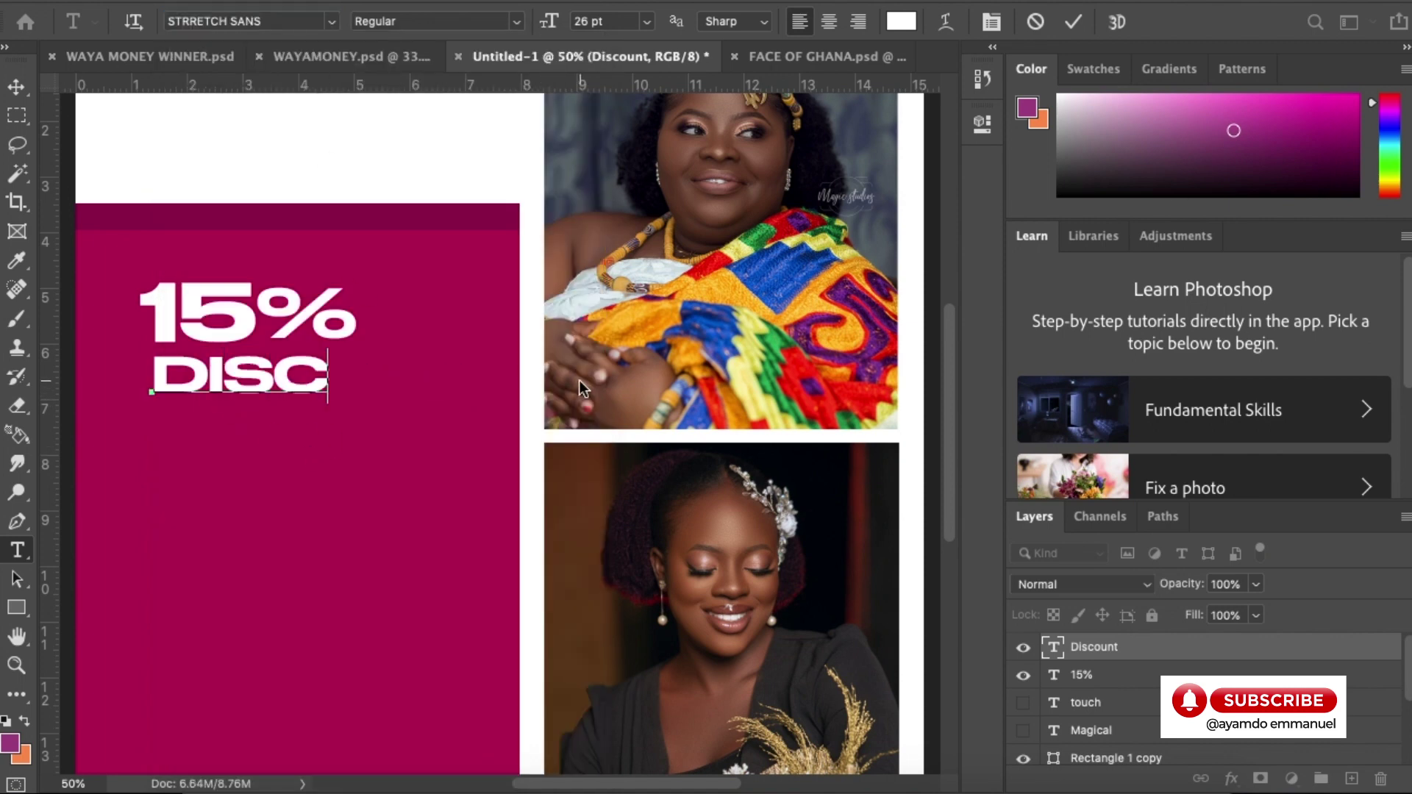
text(OUNT)
key(ctrl+a)
drag(555, 20, 548, 20)
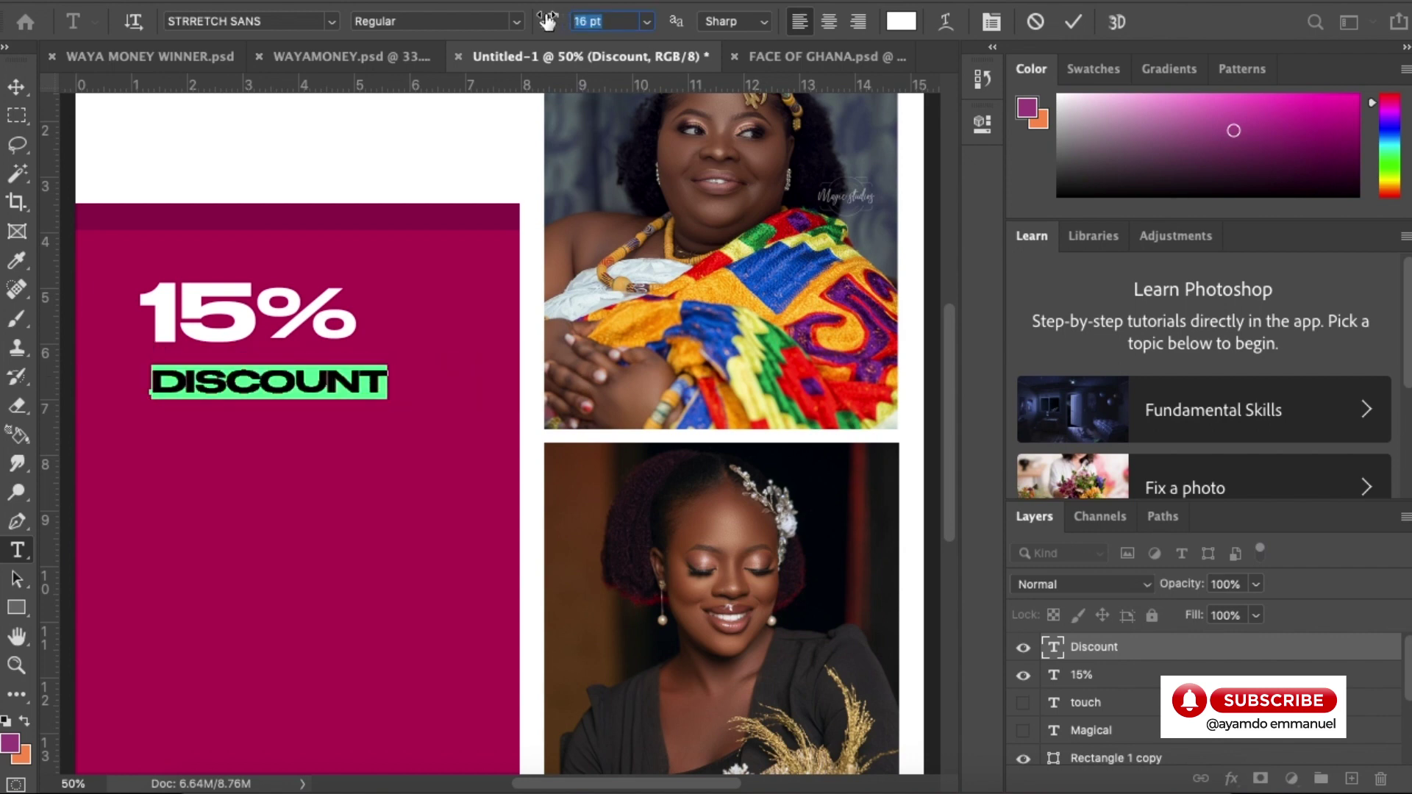
drag(357, 443, 346, 430)
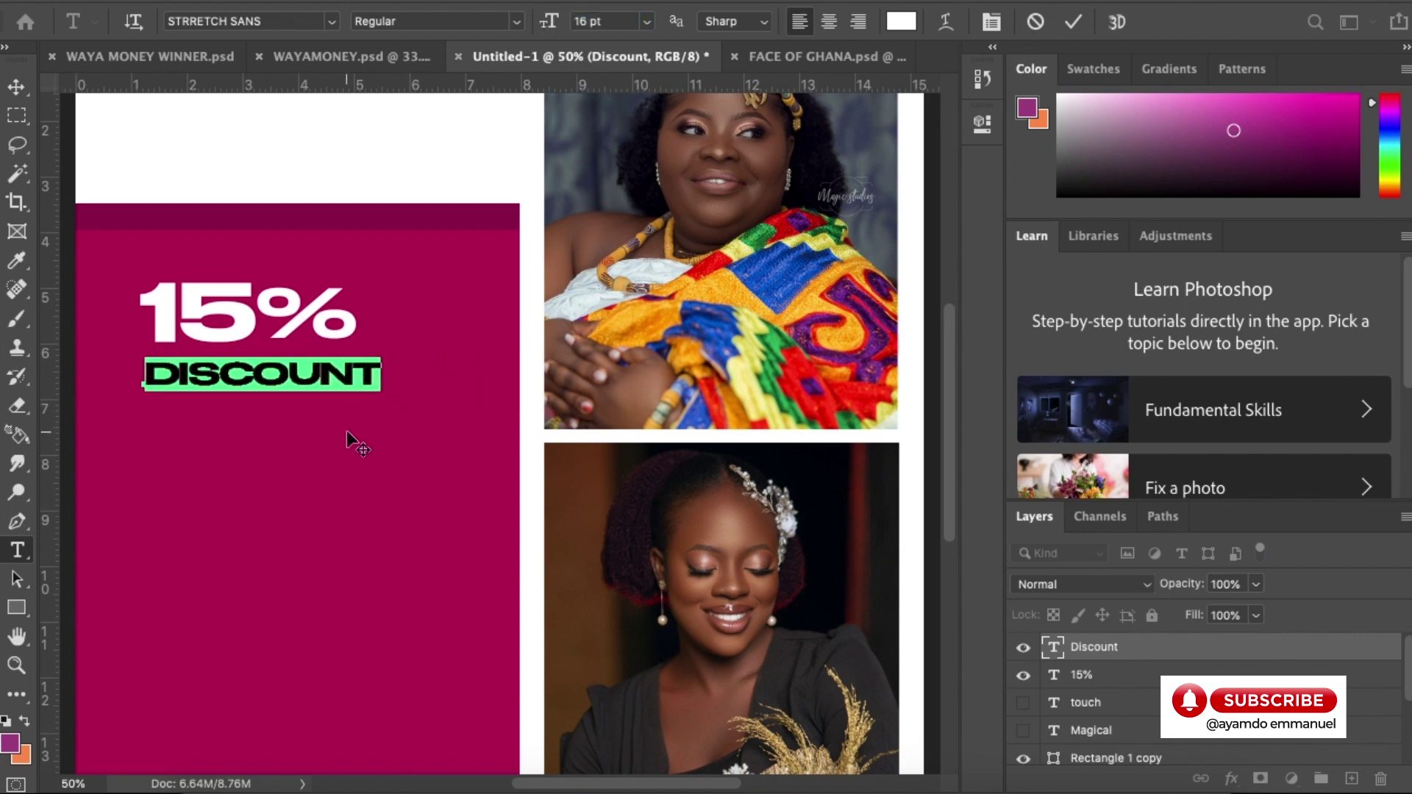
click(1073, 21)
key(ctrl+minus)
Duplicate the DISCOUNT line below itself and retype the copy as FOR EARLY
key(v)
click(170, 349)
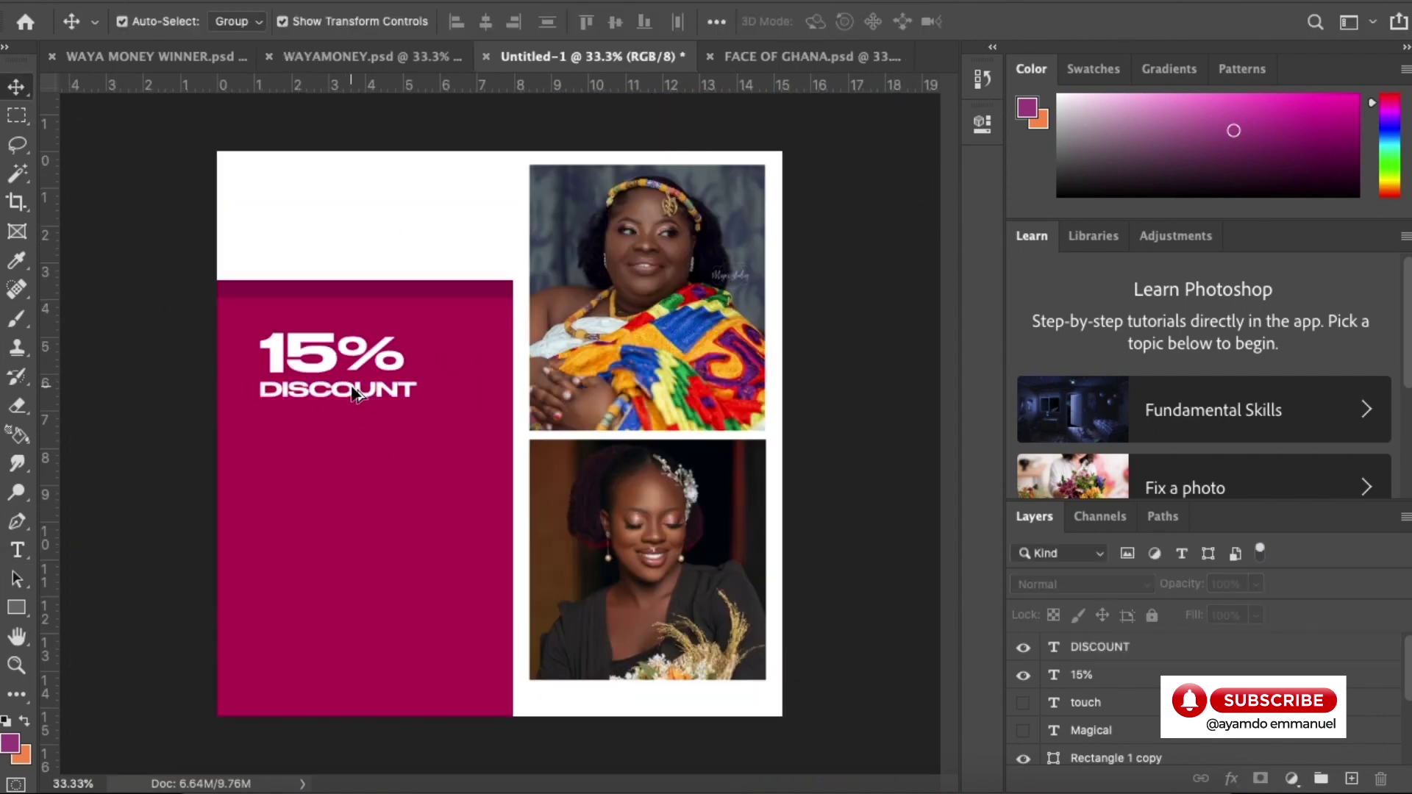
drag(351, 405, 351, 425)
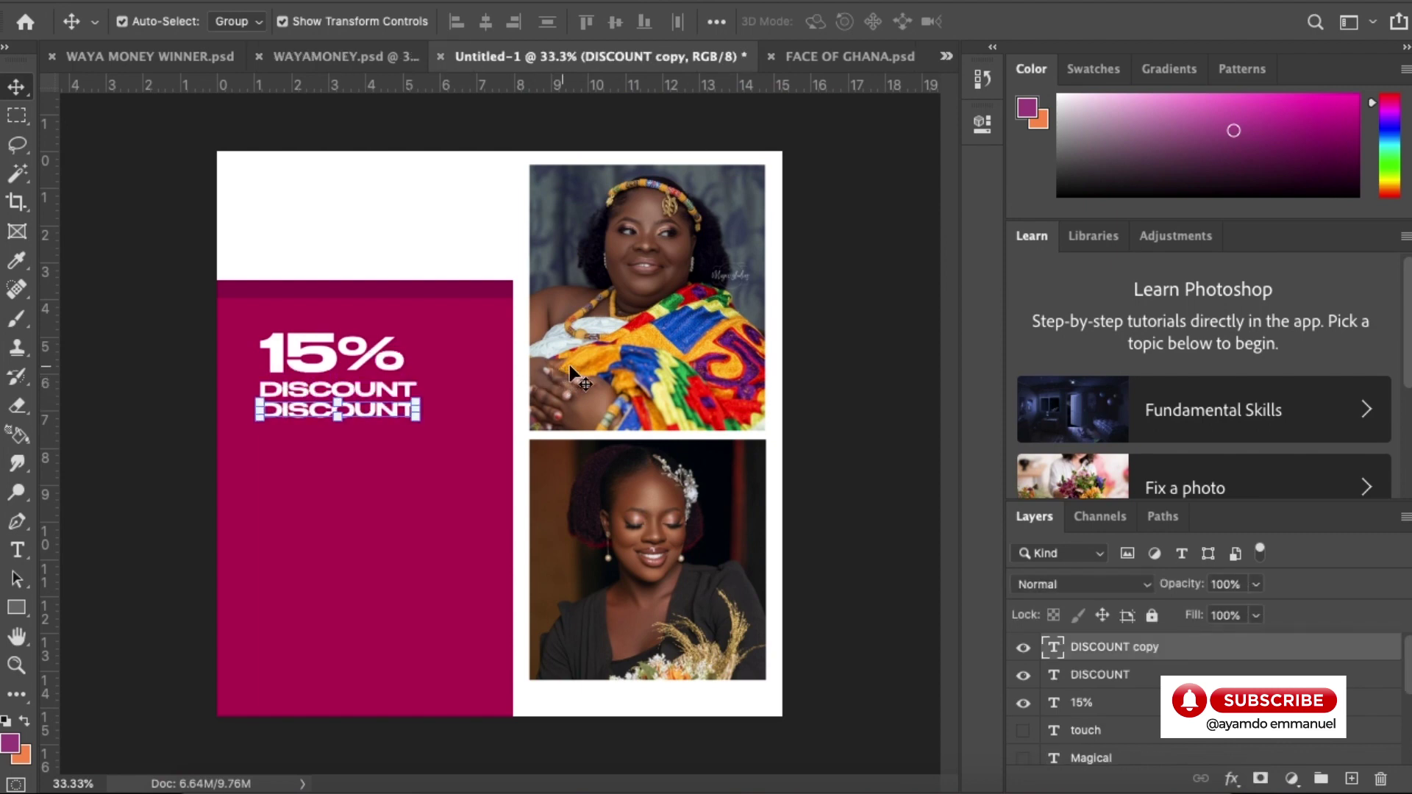
click(17, 550)
click(301, 410)
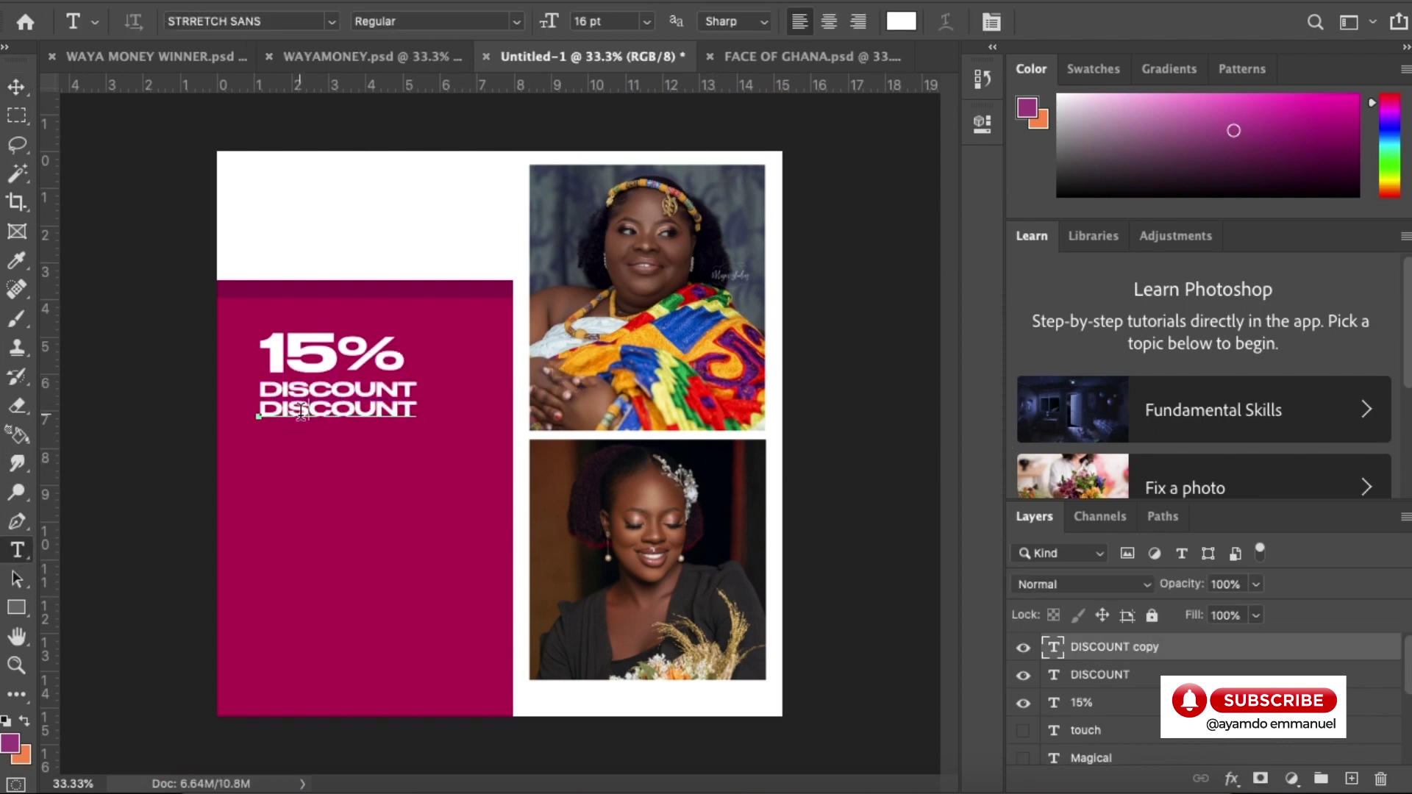
double_click(301, 410)
text(FOR EARLY)
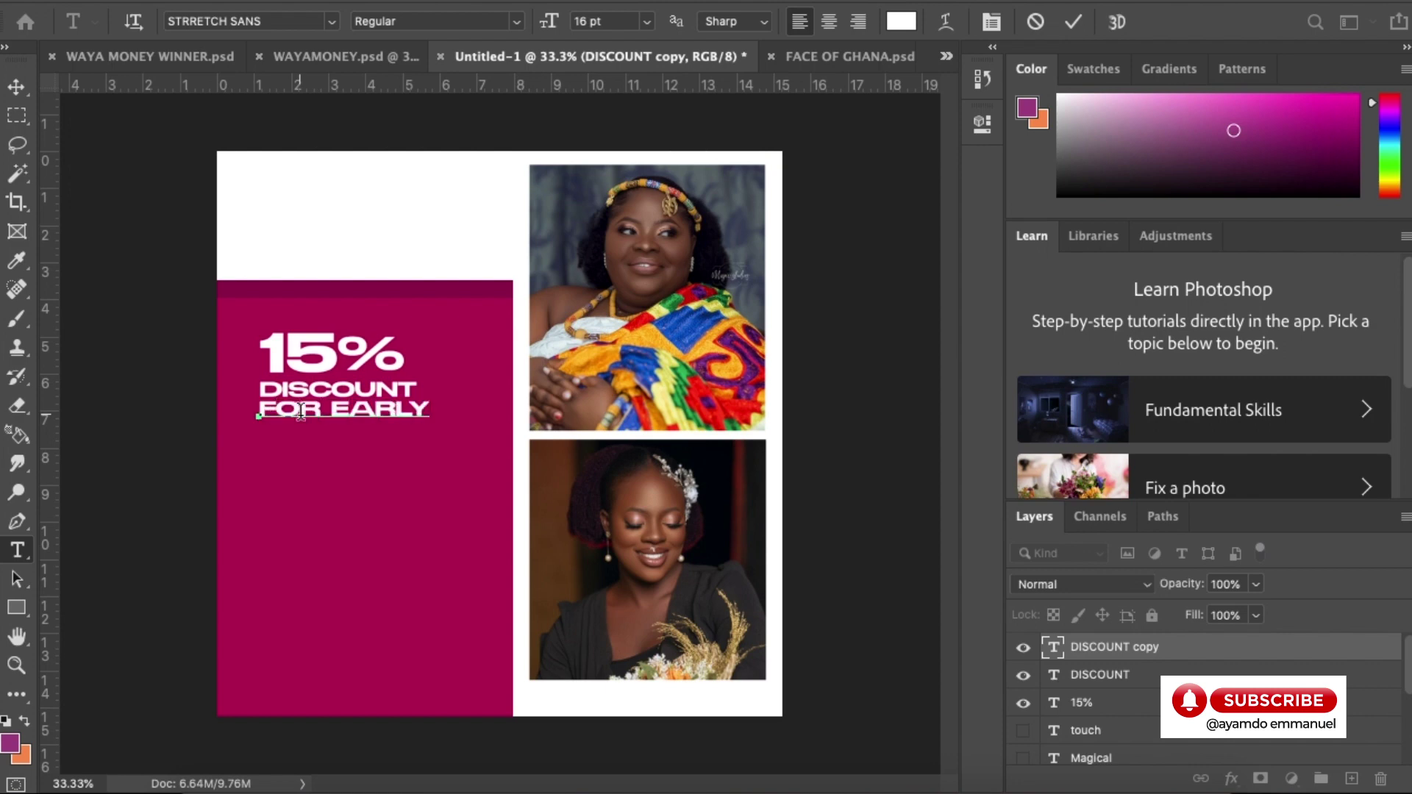
click(17, 86)
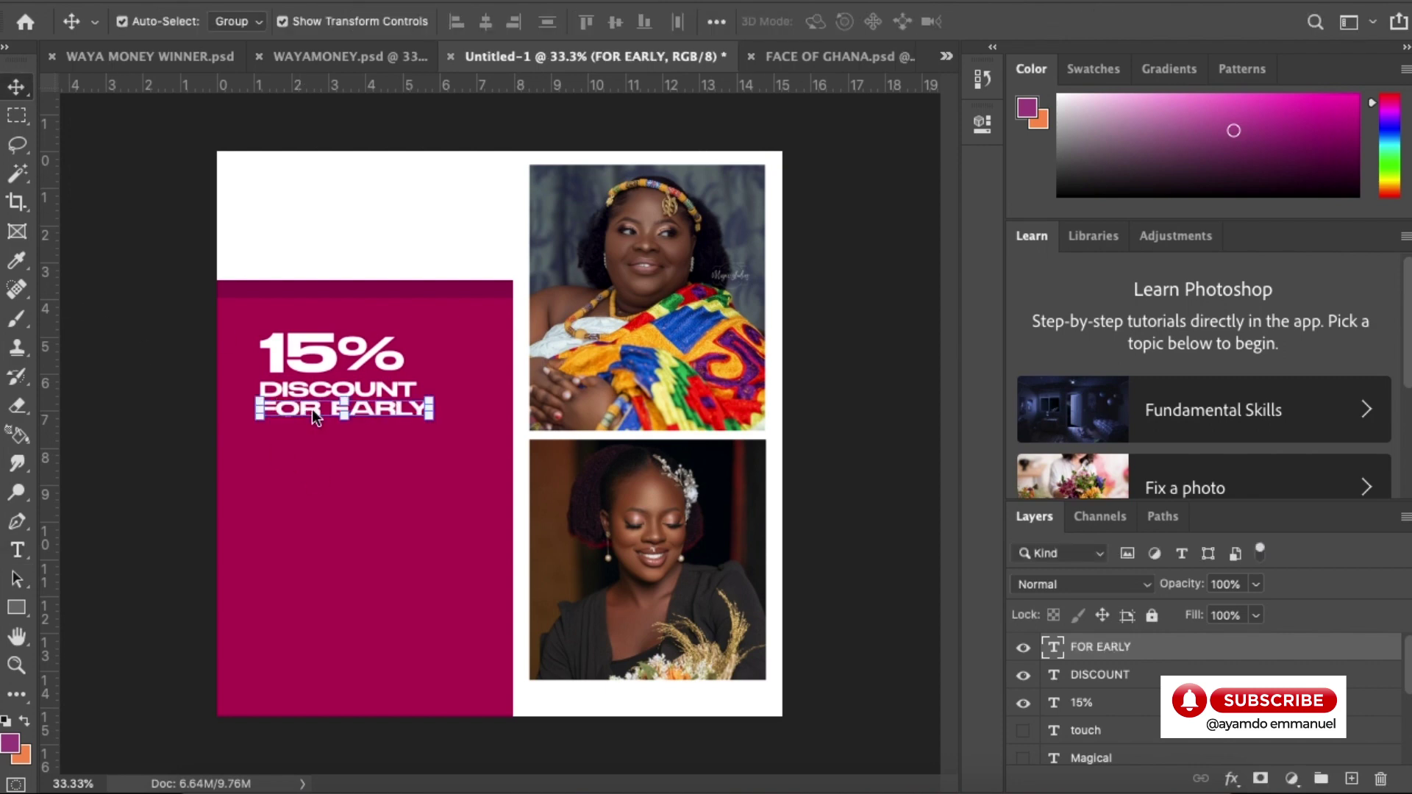
Duplicate the FOR EARLY line below it and retype the copy as BIRD
click(181, 448)
drag(381, 425, 381, 445)
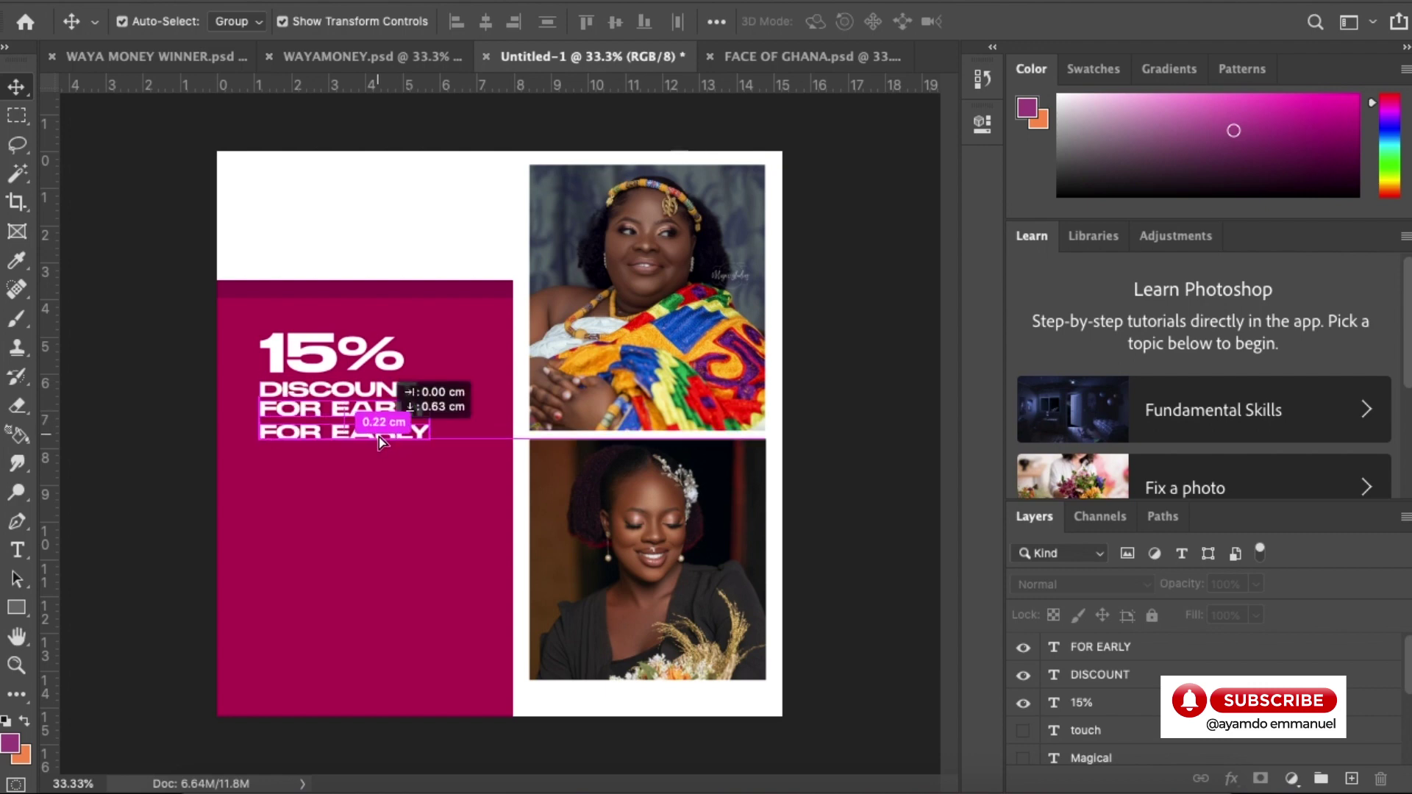
click(16, 549)
click(270, 430)
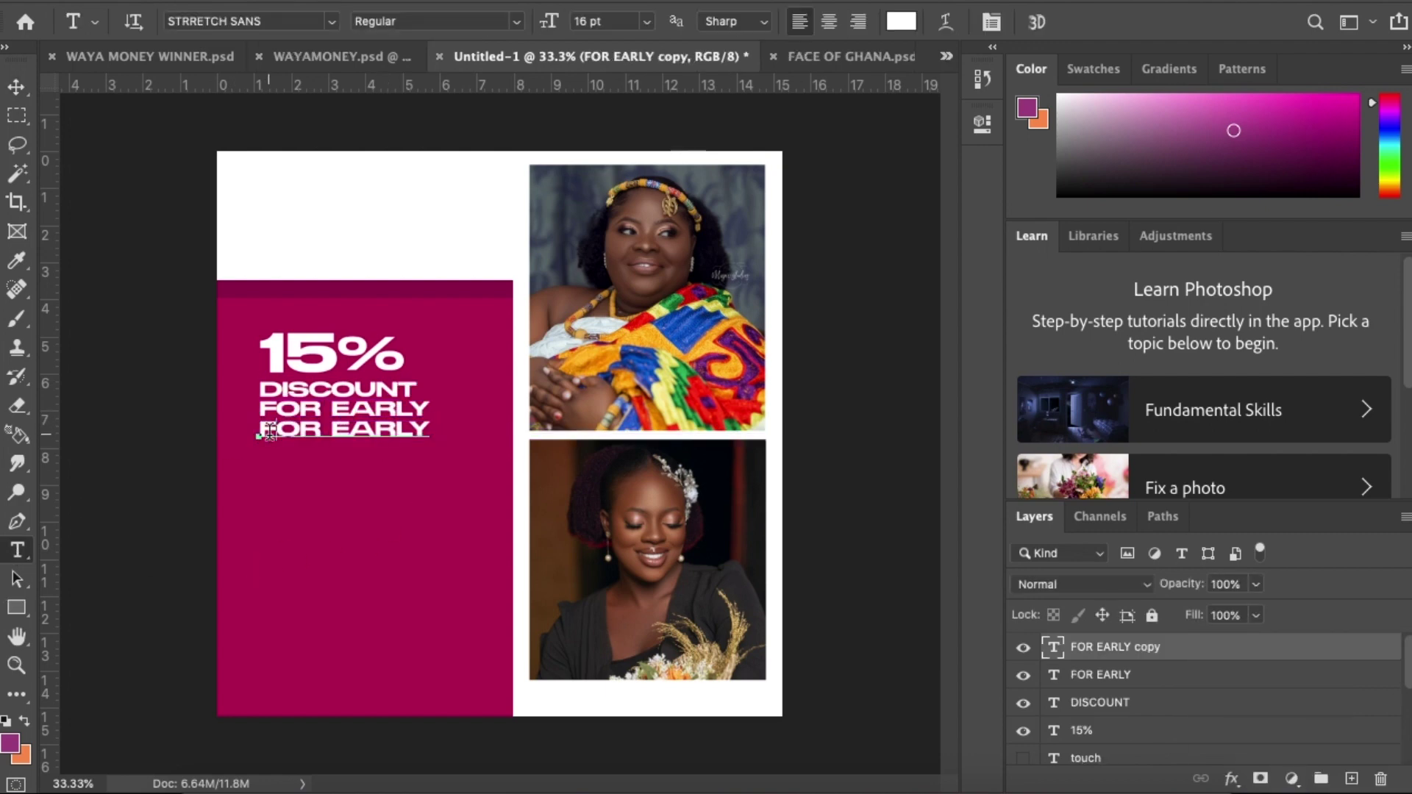
key(ctrl+a)
key(BackSpace)
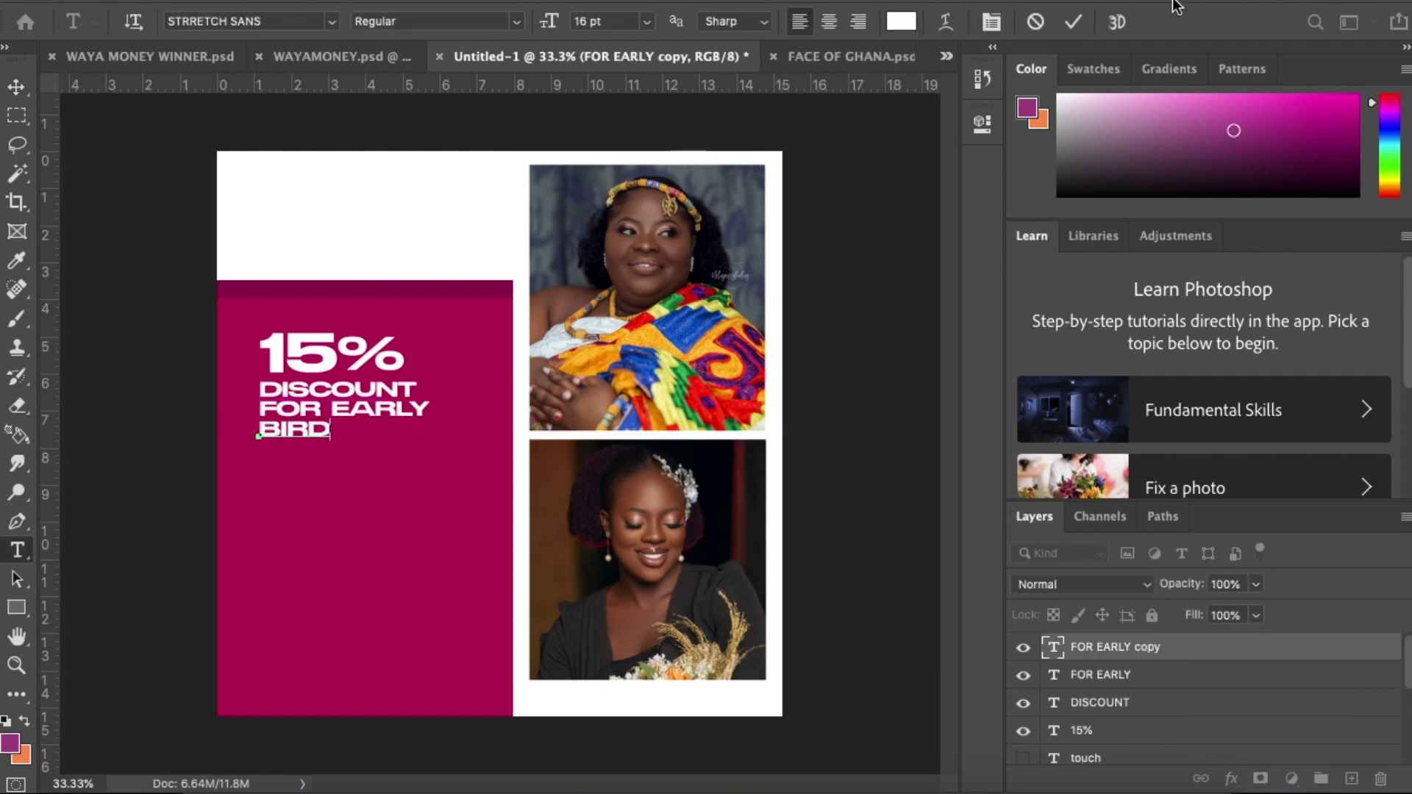
click(1074, 22)
click(16, 87)
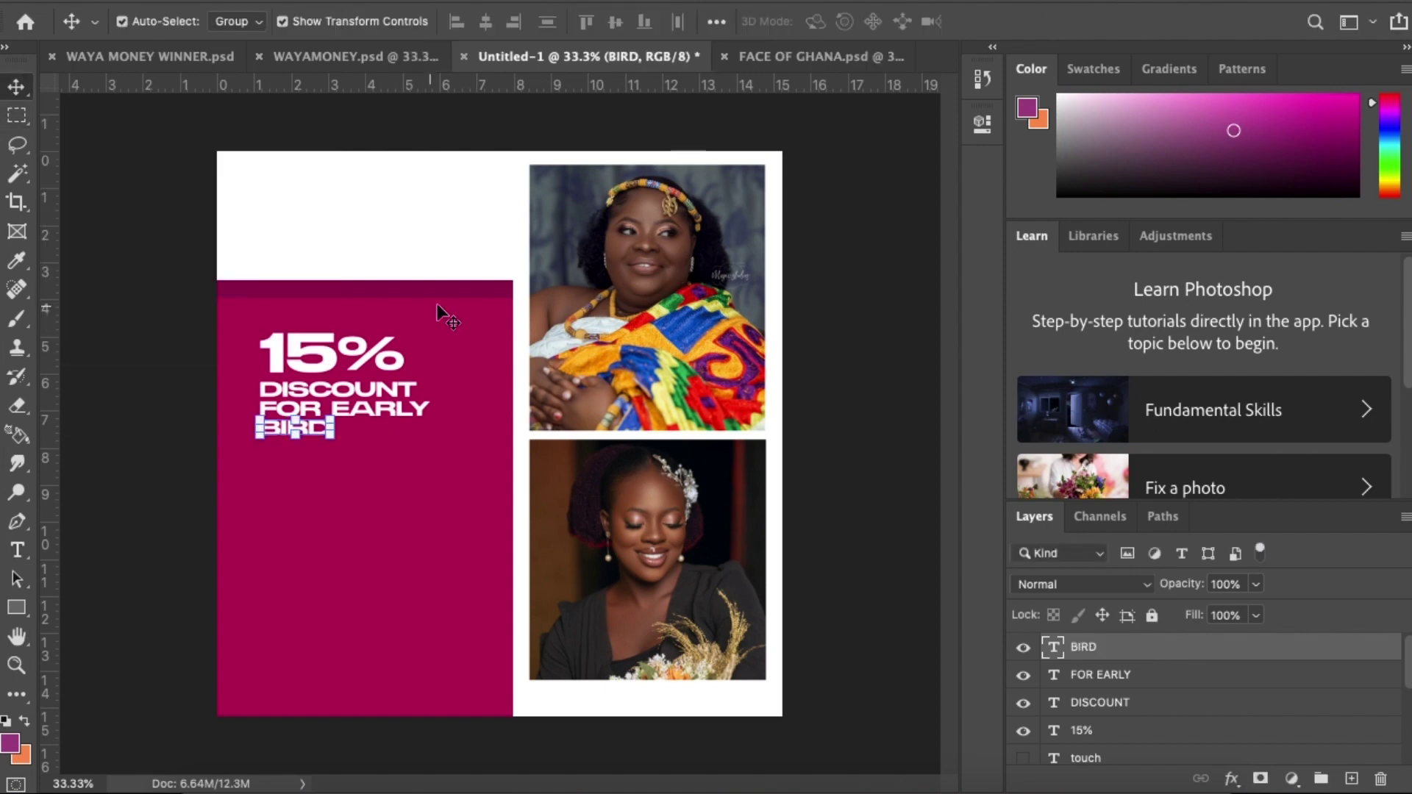
click(183, 249)
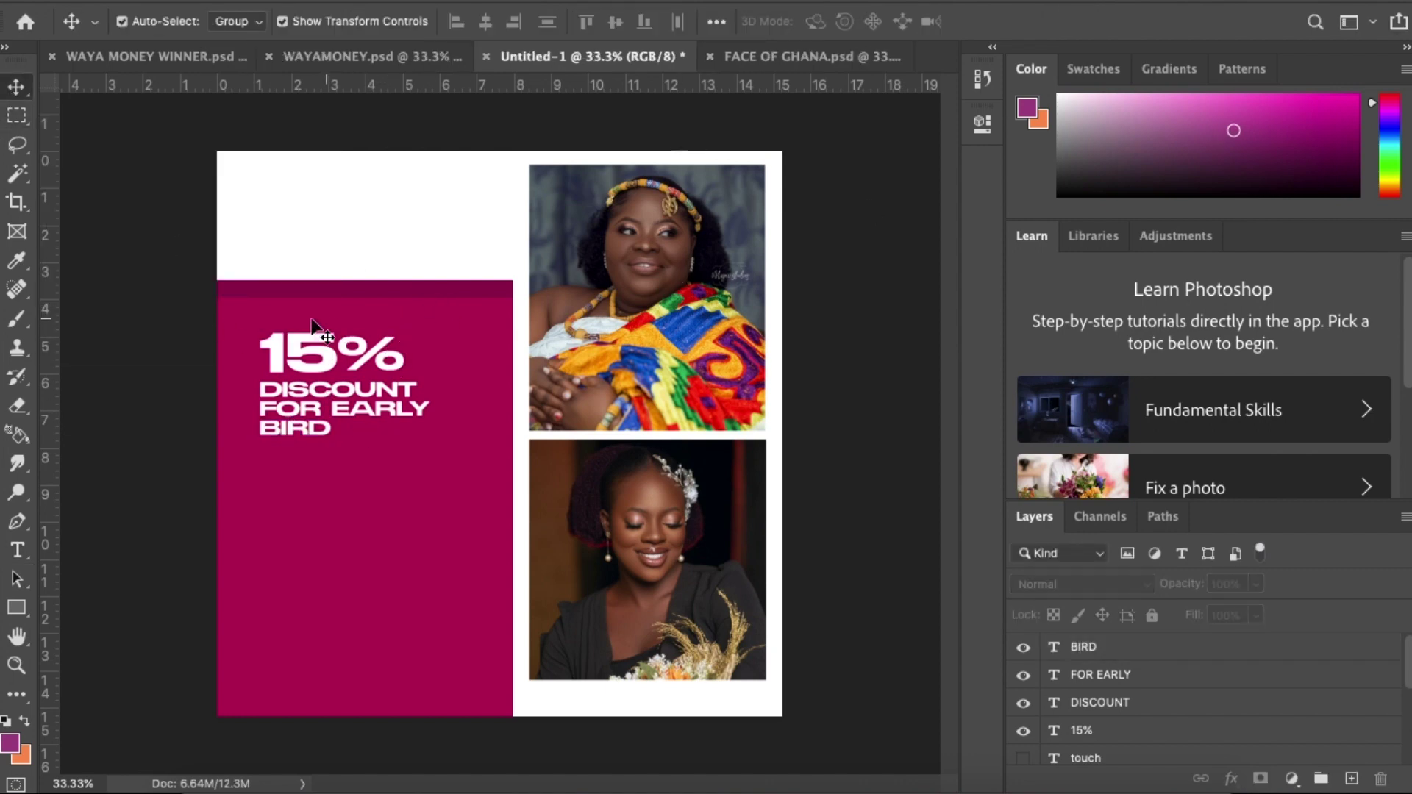
Turn on Auto-Select and shift the four-line discount text block slightly right
drag(184, 254, 456, 465)
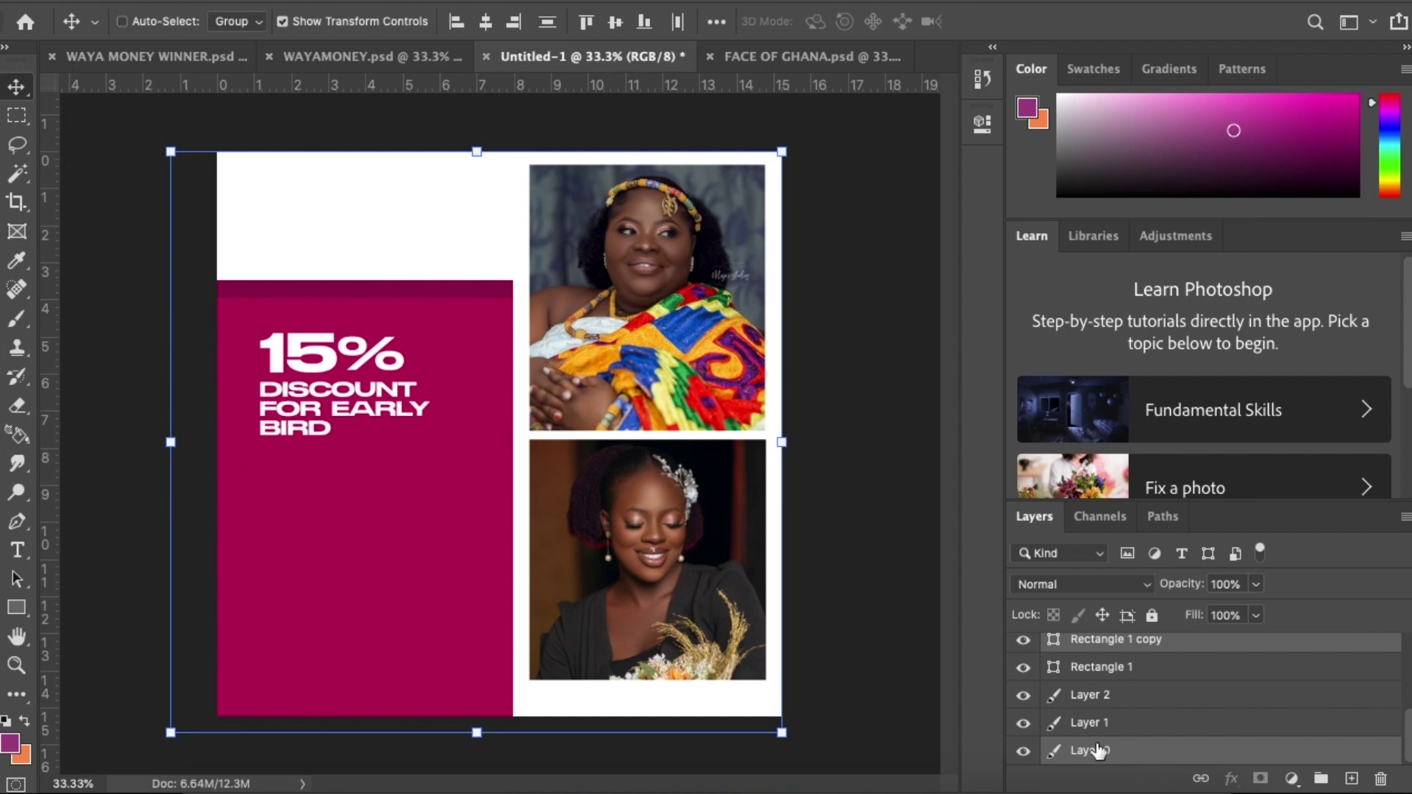
click(1167, 639)
drag(357, 401, 371, 400)
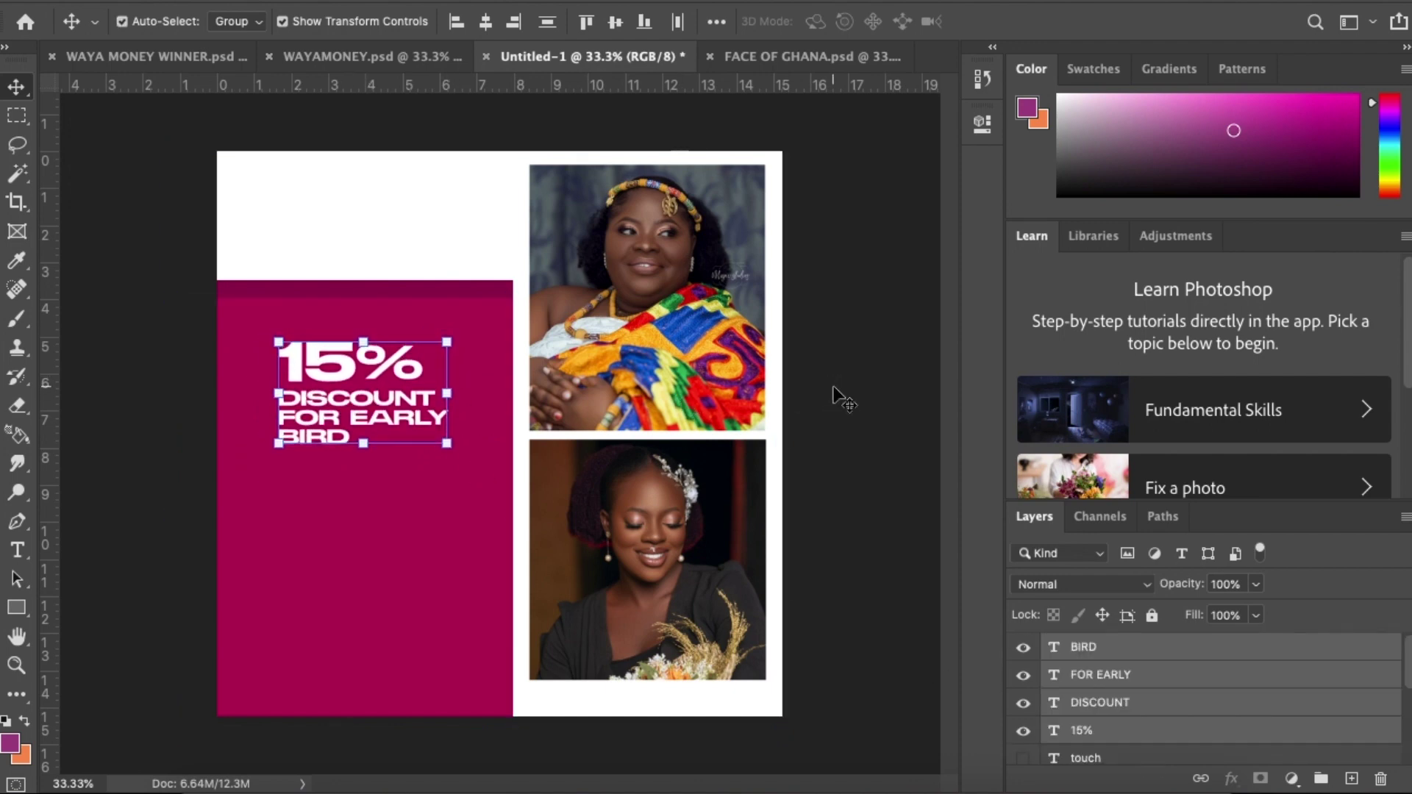
Move the maroon panel and its top band further down the page
click(427, 288)
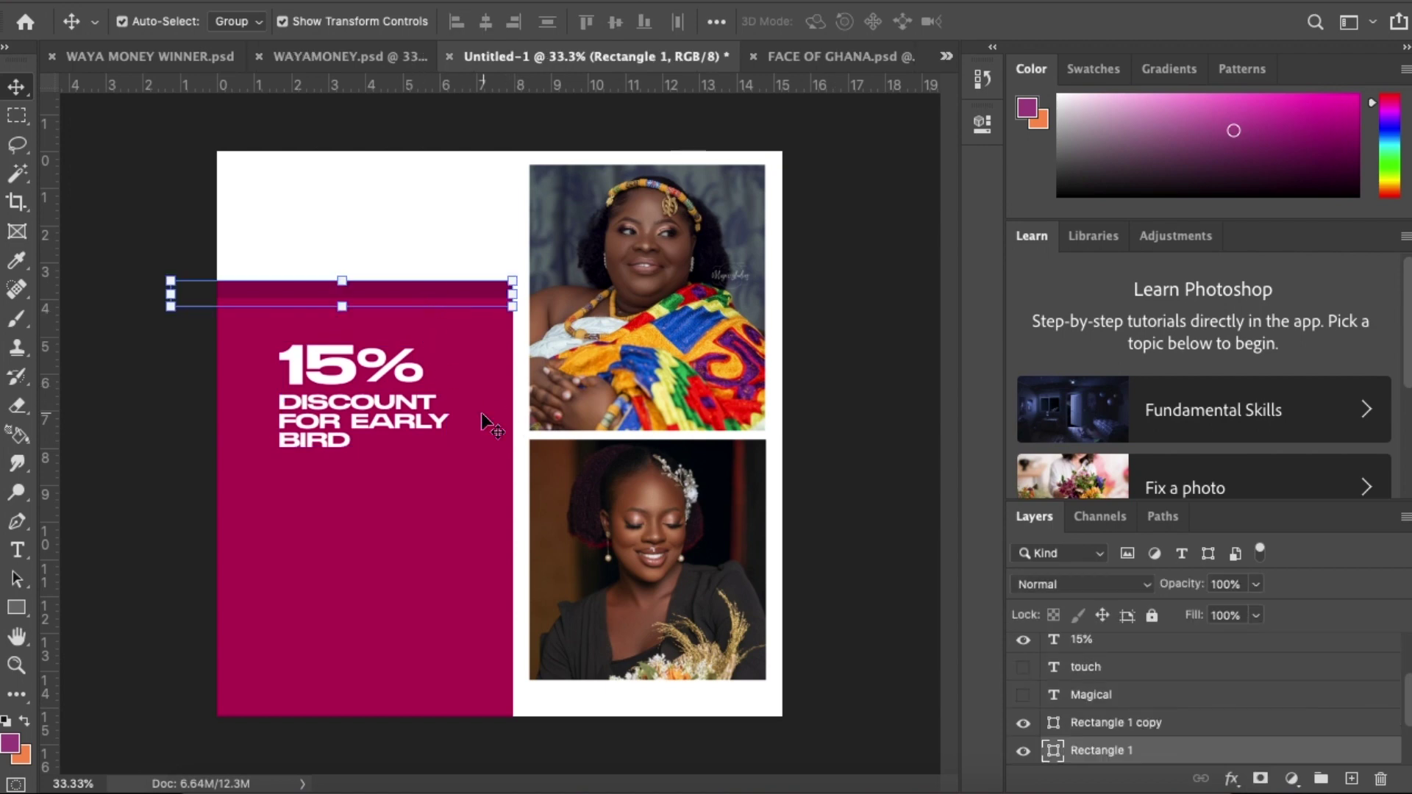
shift+click(379, 559)
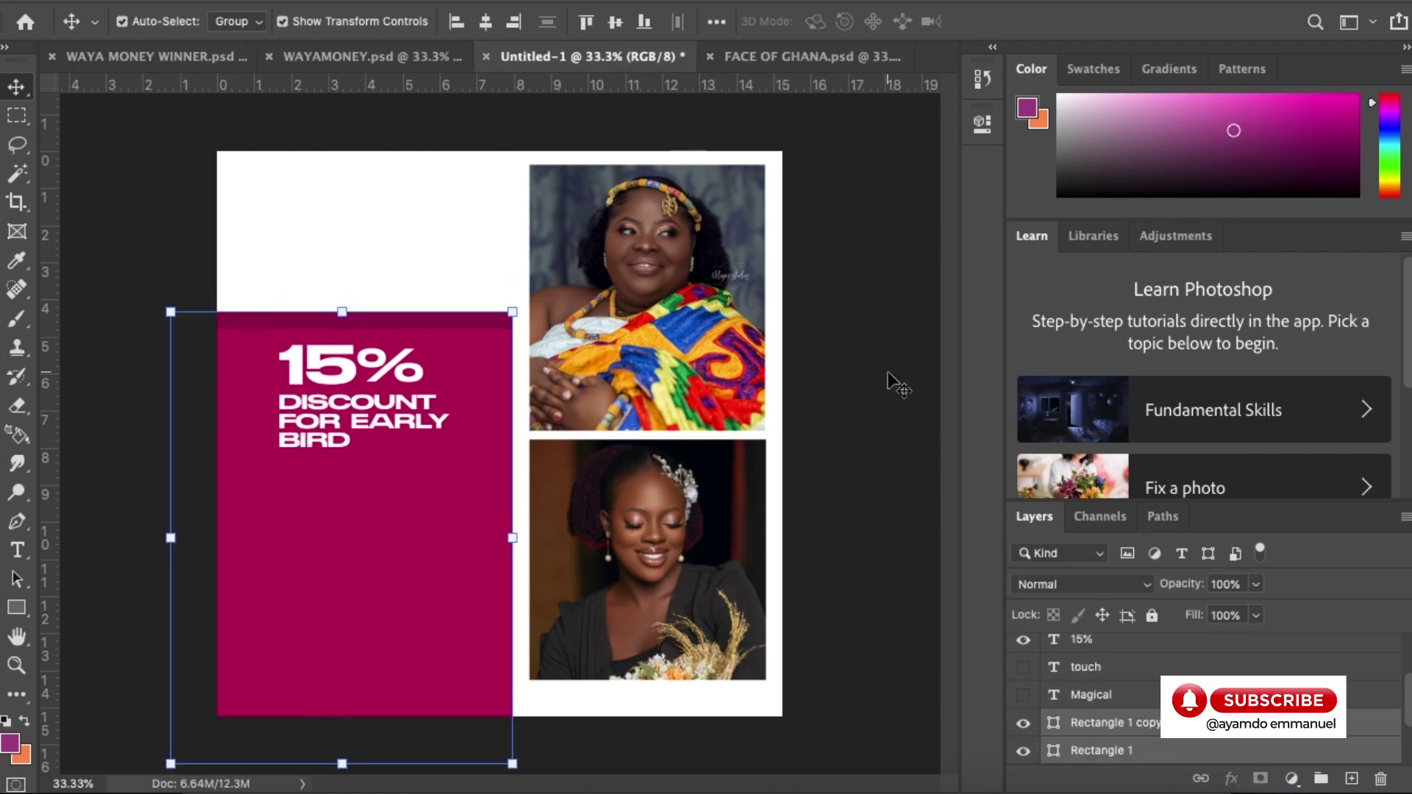
click(889, 384)
Add '2023' at the top left in the sampled maroon panel colour at 31 pt
click(16, 550)
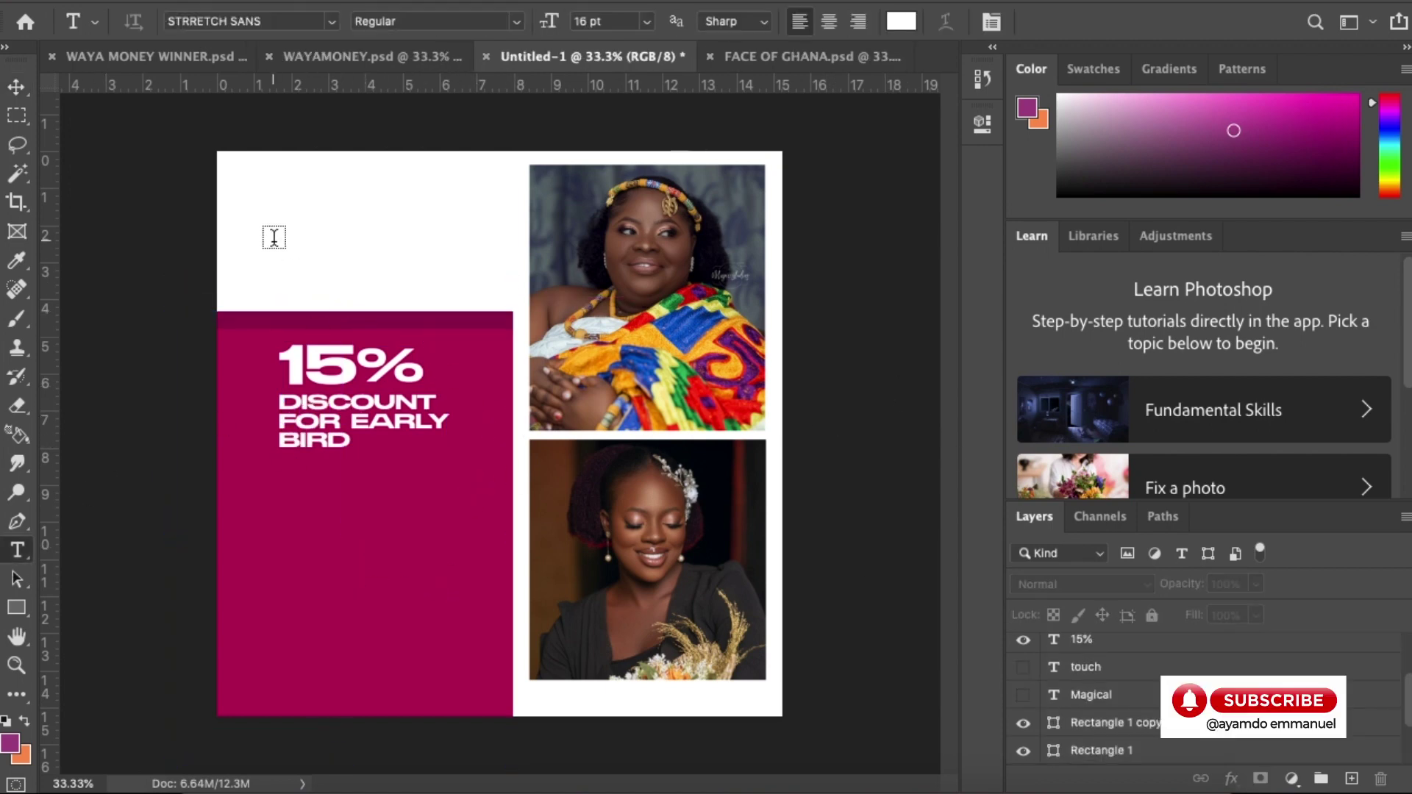
click(277, 236)
key(BackSpace)
text(2023)
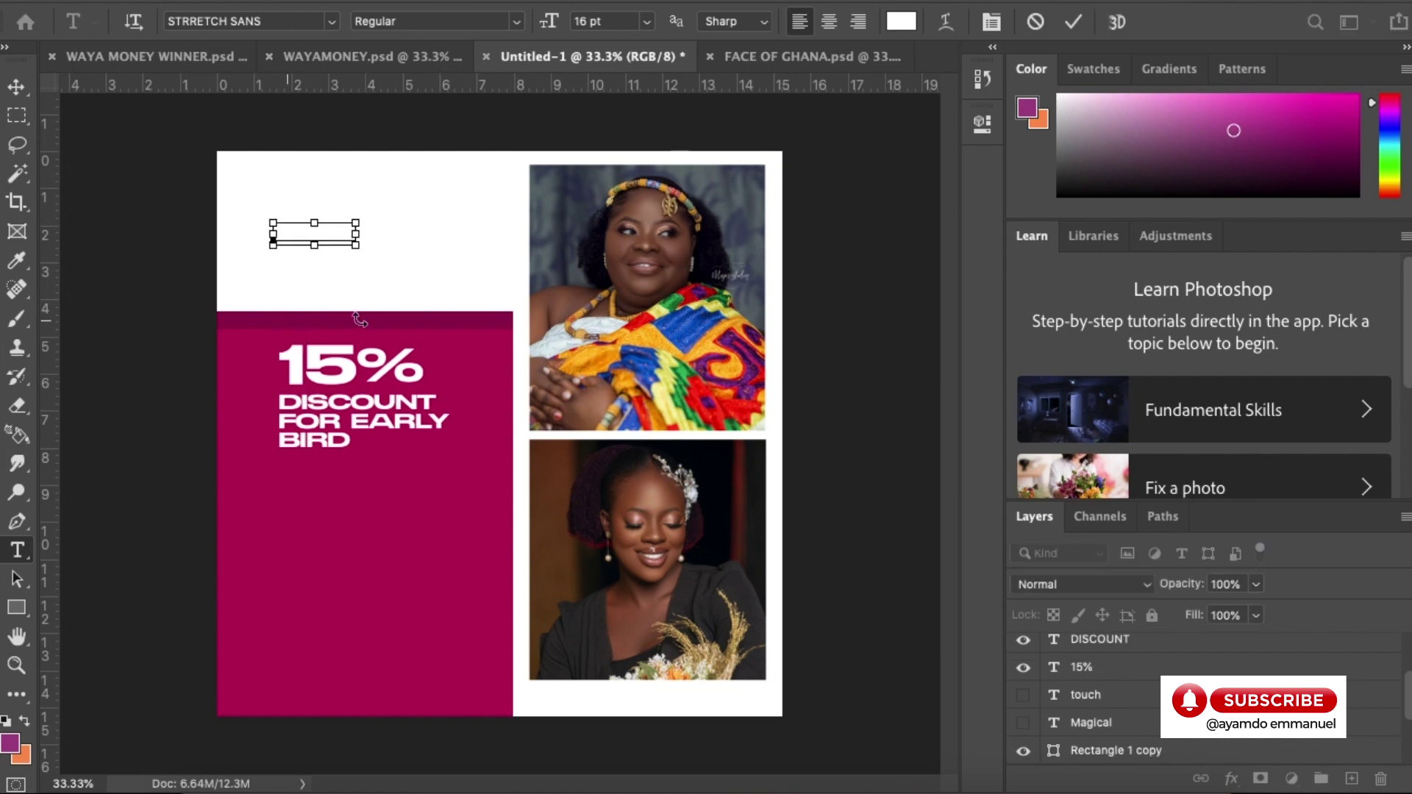
click(901, 22)
click(357, 644)
click(1341, 29)
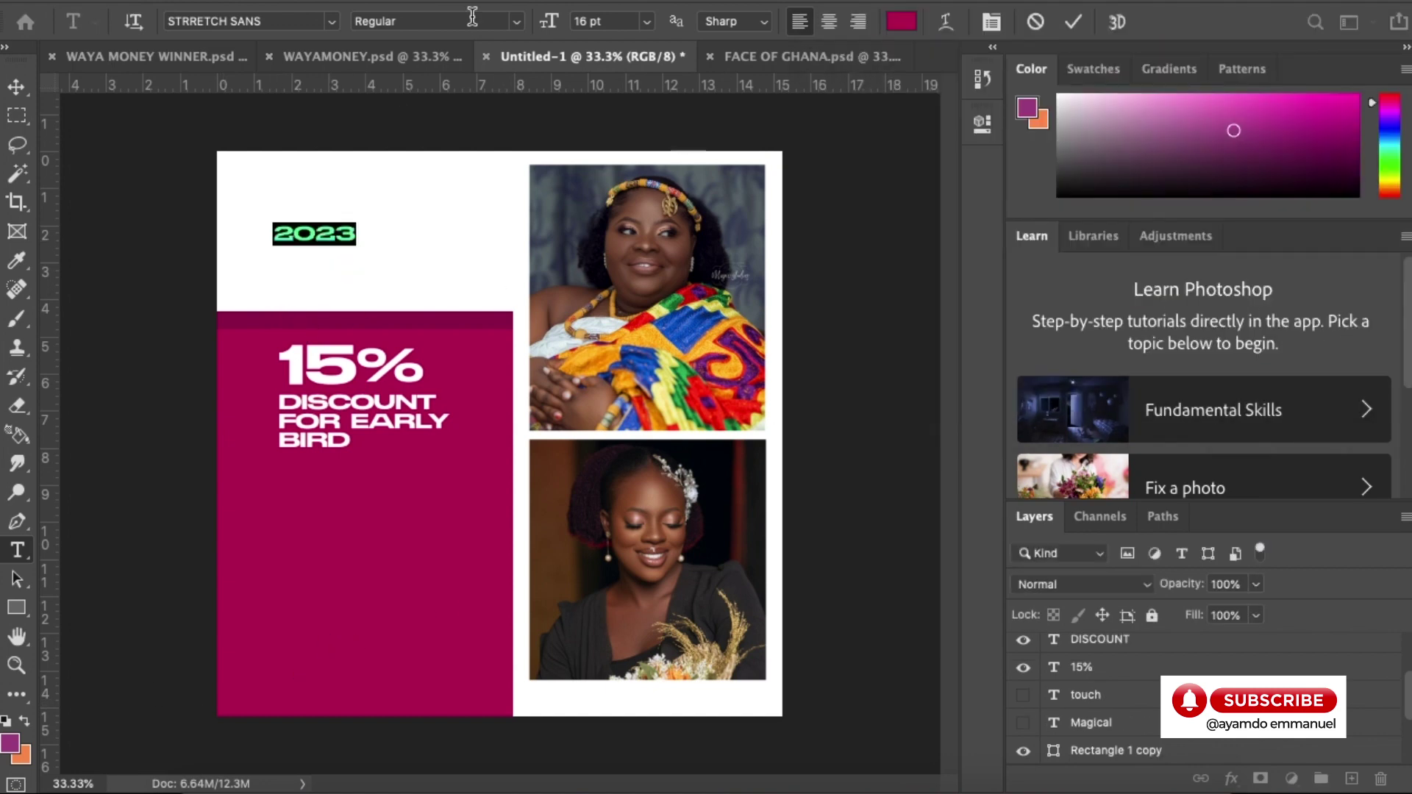
drag(550, 21, 592, 21)
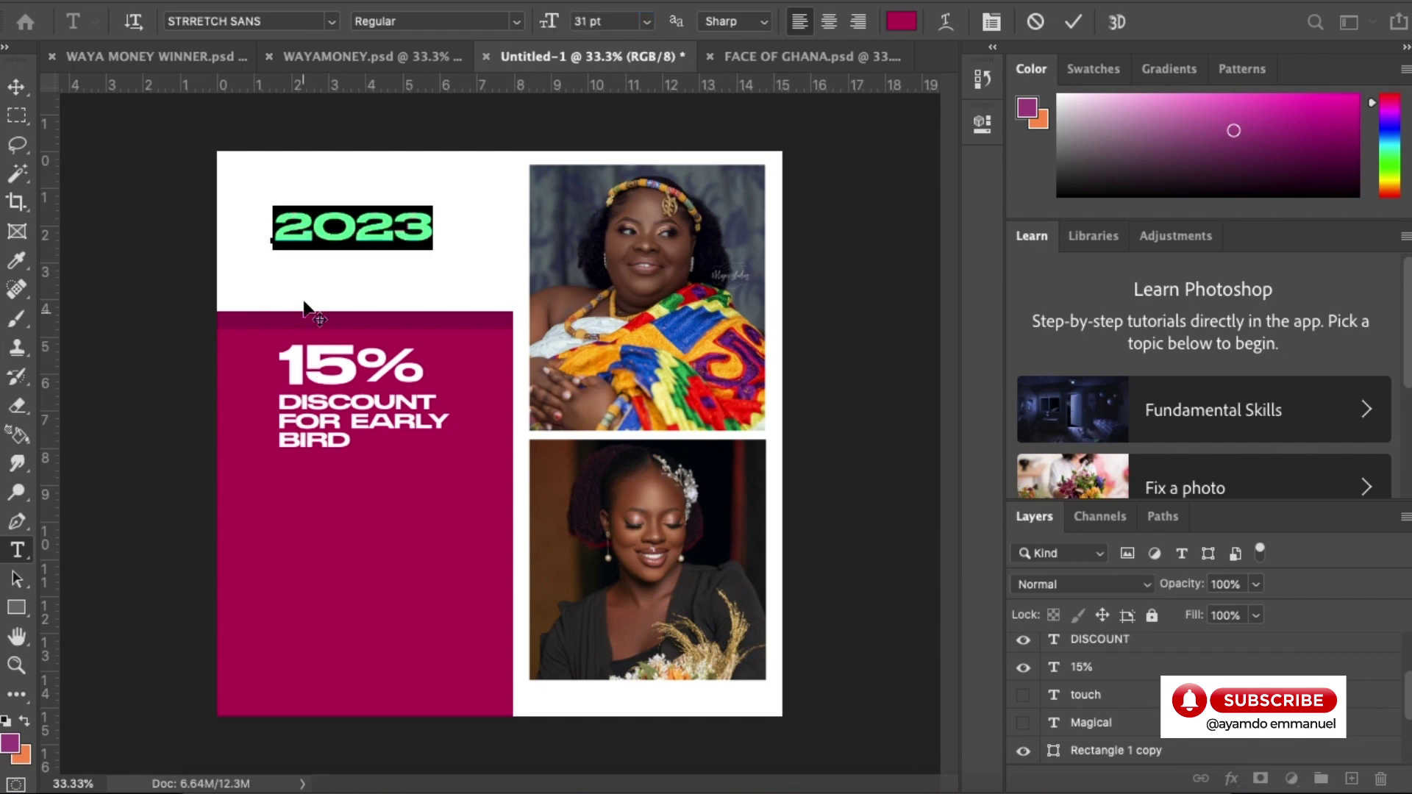
drag(279, 250, 292, 249)
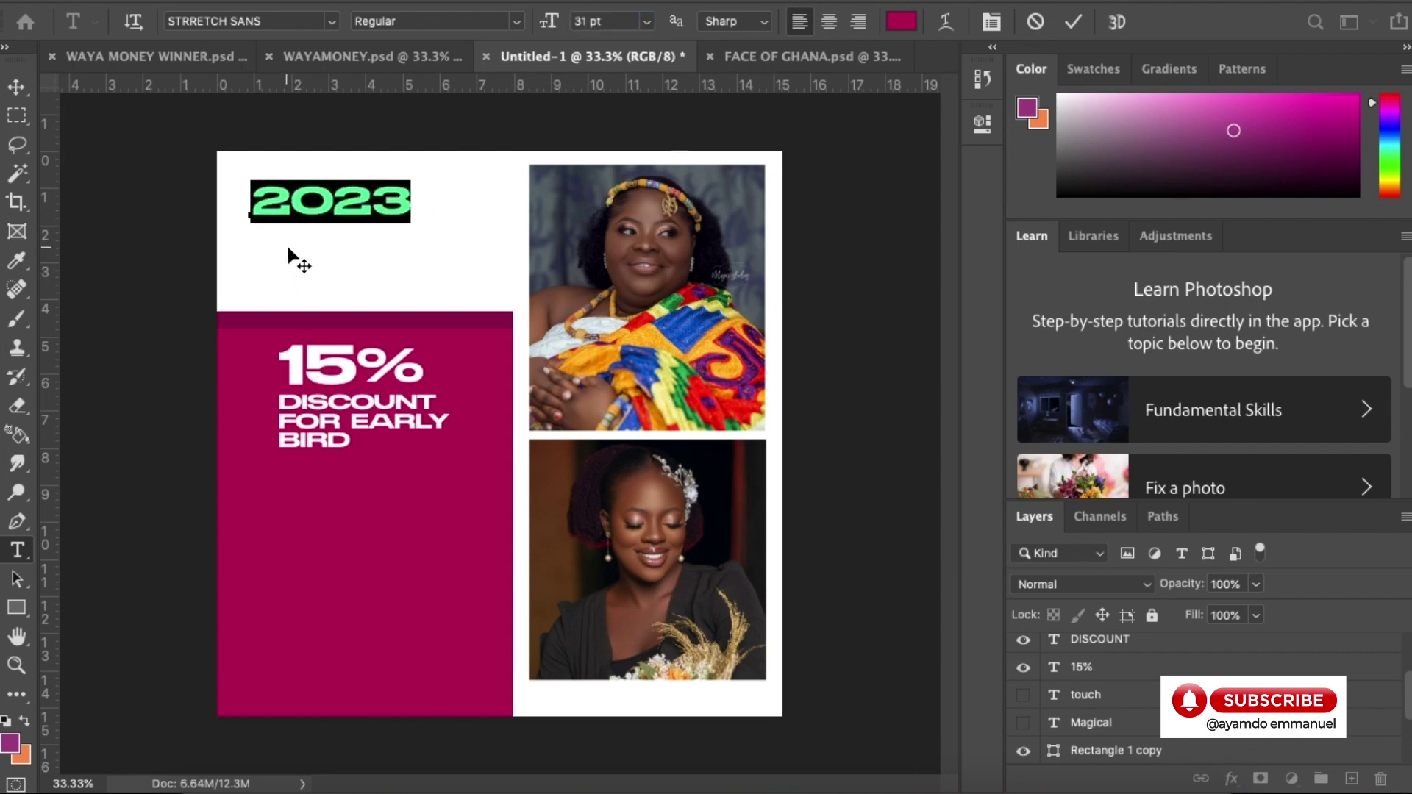
click(1074, 21)
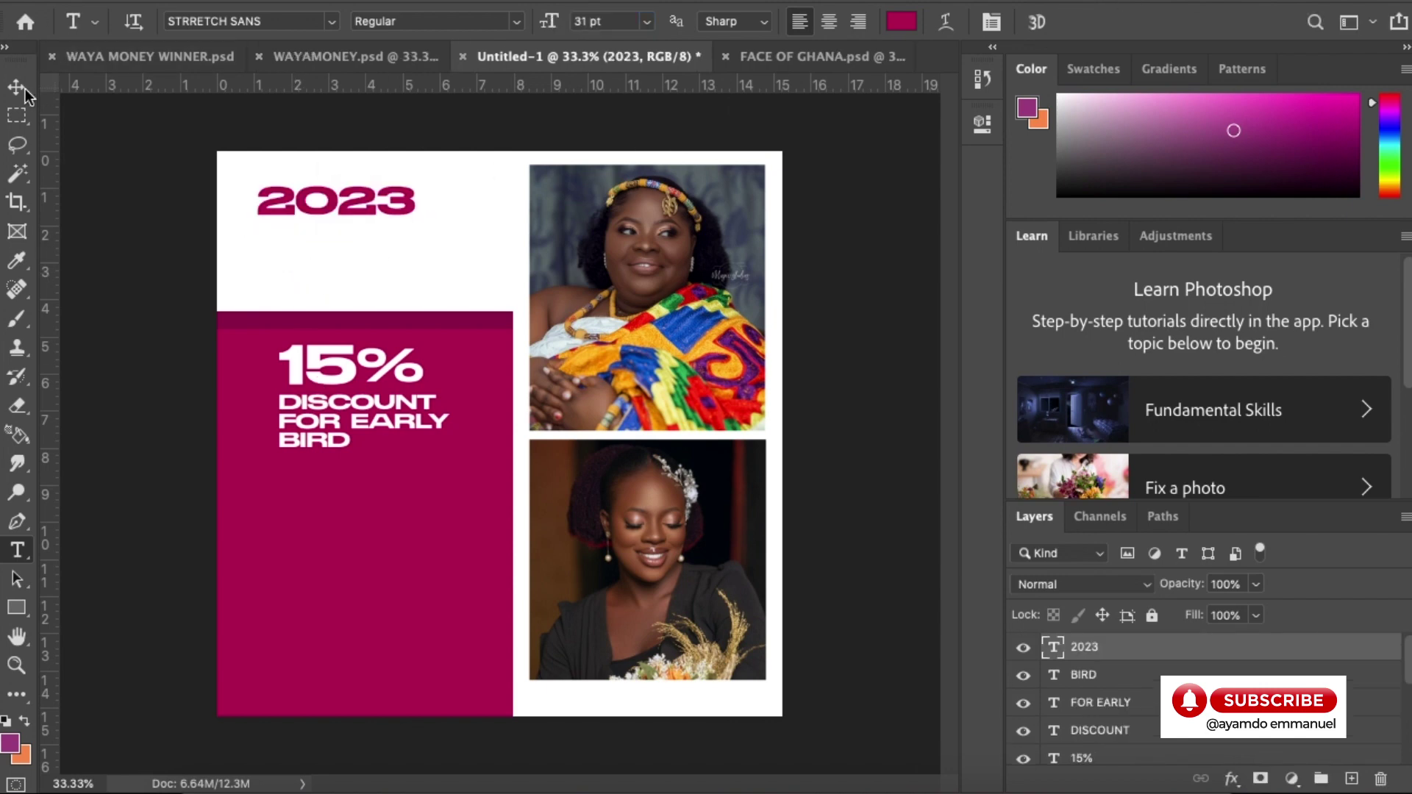
Duplicate 2023 below itself, retype it as BOOKINGS at 25 pt, and nudge it up
key(v)
drag(365, 204, 366, 237)
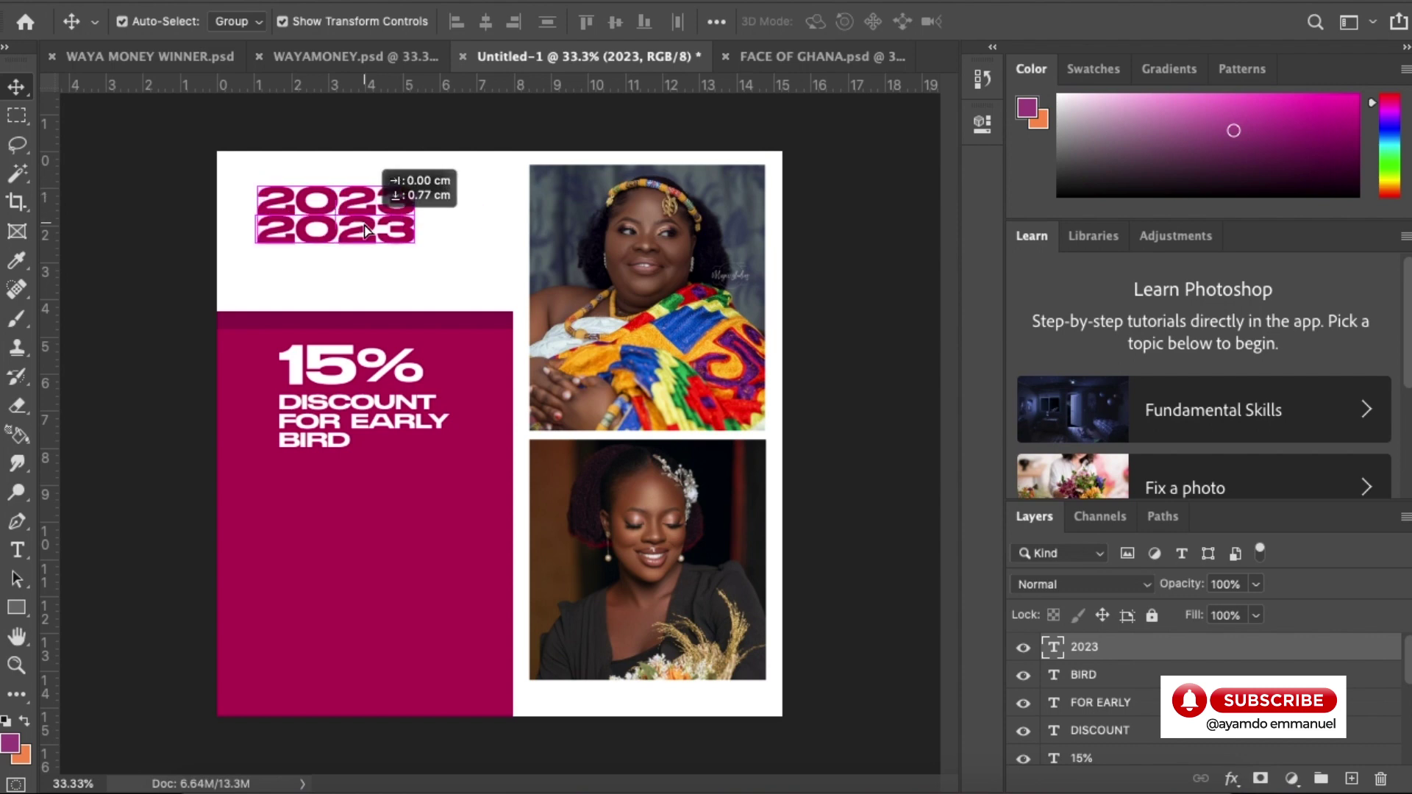
click(17, 550)
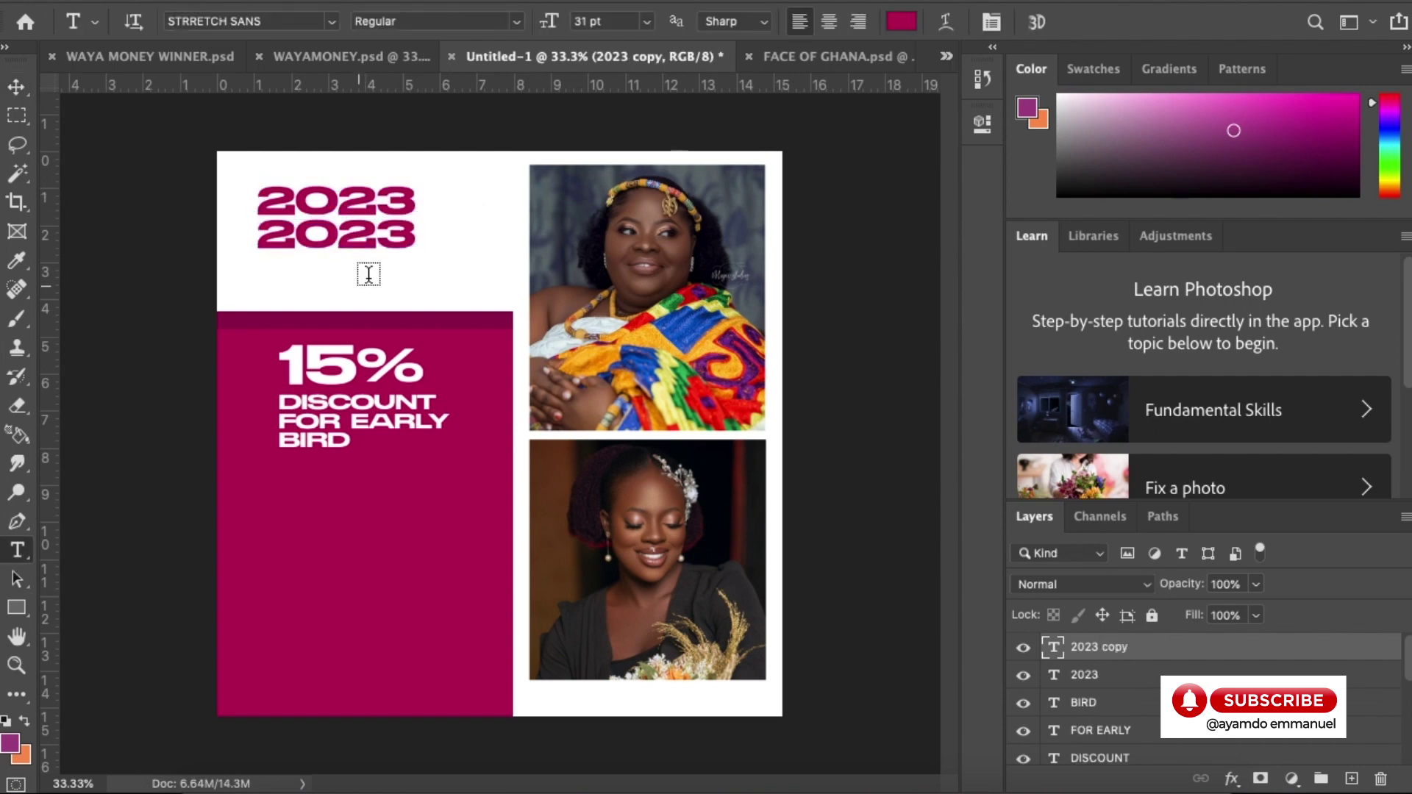
double_click(356, 232)
text(BOK)
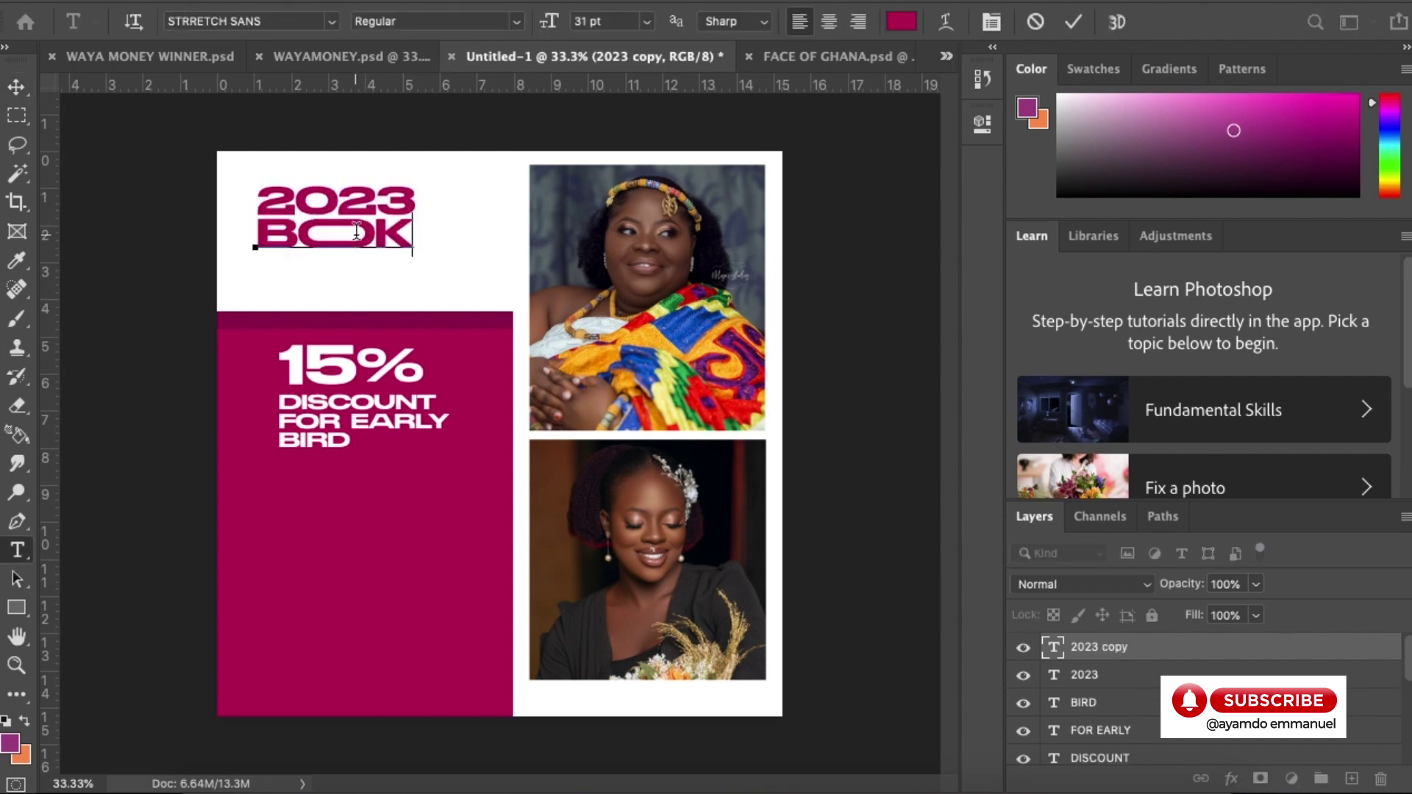
text(INGS)
key(ctrl+a)
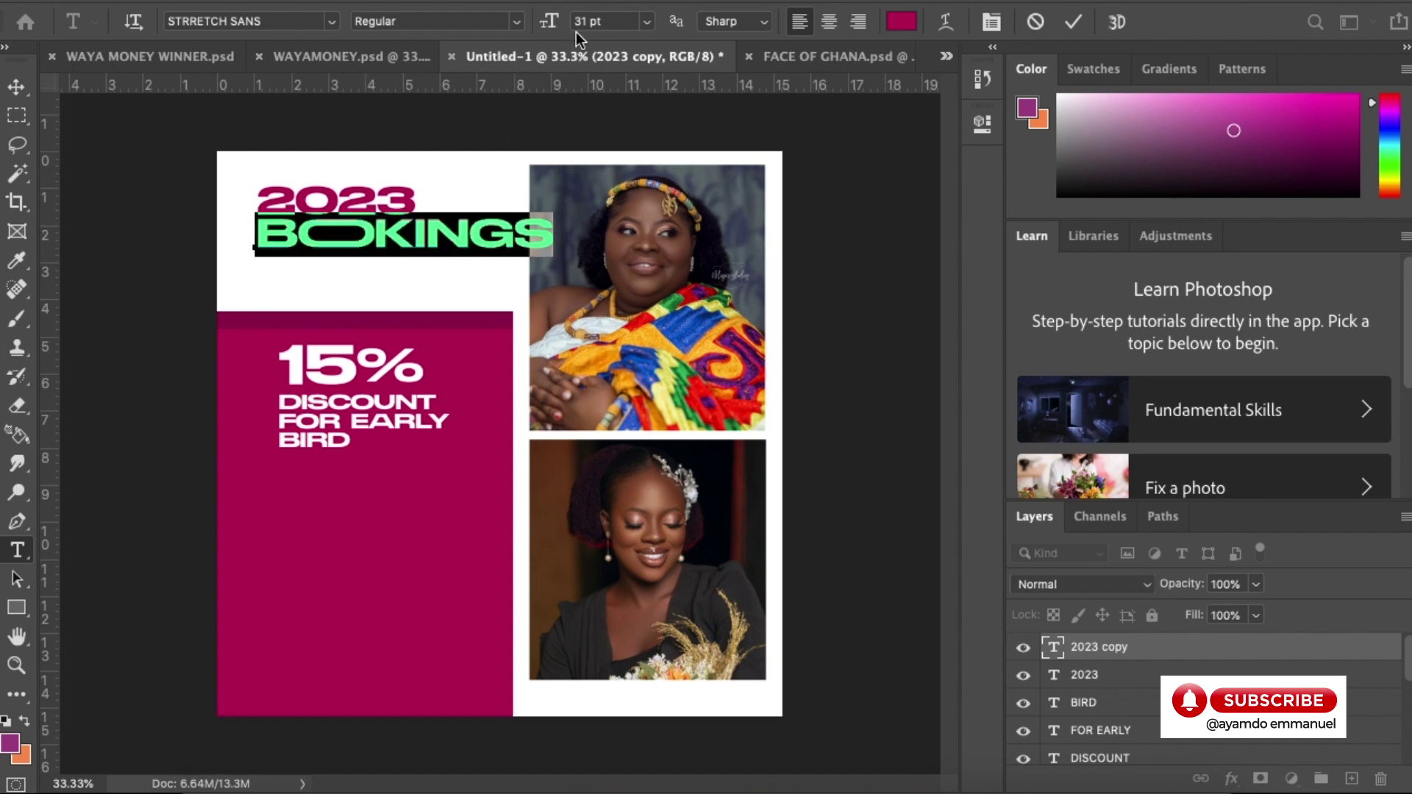
text(25)
key(Return)
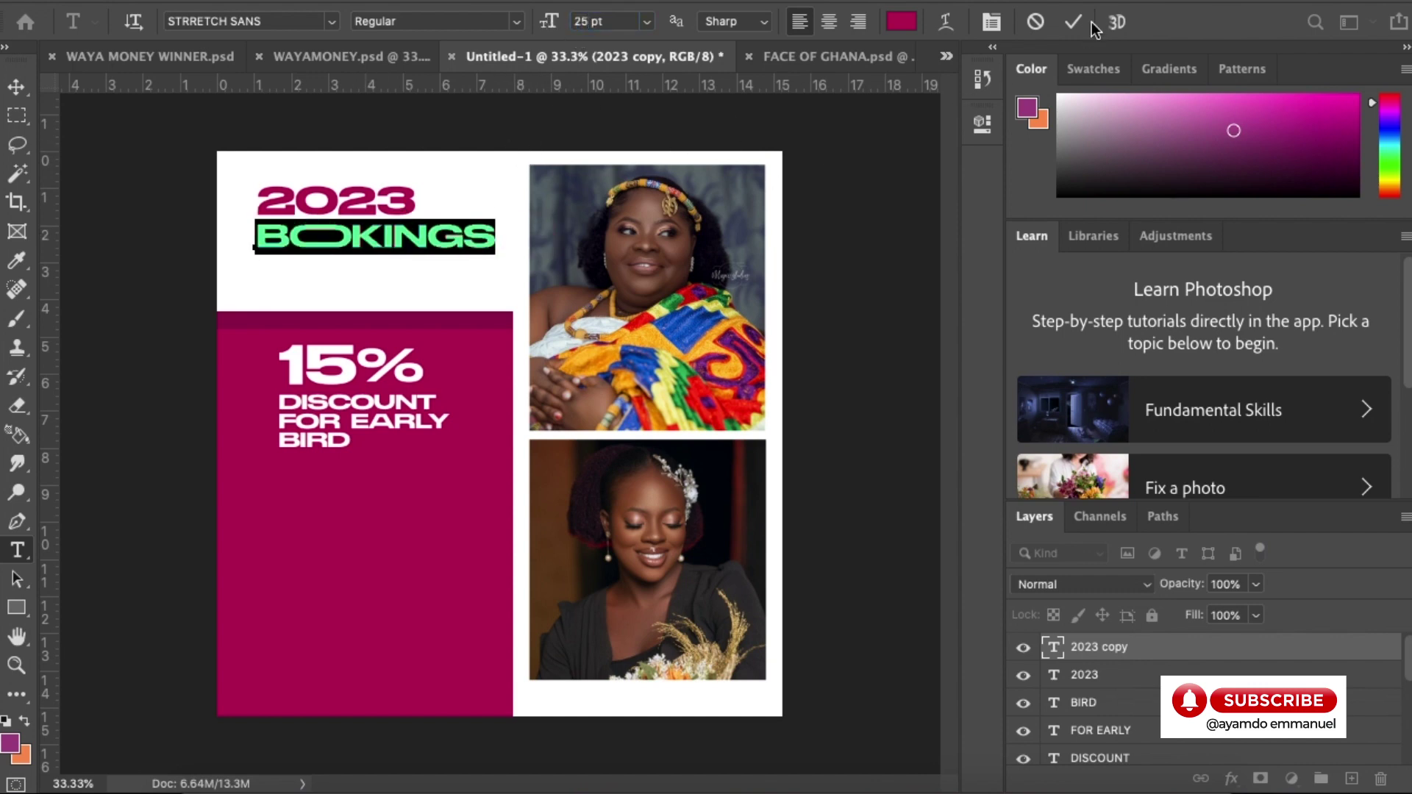
click(1074, 22)
click(15, 88)
key(shift+Up)
key(shift+Up)
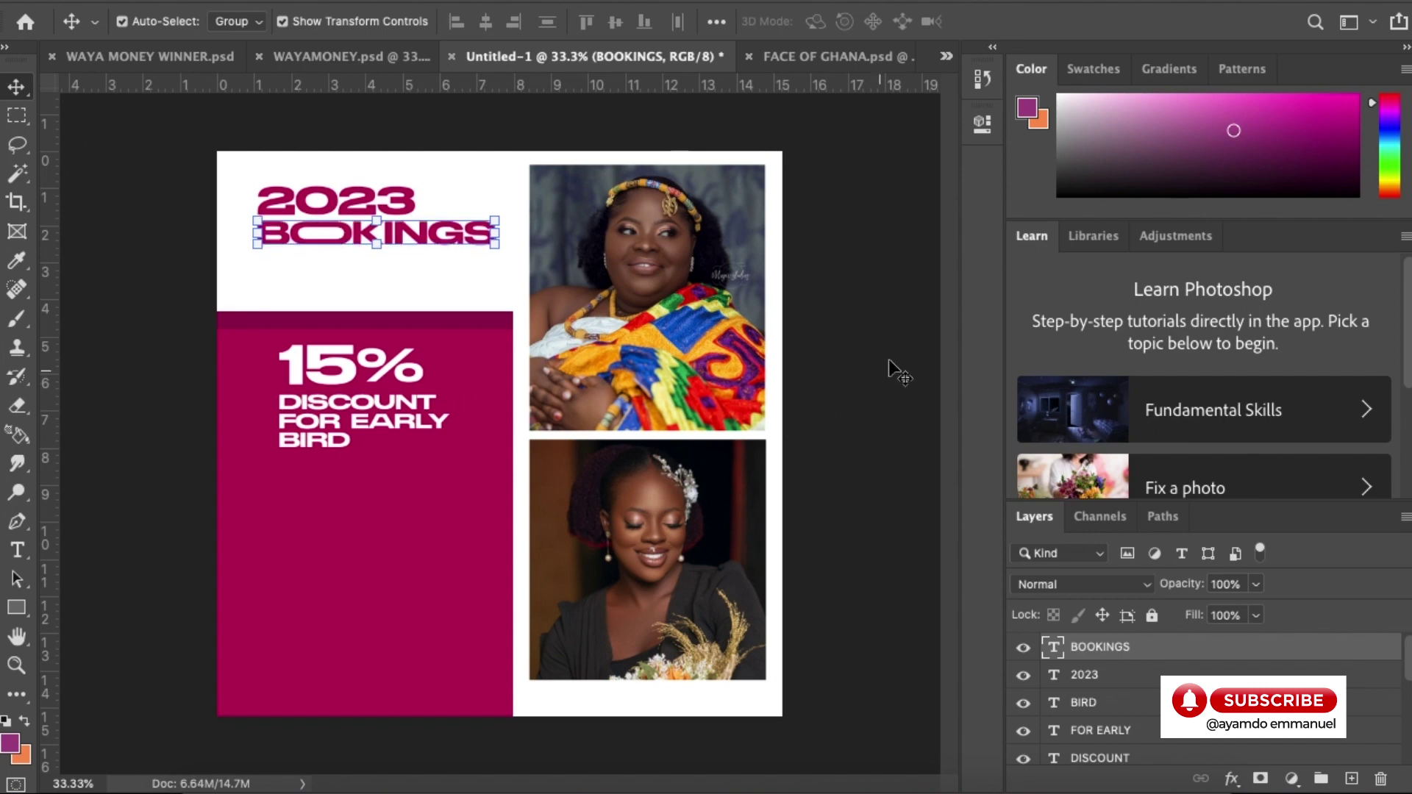
key(shift+Up)
Duplicate BOOKINGS onto a third line and retype the copy as OPENED
click(894, 337)
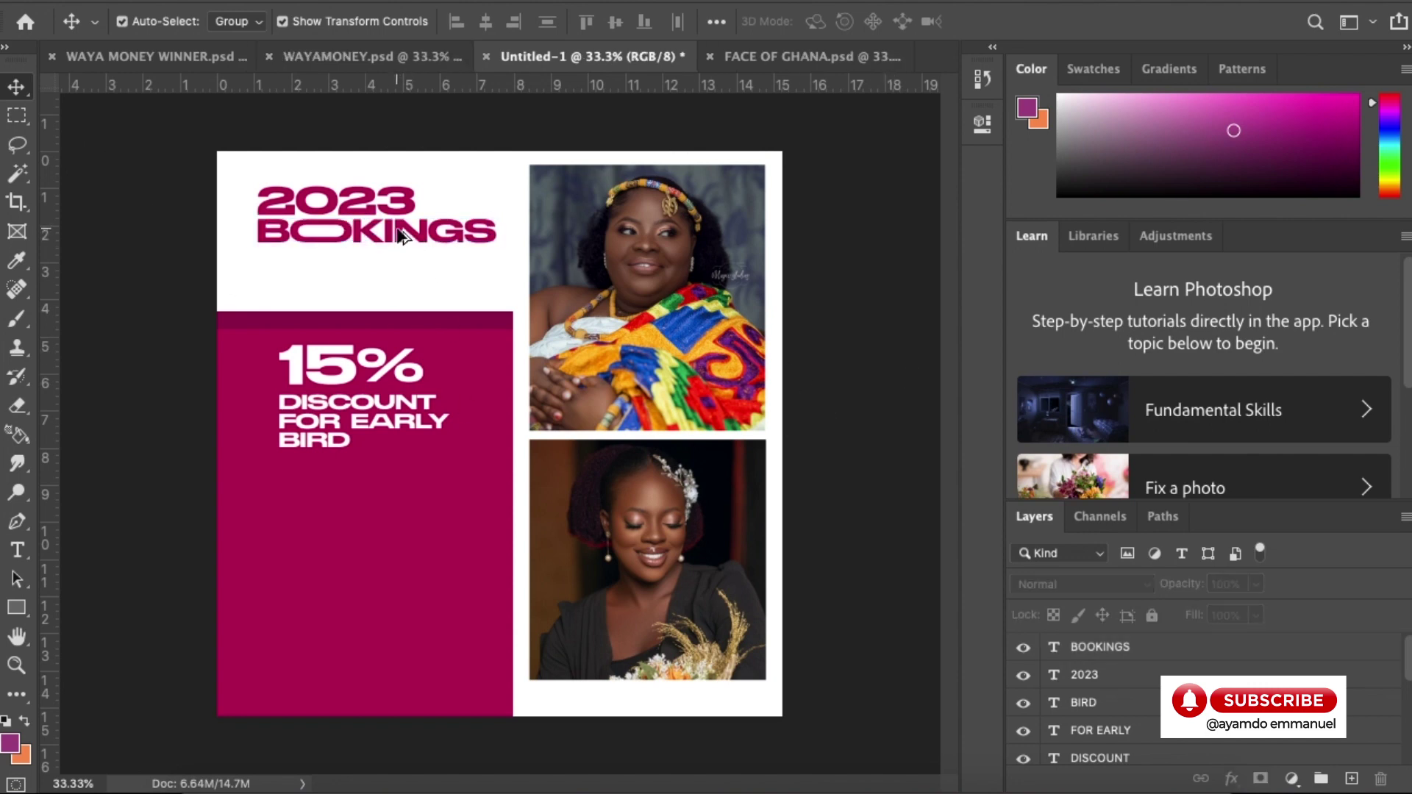
drag(397, 236, 397, 266)
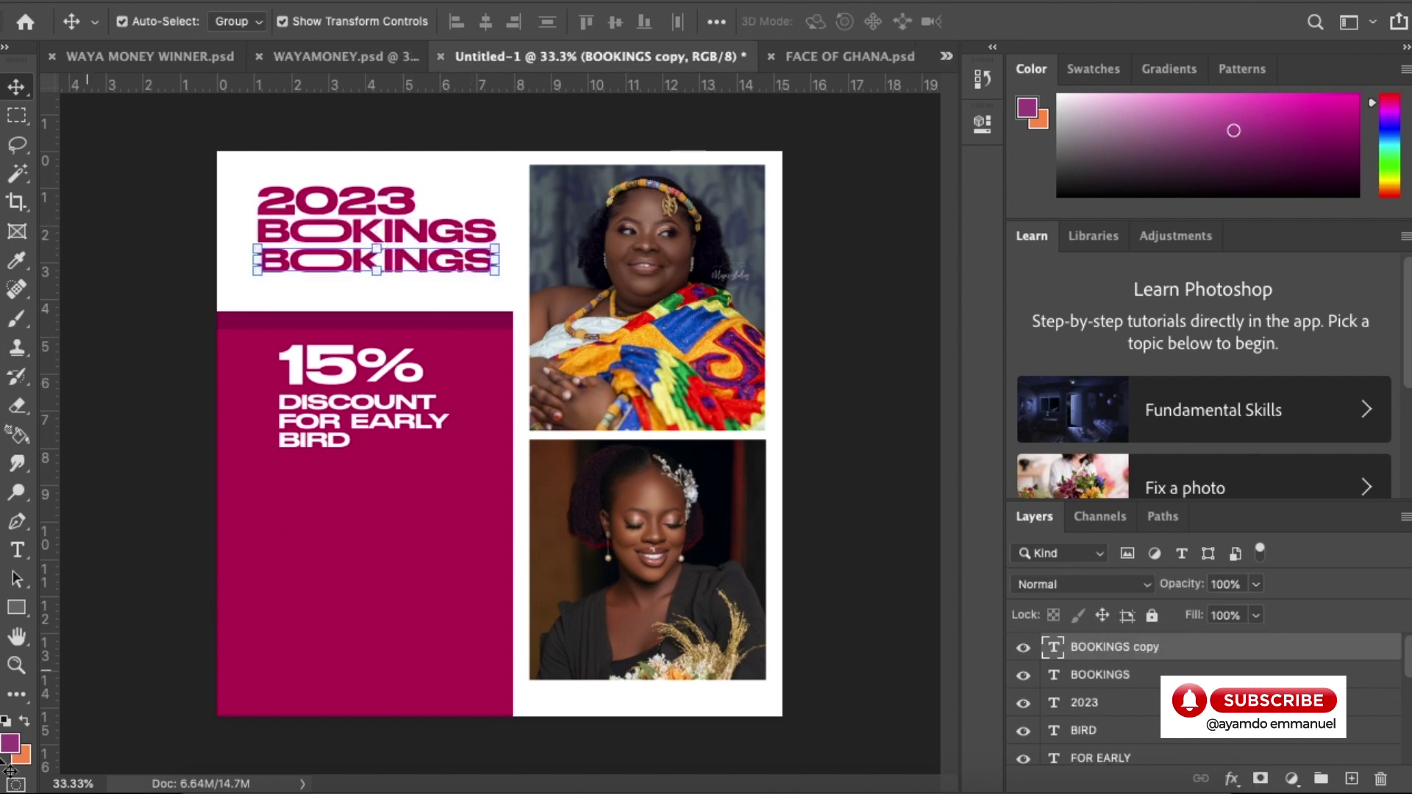
click(15, 551)
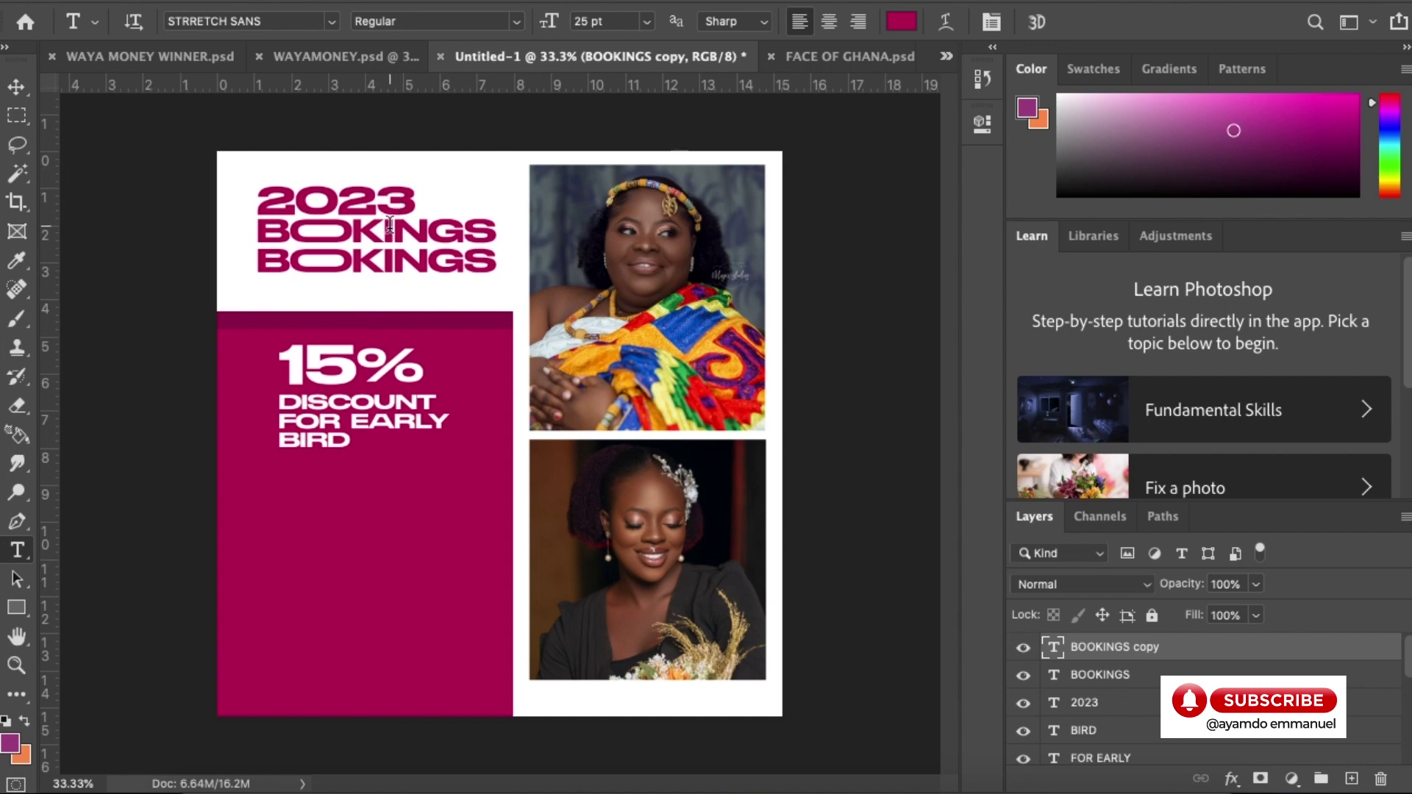
double_click(390, 250)
text(O)
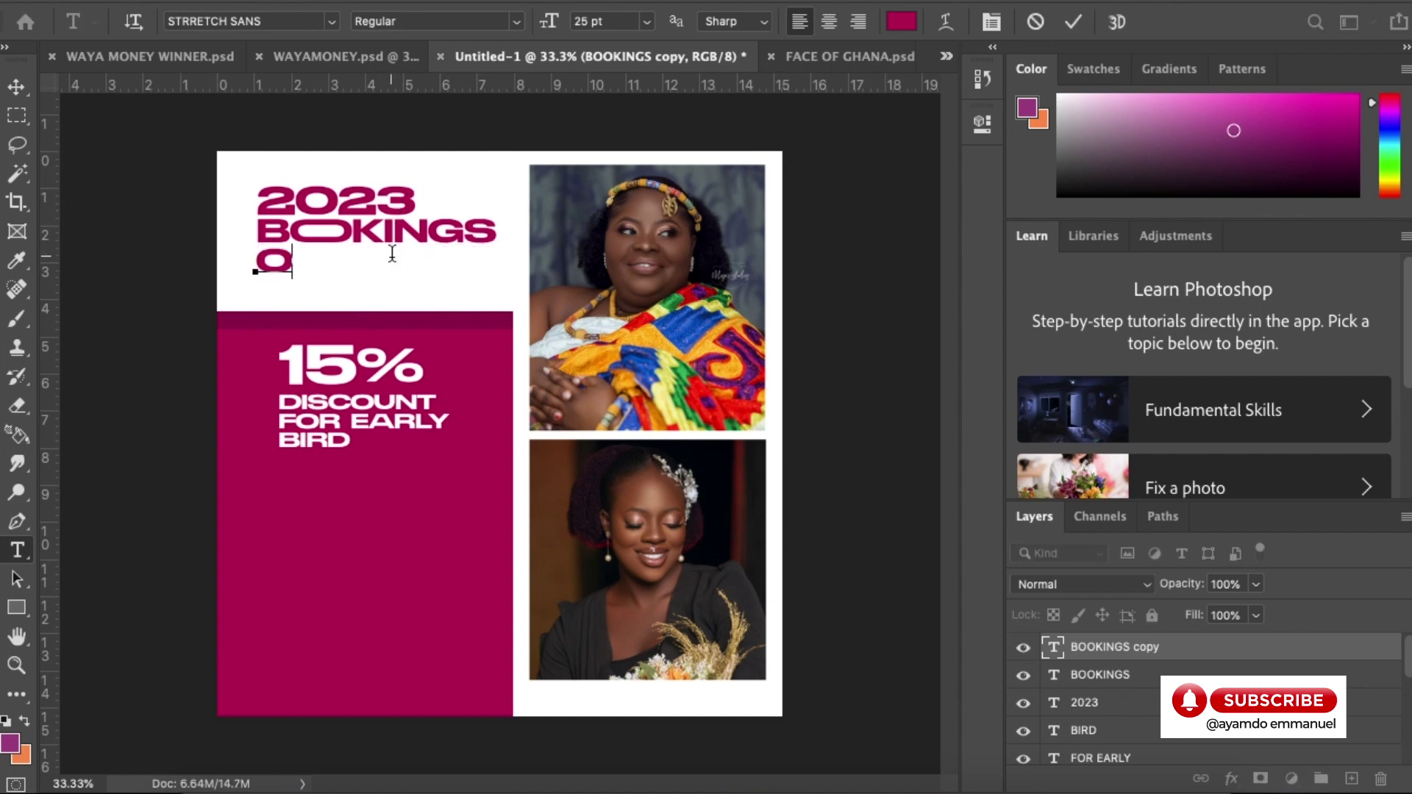
text(PENED)
click(1073, 22)
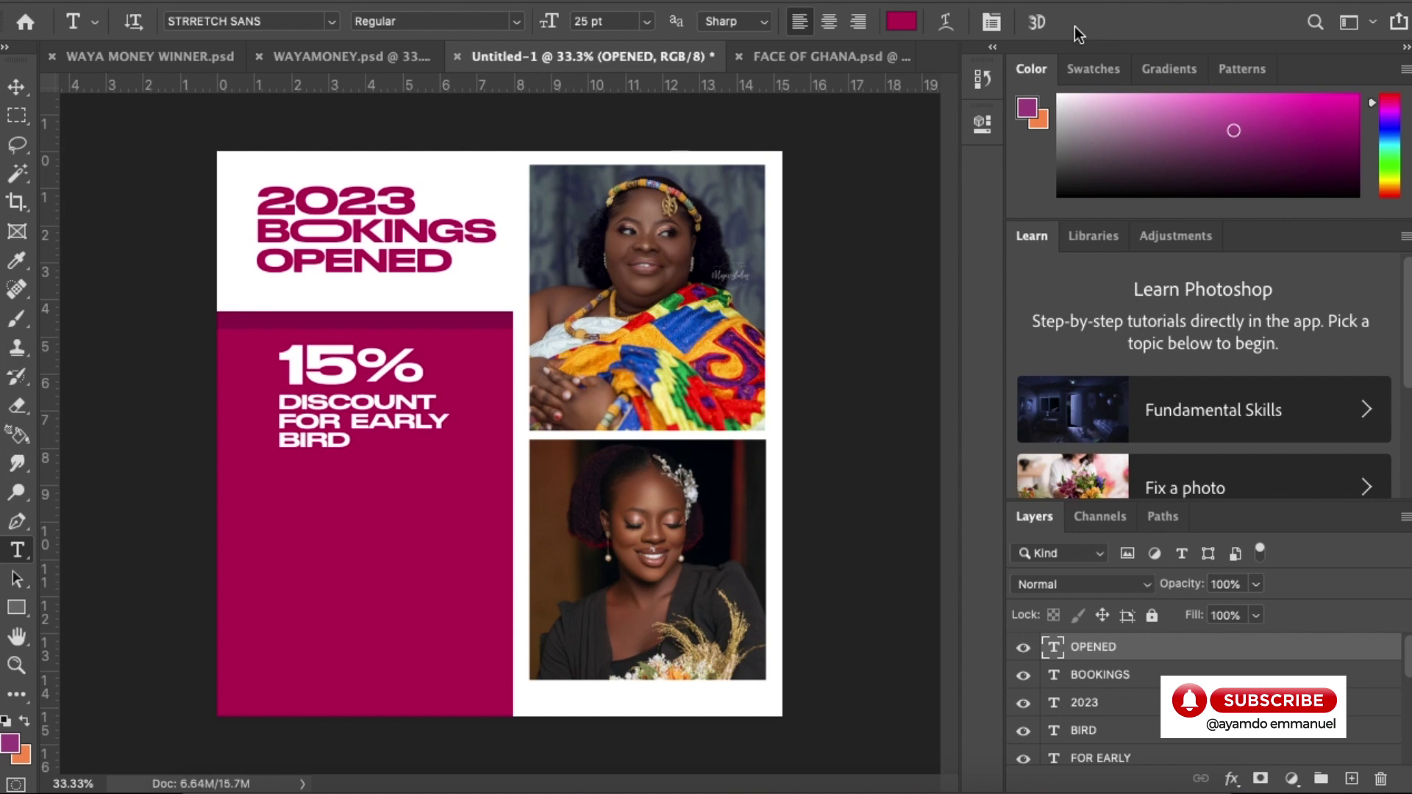
Move the discount text block lower in the maroon panel
click(15, 87)
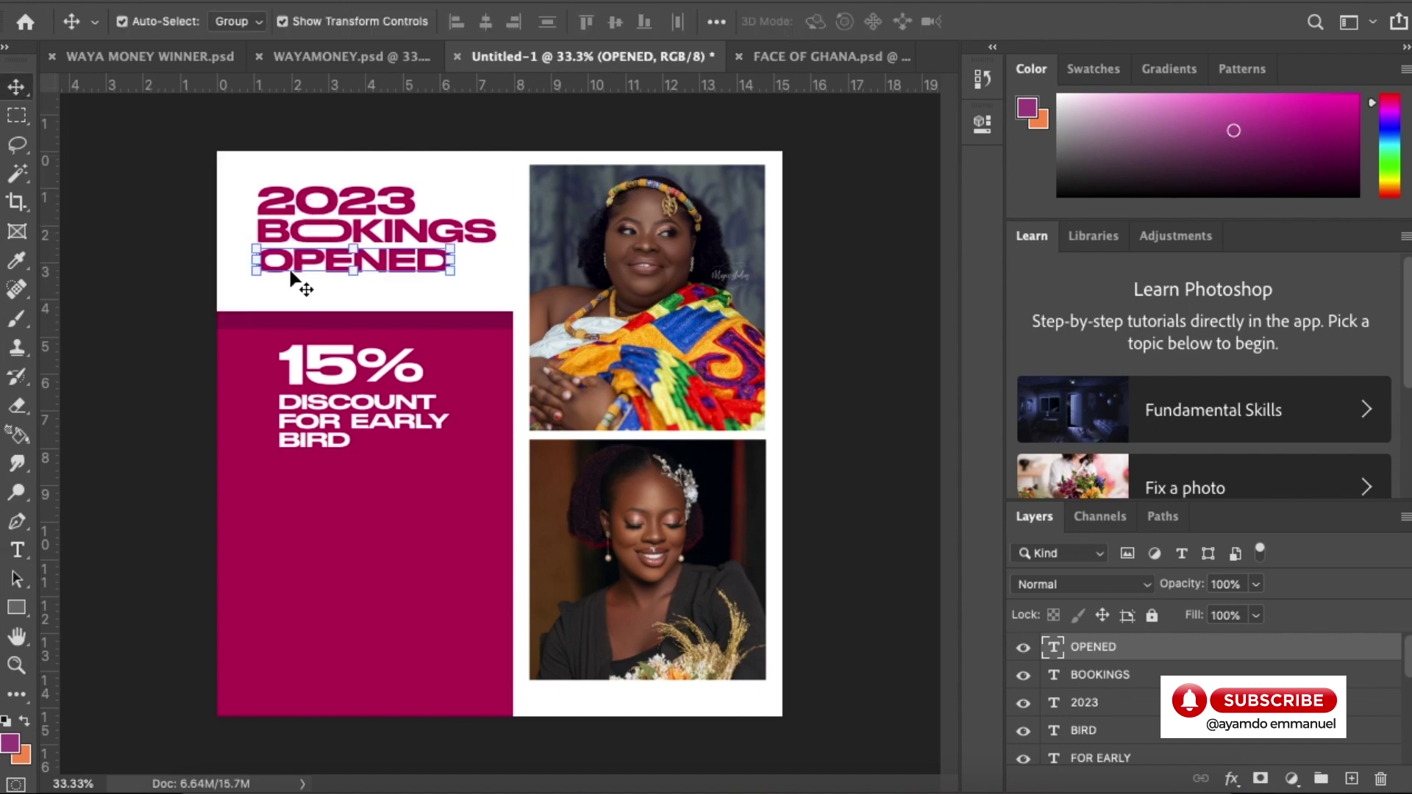
click(450, 377)
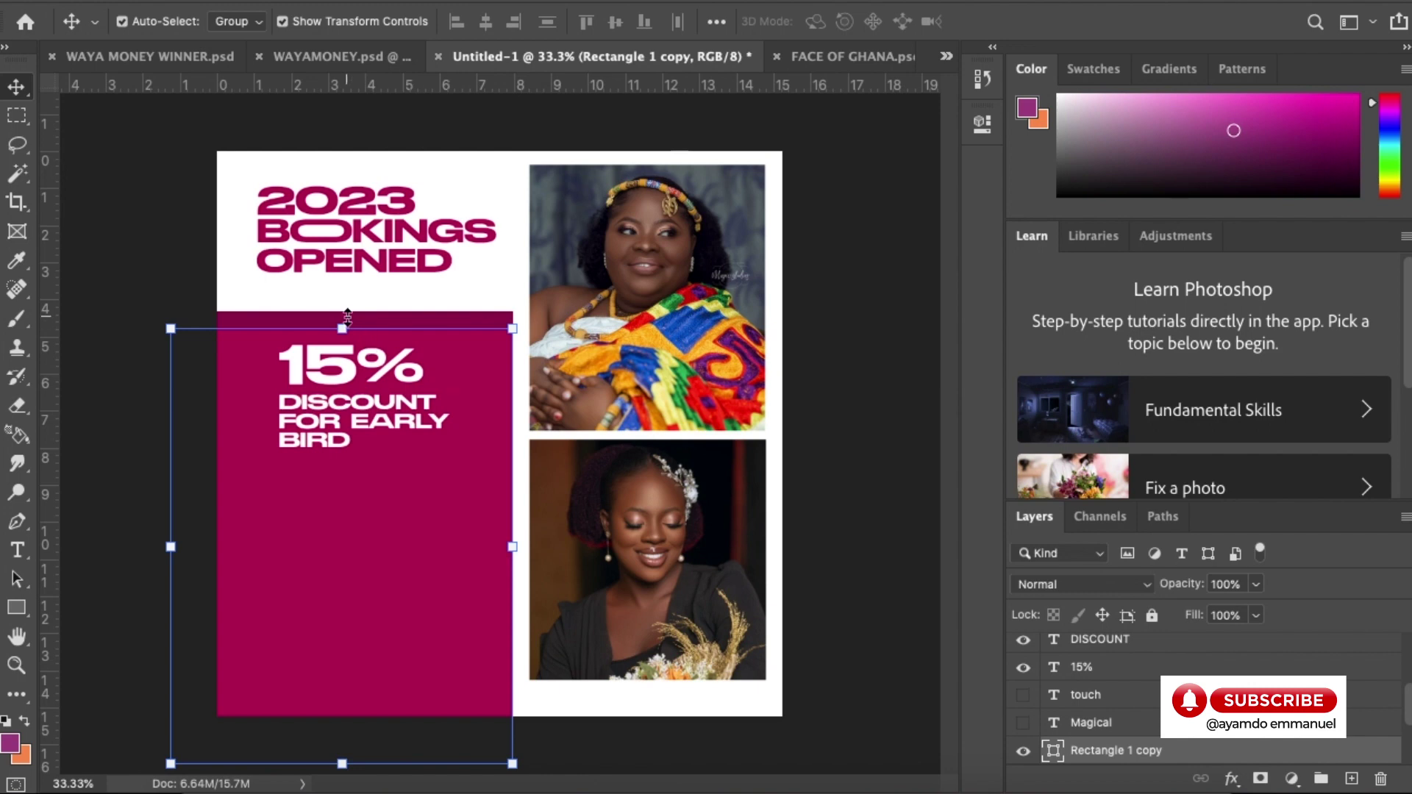
drag(221, 385, 235, 287)
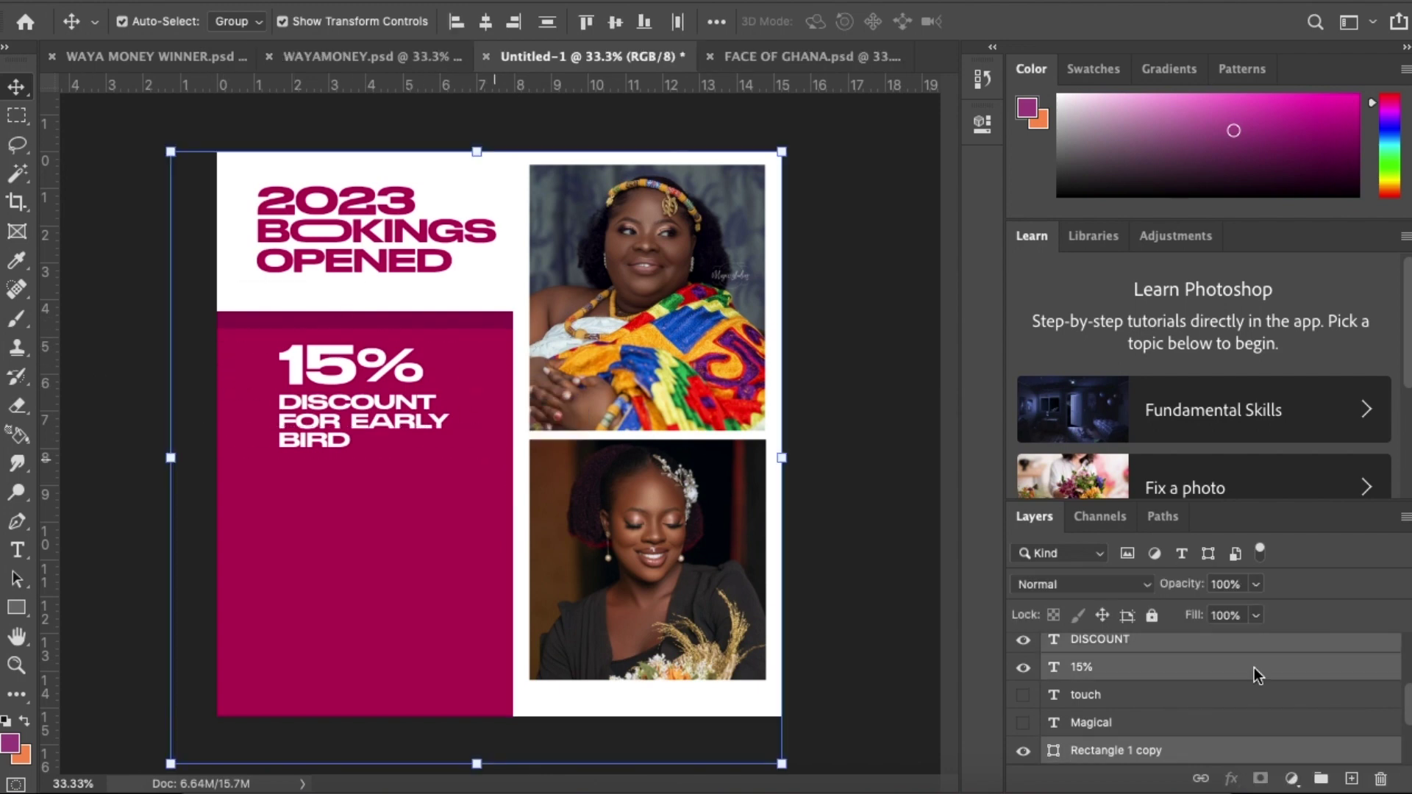
scroll(1287, 698, down, 2)
super+click(1170, 748)
super+click(1138, 669)
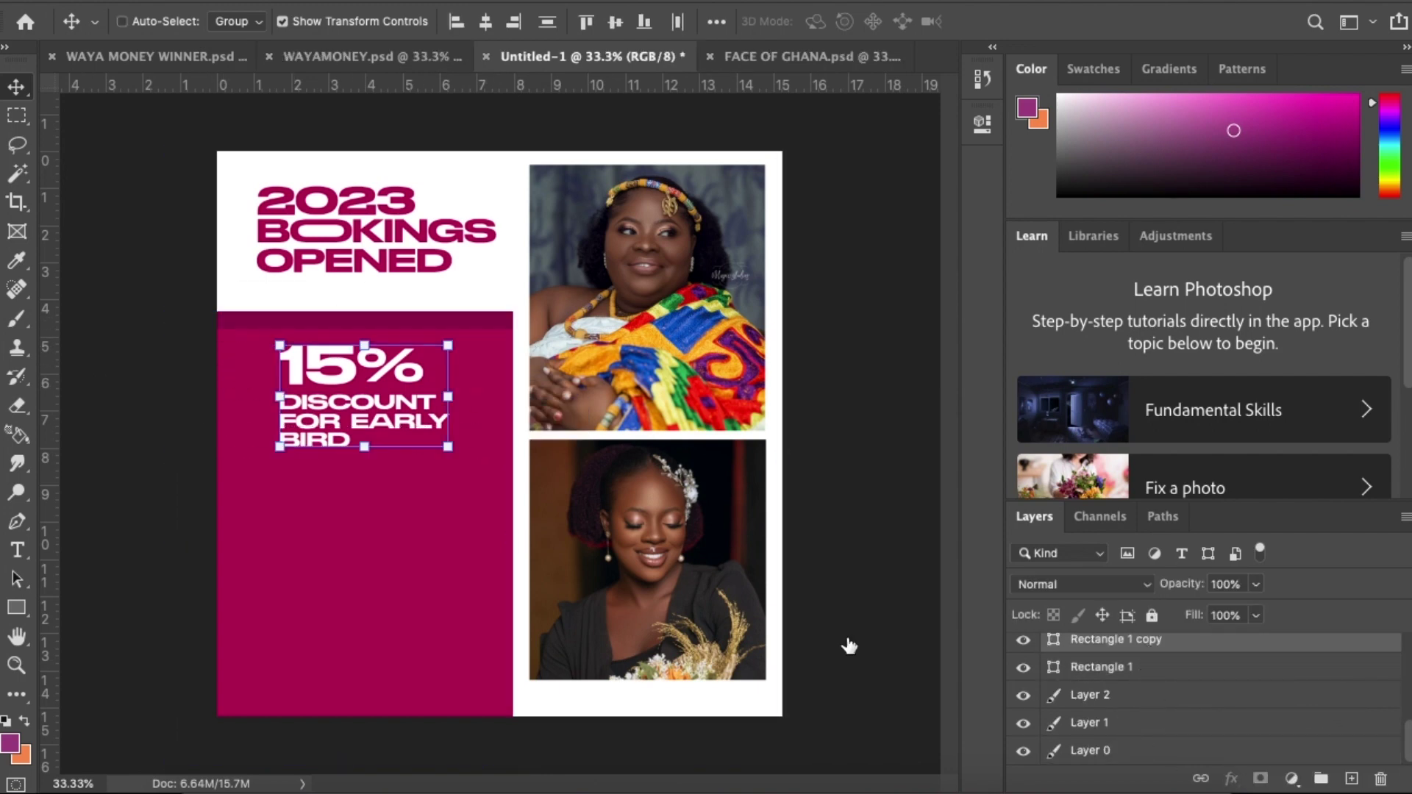
drag(396, 408, 396, 479)
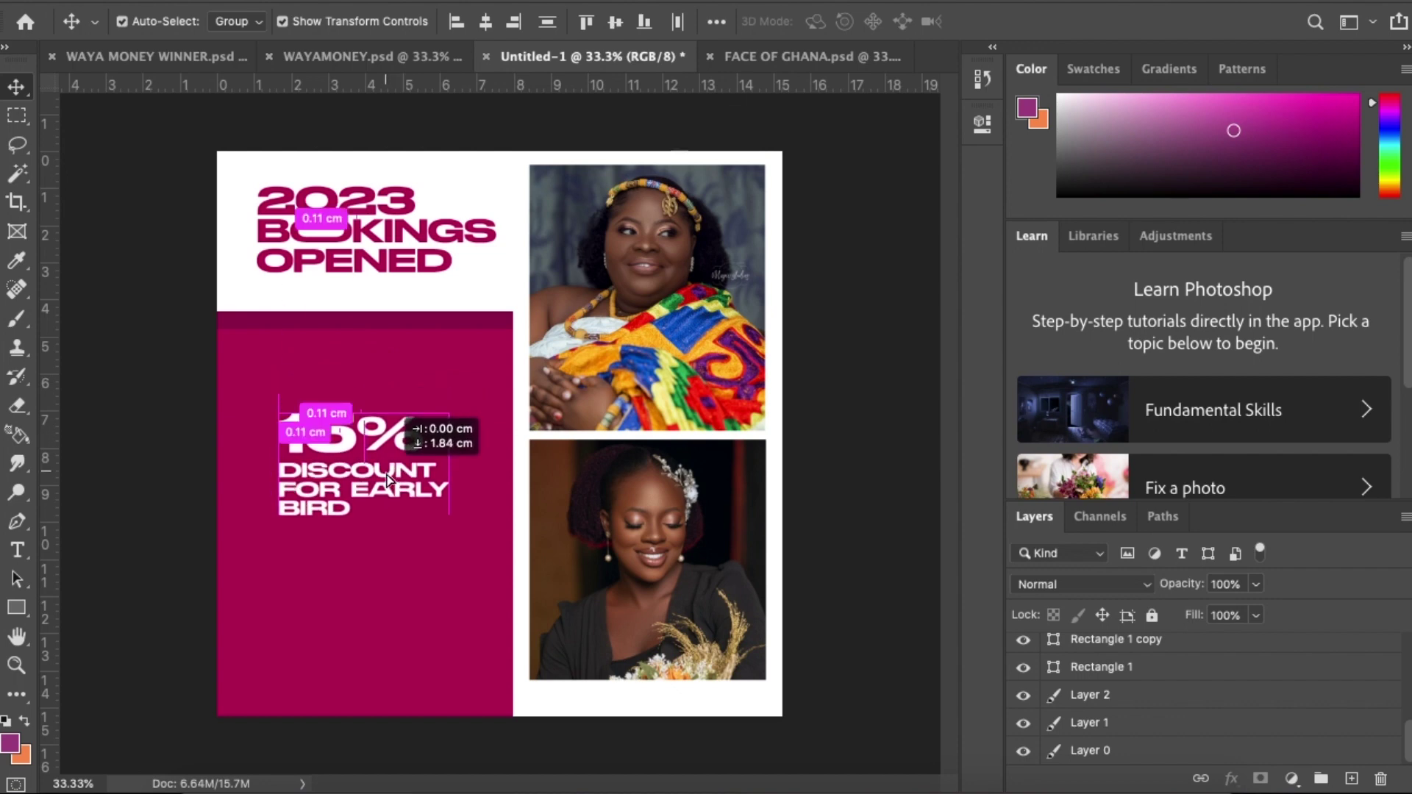
Change the DISCOUNT line to Montserrat SemiBold, reading DISCOUNT FOR
click(809, 445)
key(t)
double_click(405, 421)
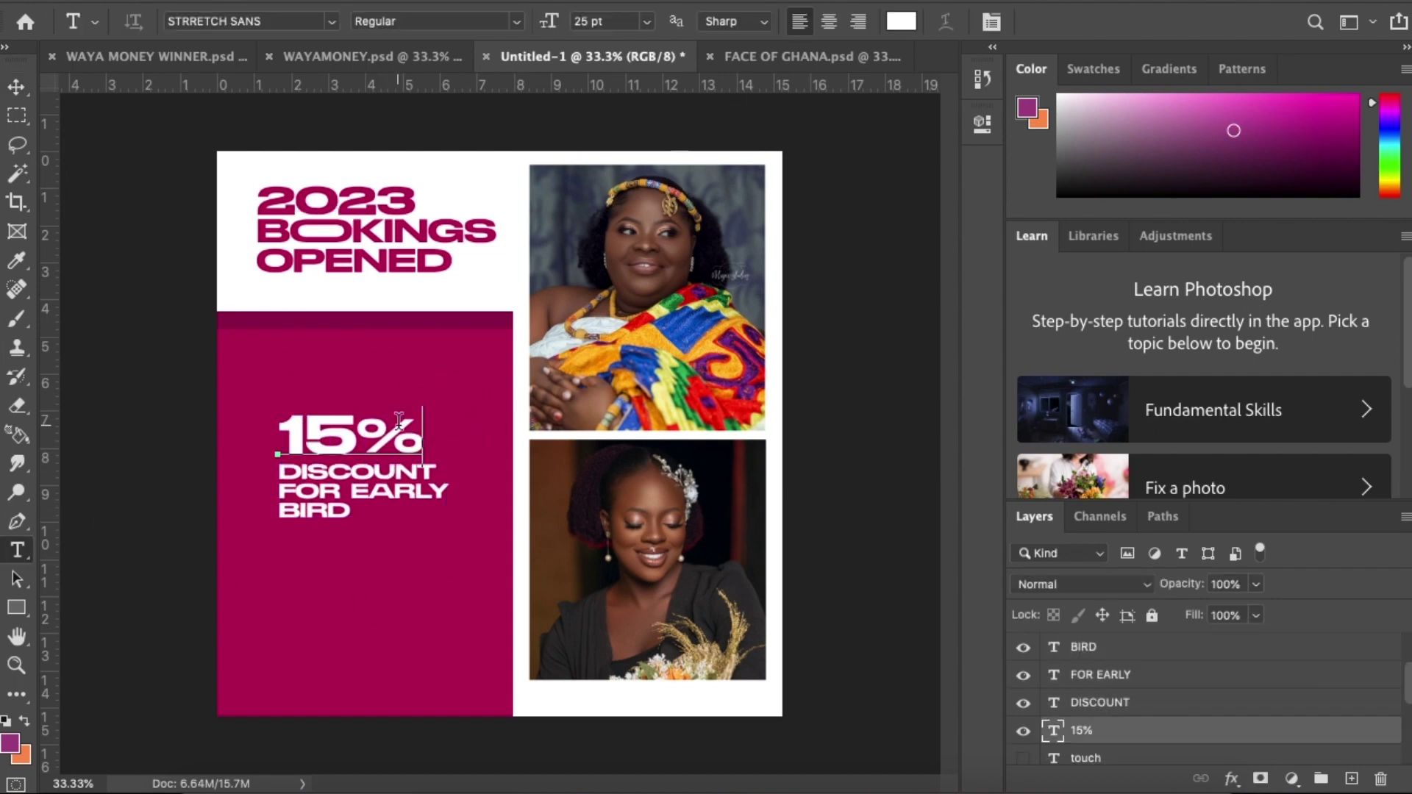
click(1074, 22)
double_click(357, 472)
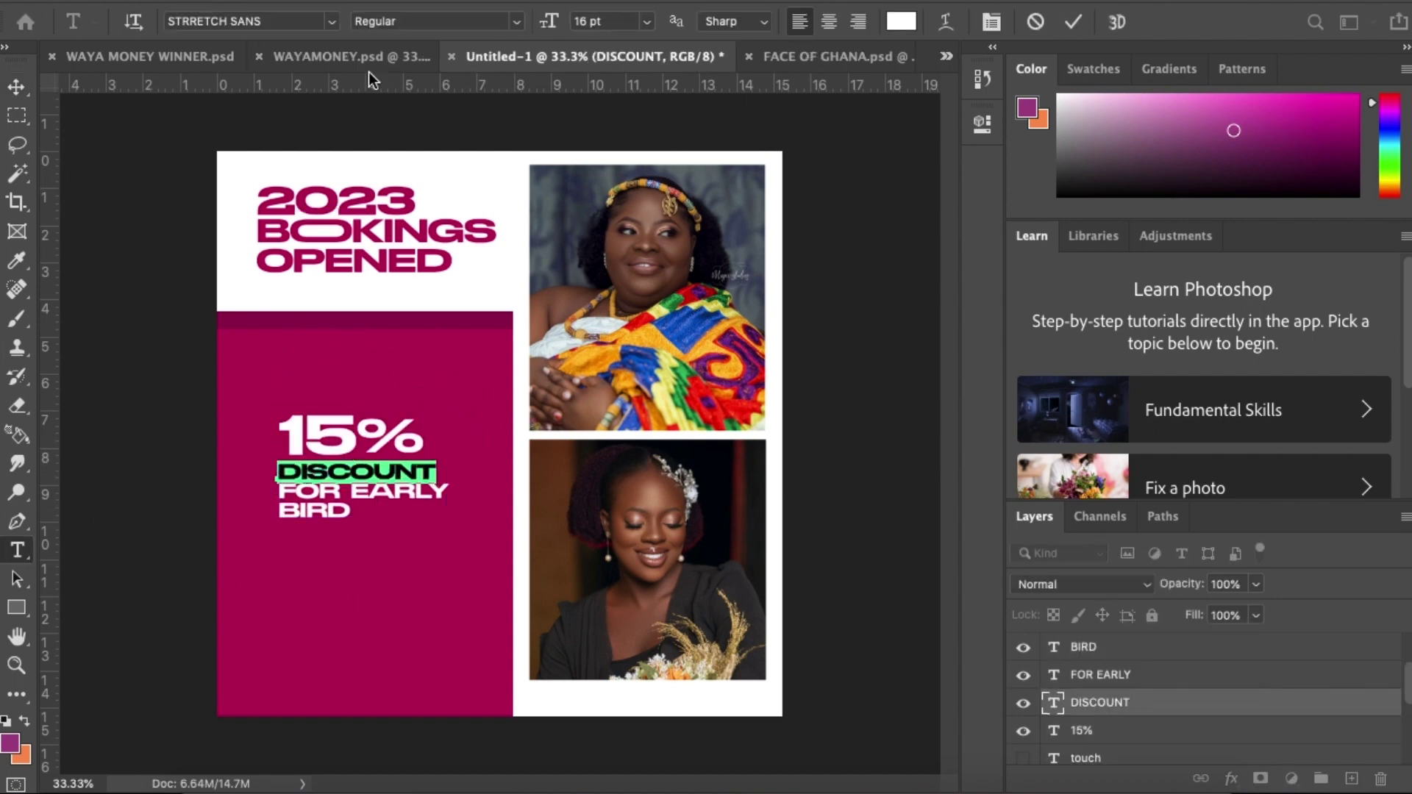
click(332, 22)
click(257, 194)
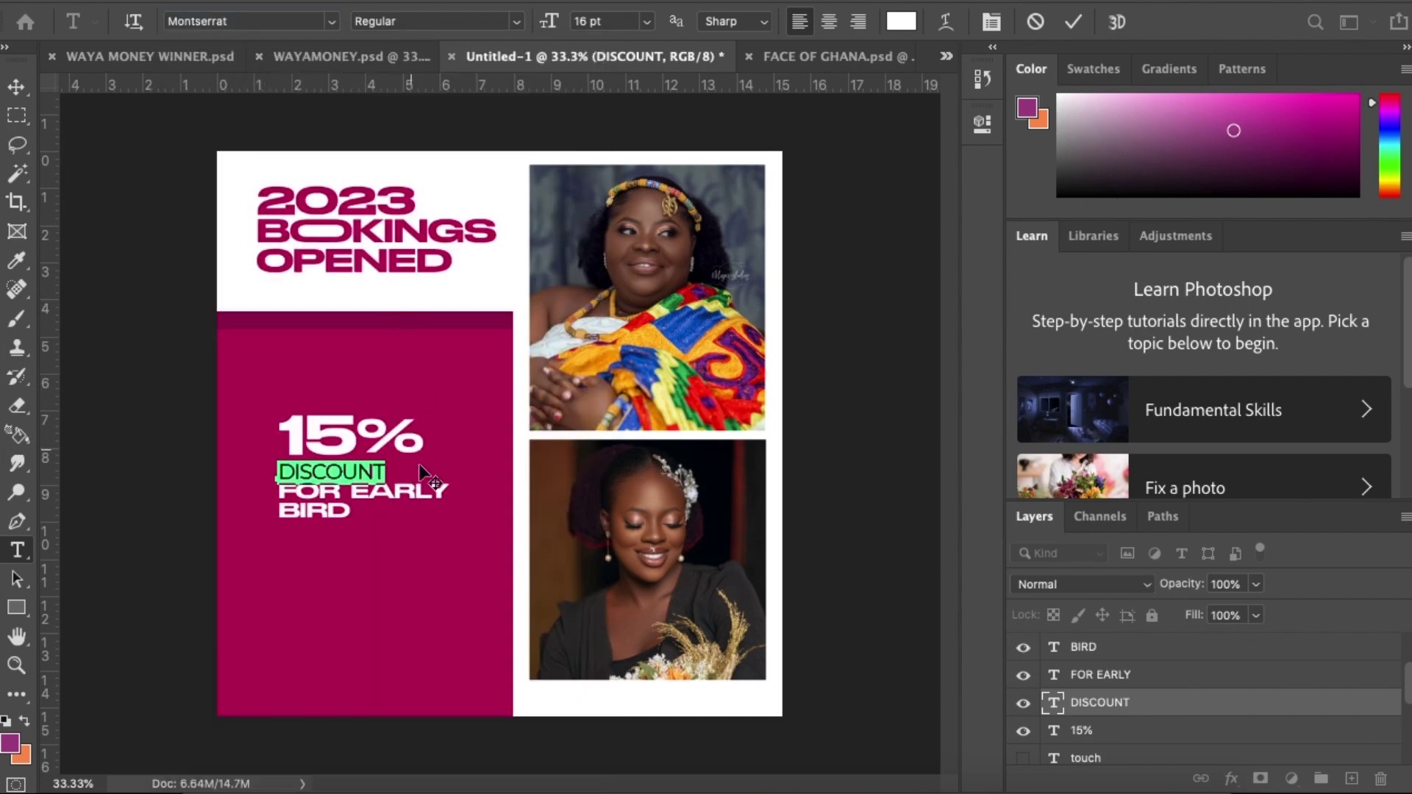
key(Right)
text(E)
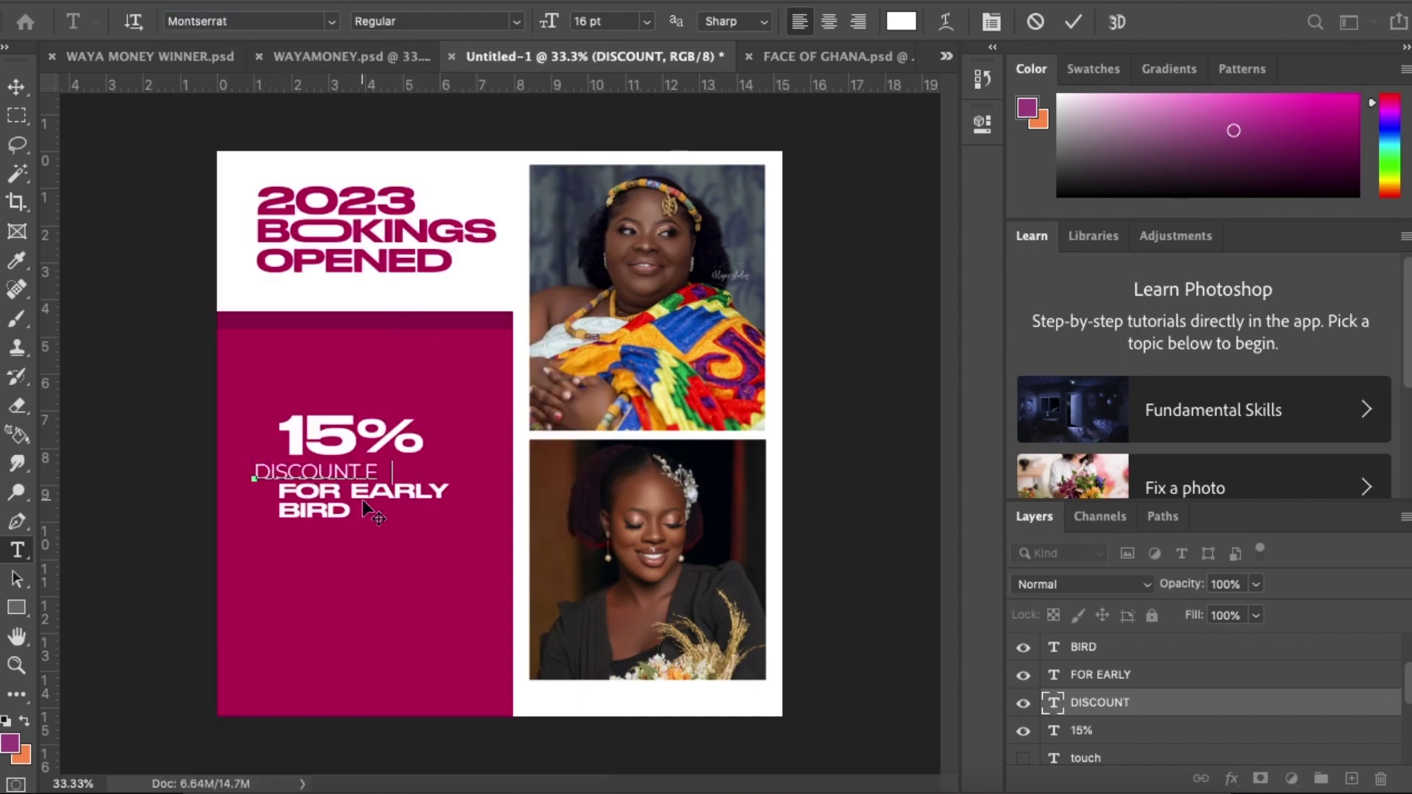
text(OR)
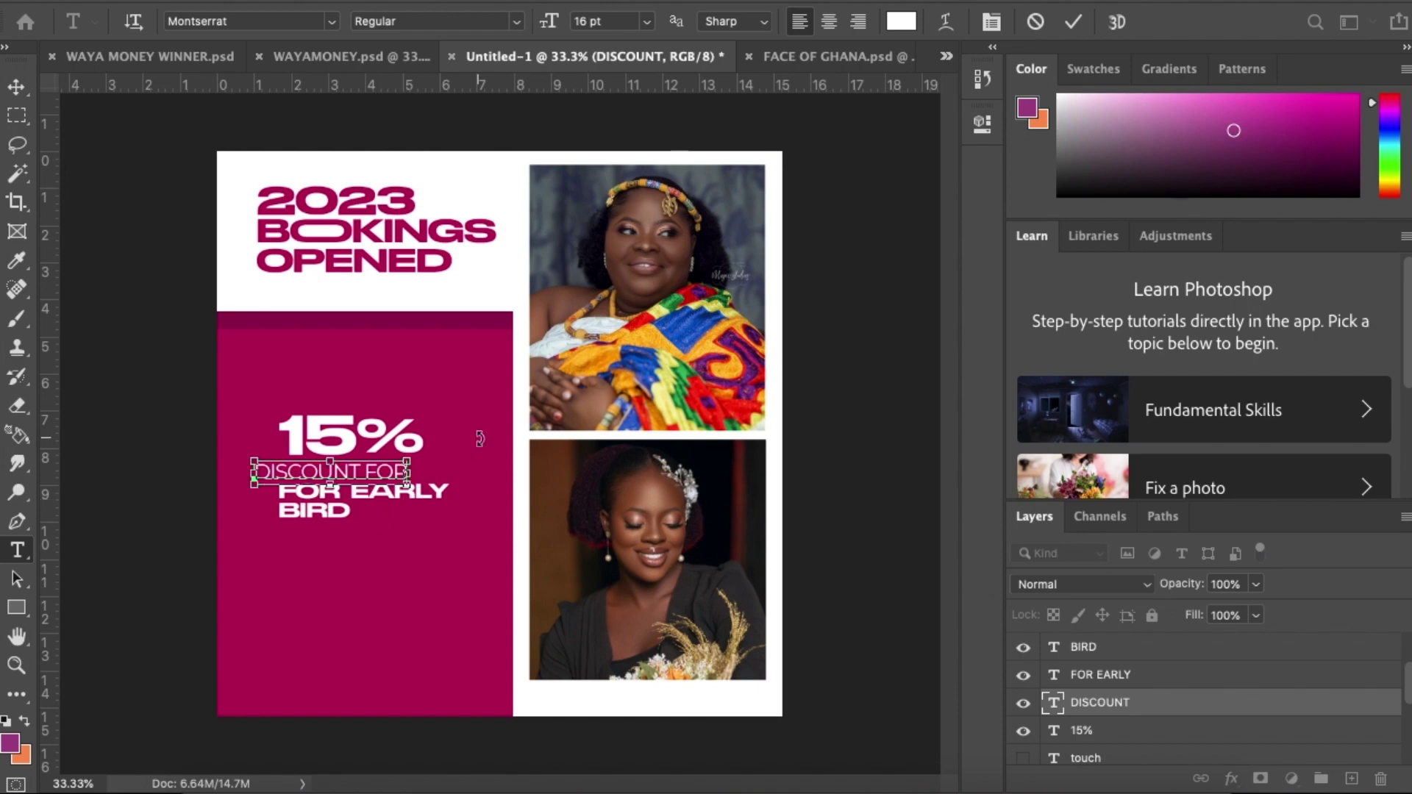
key(ctrl+a)
click(520, 20)
click(397, 94)
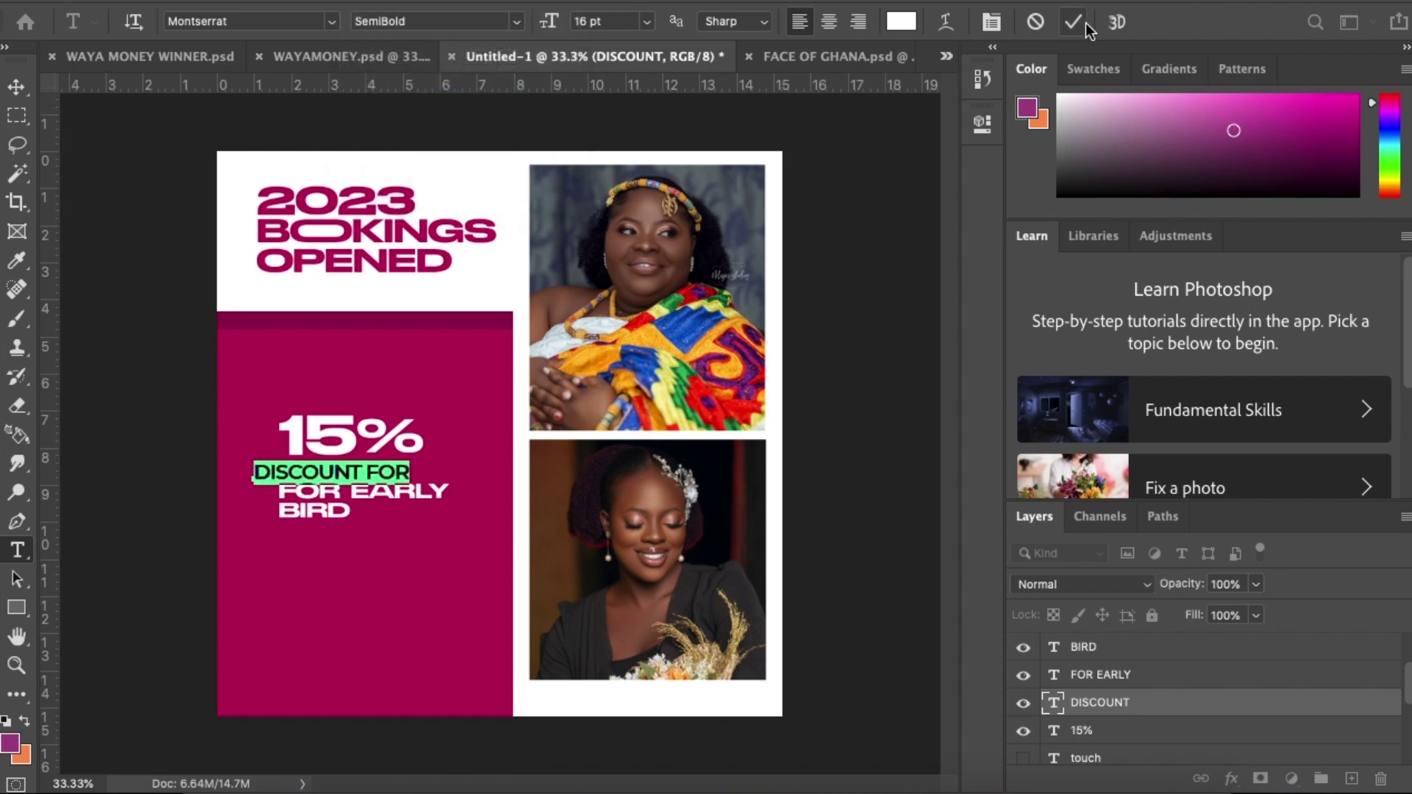
click(1073, 22)
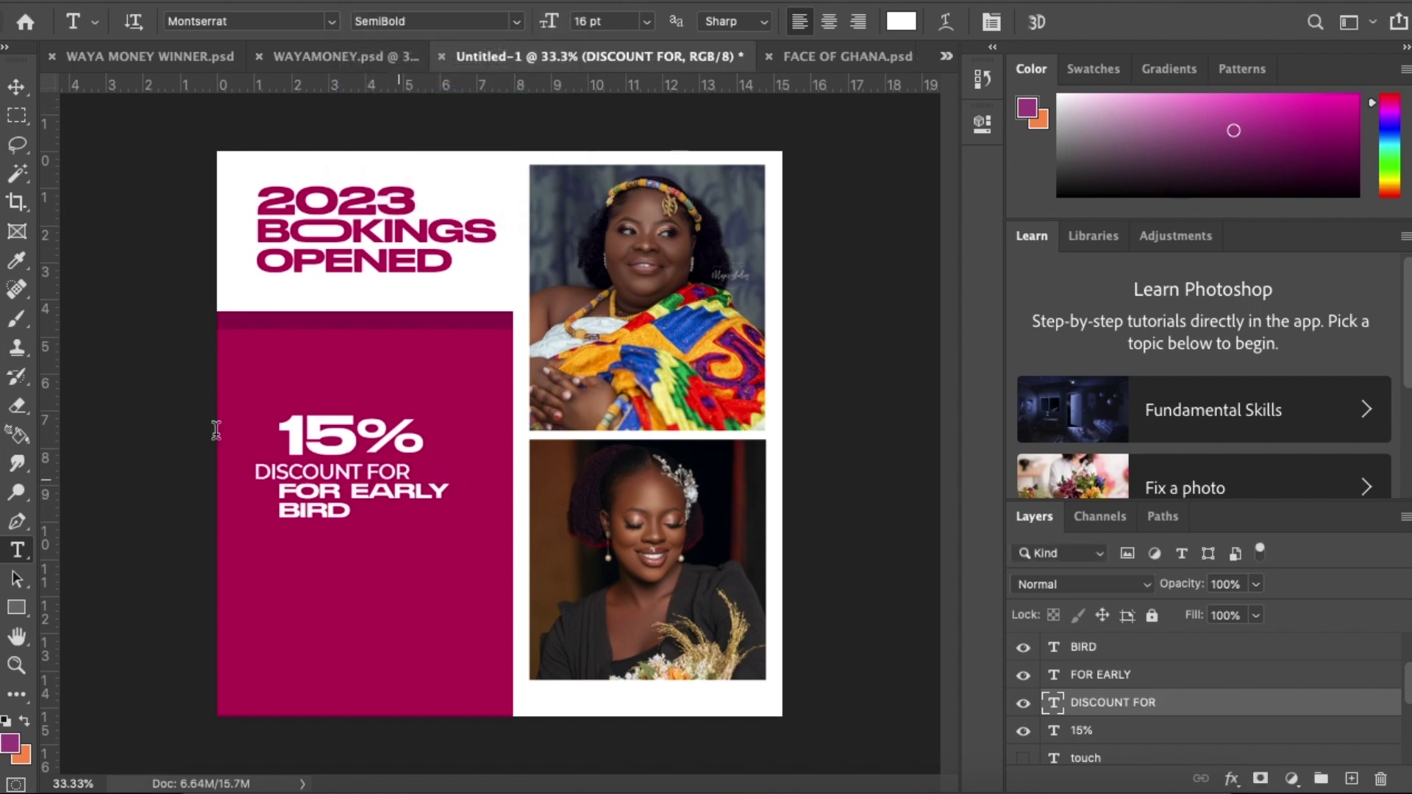
Delete the BIRD and FOR EARLY layers and line up DISCOUNT FOR under 15%
key(v)
click(308, 510)
key(Delete)
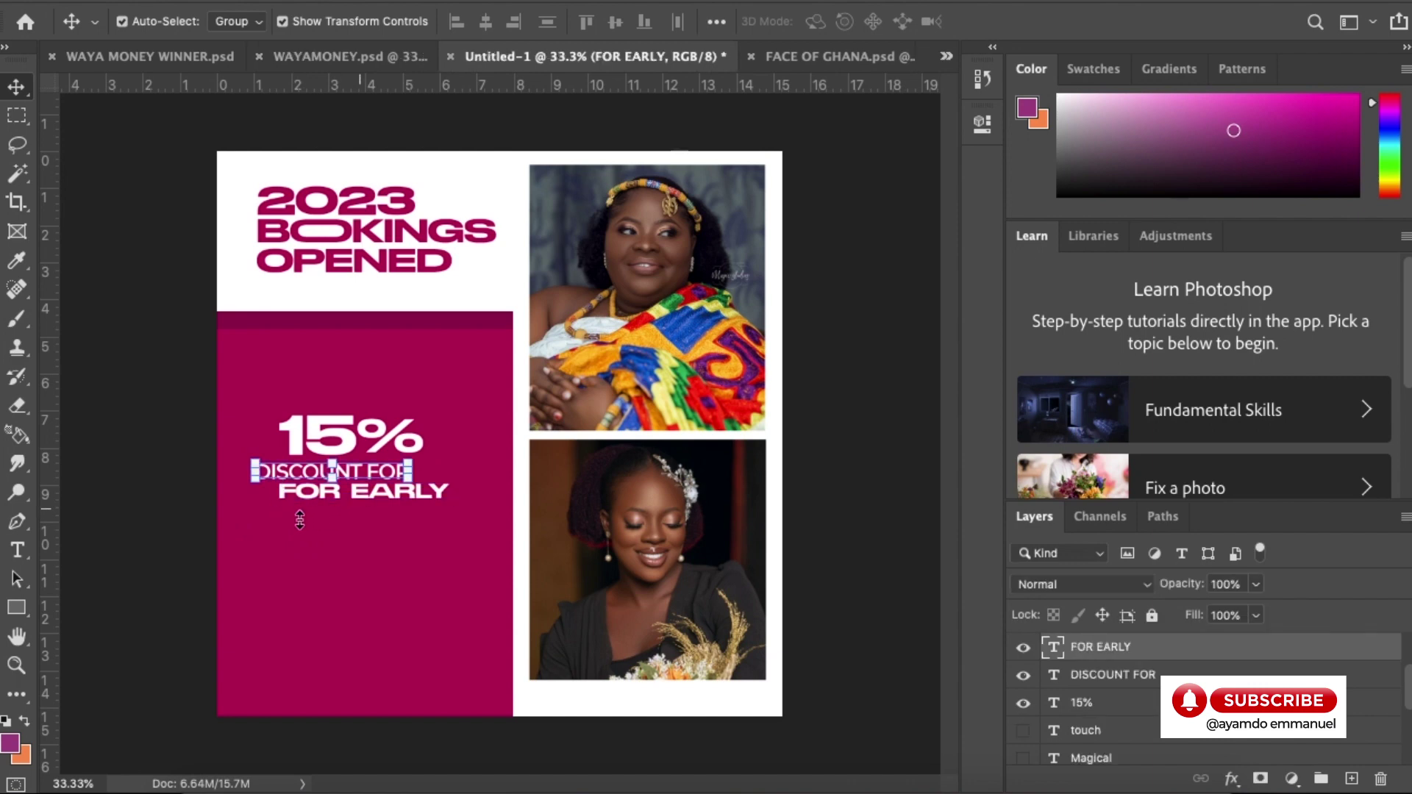
key(Delete)
mouse_move(370, 476)
mouse_down()
mouse_move(391, 476)
mouse_move(401, 517)
mouse_up()
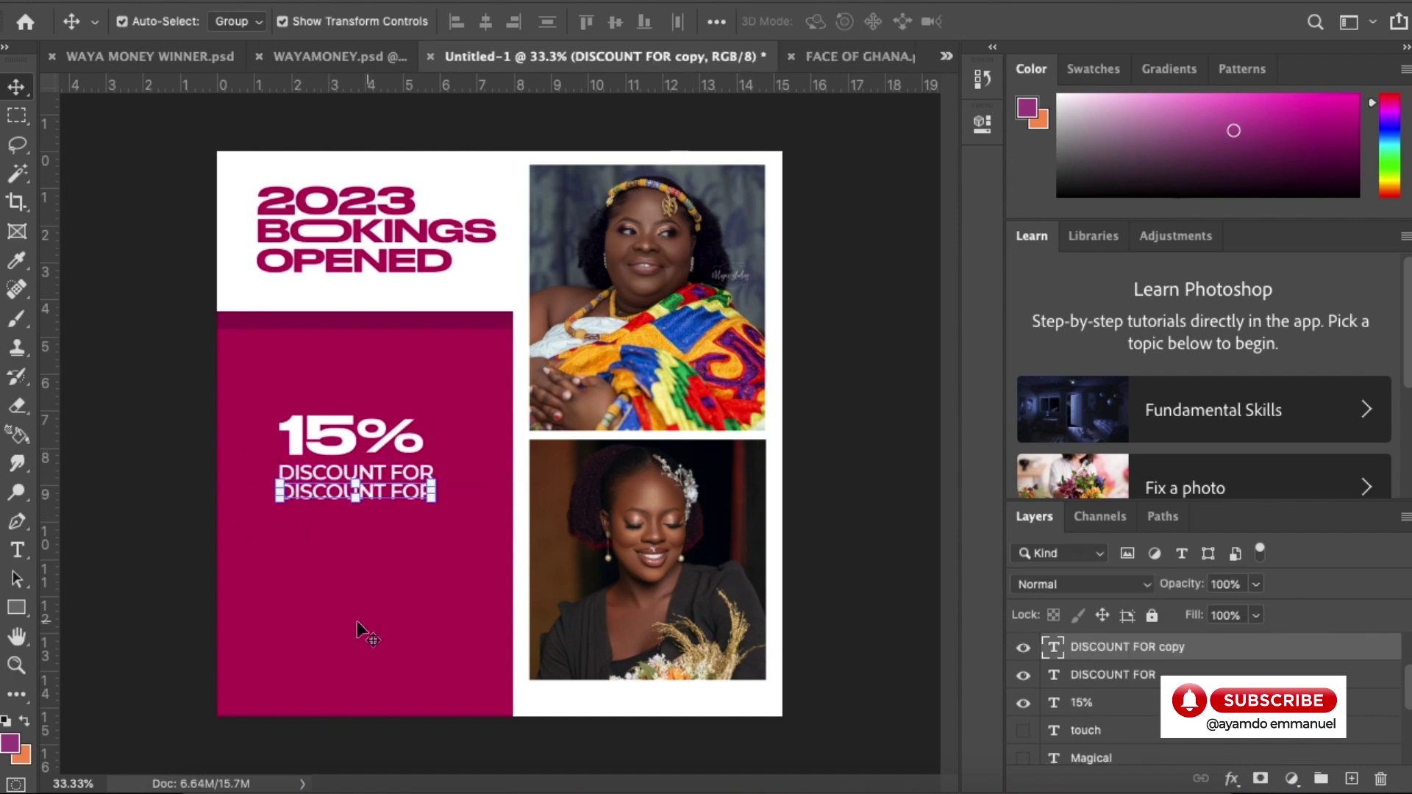
Duplicate the DISCOUNT FOR line below and retype the copy as EARLY BIRD
key(t)
click(420, 495)
key(ctrl+a)
text(E)
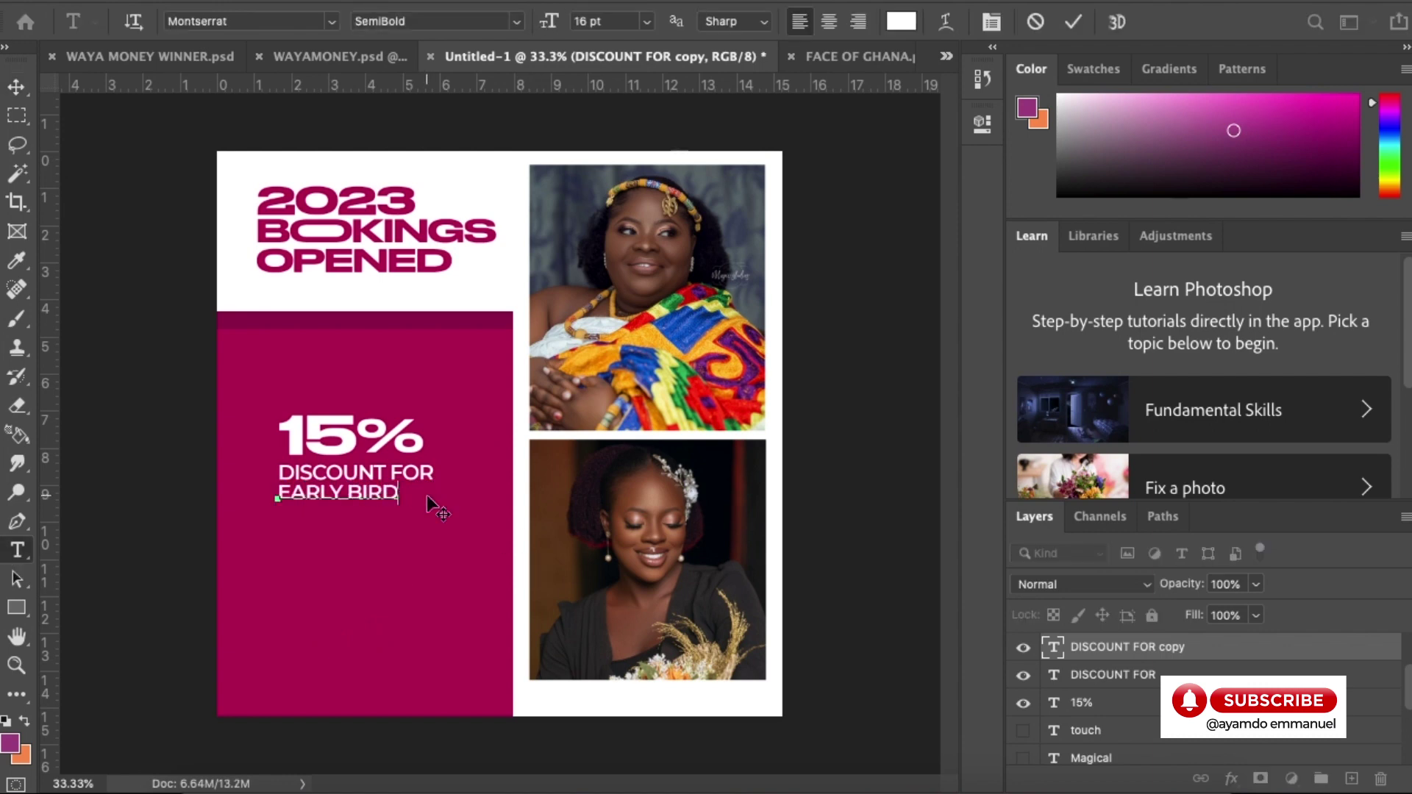
click(1073, 22)
click(16, 87)
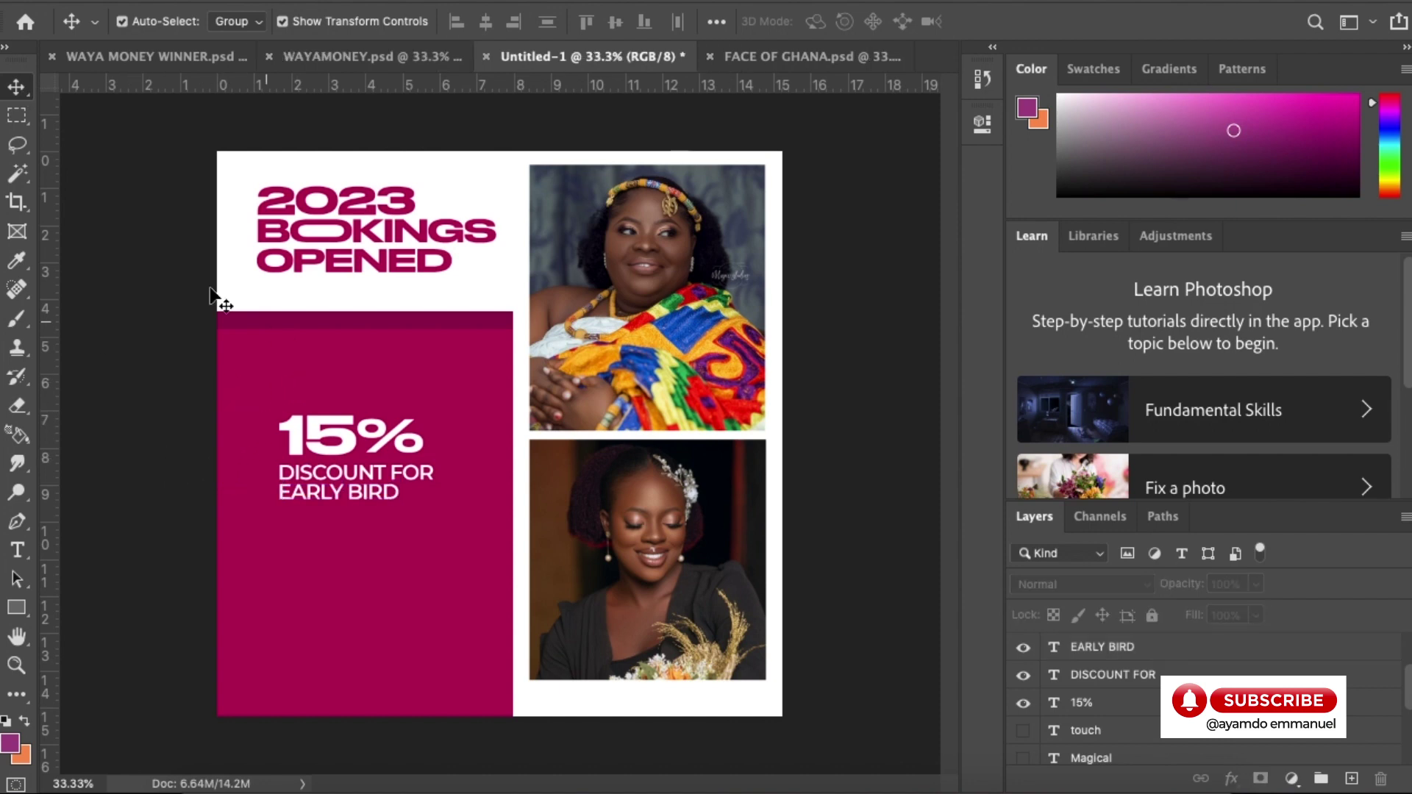
click(233, 369)
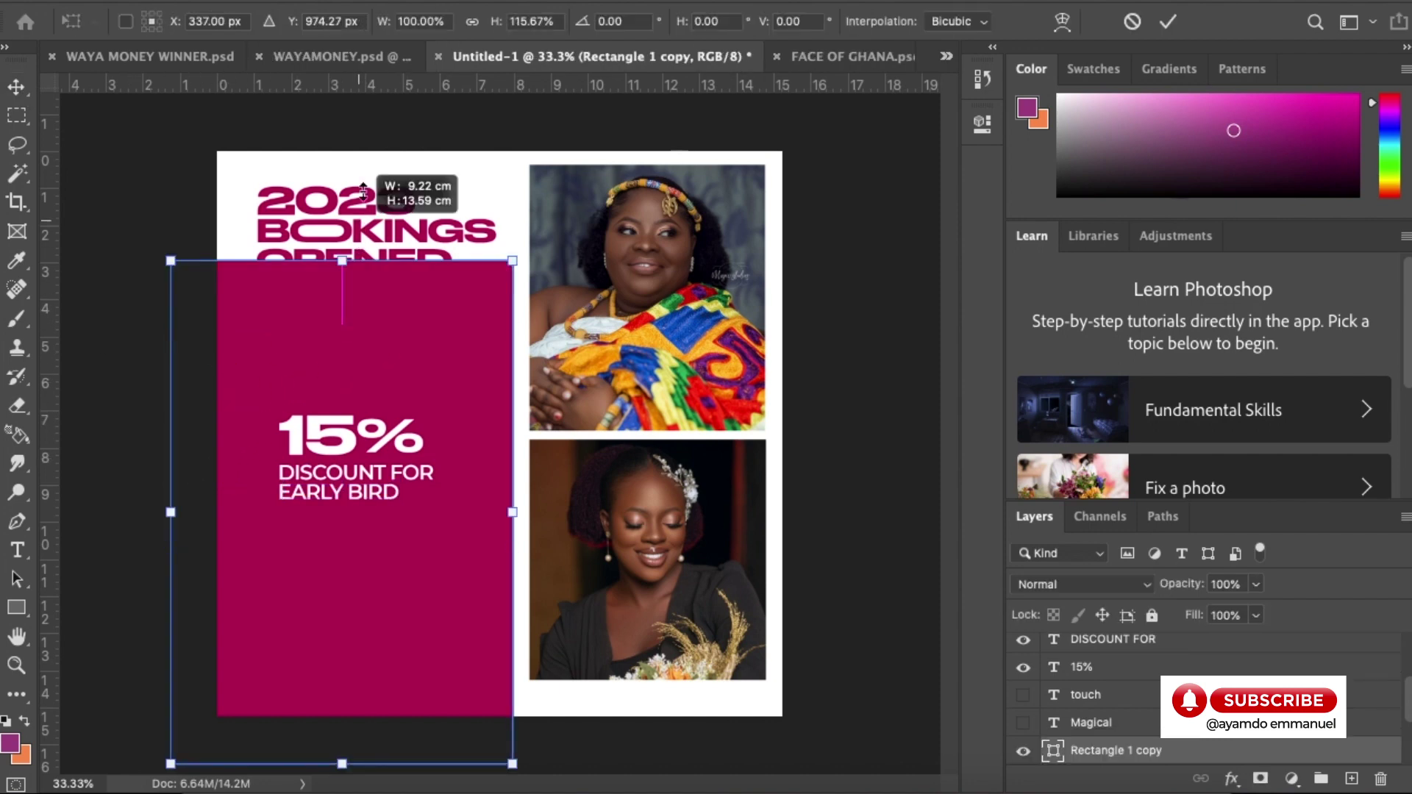
Cancel the maroon panel stretch and shift the 2023 headline block slightly down
drag(349, 328, 349, 152)
key(Escape)
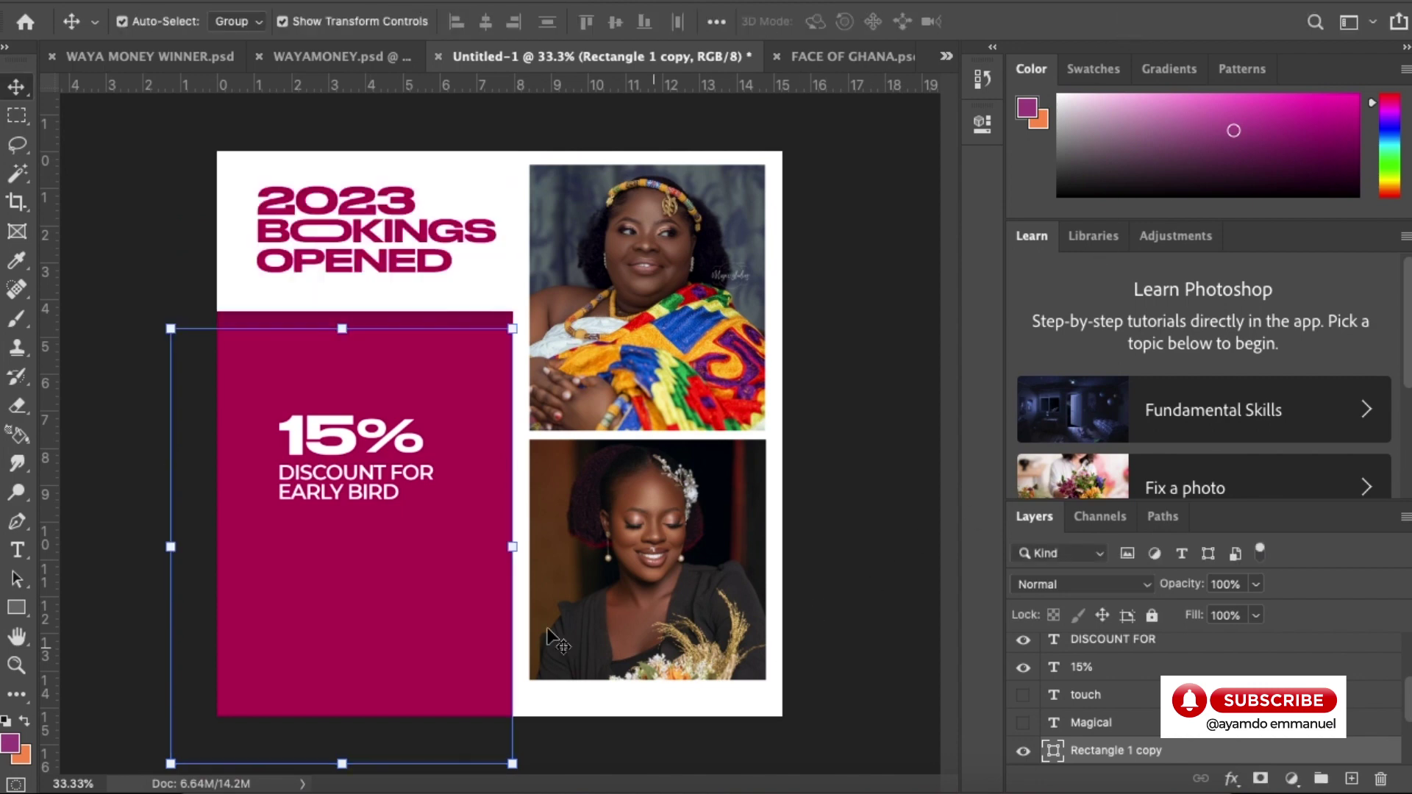
click(912, 337)
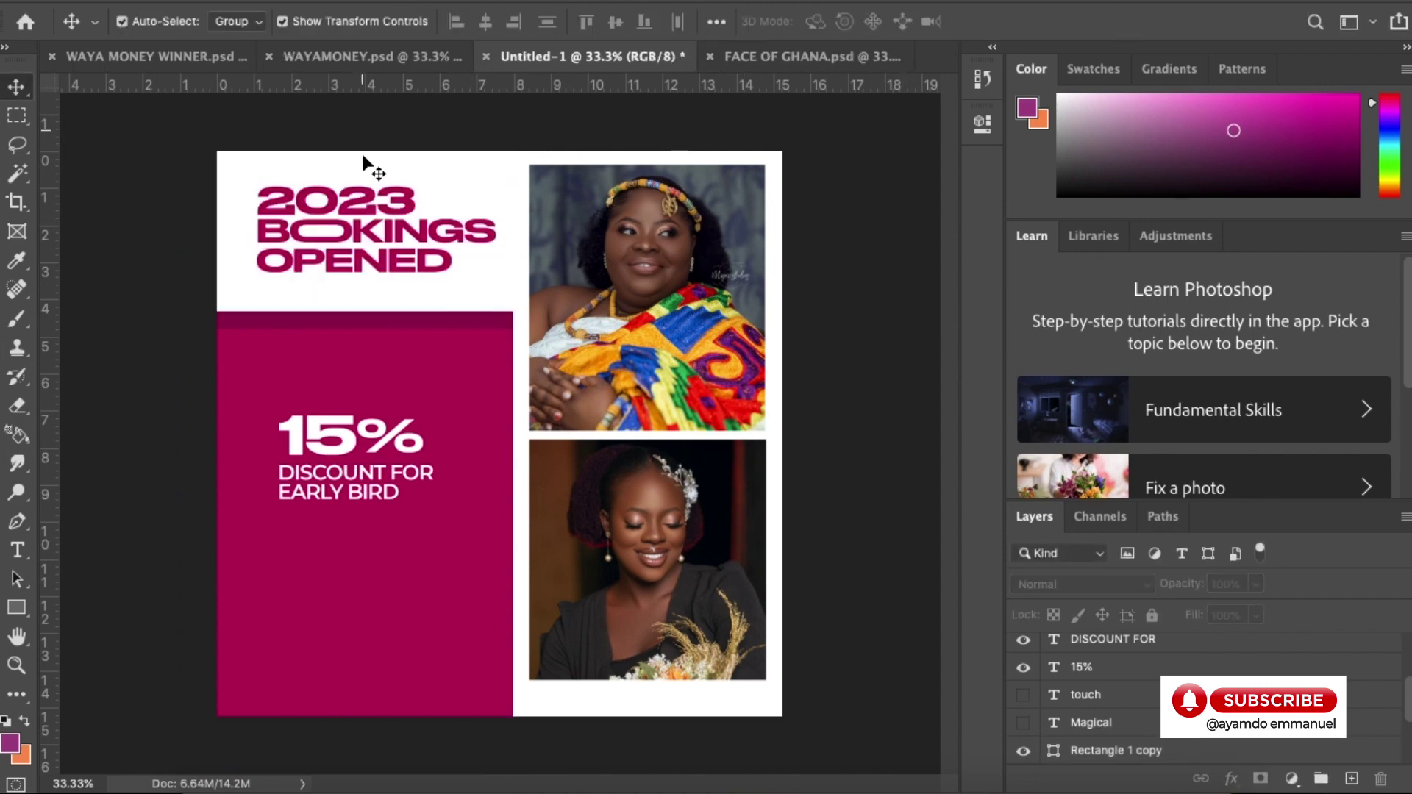
click(383, 199)
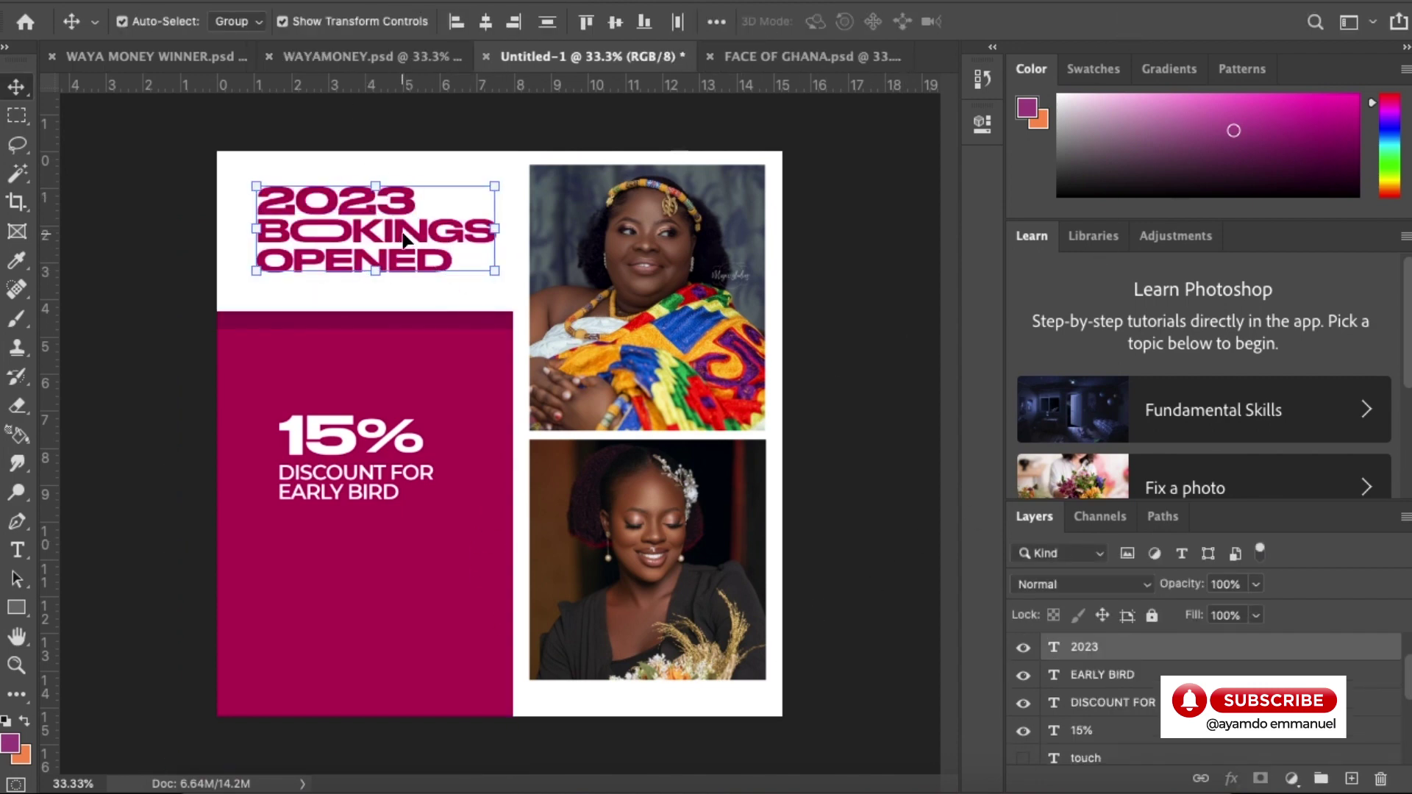
drag(400, 239, 398, 245)
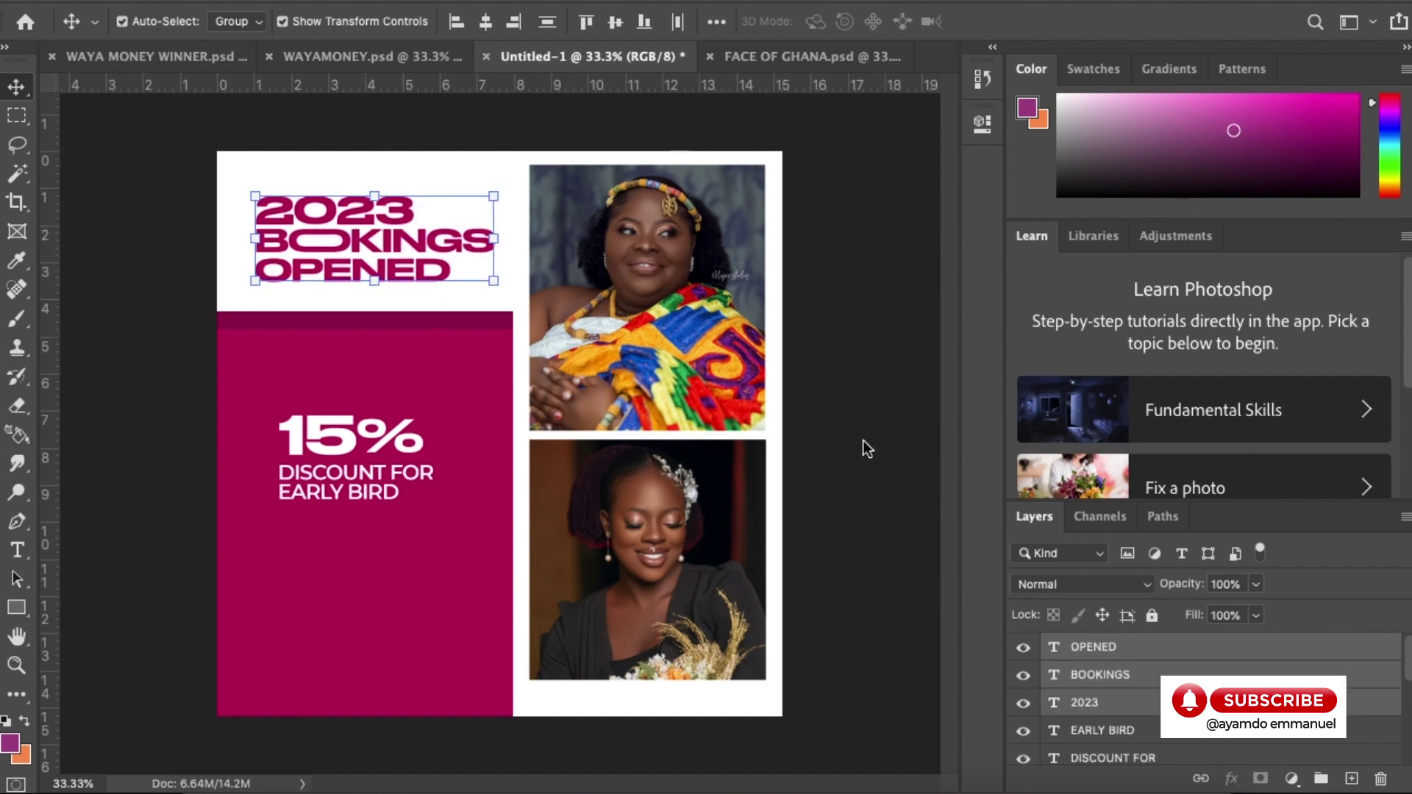
click(821, 336)
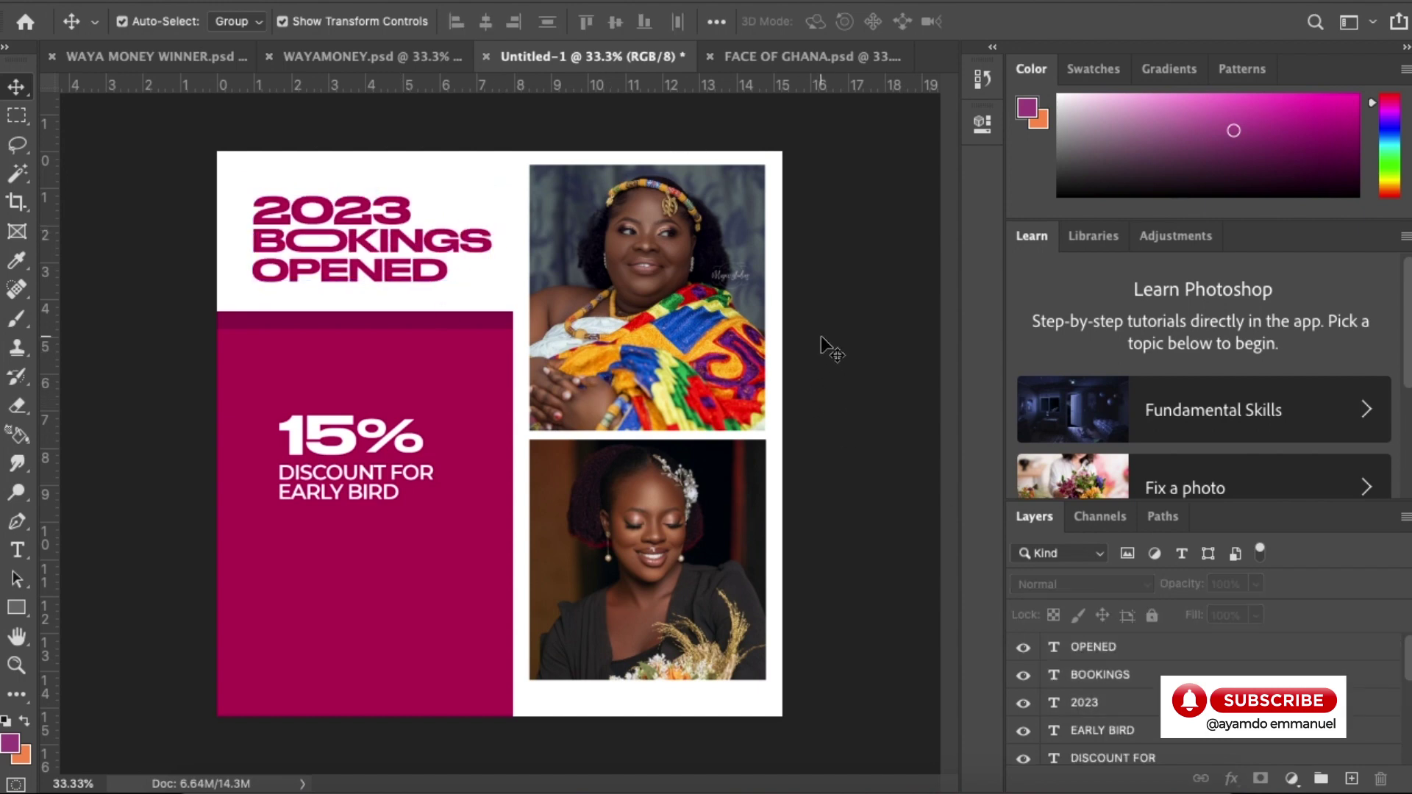
Draw a thin vertical bar beside 2023 with maroon fill and stroke, nudged right
click(18, 610)
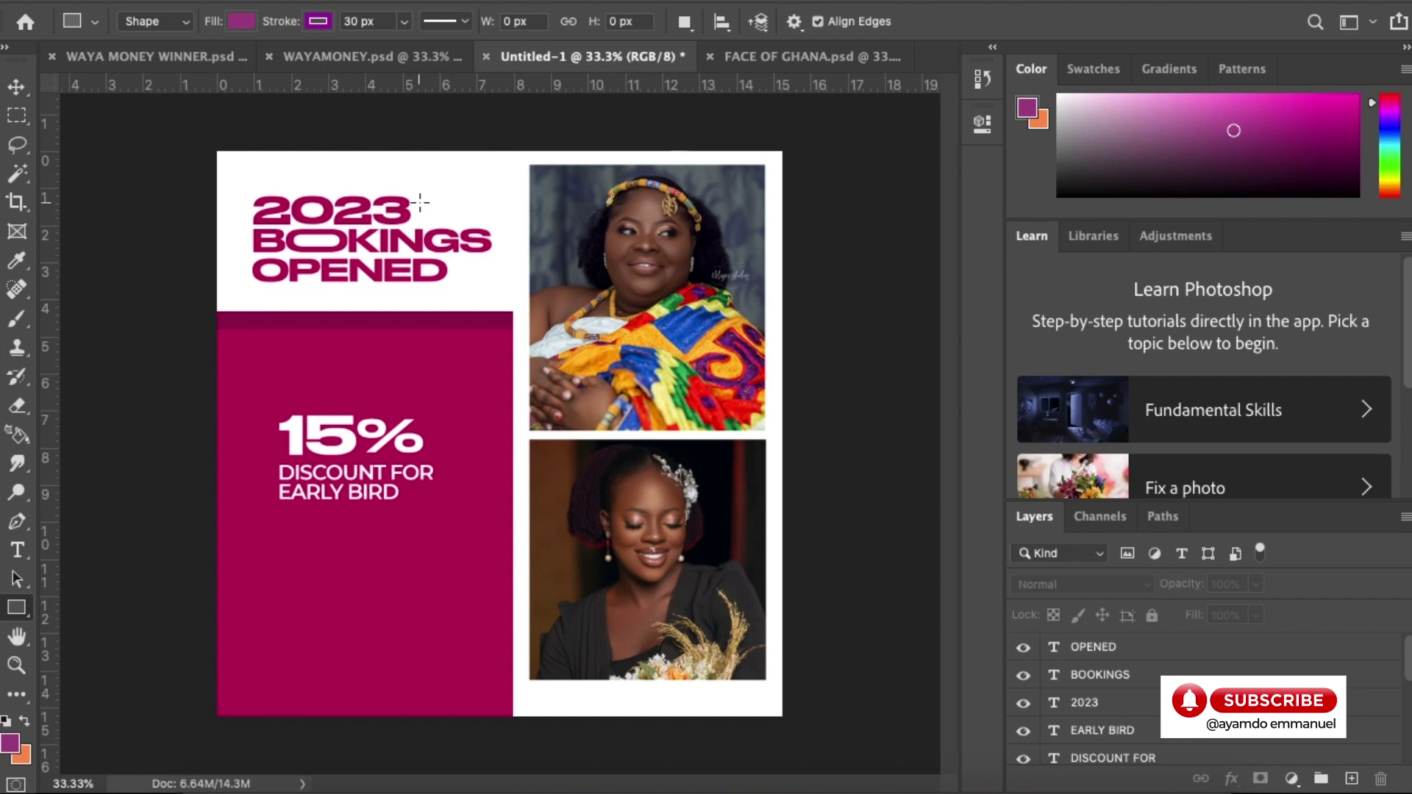
scroll(420, 201, up, 1)
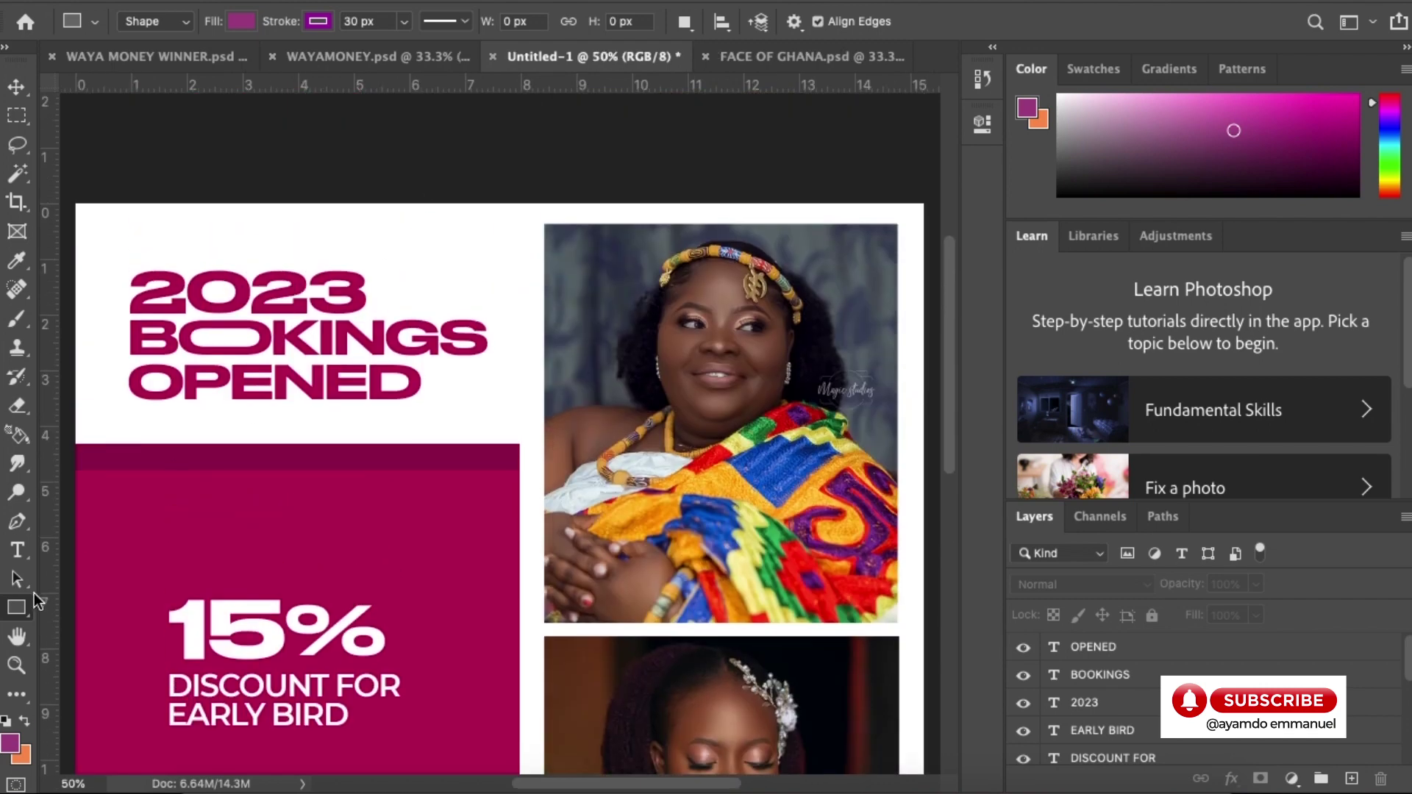
scroll(367, 294, up, 1)
drag(328, 219, 340, 294)
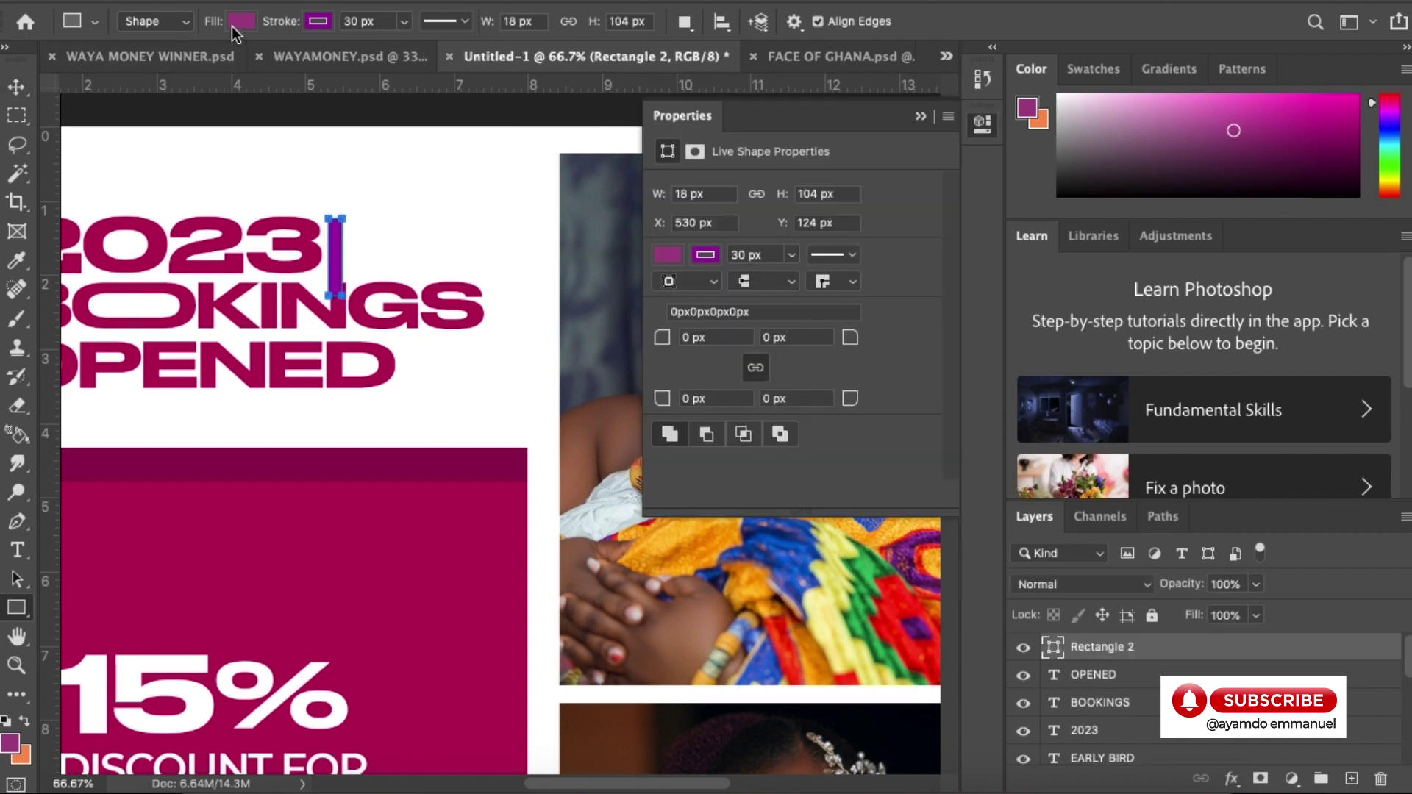
click(241, 20)
click(122, 140)
click(318, 20)
click(178, 140)
click(17, 87)
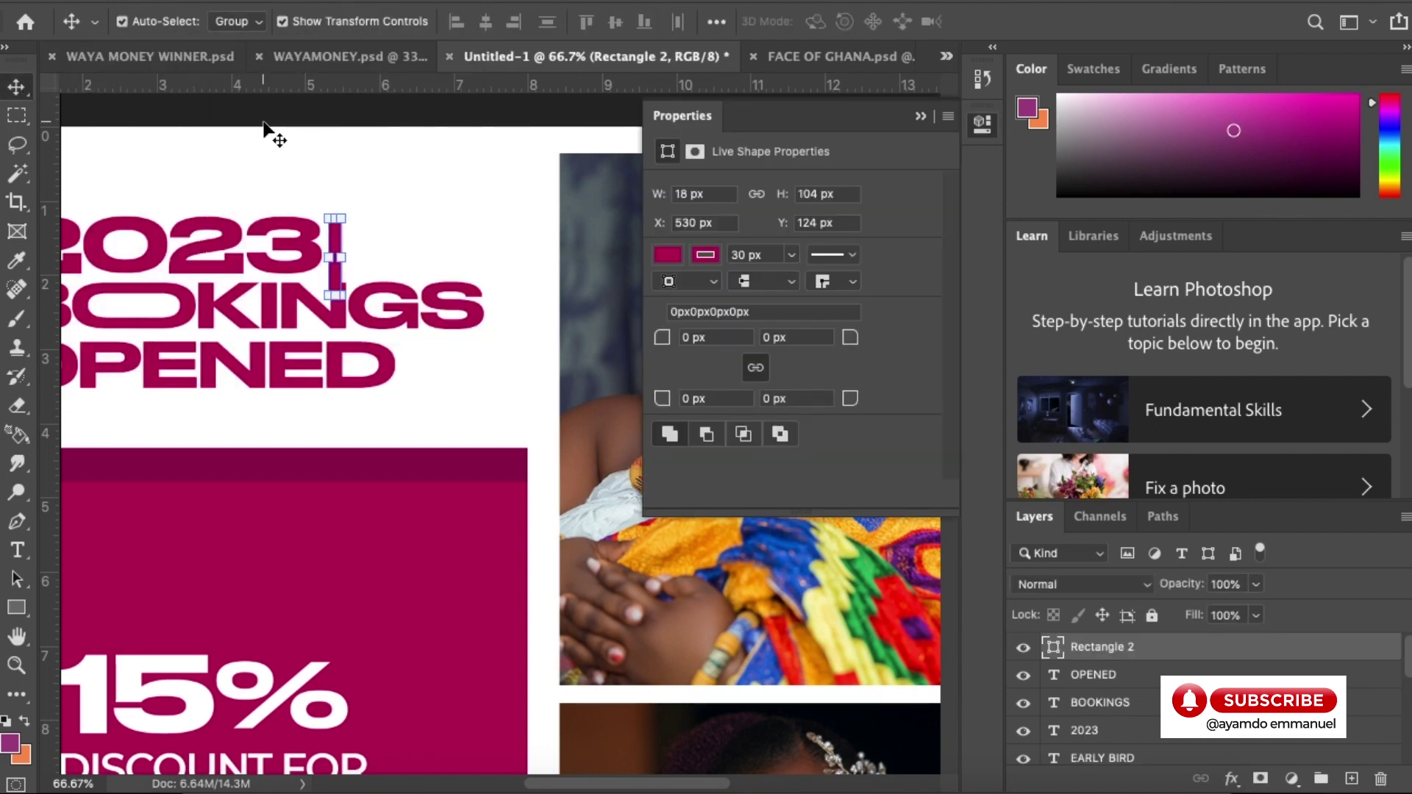
key(Right)
key(Right)
key(Right)
key(Right)
key(Right)
click(432, 99)
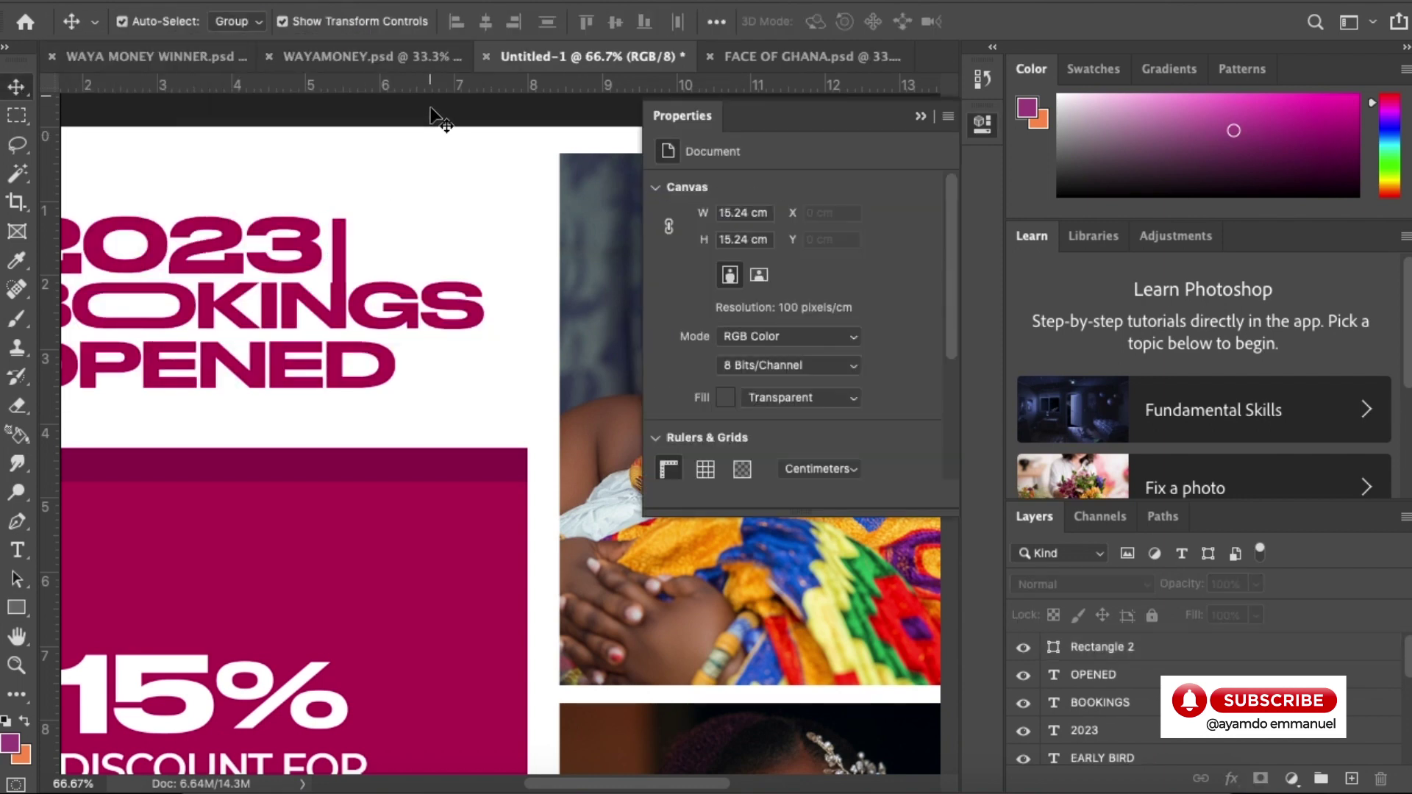
Zoom in on the headline, nudge the thin bar one pixel right, and widen it
key(ctrl+minus)
key(ctrl+minus)
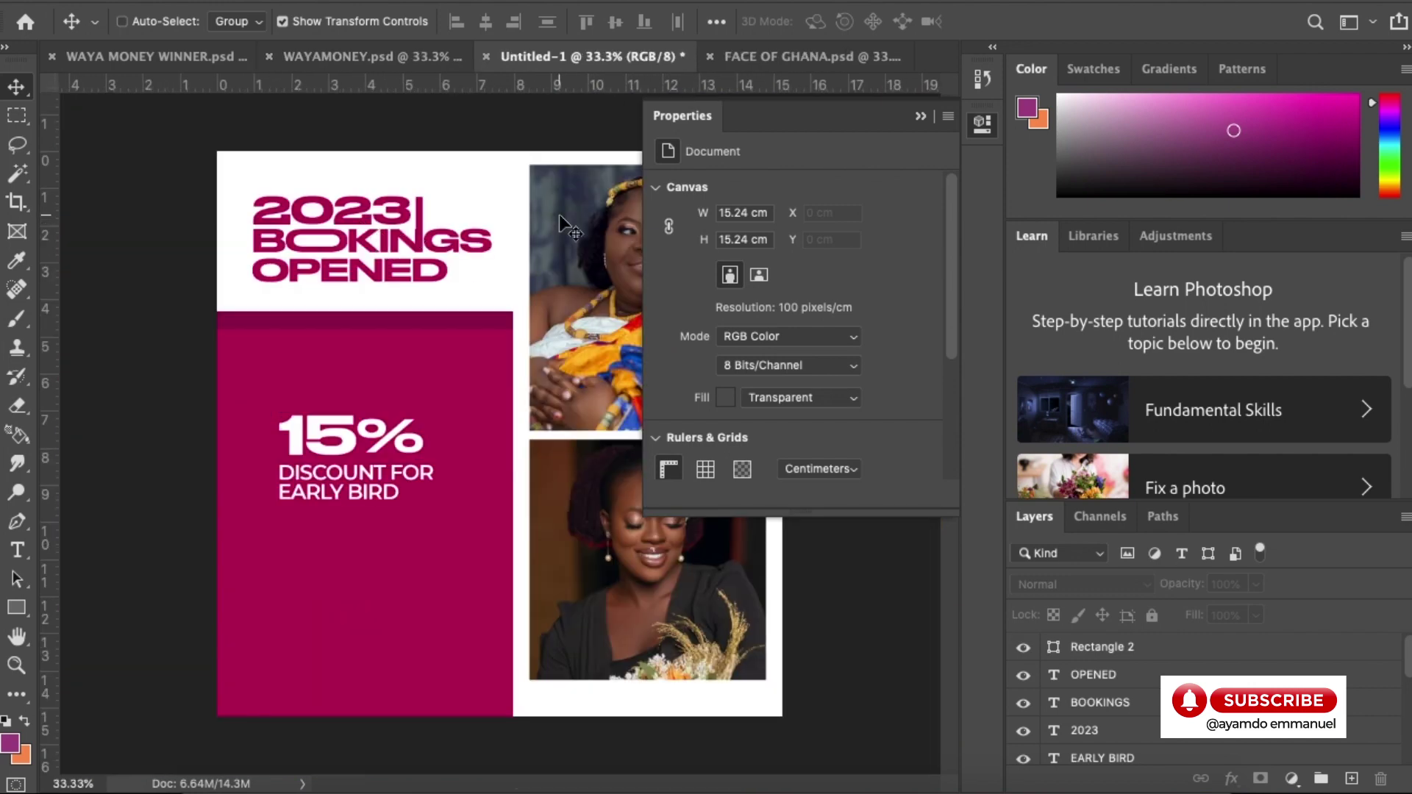
key(ctrl+plus)
scroll(500, 434, up, 2)
key(ctrl+plus)
click(250, 462)
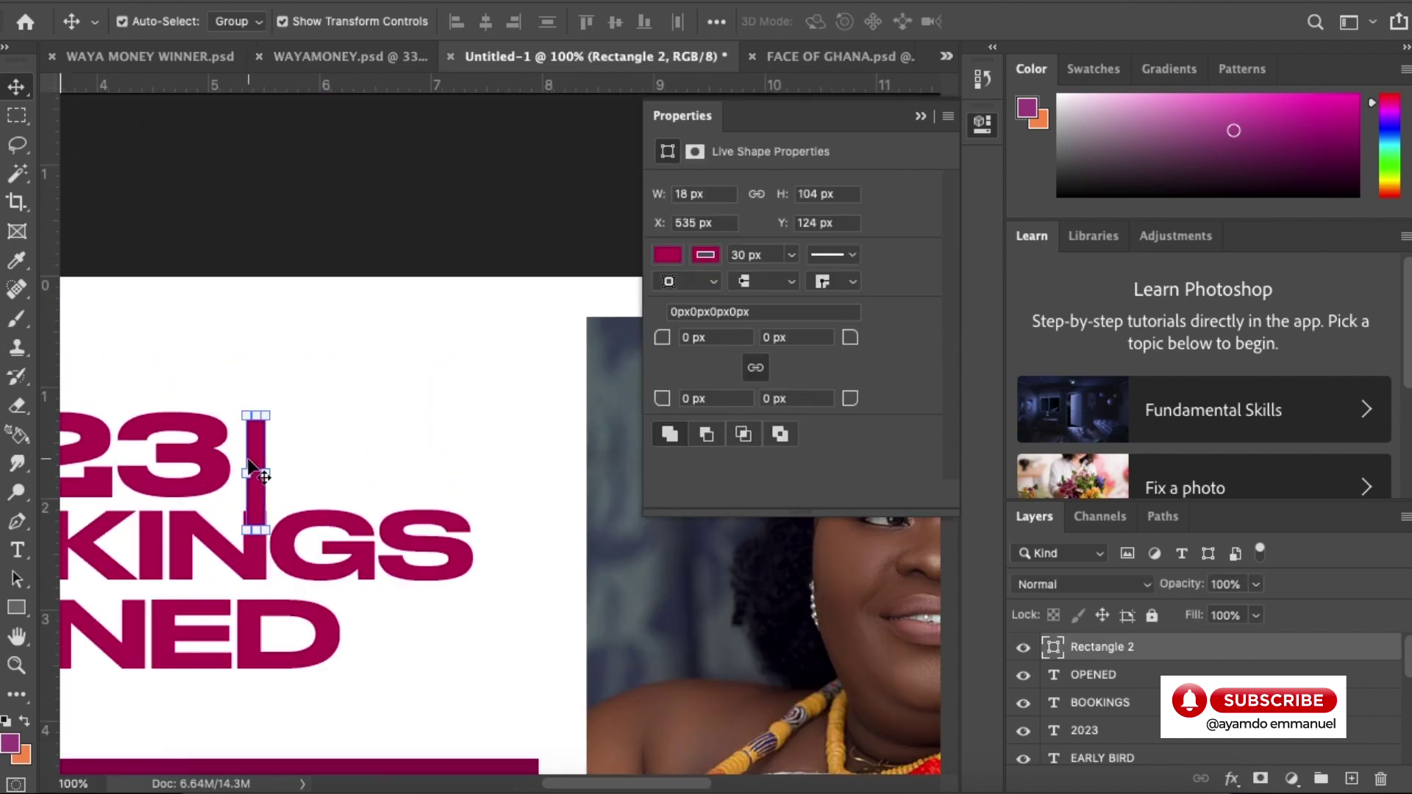
key(Right)
click(243, 474)
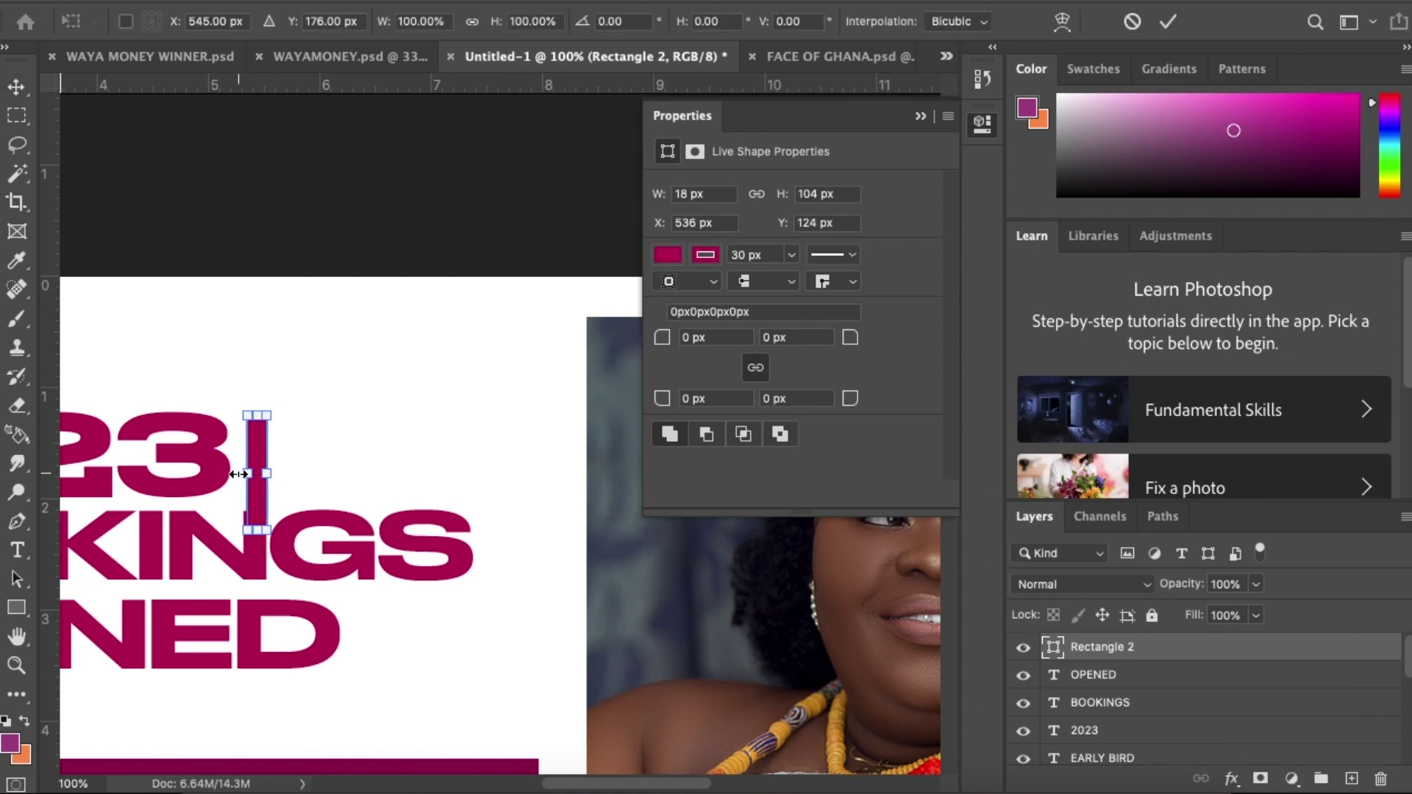
drag(238, 473, 239, 474)
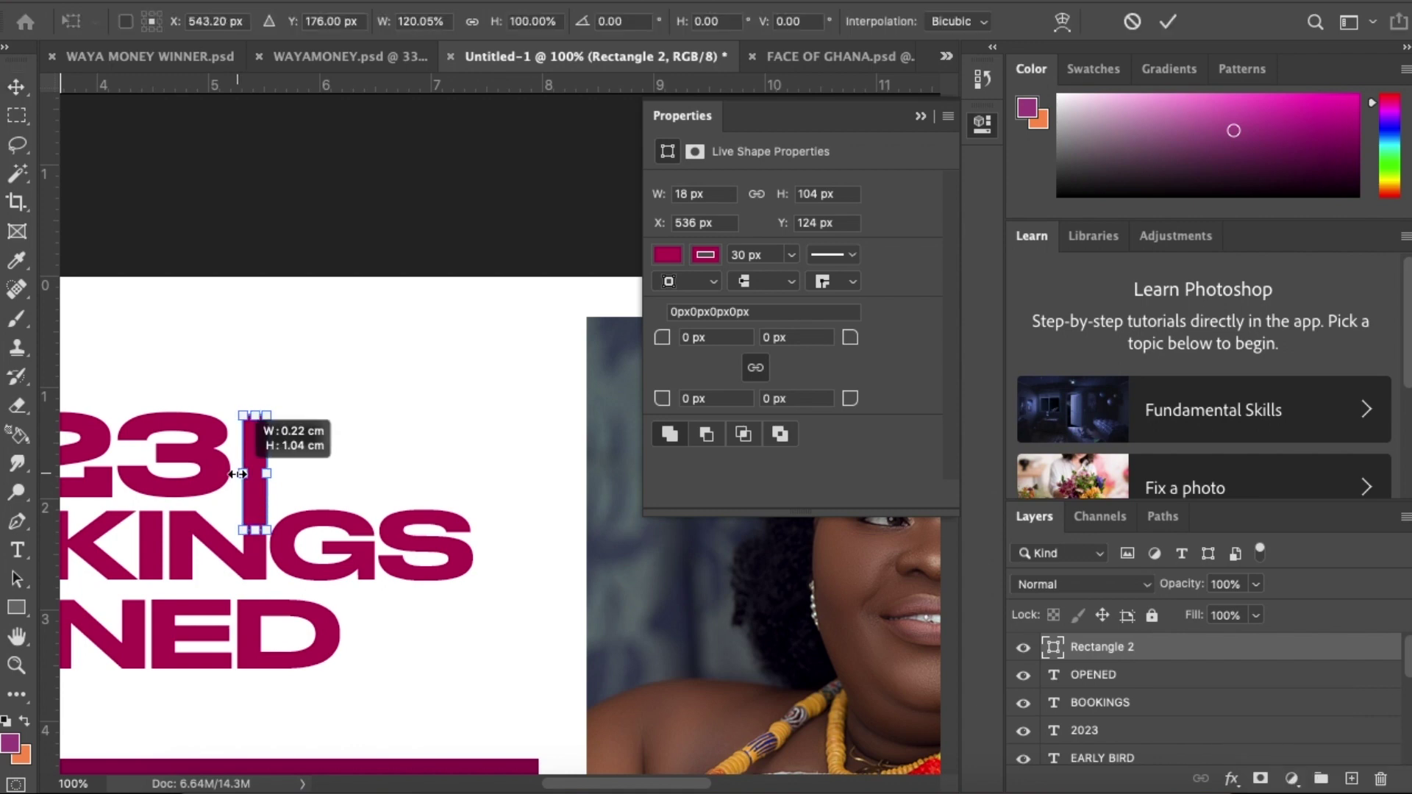
key(Return)
Narrow the thin bar from its left side and commit the new width
click(290, 473)
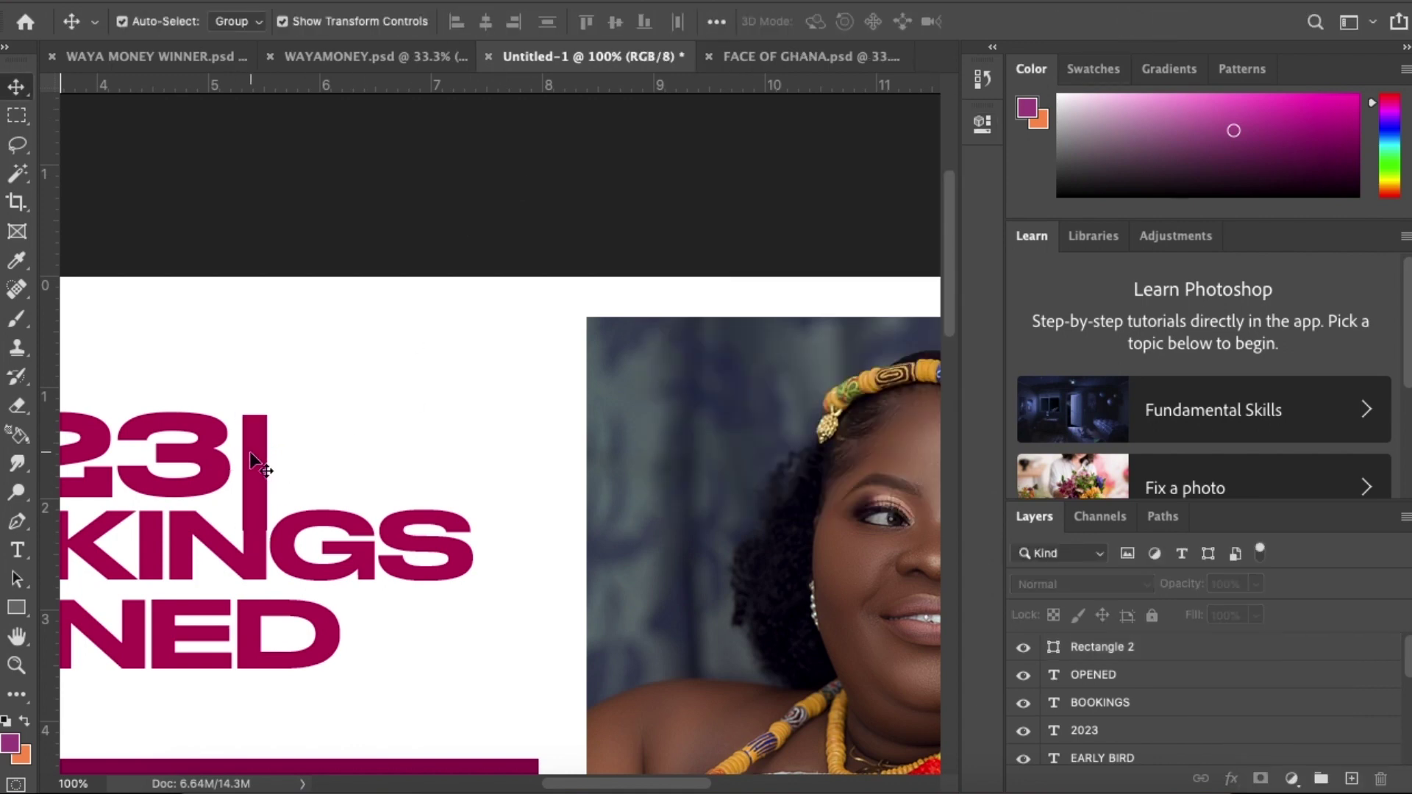
click(247, 471)
drag(243, 474, 246, 474)
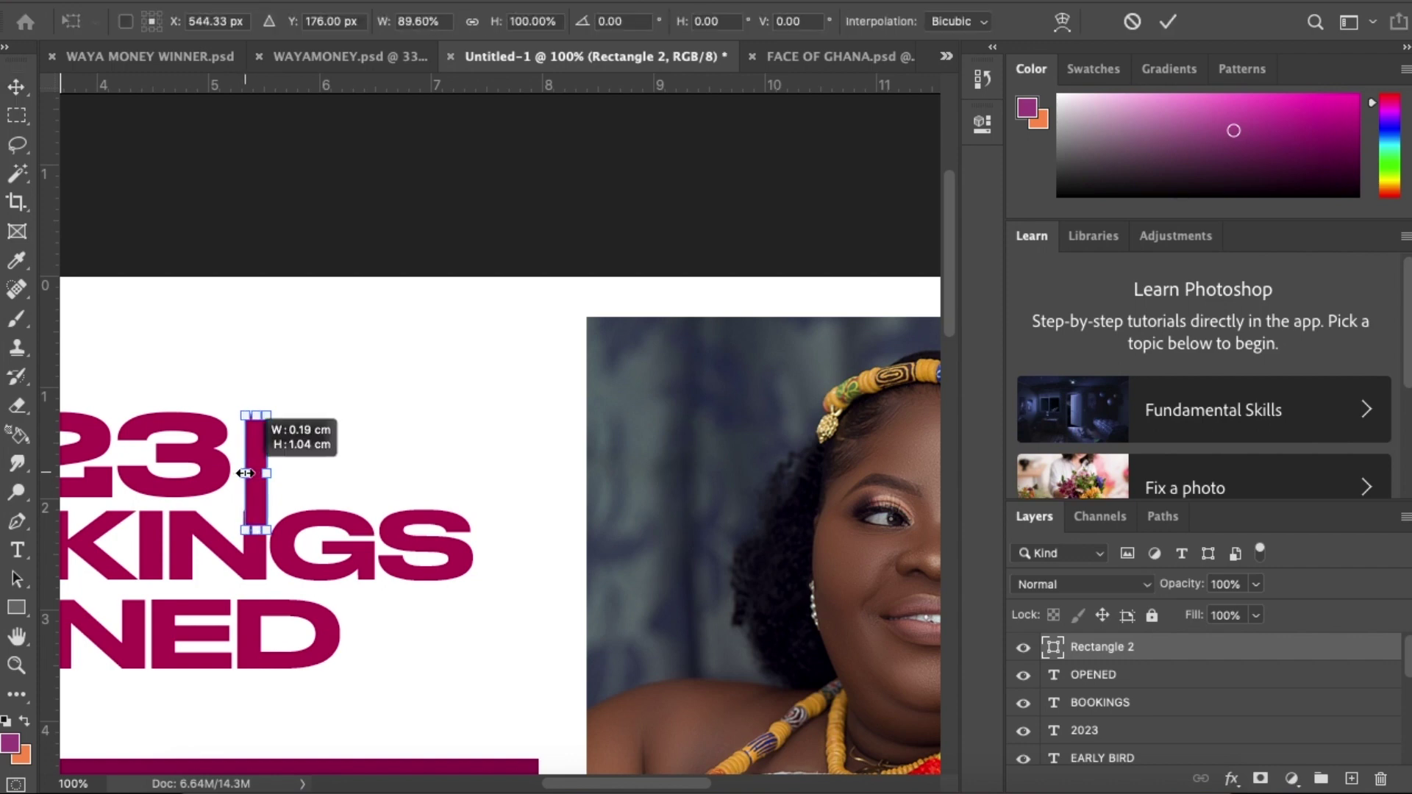
click(1168, 21)
click(342, 433)
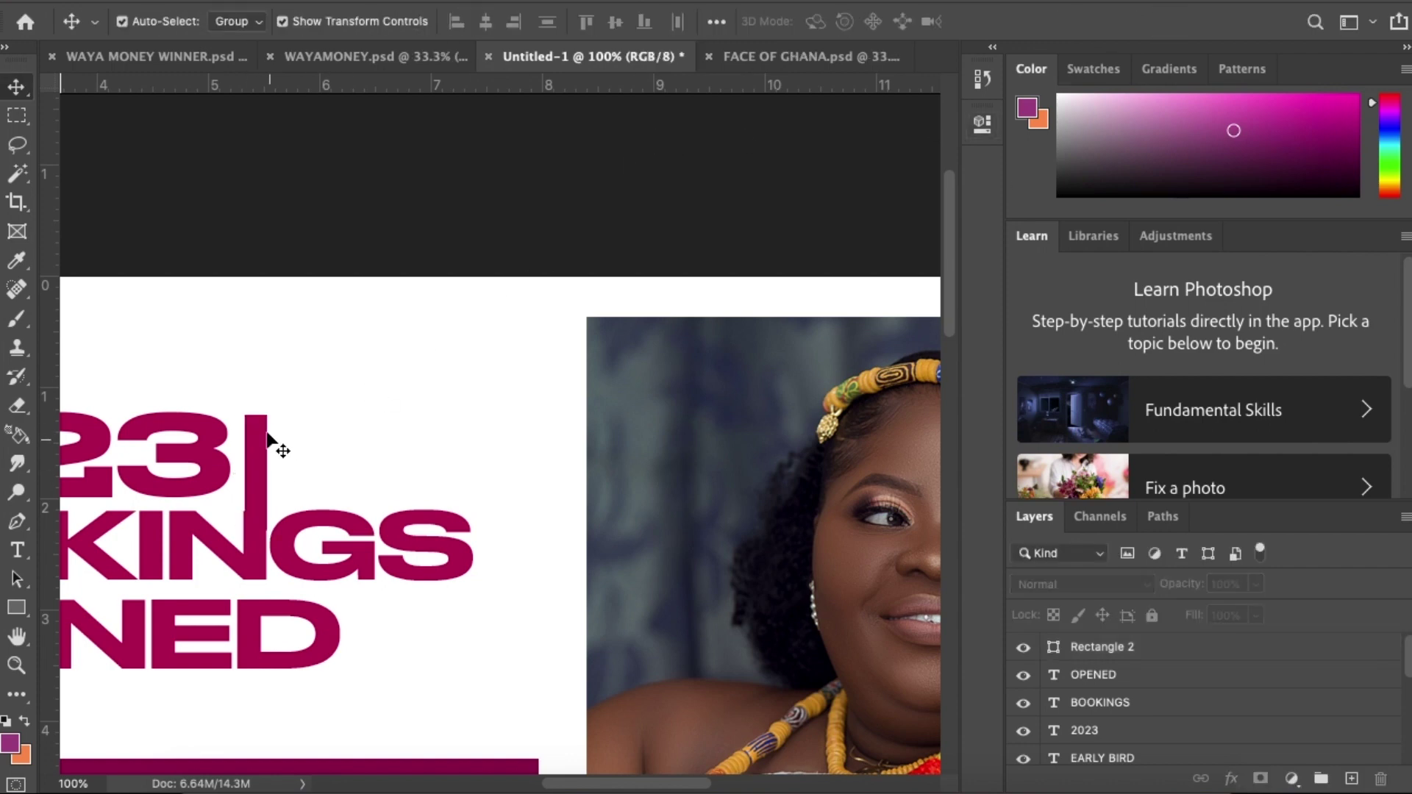
click(262, 445)
click(346, 401)
Zoom out and use Free Transform to lengthen the thin bar upward above 2023
key(ctrl+minus)
key(ctrl+minus)
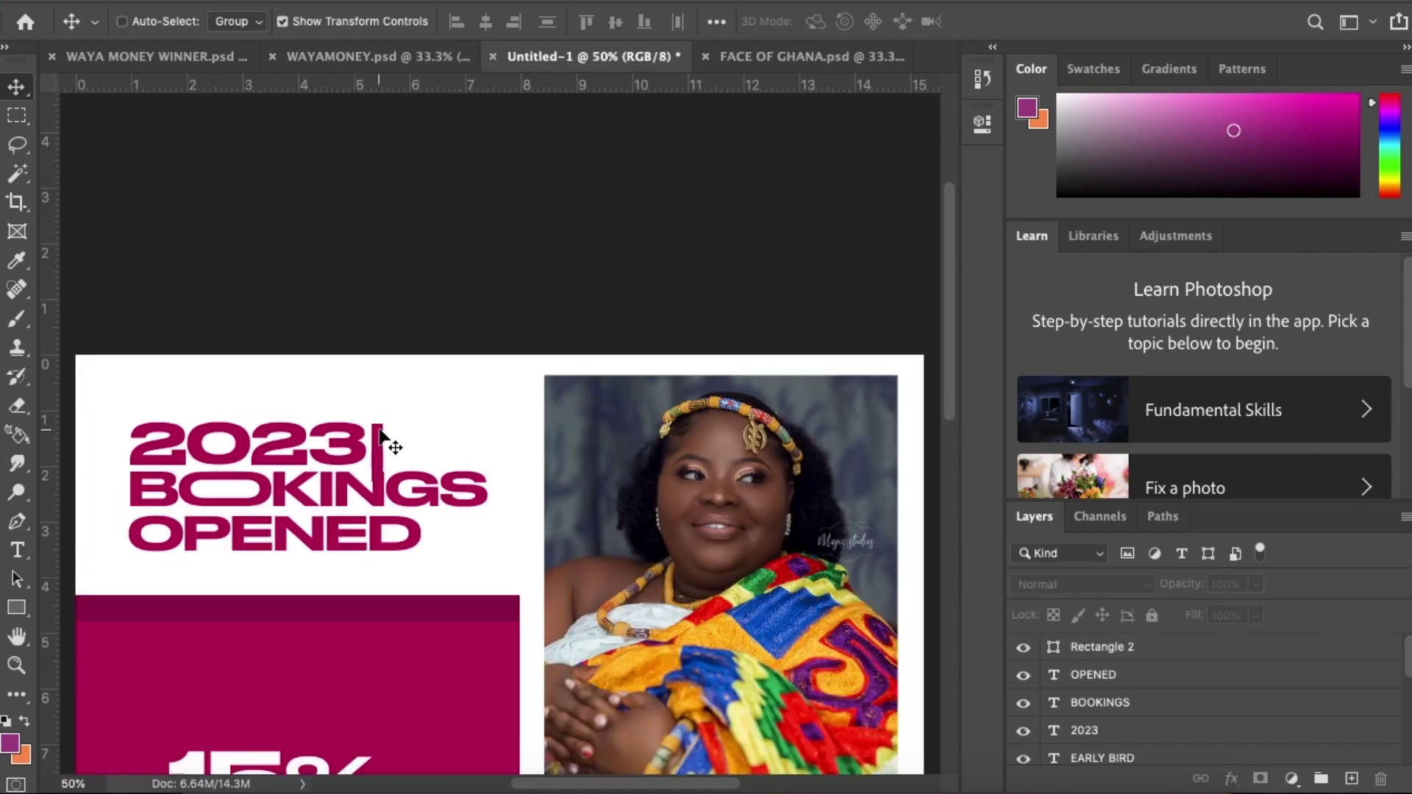
click(379, 442)
click(451, 266)
key(ctrl+minus)
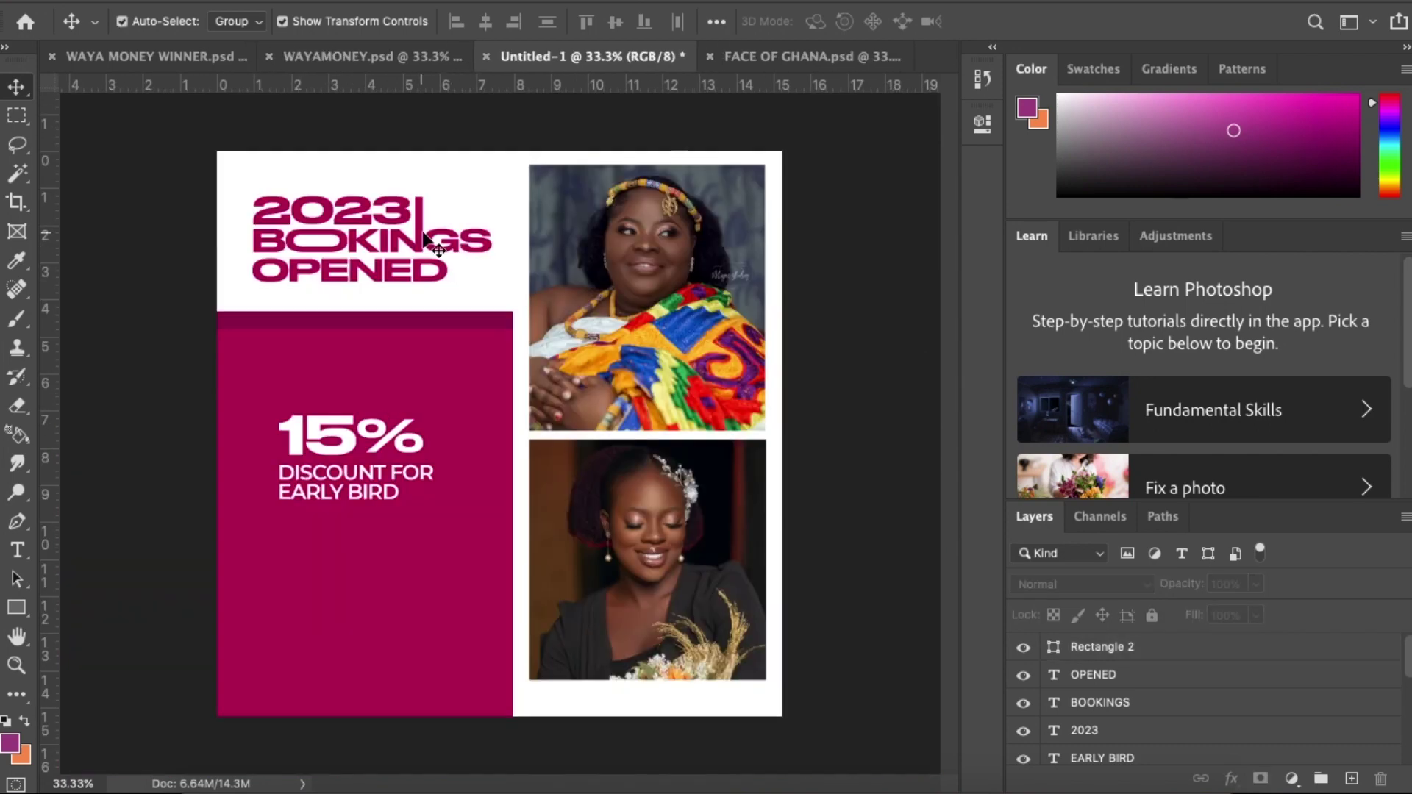
click(419, 215)
key(ctrl+t)
drag(420, 190, 419, 179)
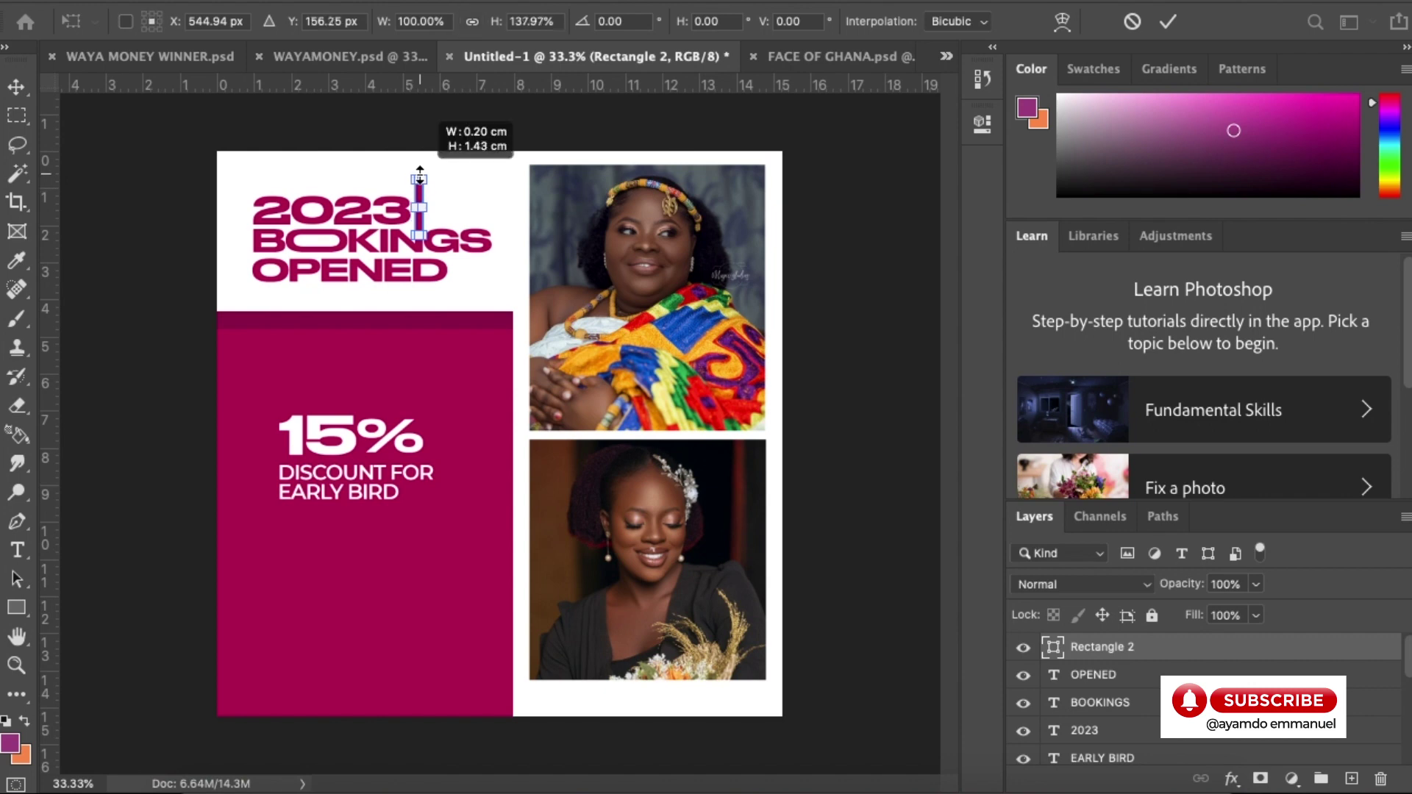
click(1168, 22)
click(882, 300)
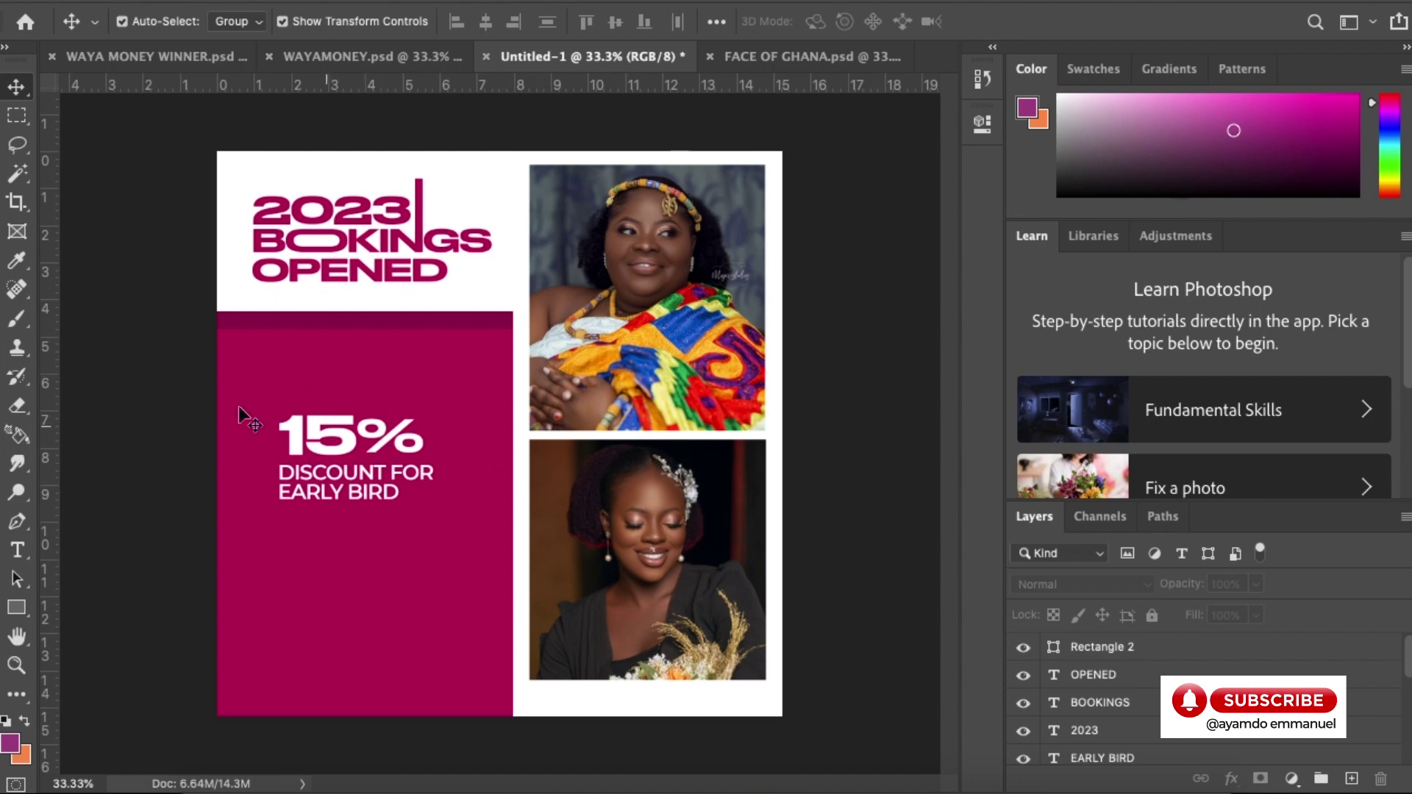
Scale the 15%, DISCOUNT FOR and EARLY BIRD lines to about 115%, group them, and raise the group
click(361, 495)
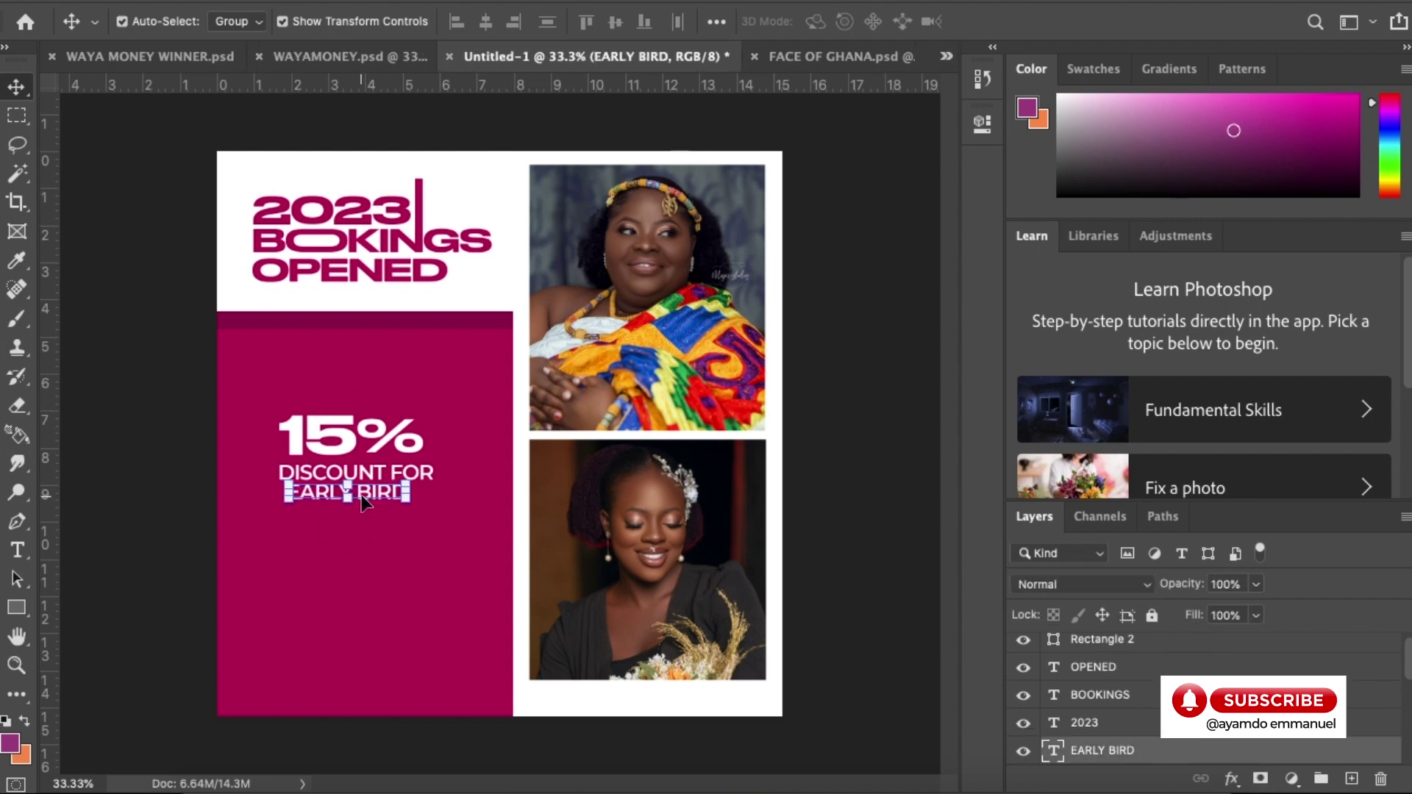
click(352, 435)
drag(165, 377, 494, 531)
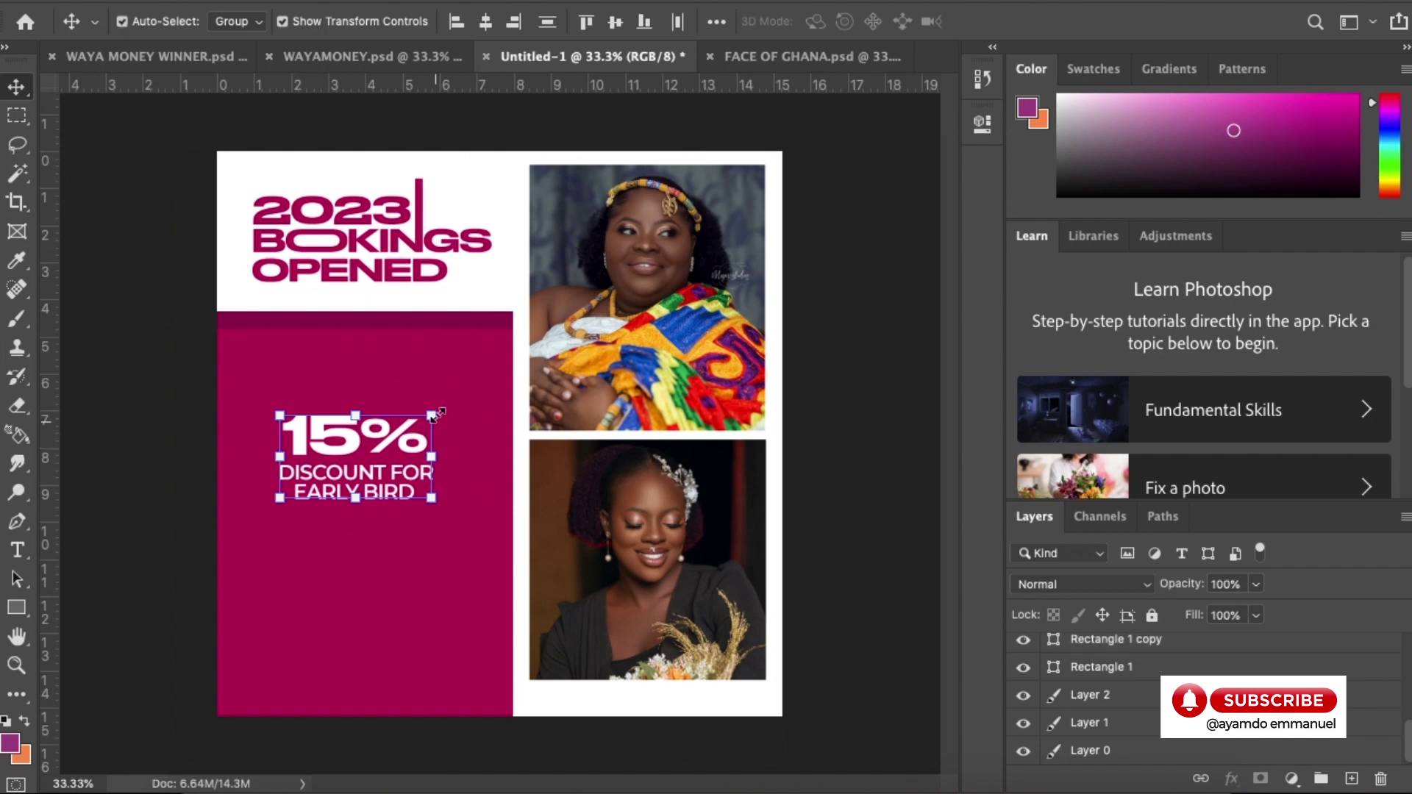
drag(437, 414, 478, 359)
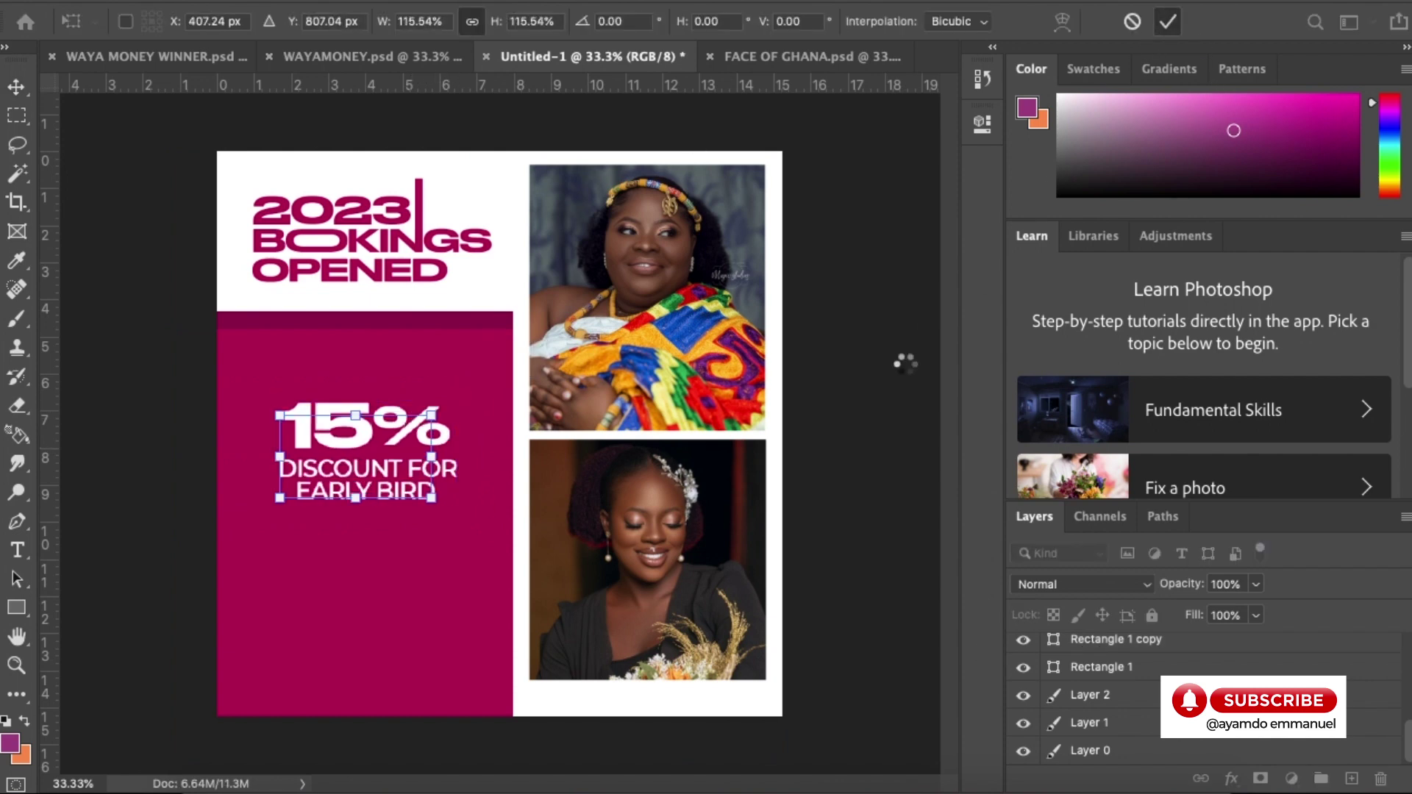
key(ctrl+g)
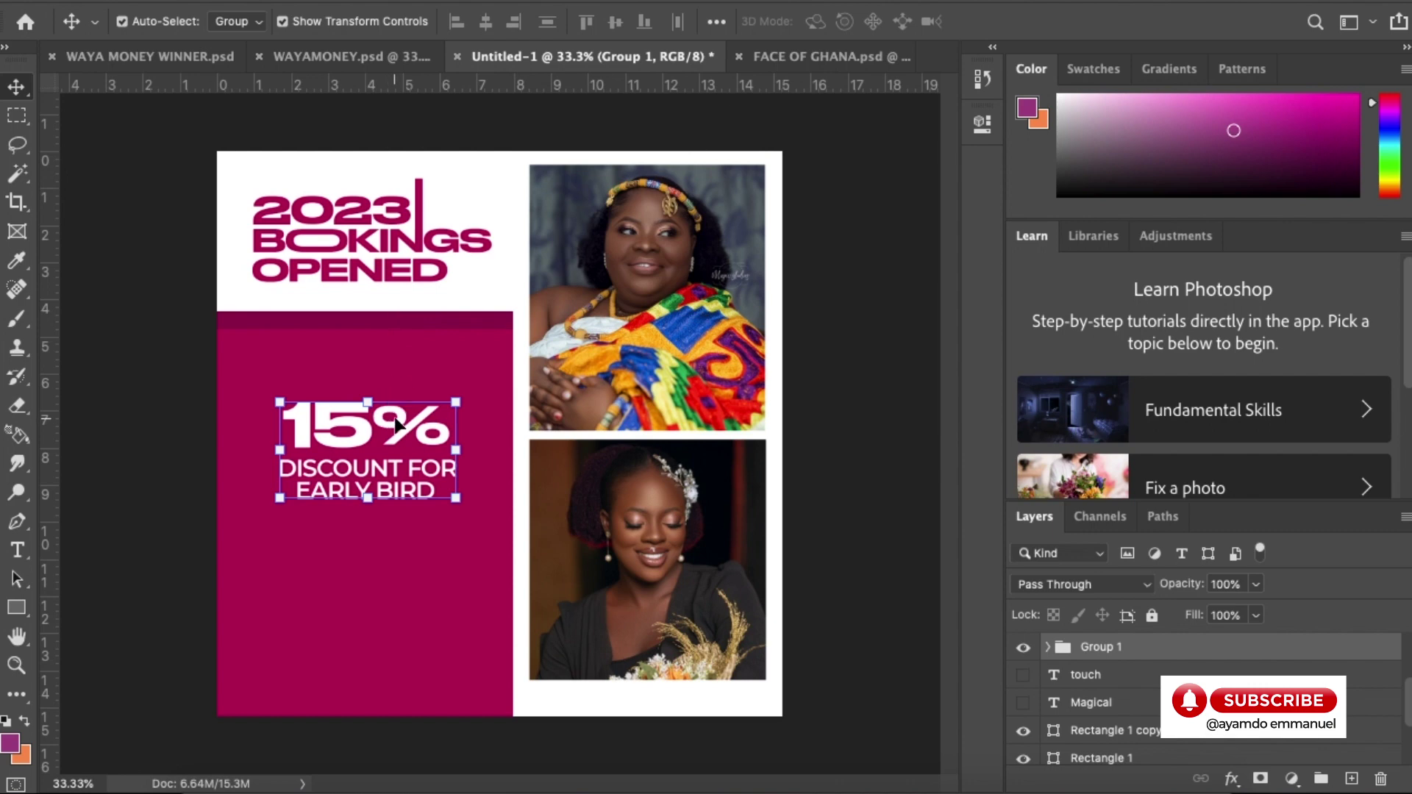
drag(395, 424, 395, 401)
click(829, 306)
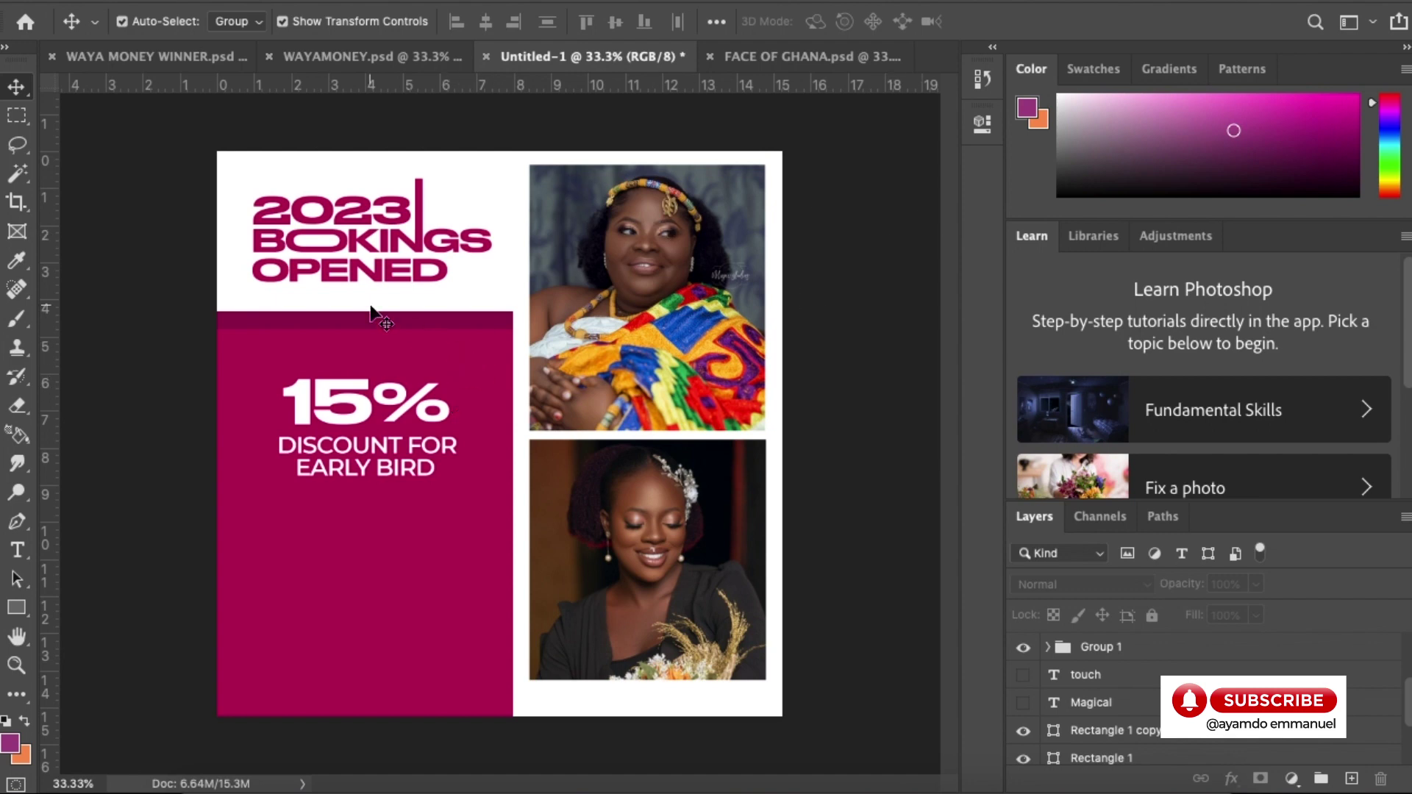
click(384, 402)
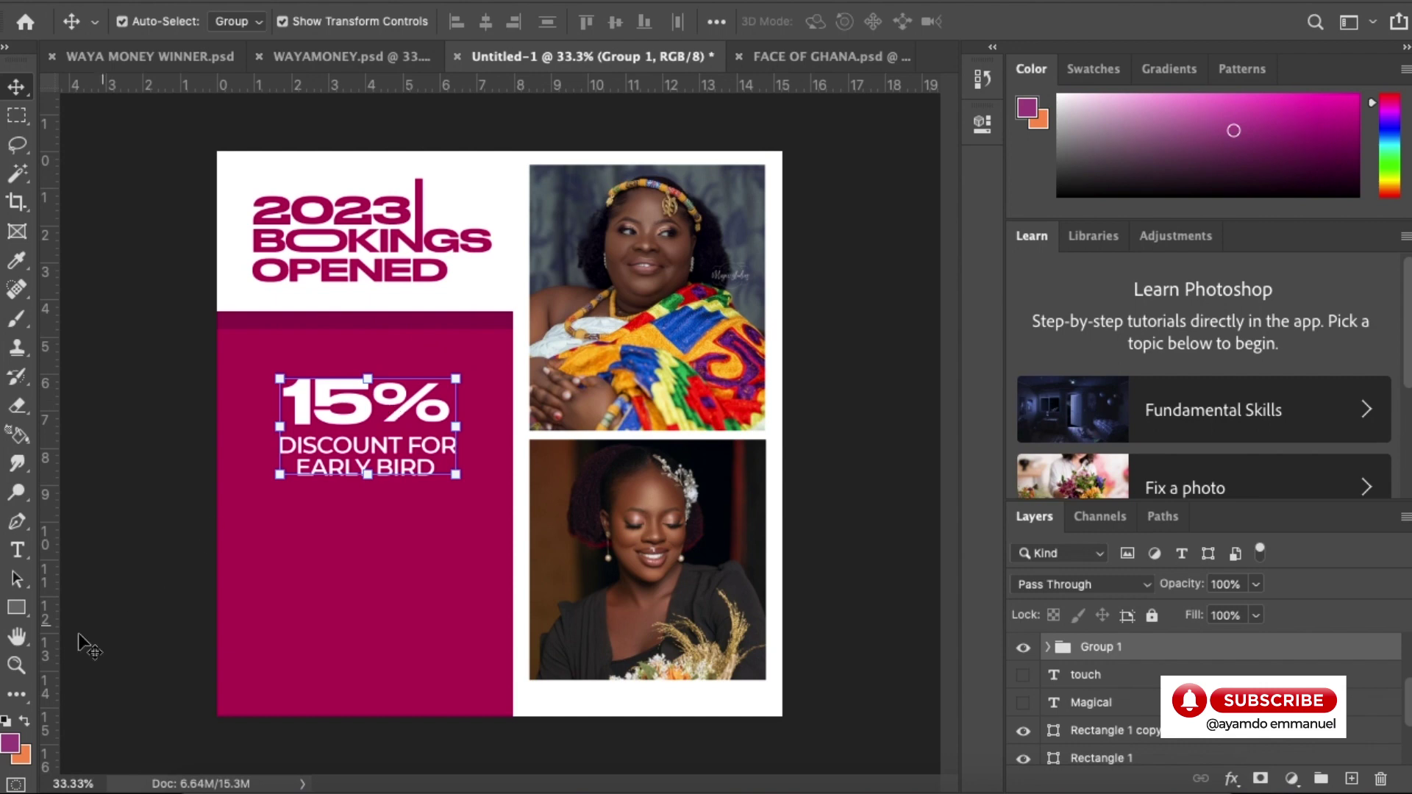
Add a smaller WEDDINGS line in Montserrat SemiBold just below the discount
click(17, 551)
click(264, 573)
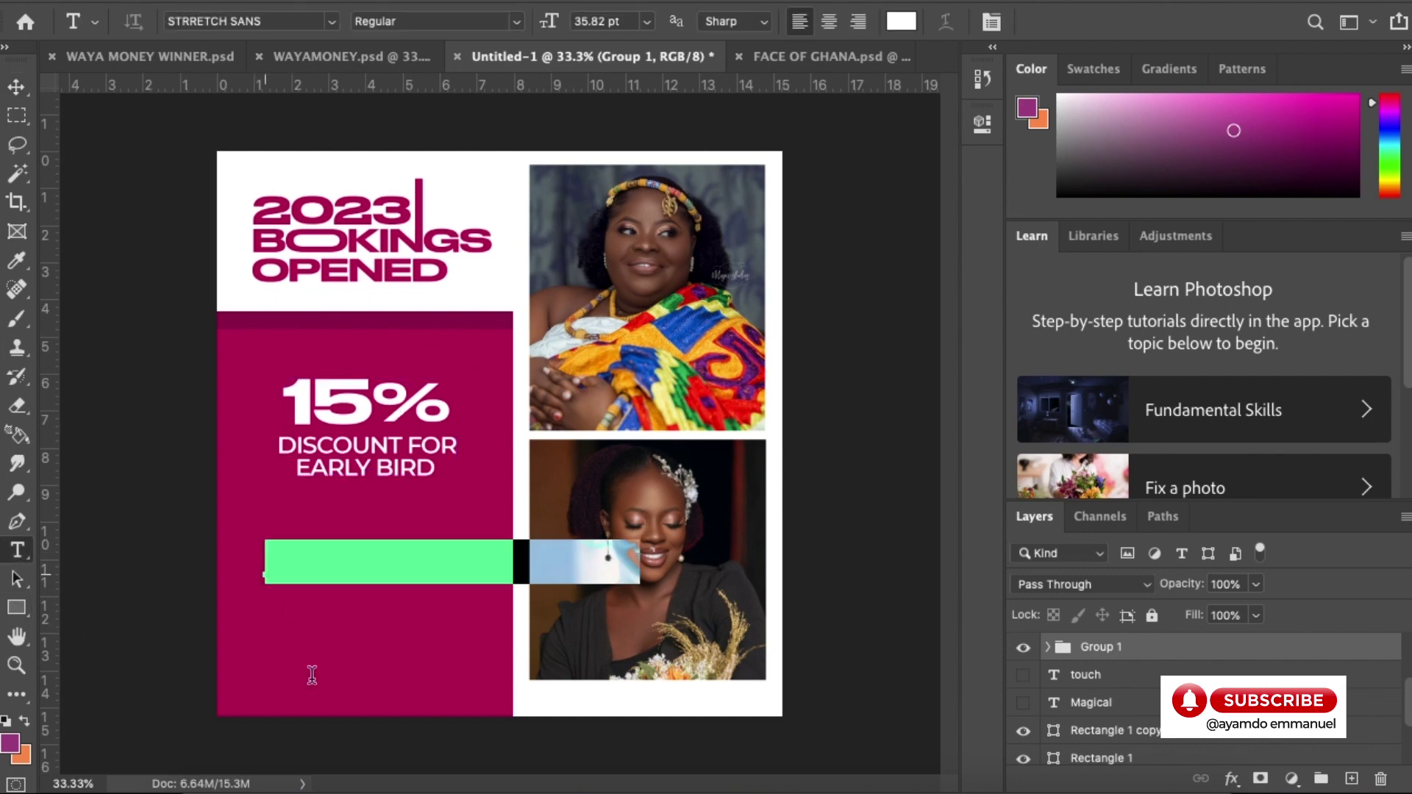
text(WEDDINGS)
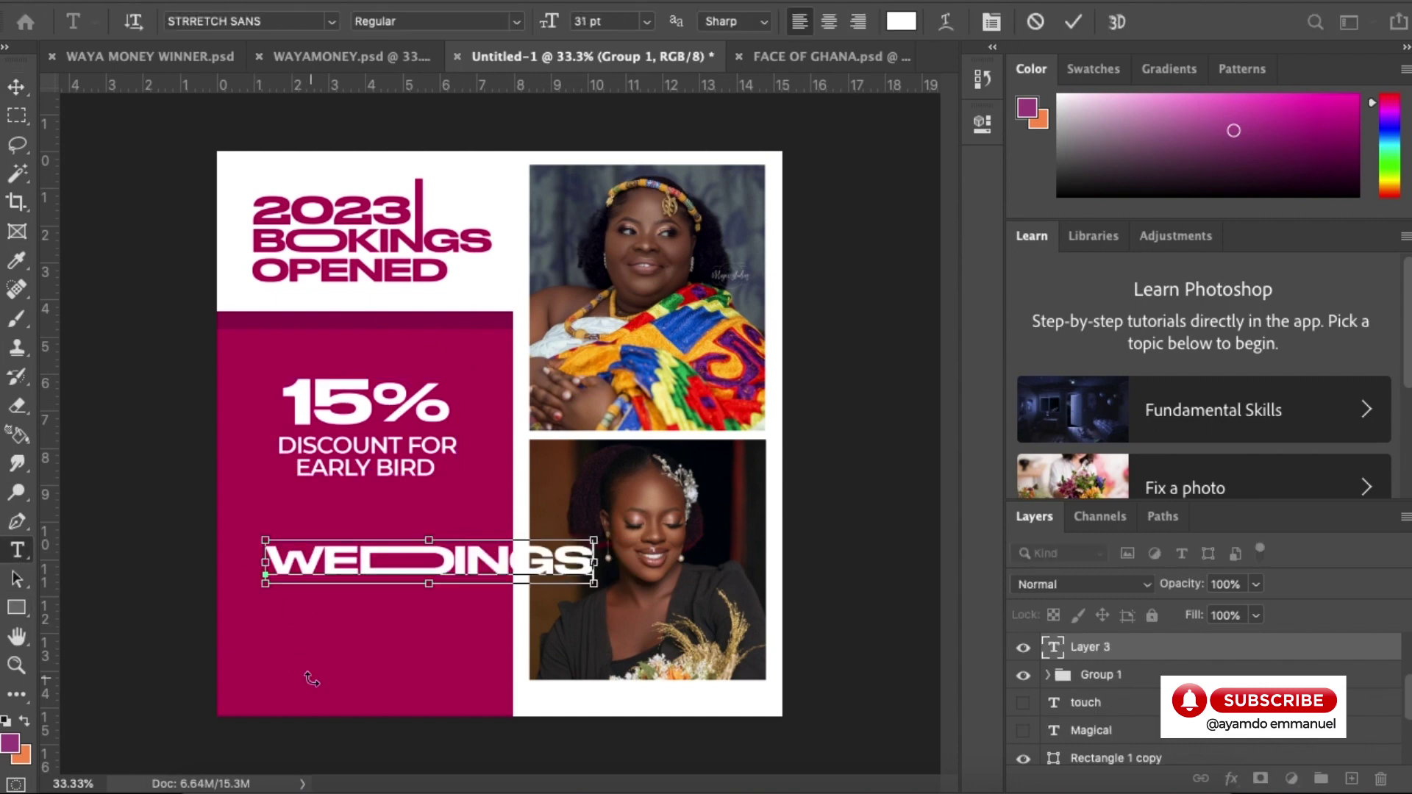
key(ctrl+a)
click(331, 22)
click(243, 111)
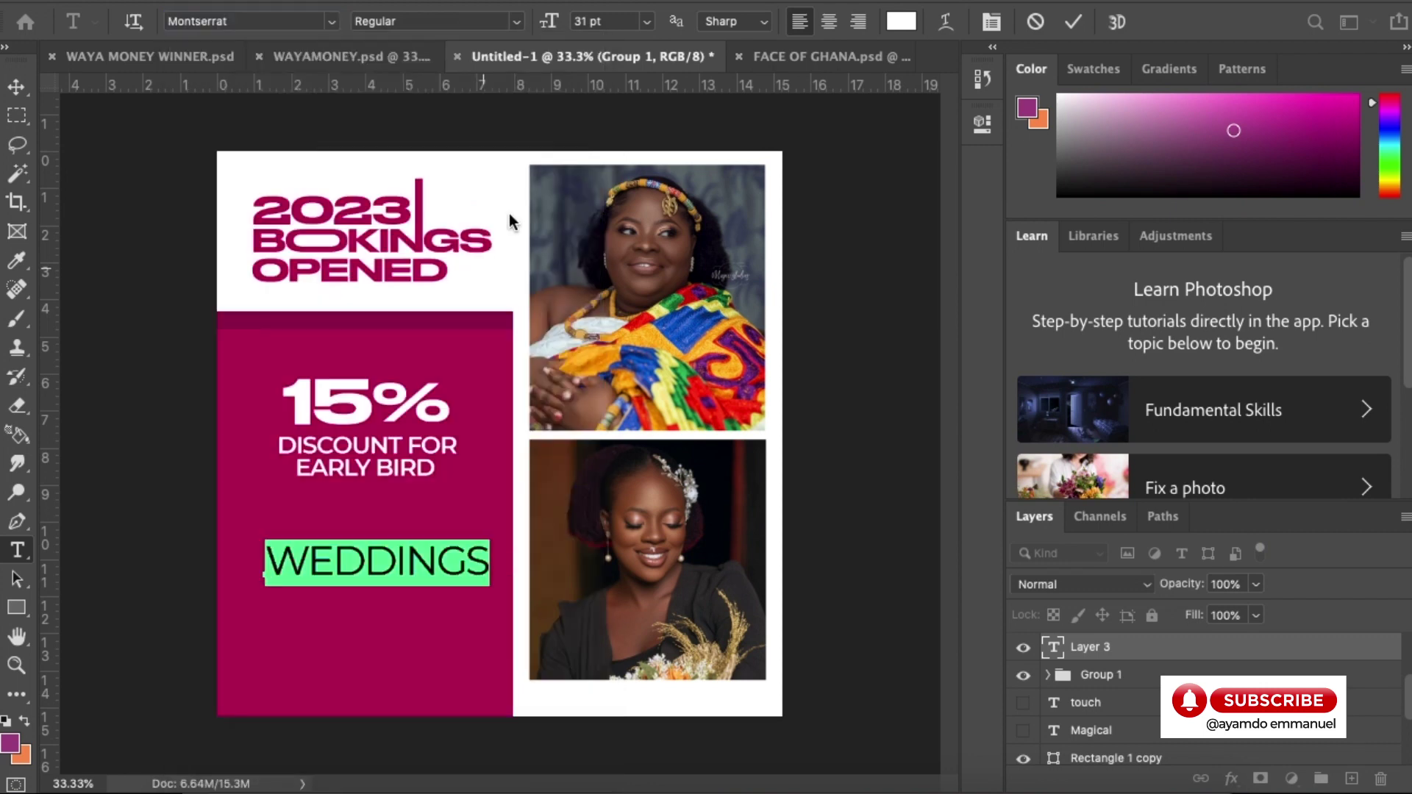
click(983, 122)
click(506, 22)
click(475, 95)
drag(550, 22, 534, 28)
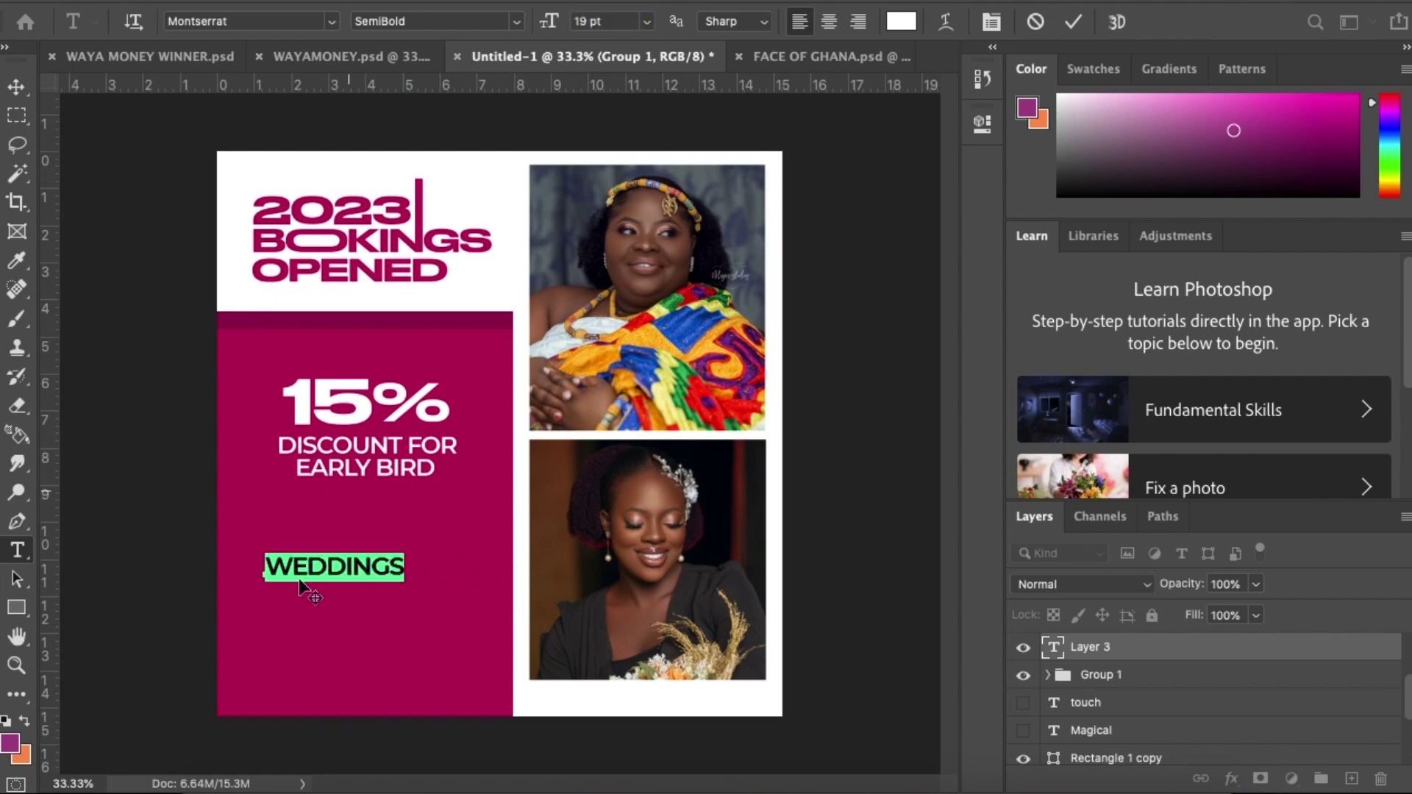
drag(300, 584, 302, 542)
click(1073, 23)
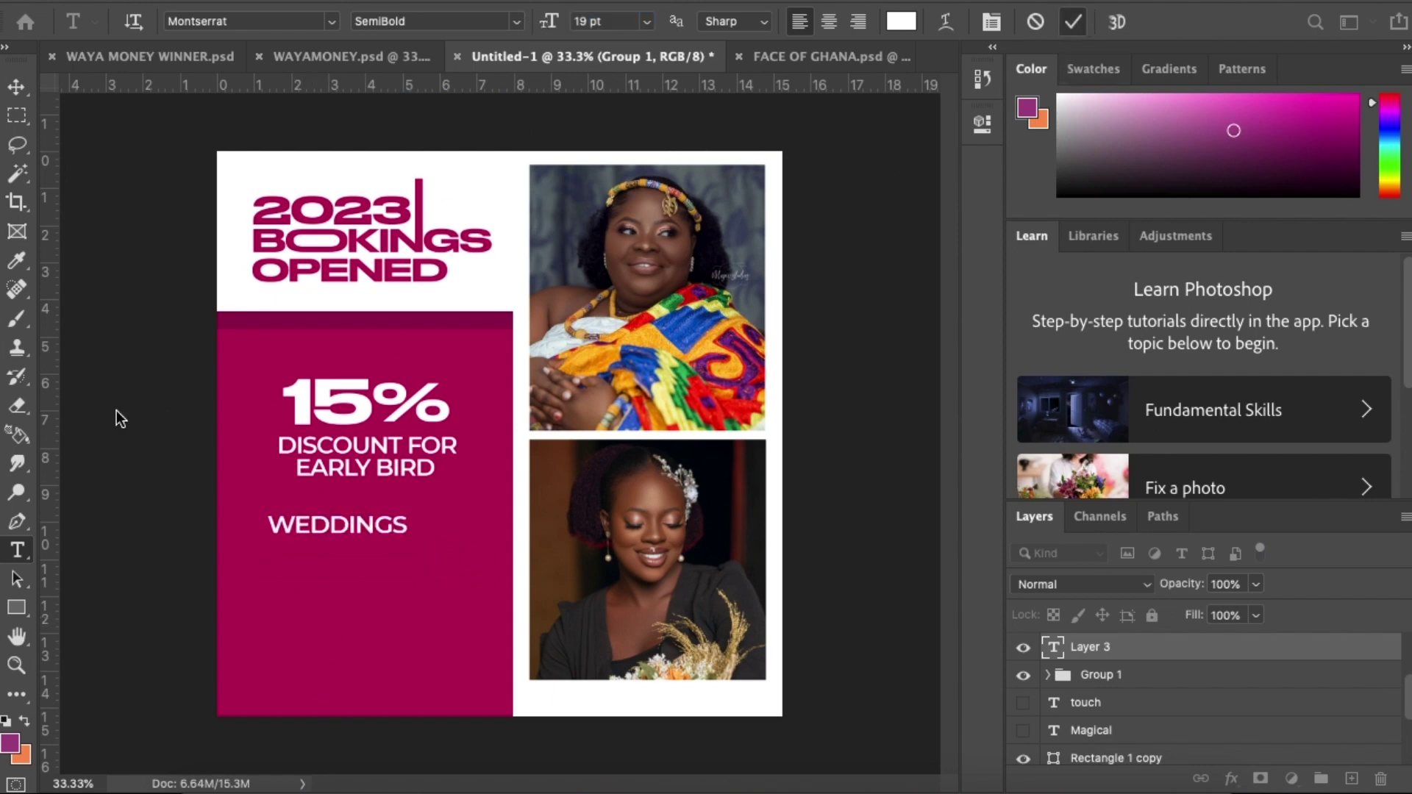
Align WEDDINGS to a vertical guide and duplicate it onto two lines below
drag(45, 399, 253, 394)
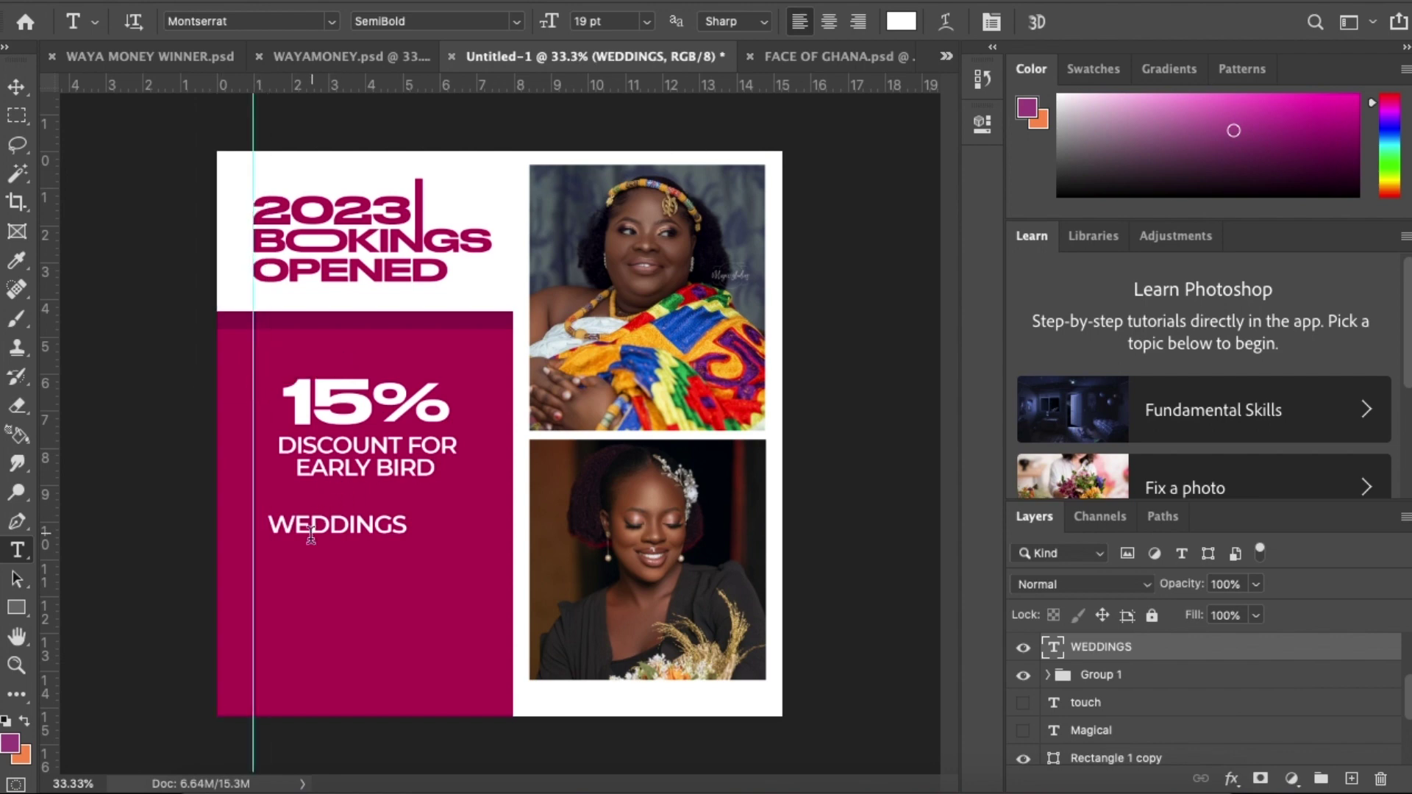
drag(330, 591, 314, 589)
click(16, 87)
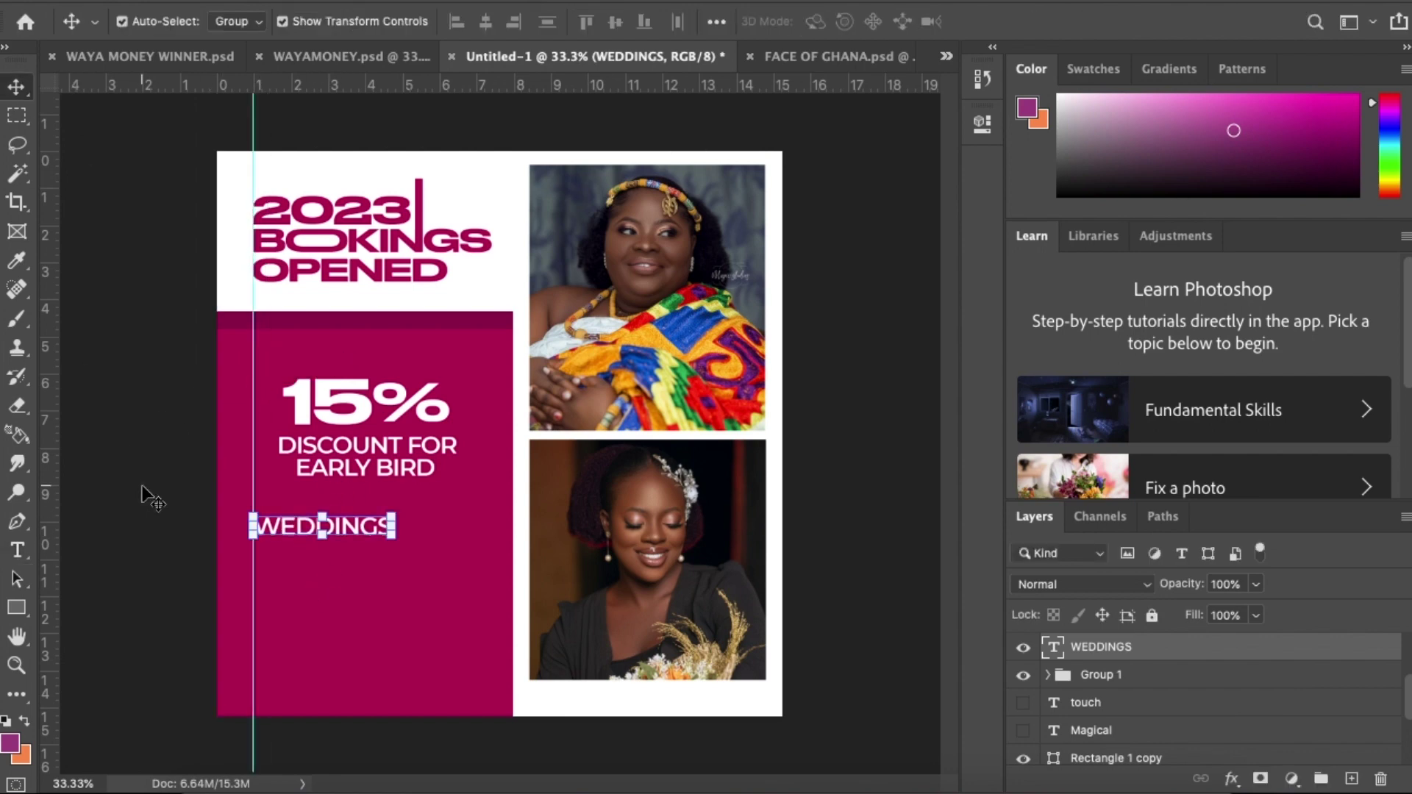
drag(350, 527, 352, 578)
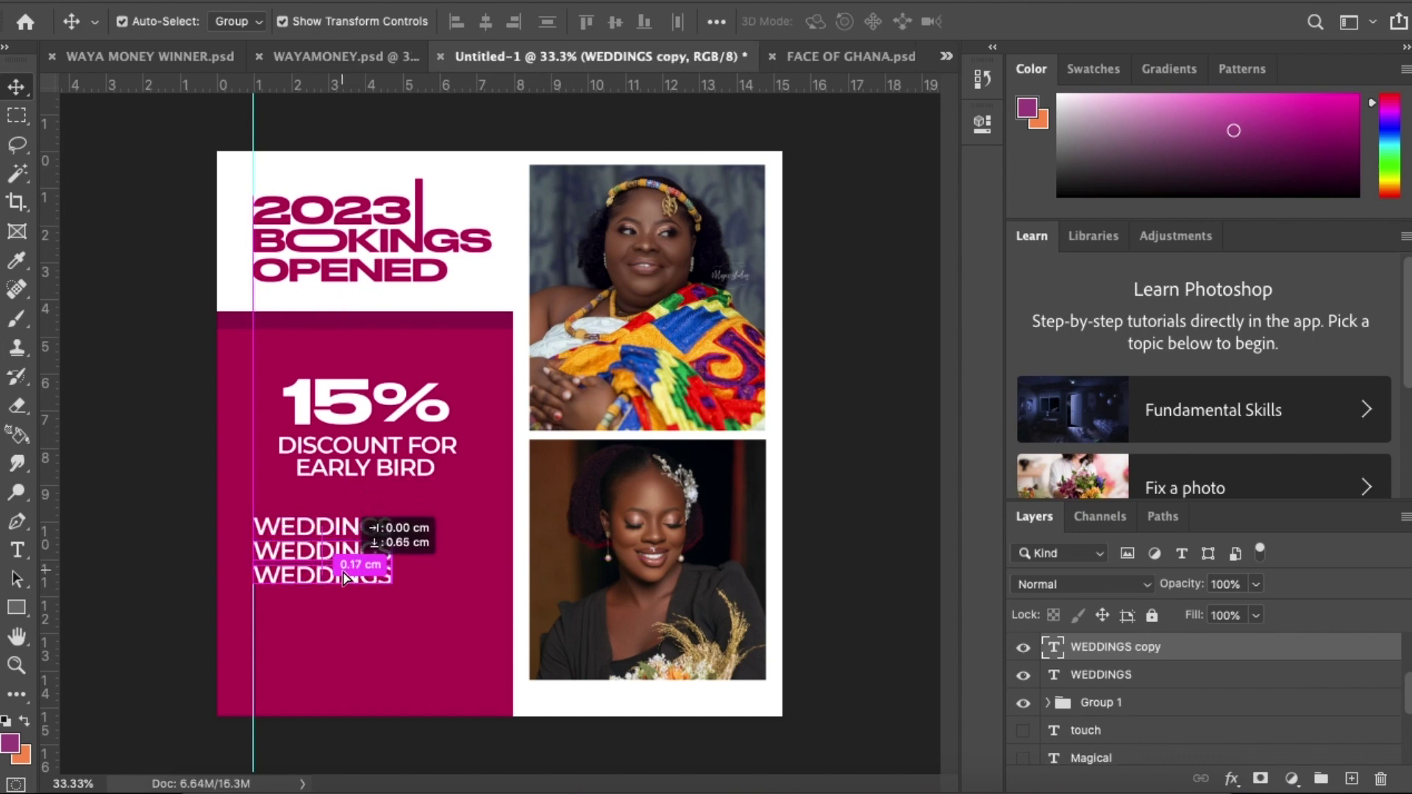
click(886, 366)
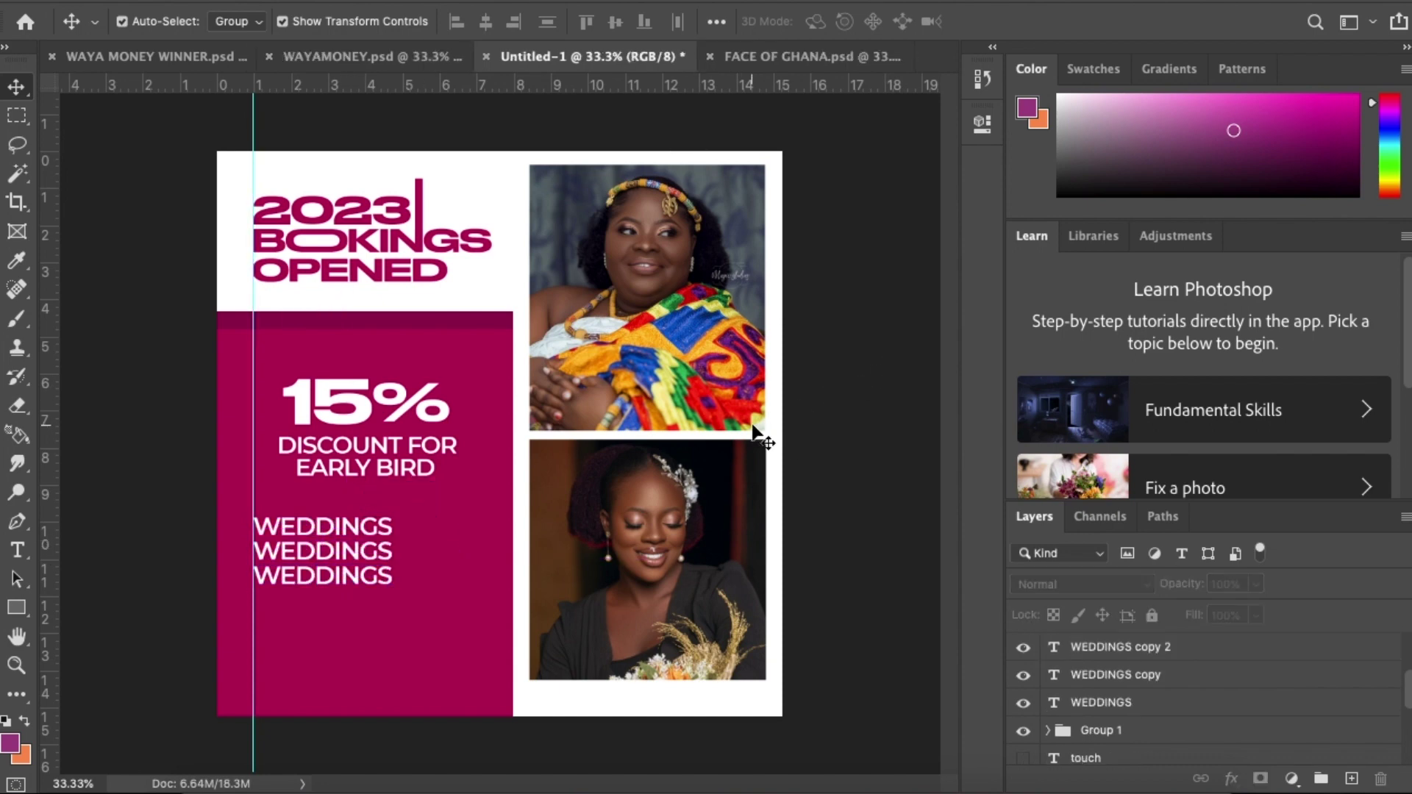
Retype the first services line as ENGAGEMENT and move the gold headline group down
click(17, 550)
double_click(303, 524)
text(E)
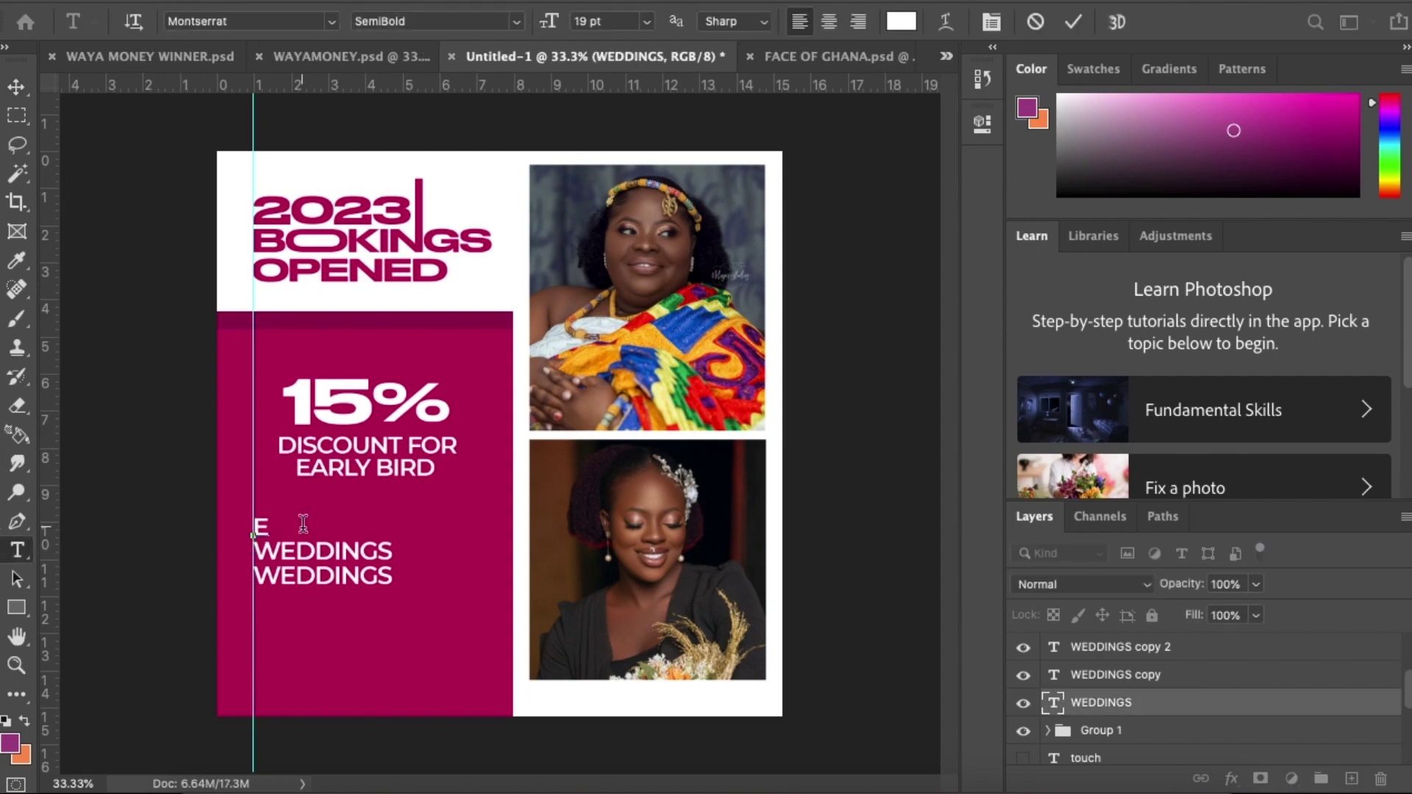
text(NGAGEMENT)
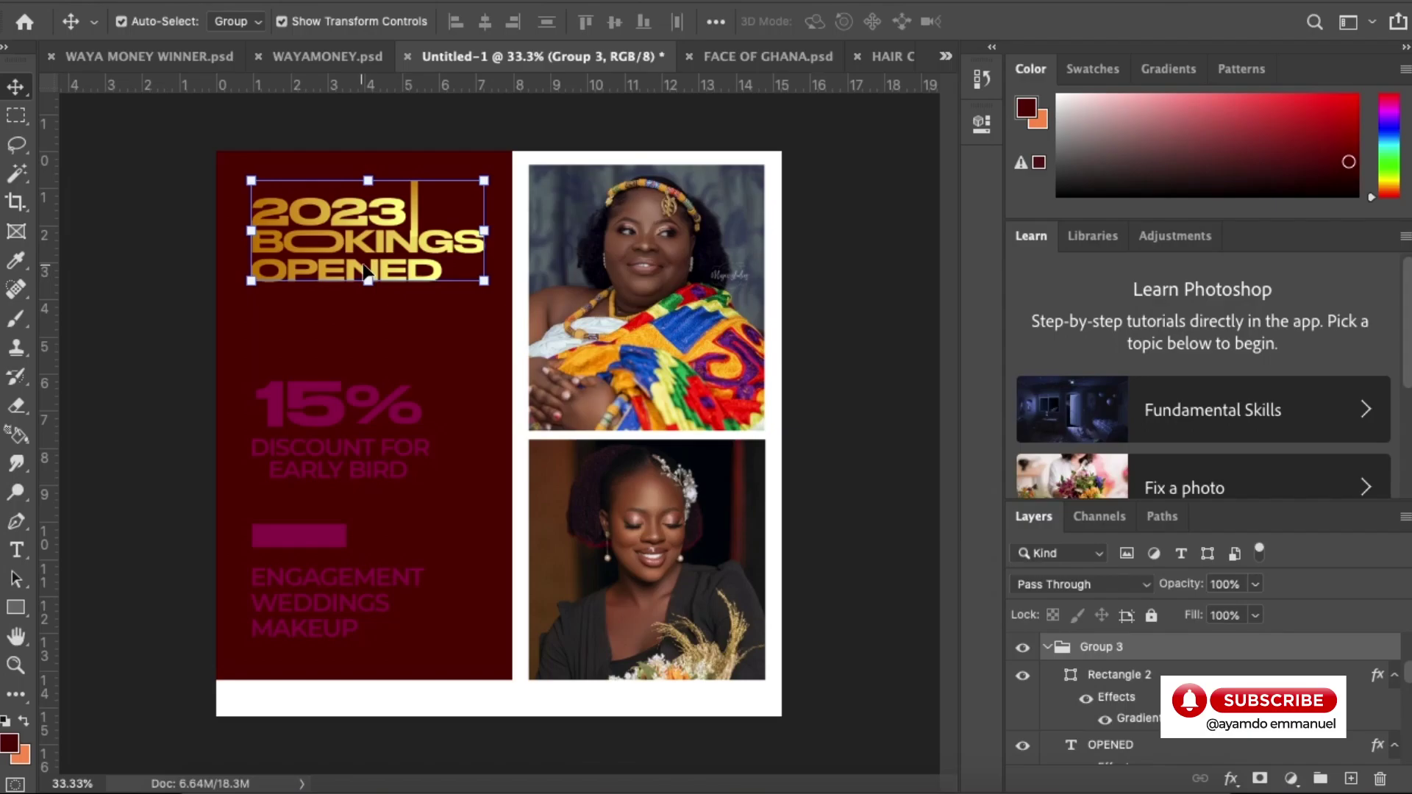
drag(350, 267, 350, 328)
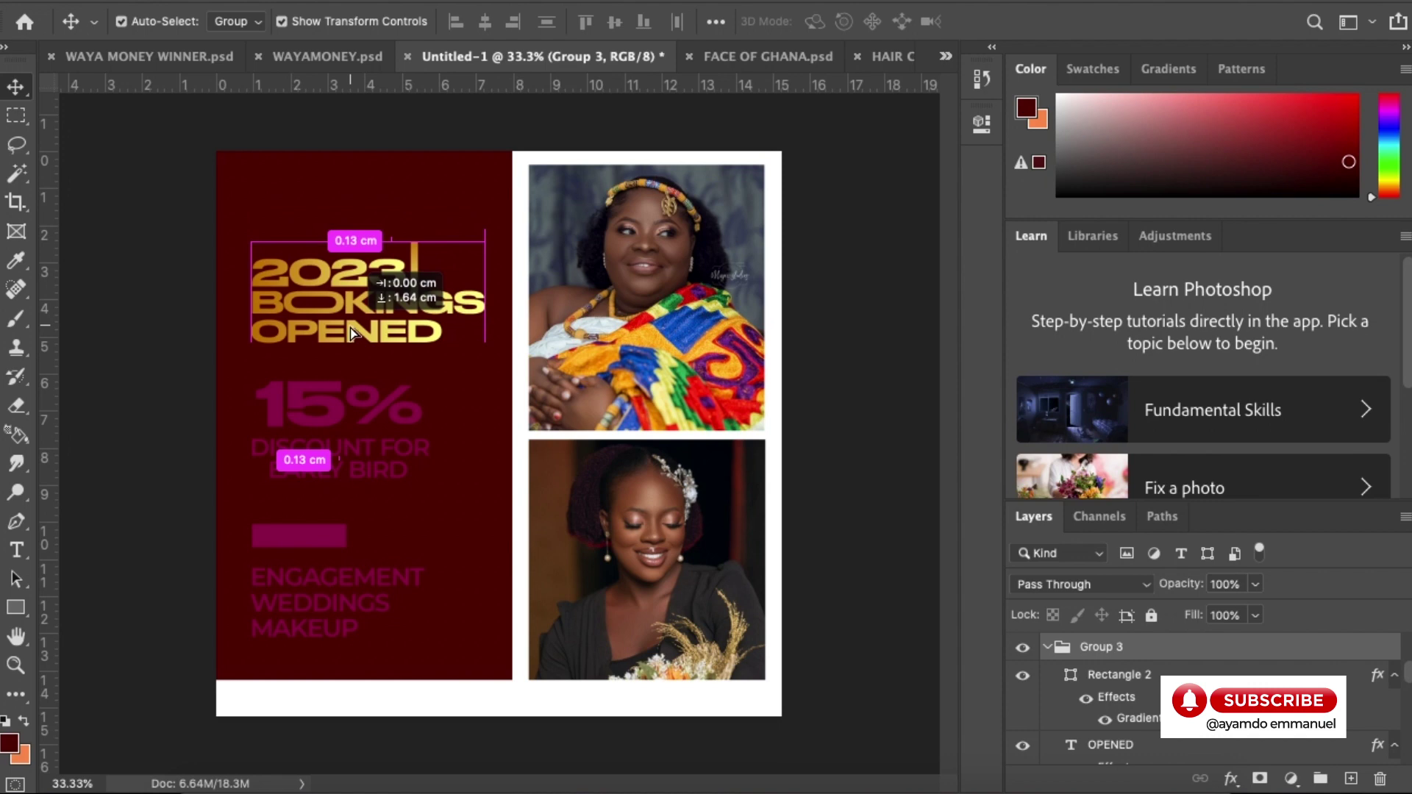
Nudge the 15% discount group slightly down and check the ENGAGEMENT line's text colour
drag(324, 419, 325, 429)
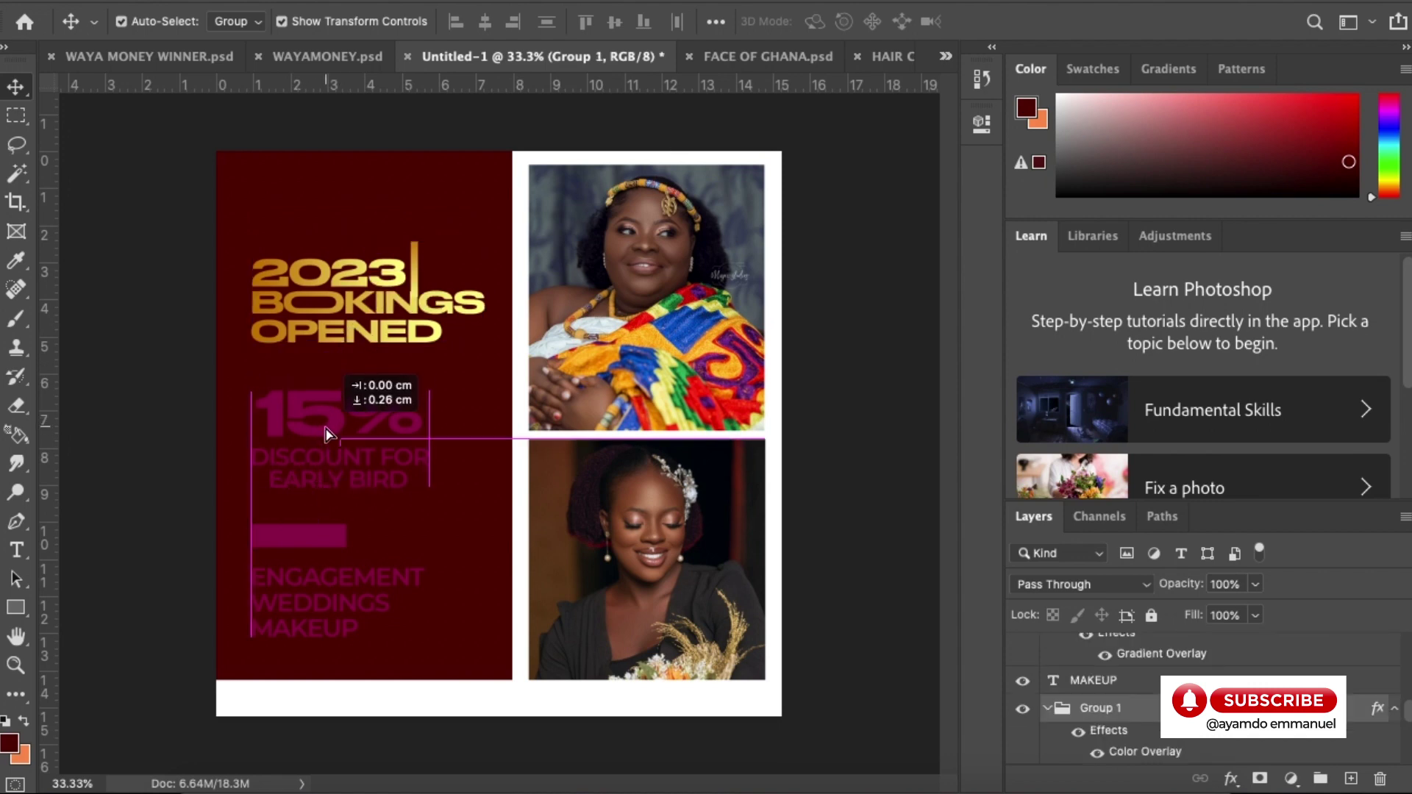
key(t)
double_click(334, 585)
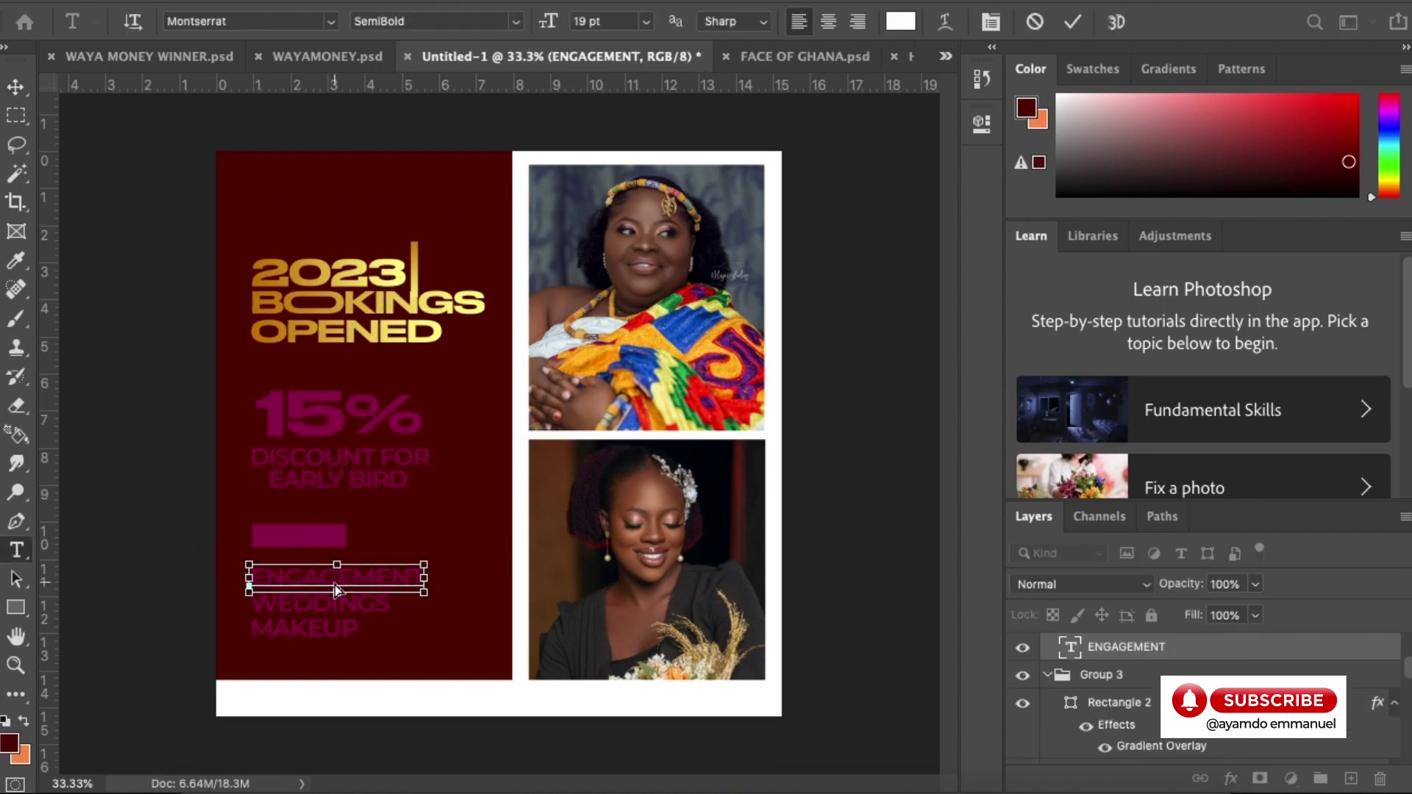
click(912, 22)
click(1340, 66)
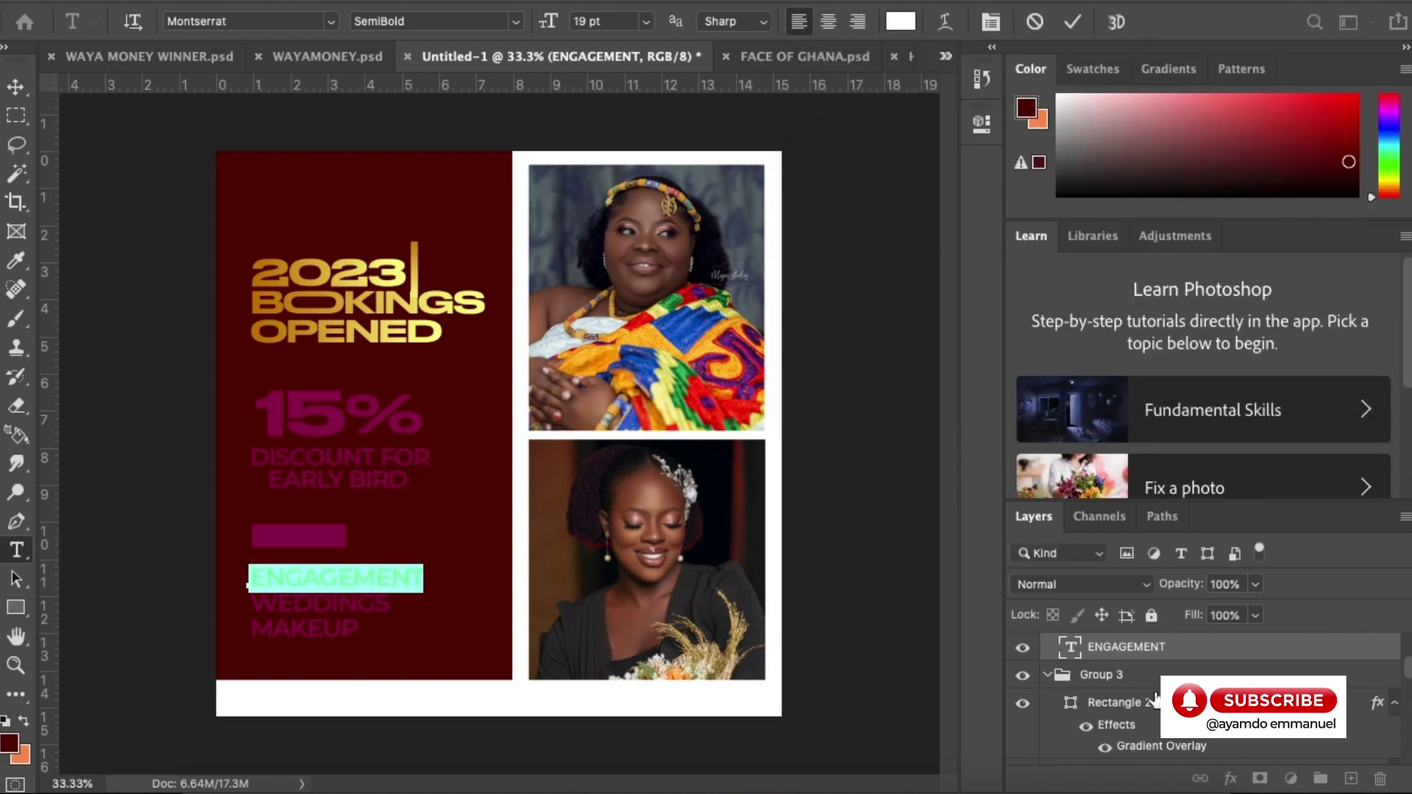
click(1076, 19)
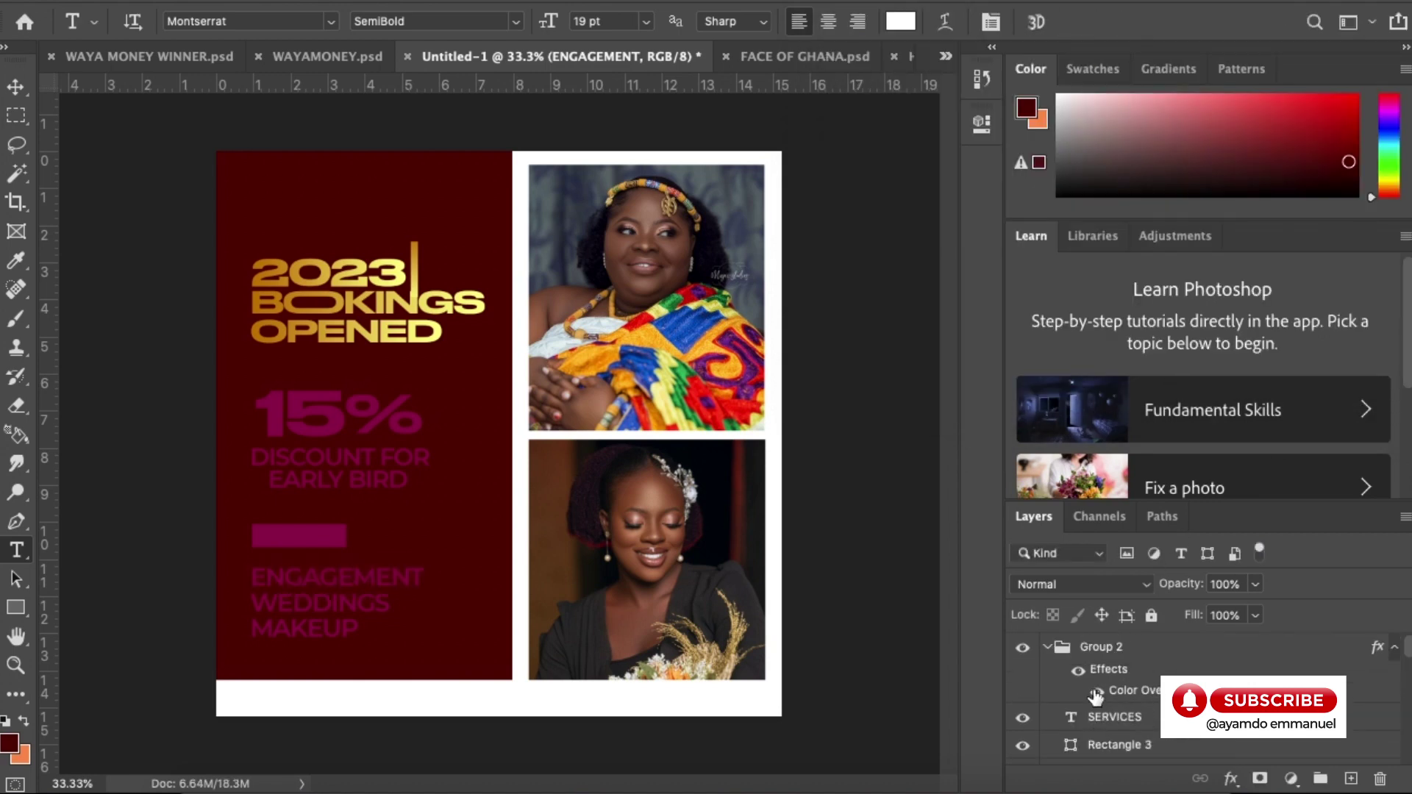
Retype the MAKEUP line and colour it white (#ffffff)
double_click(299, 620)
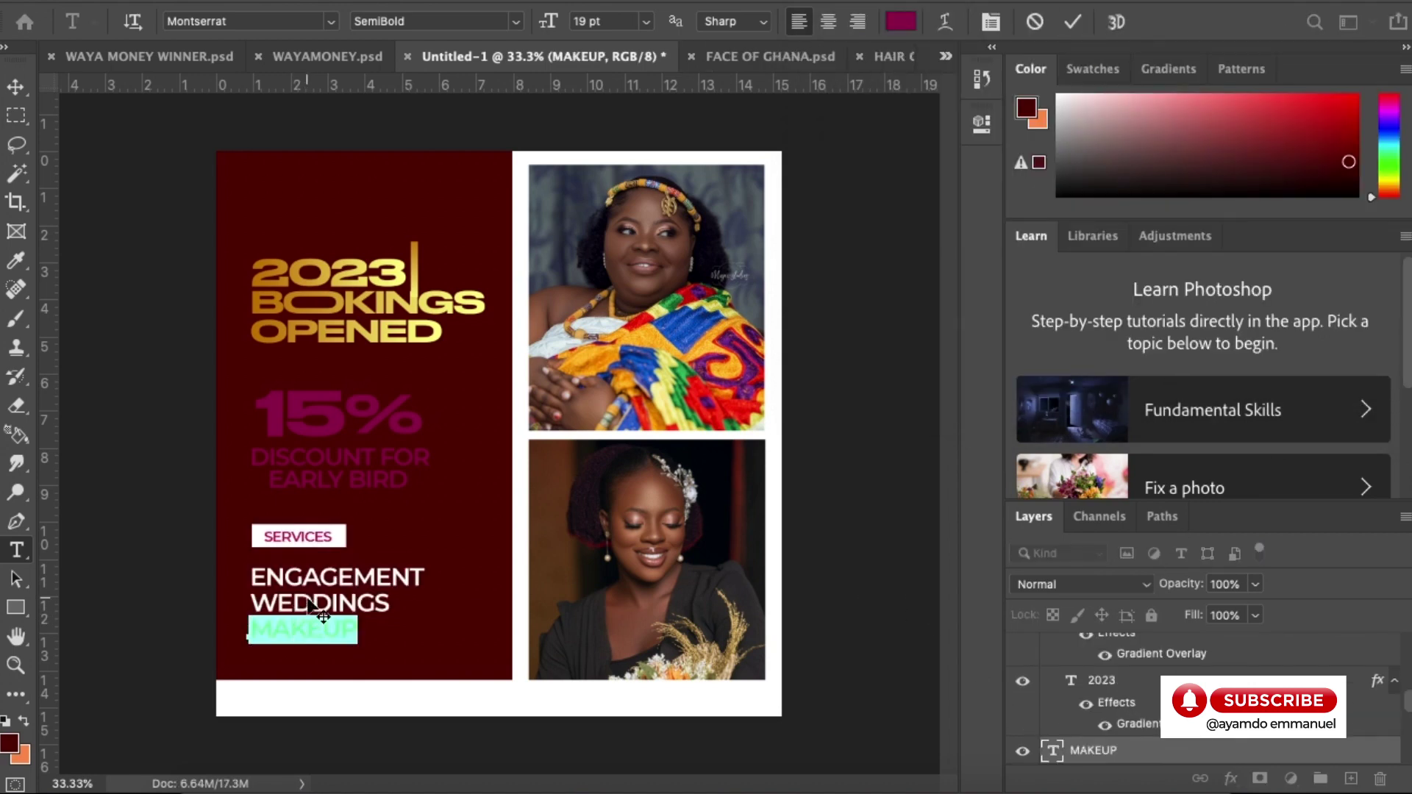
text(Makeup)
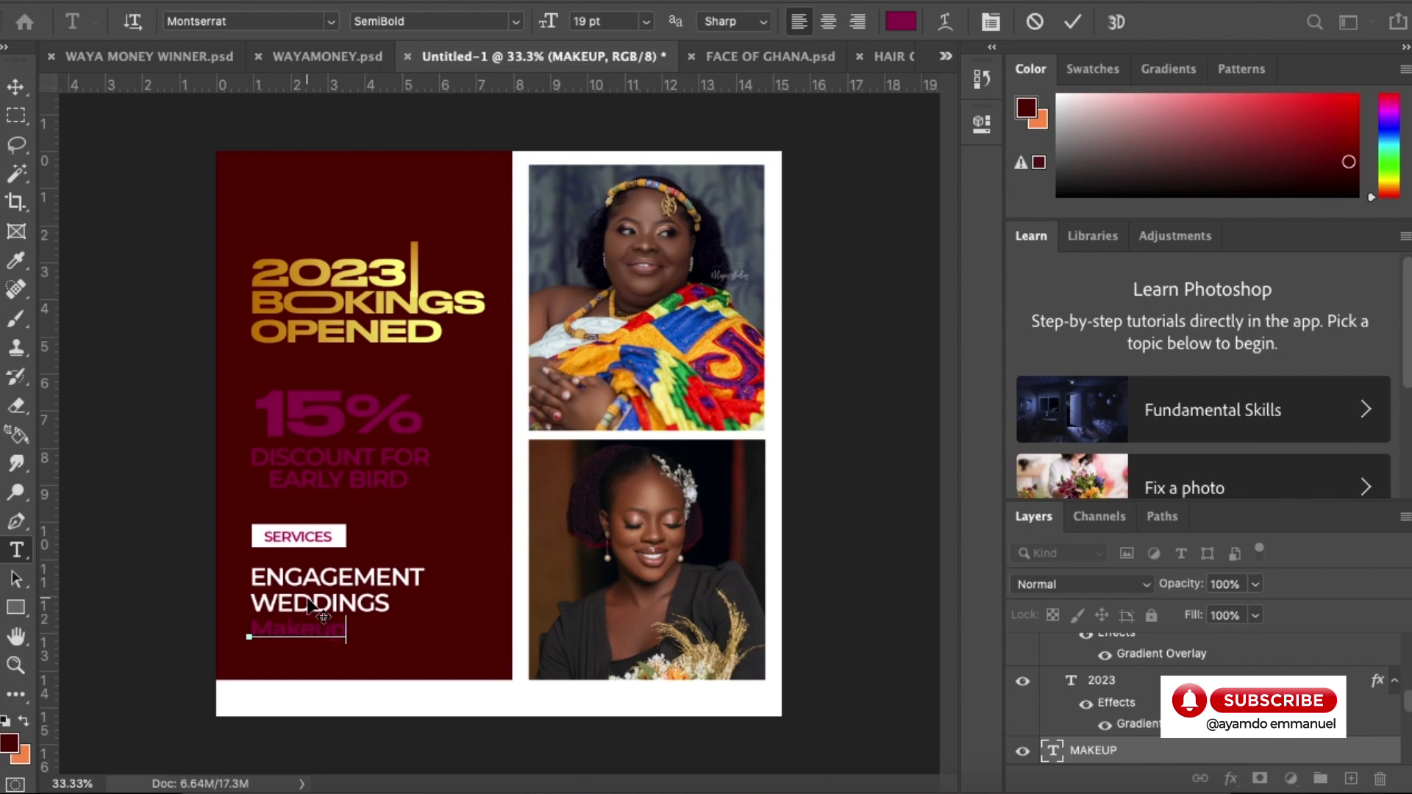
key(ctrl+a)
click(900, 22)
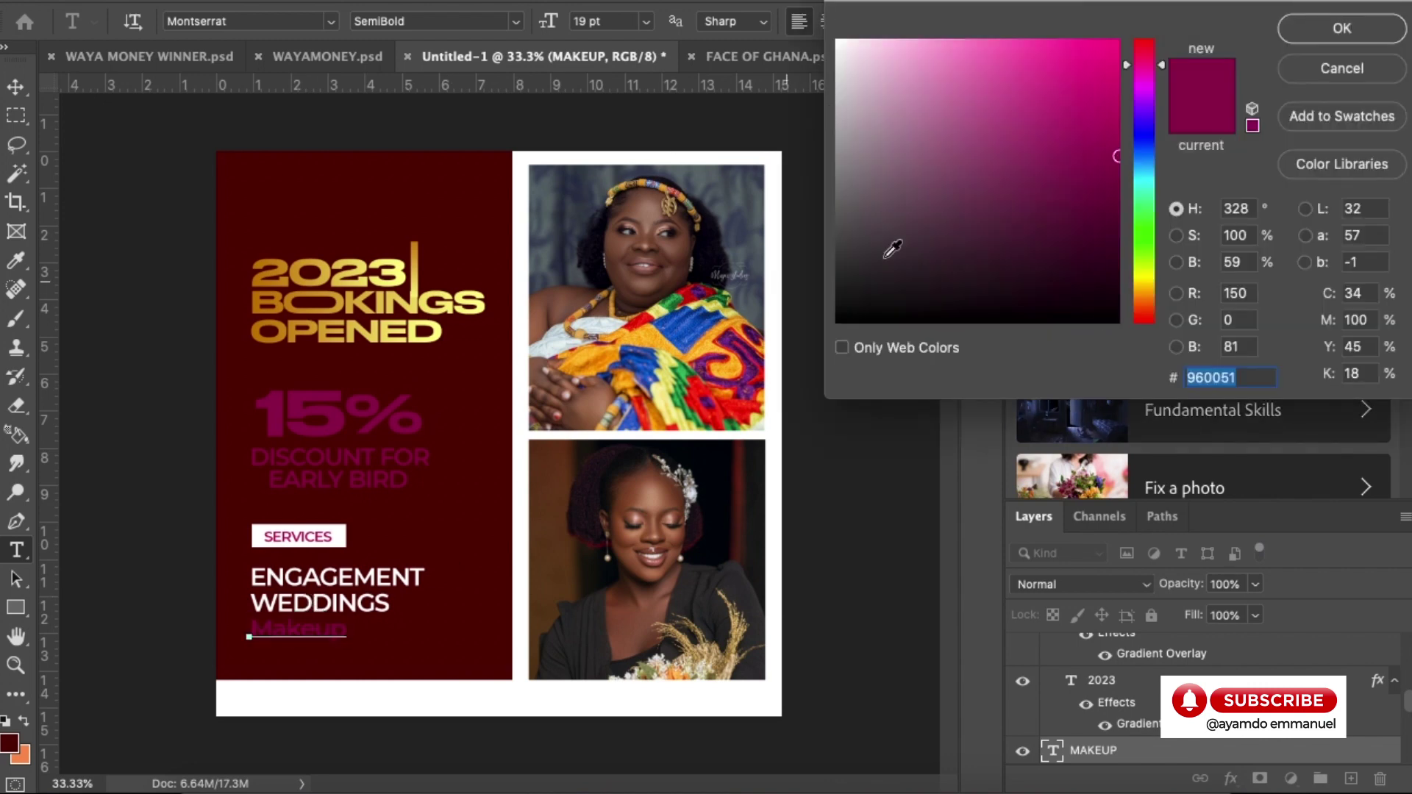
text(ffffff)
click(1367, 26)
click(1070, 22)
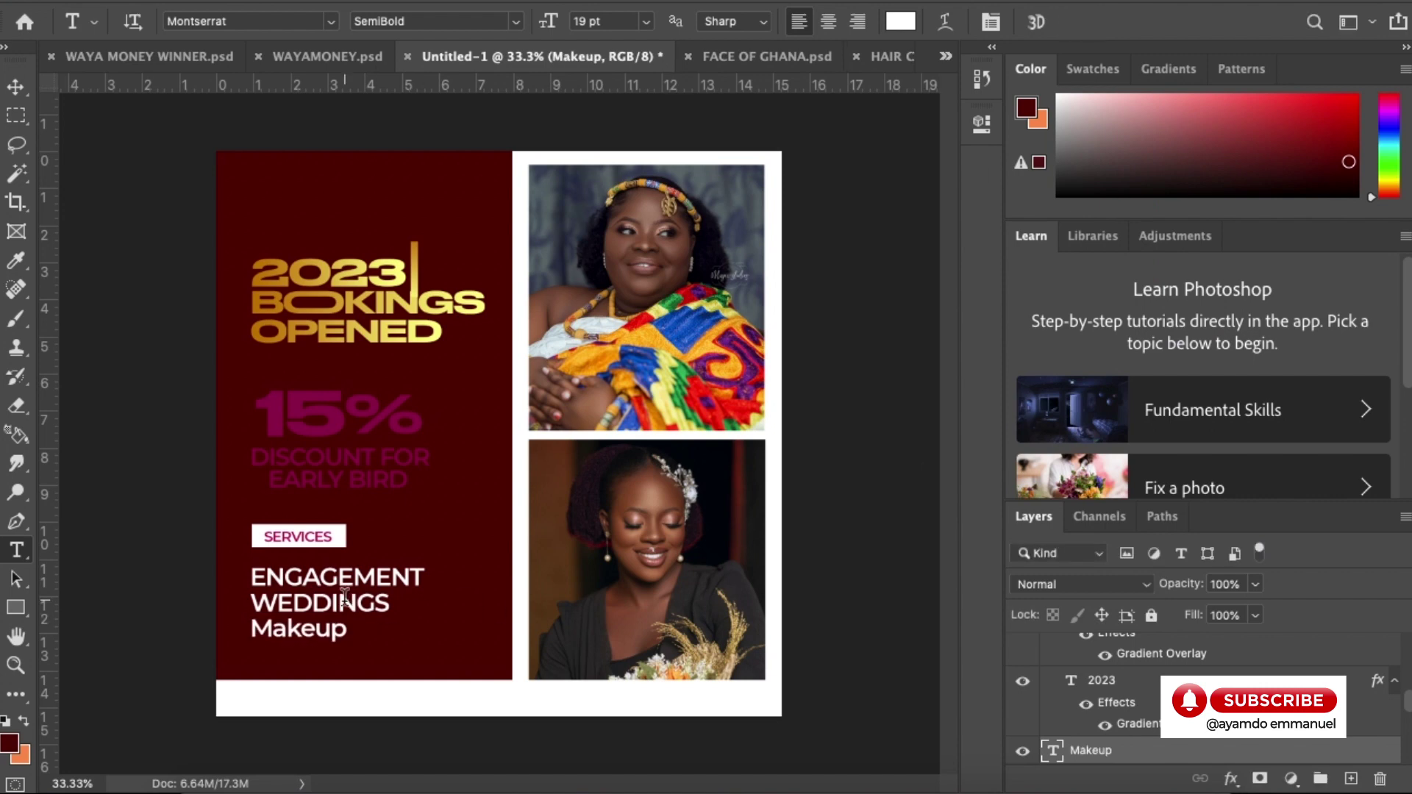
Retype the WEDDINGS and ENGAGEMENT service lines as 'Wedding' and 'Engagement'
double_click(327, 608)
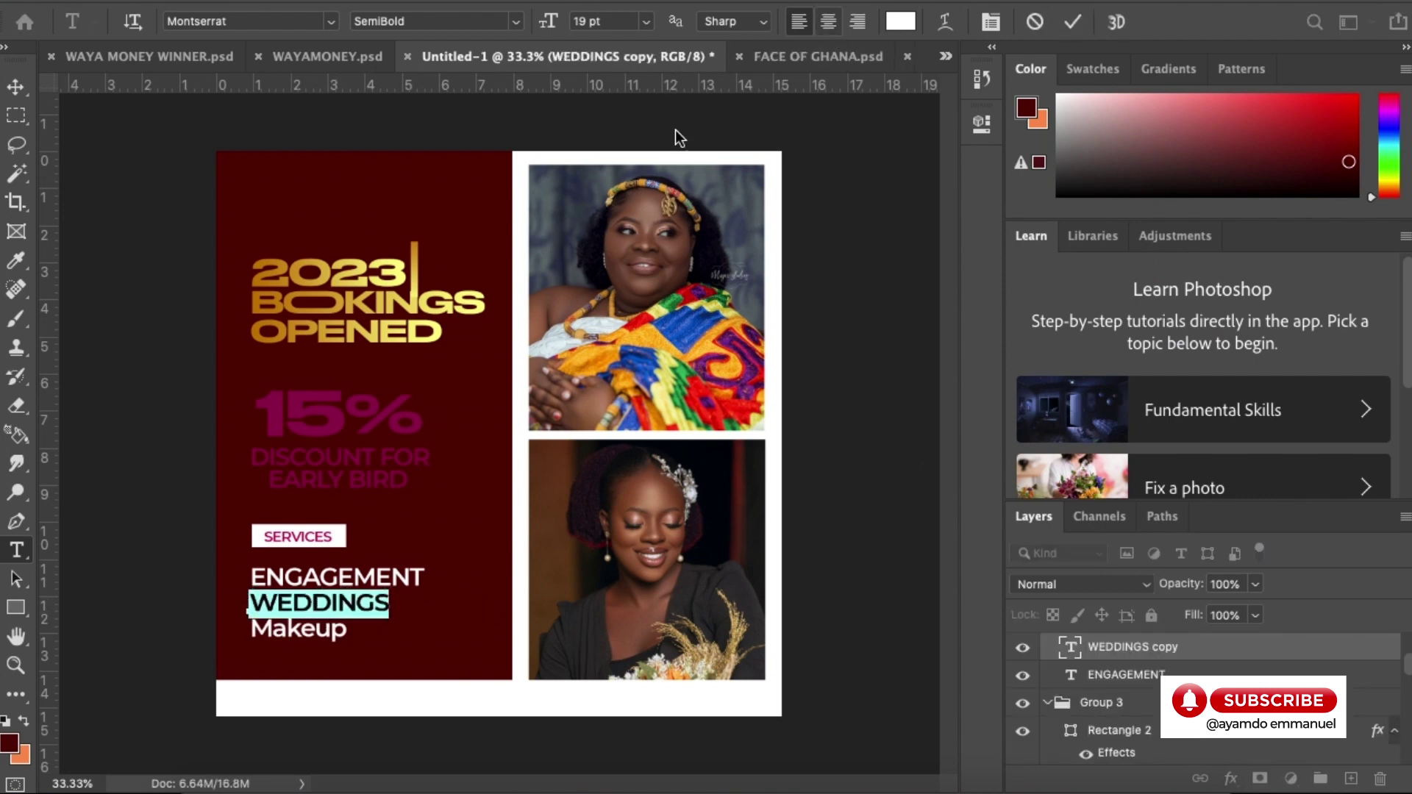
text(Wedding)
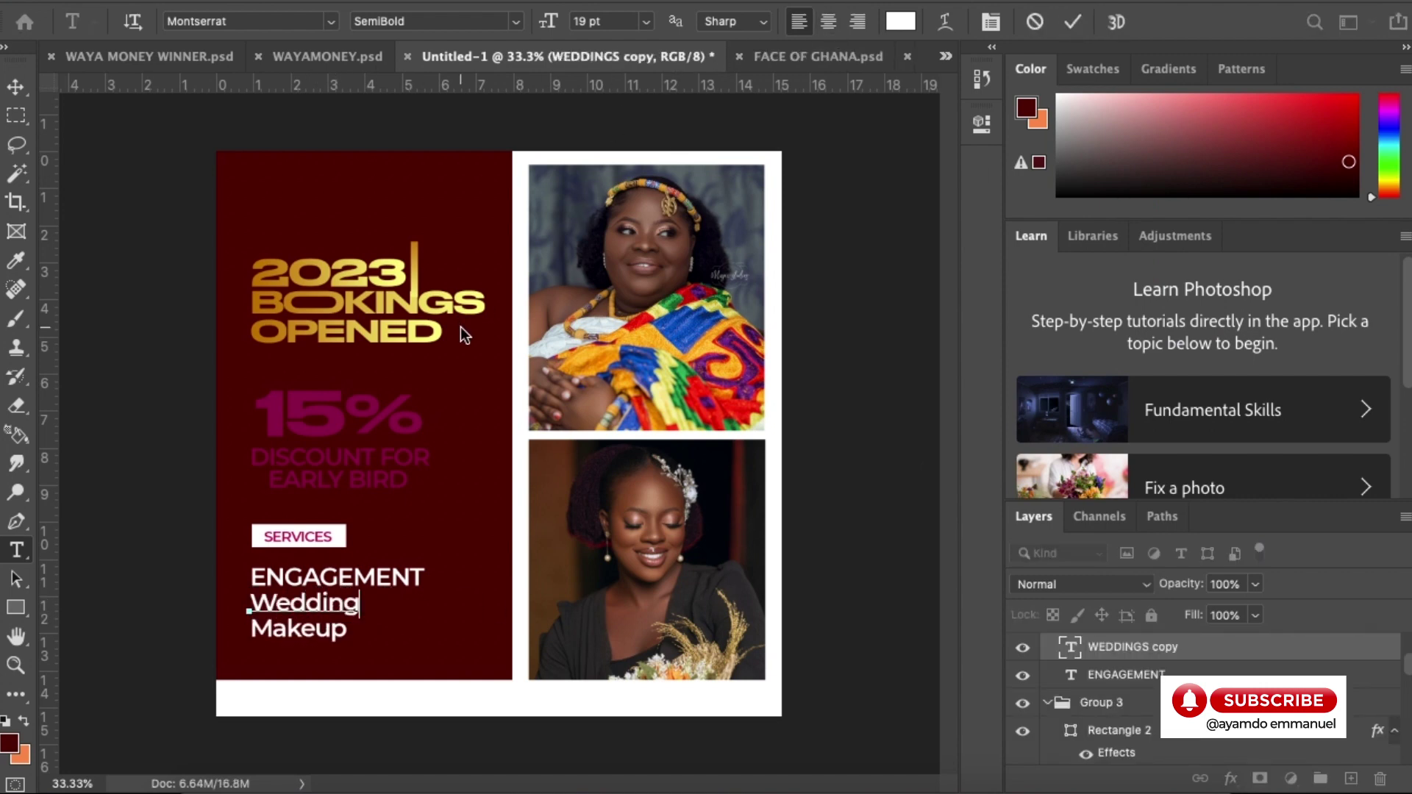
click(1072, 22)
double_click(370, 577)
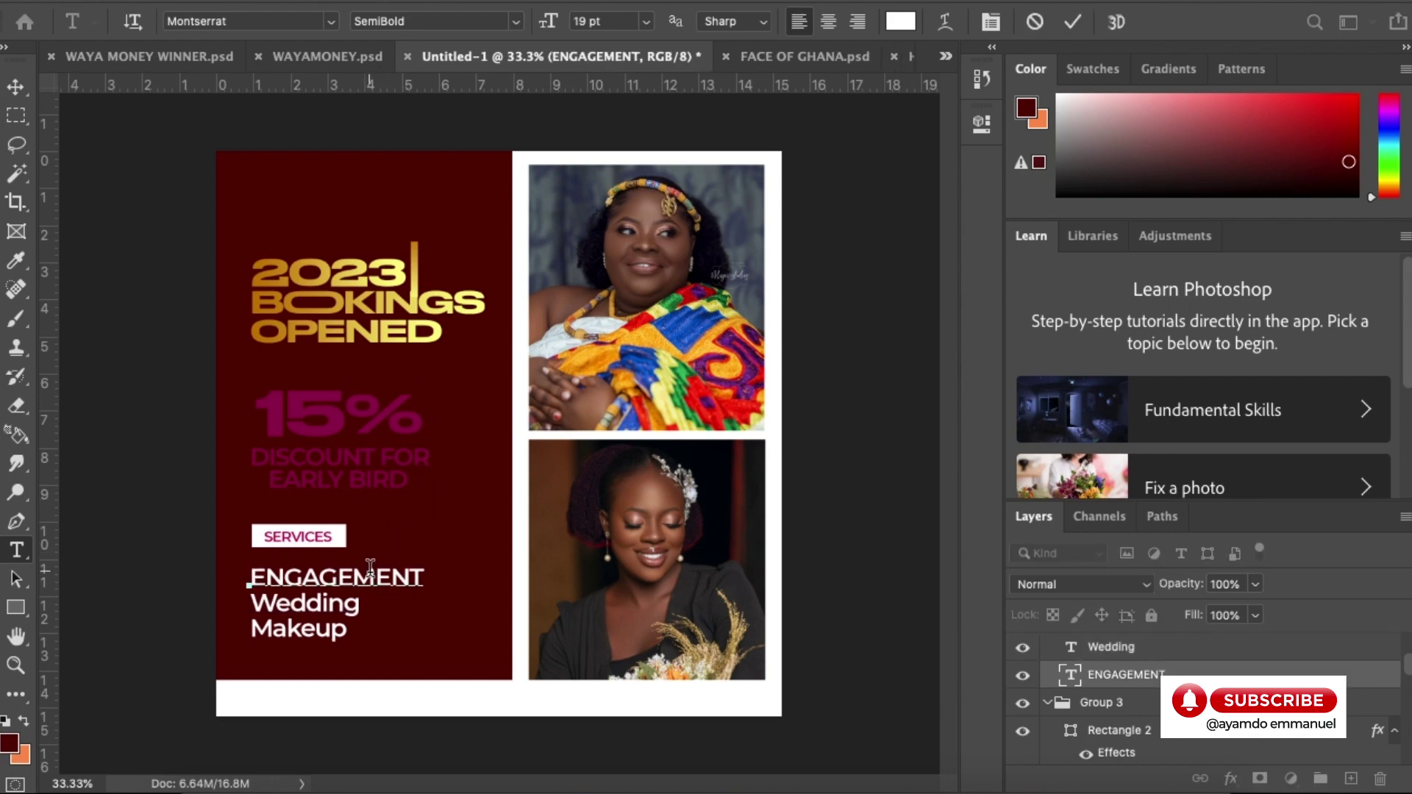
text(Engagement)
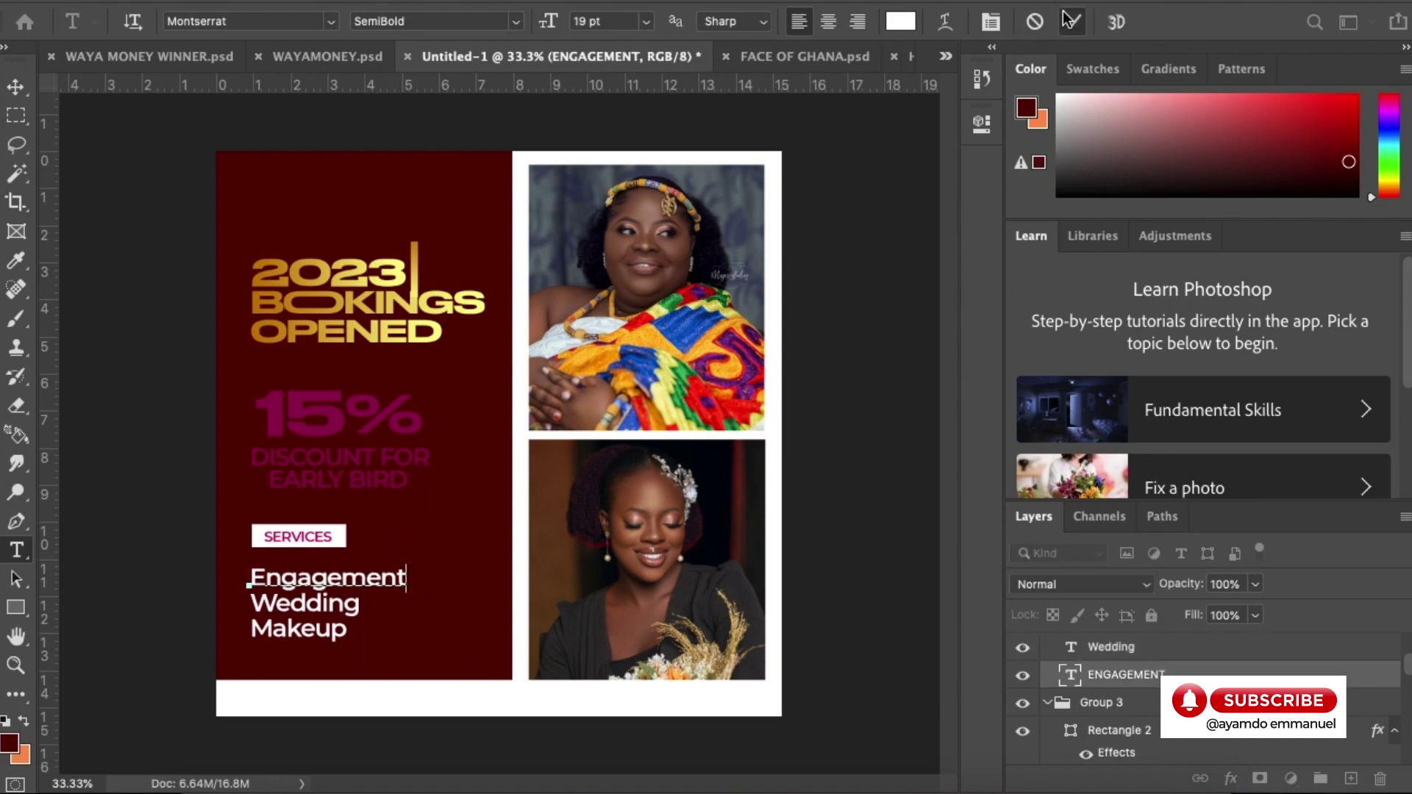
click(1072, 22)
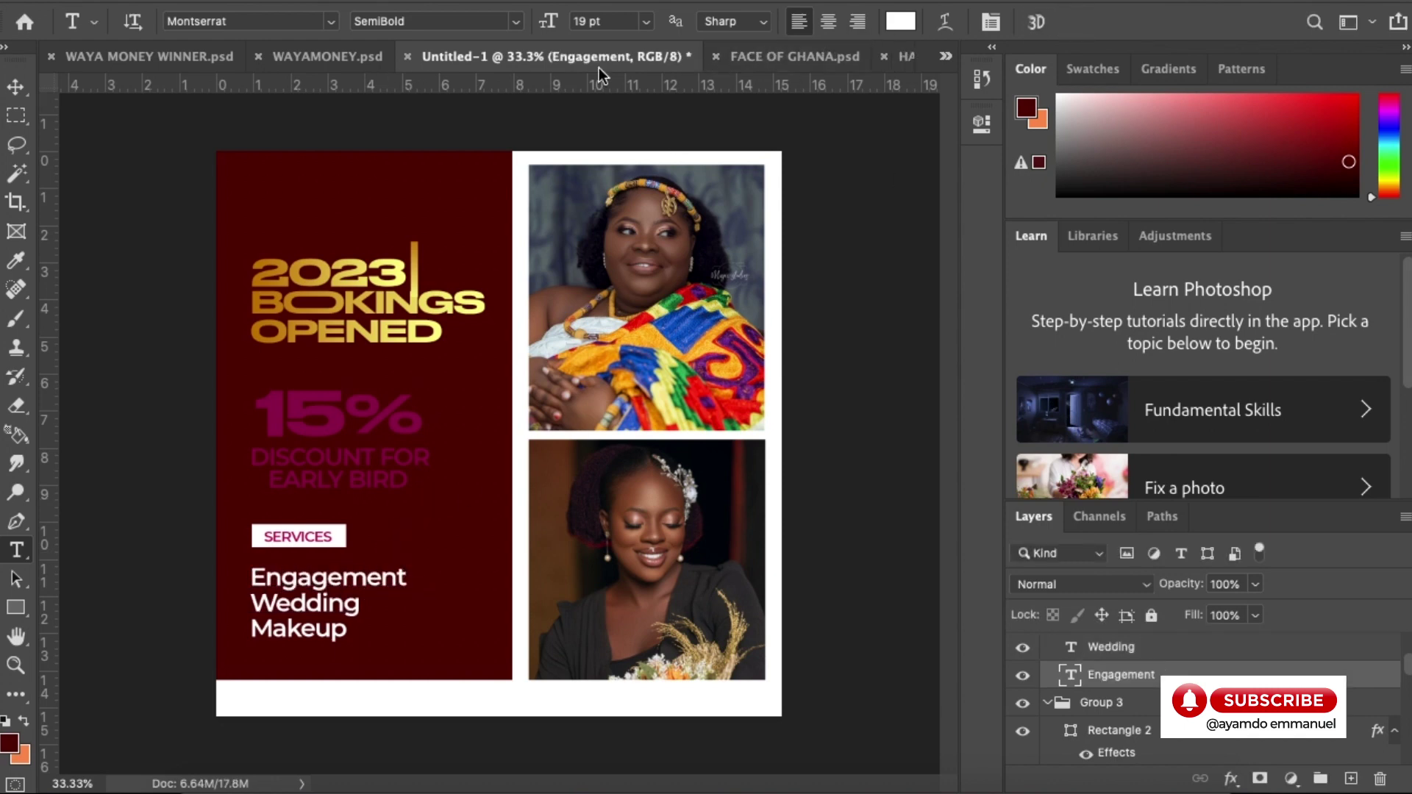
Nudge the Engagement and Makeup lines slightly upward
click(20, 89)
key(shift+Up)
key(shift+Up)
key(shift+Up)
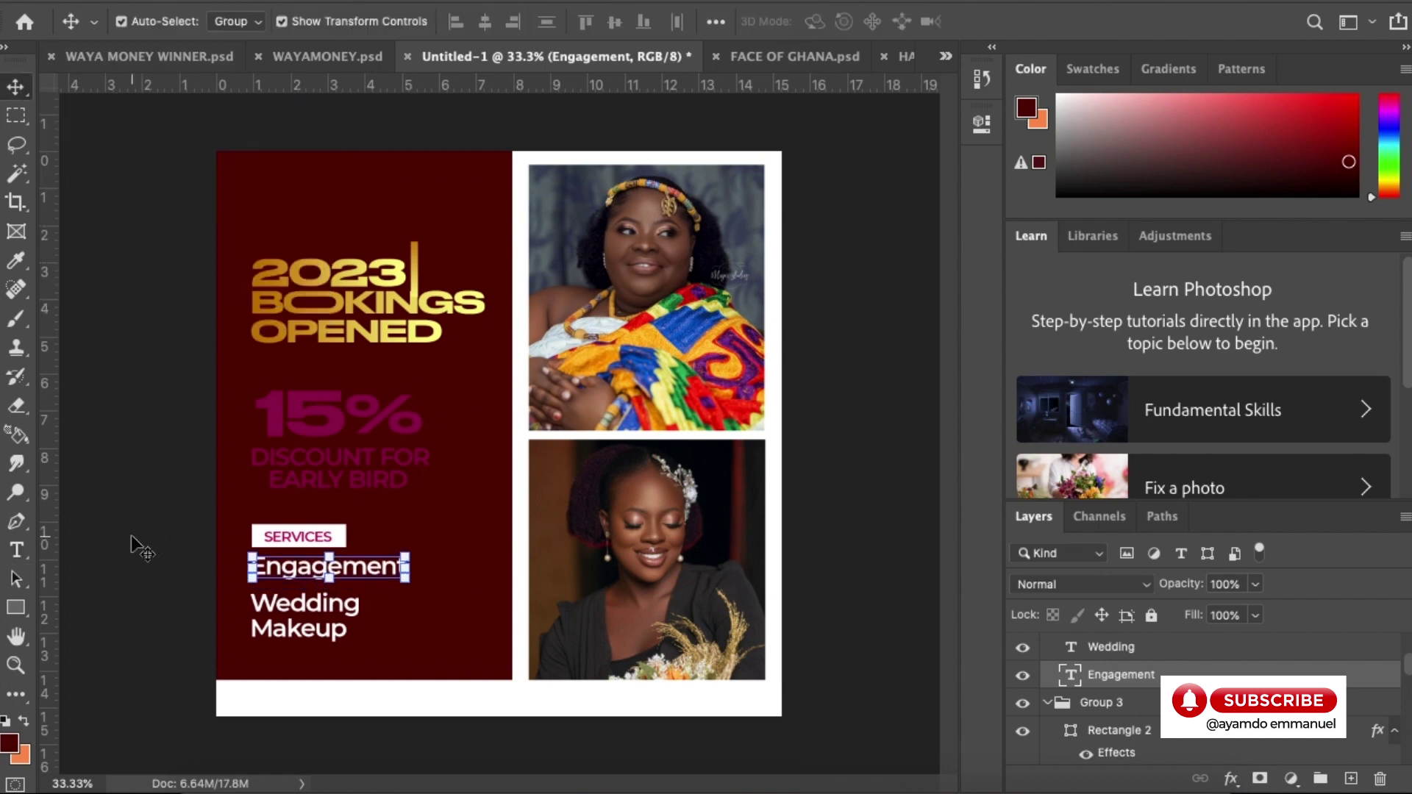
click(132, 542)
key(t)
click(294, 608)
click(15, 87)
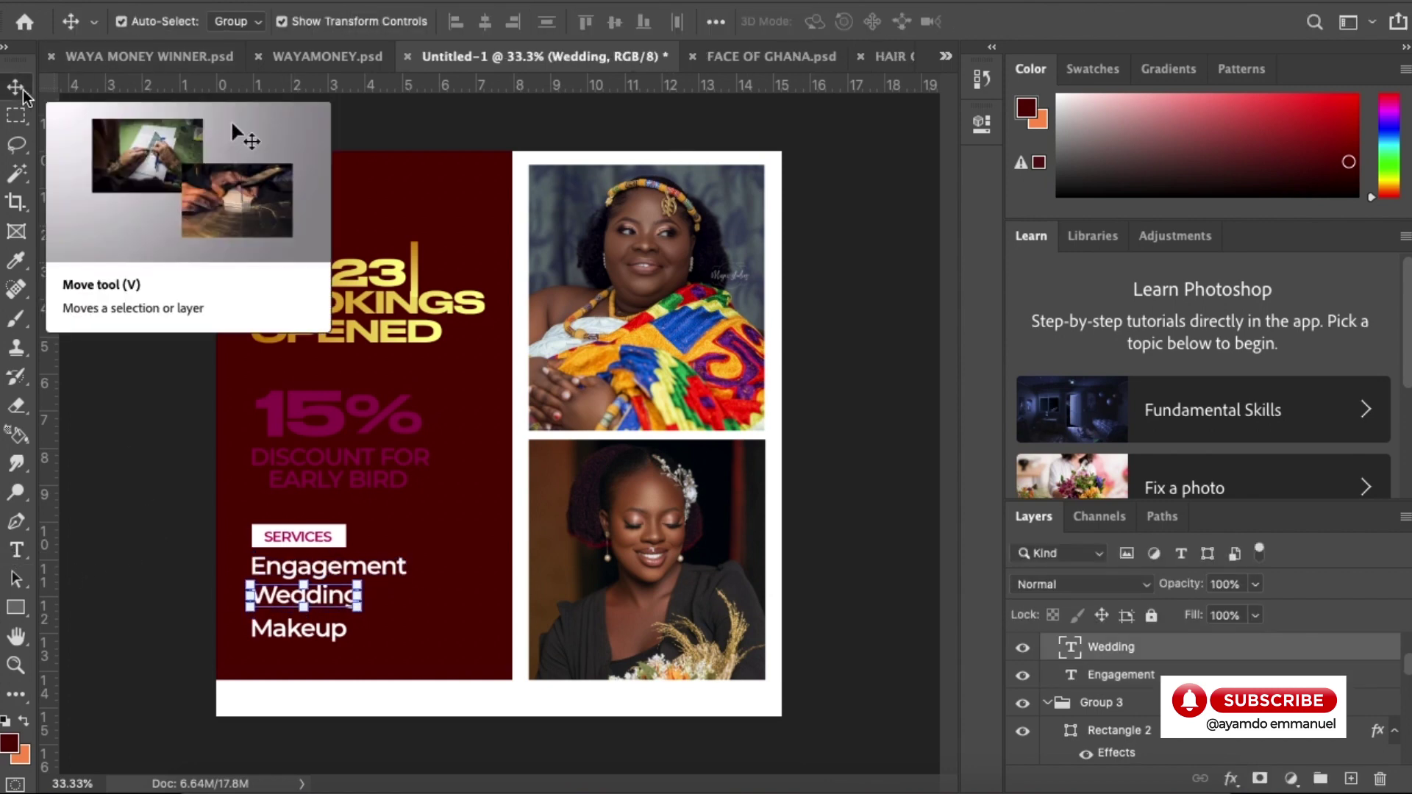
click(303, 631)
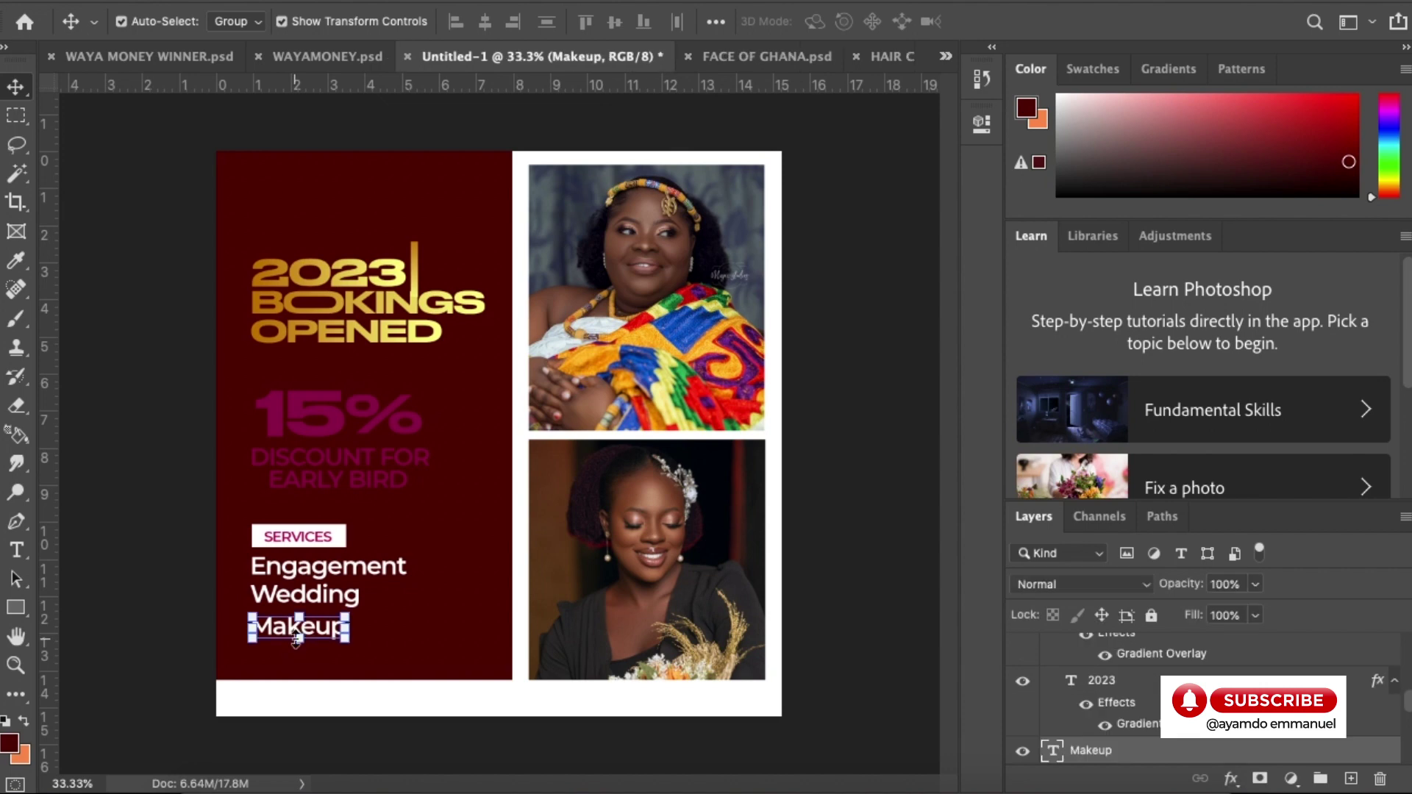
key(shift+Up)
key(shift+Up)
click(129, 613)
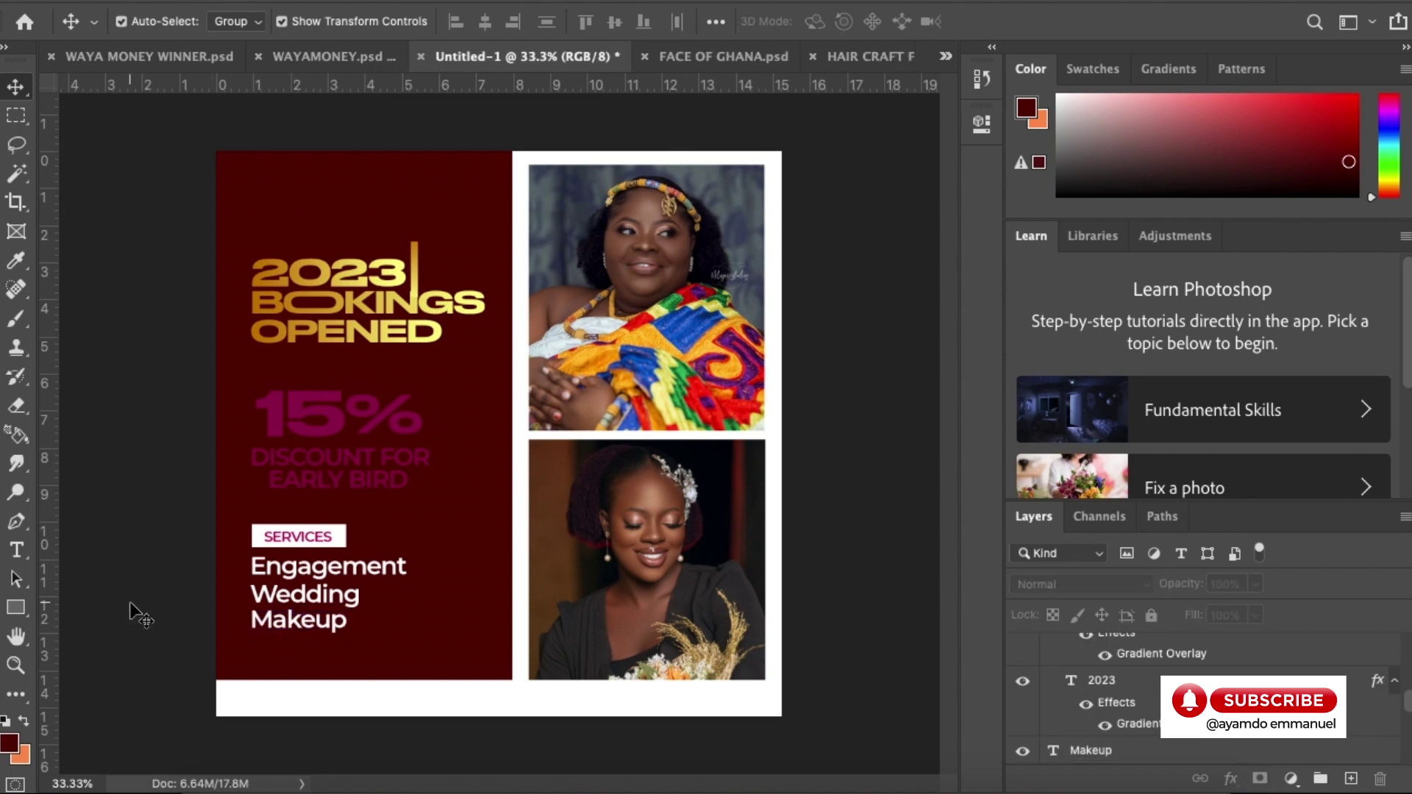
Reapply white #ffffff to the whole MAKEUP word
click(16, 550)
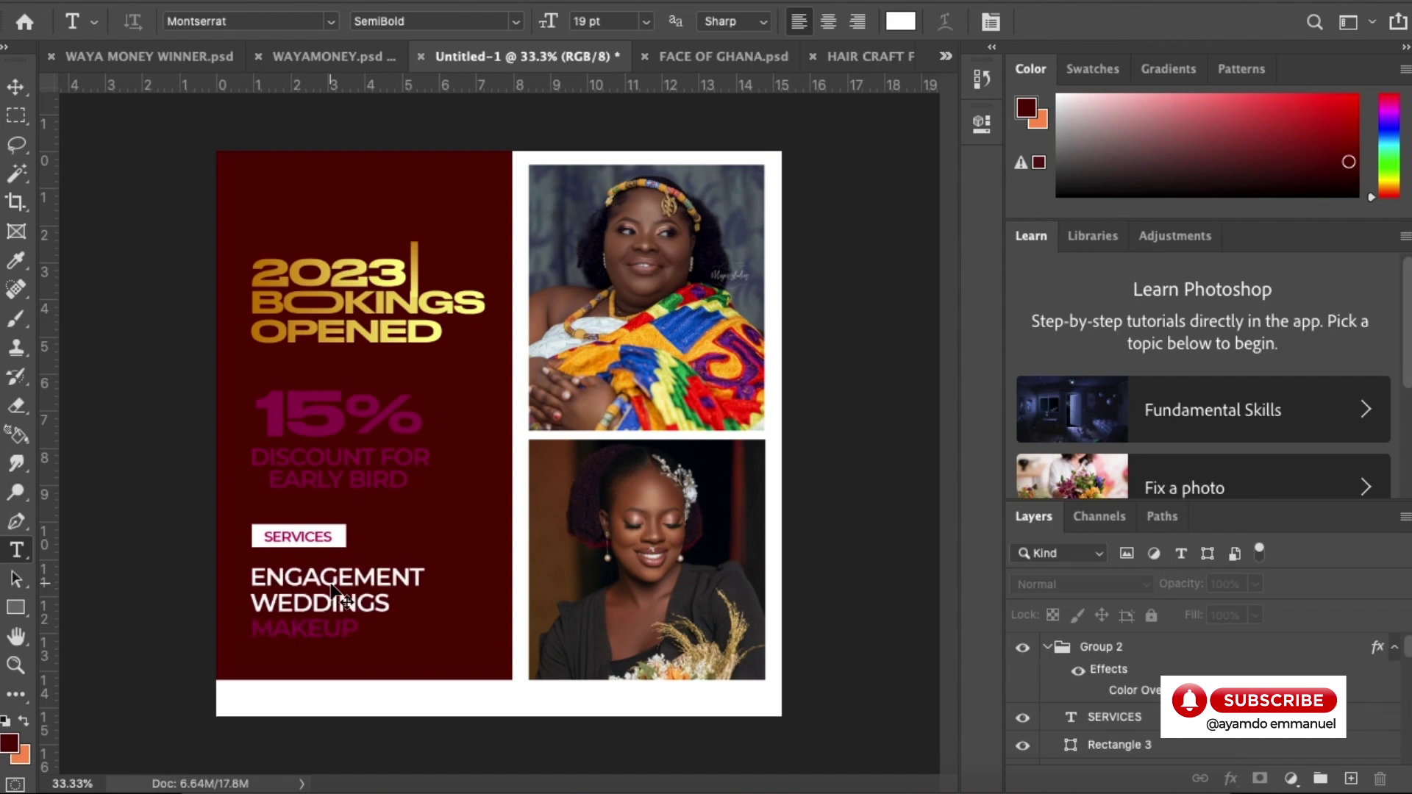
click(302, 629)
drag(251, 629, 358, 628)
click(900, 21)
text(ffffff)
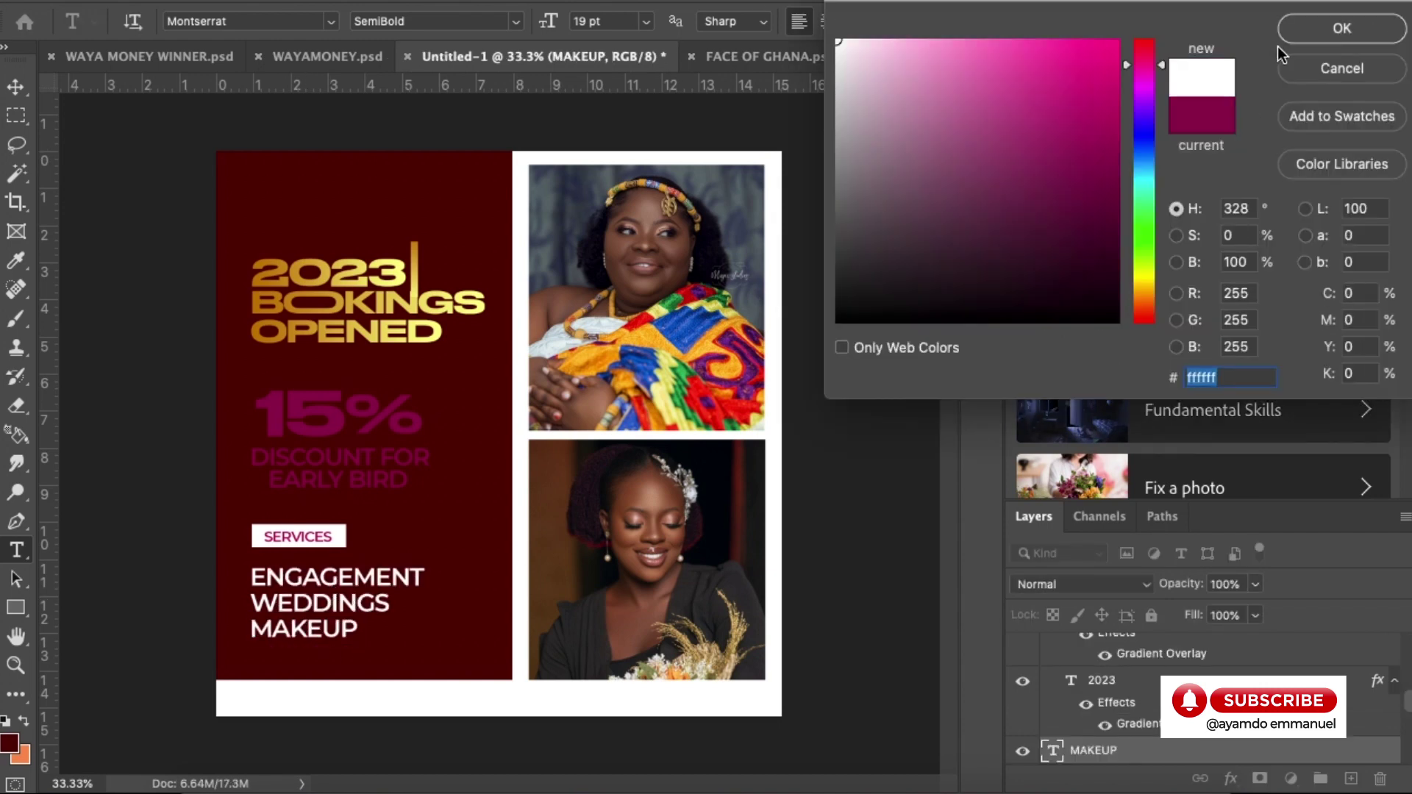
key(Return)
key(ctrl+Return)
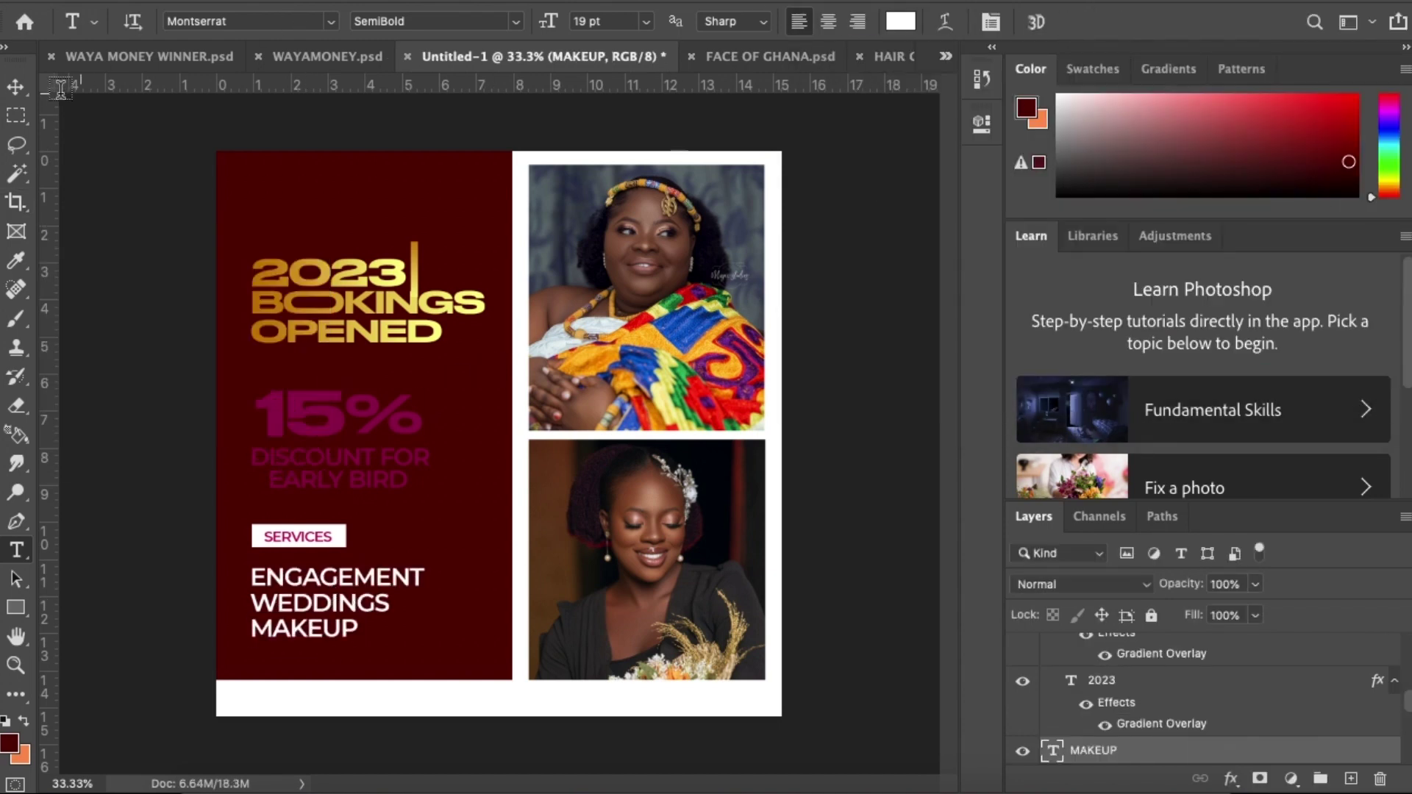
Drag the gold 2023 headline group higher on the maroon panel
key(v)
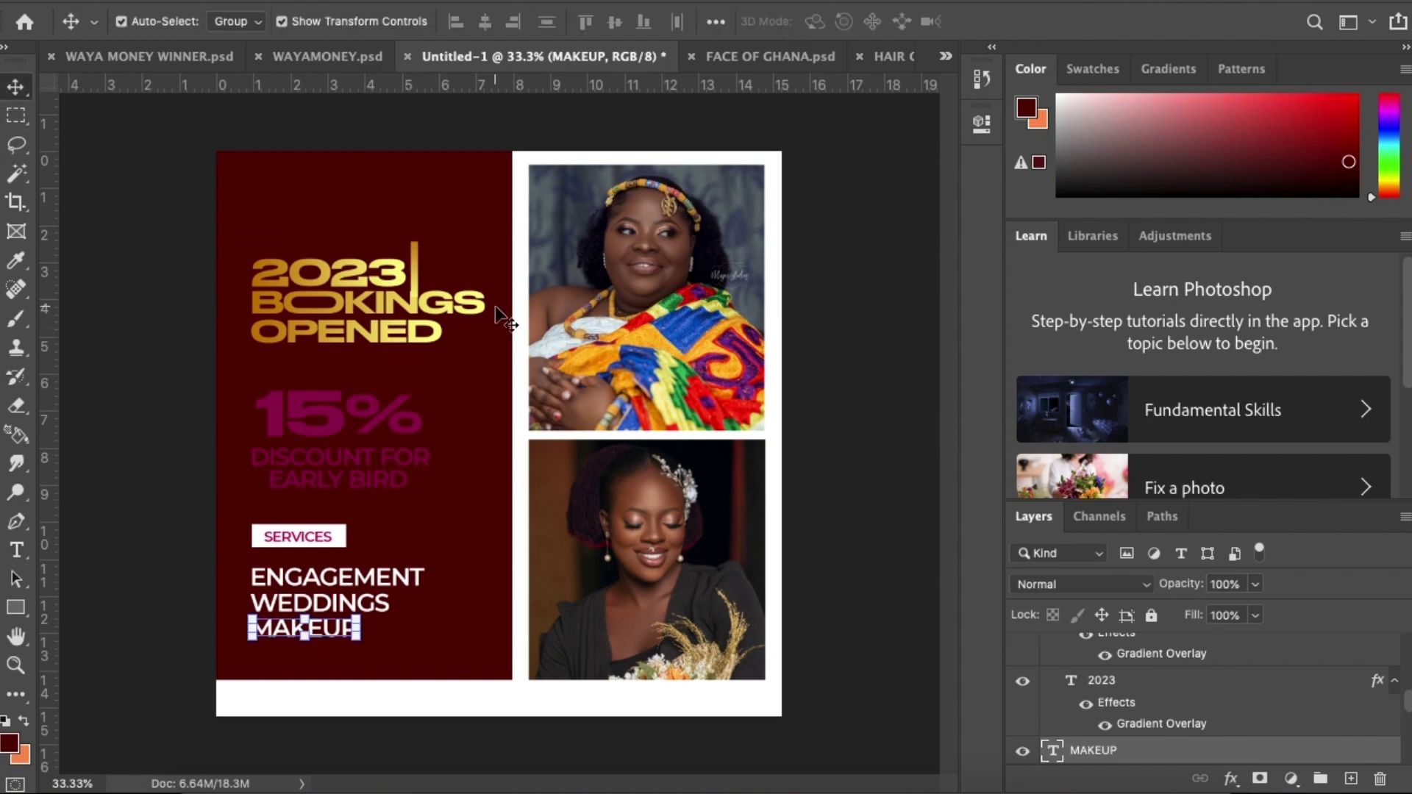
drag(377, 309, 372, 278)
click(100, 570)
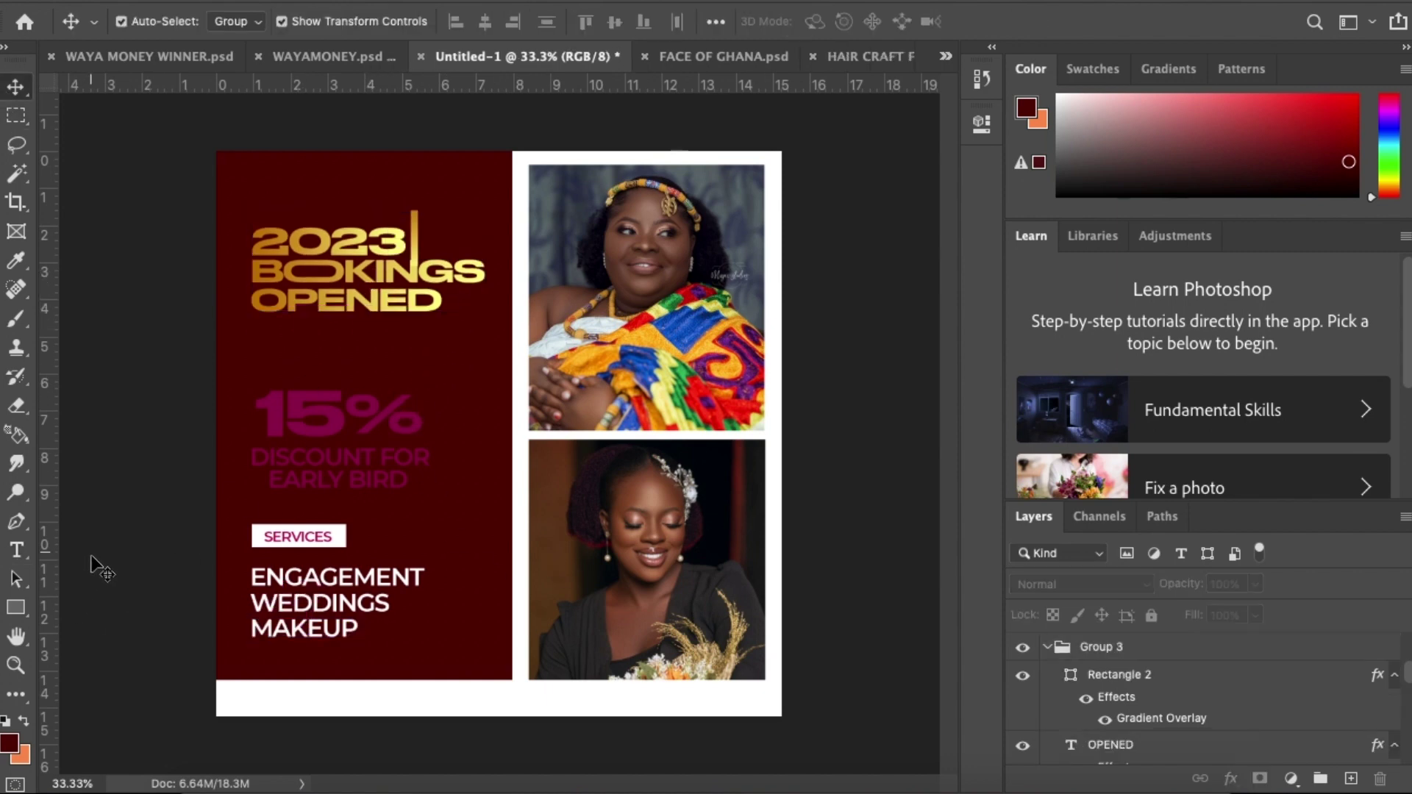
Type 'MONTH OF' as a new text line just under the headline
click(16, 550)
click(298, 353)
text(Month of)
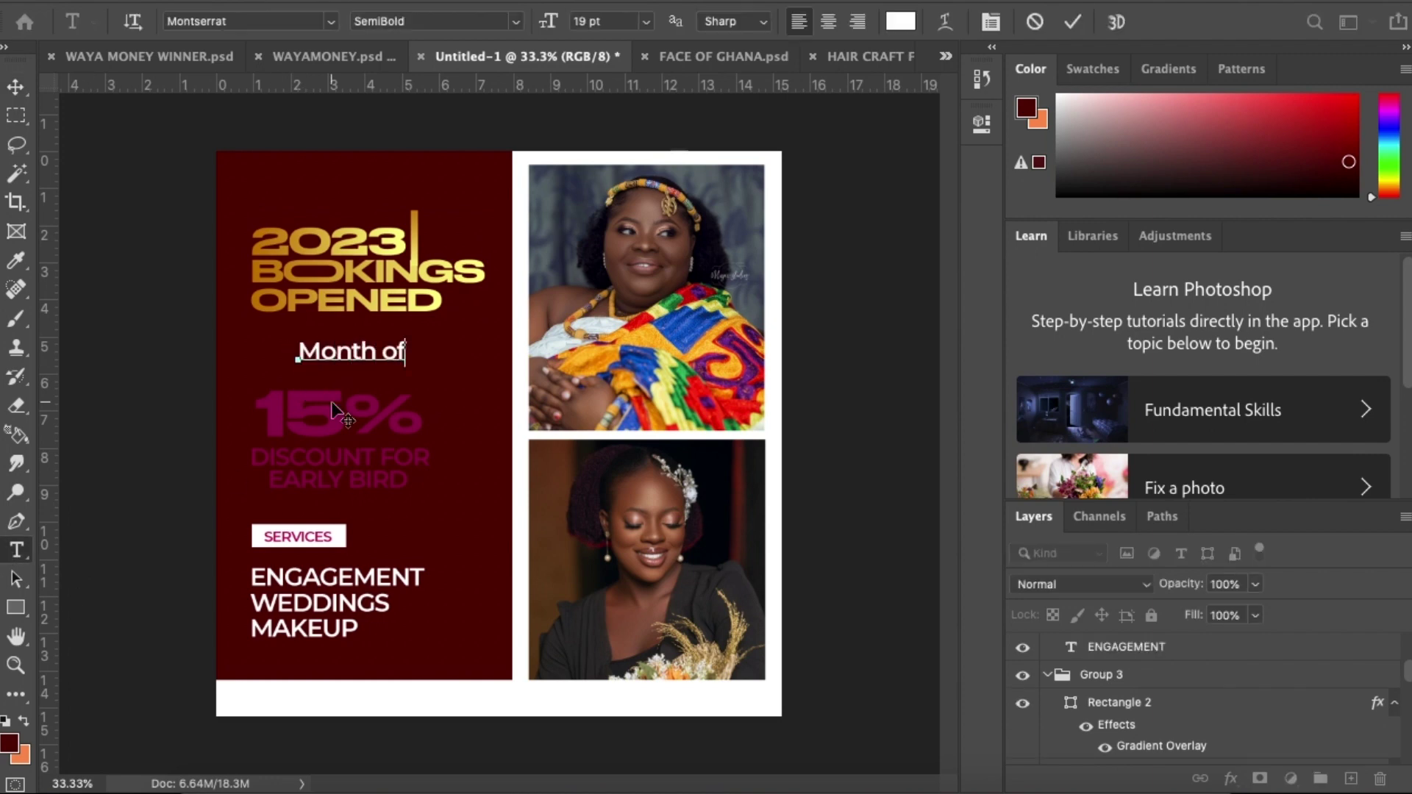
key(ctrl+a)
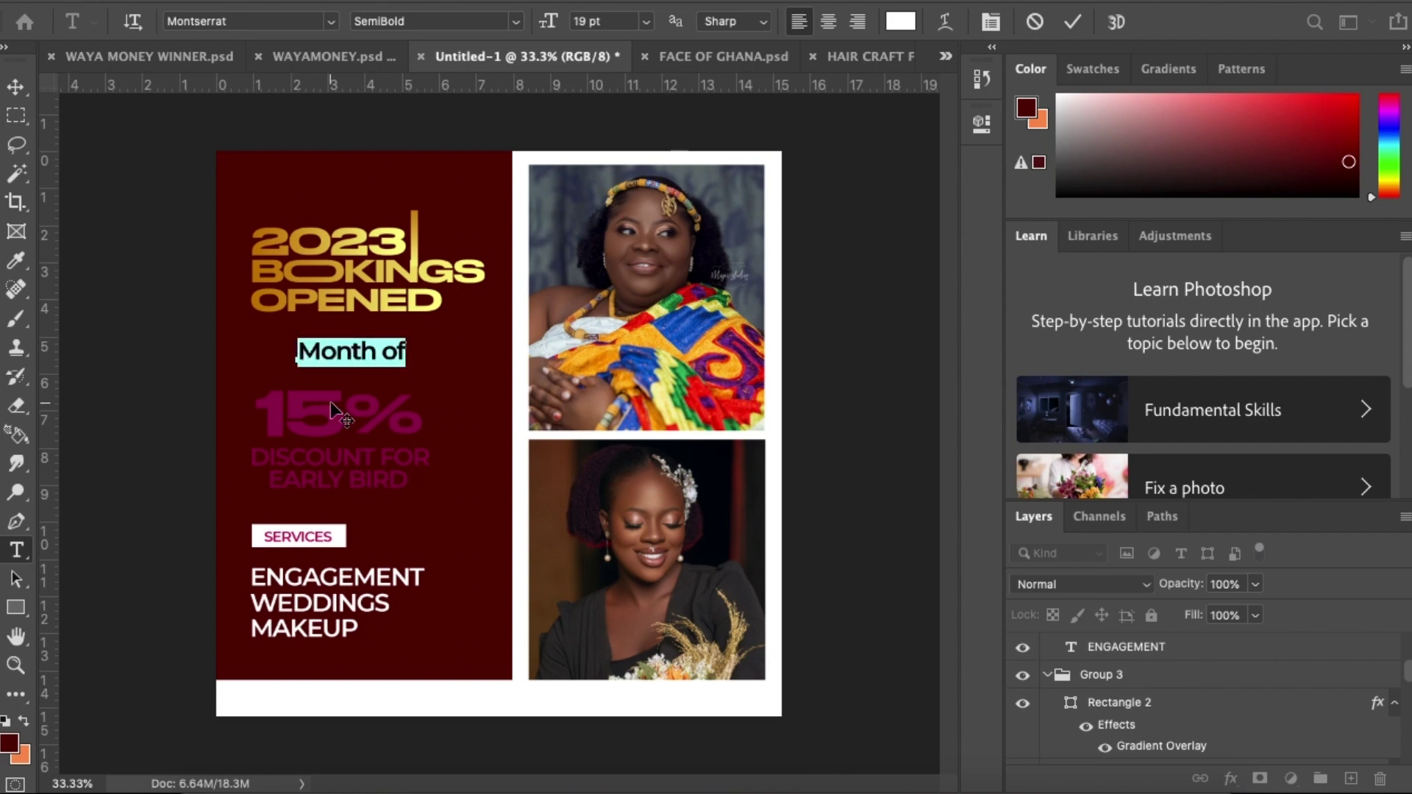
text(MONTH )
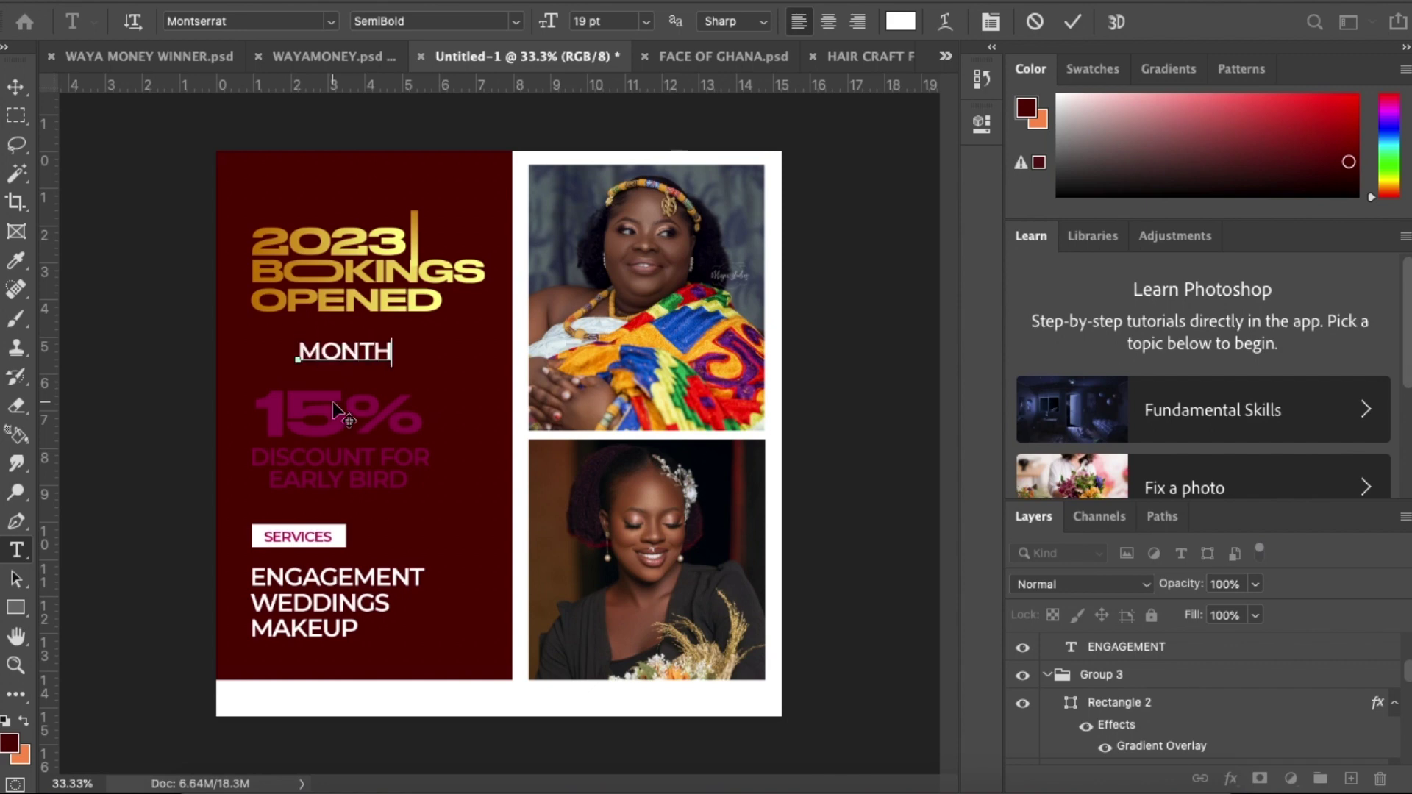
text(OF)
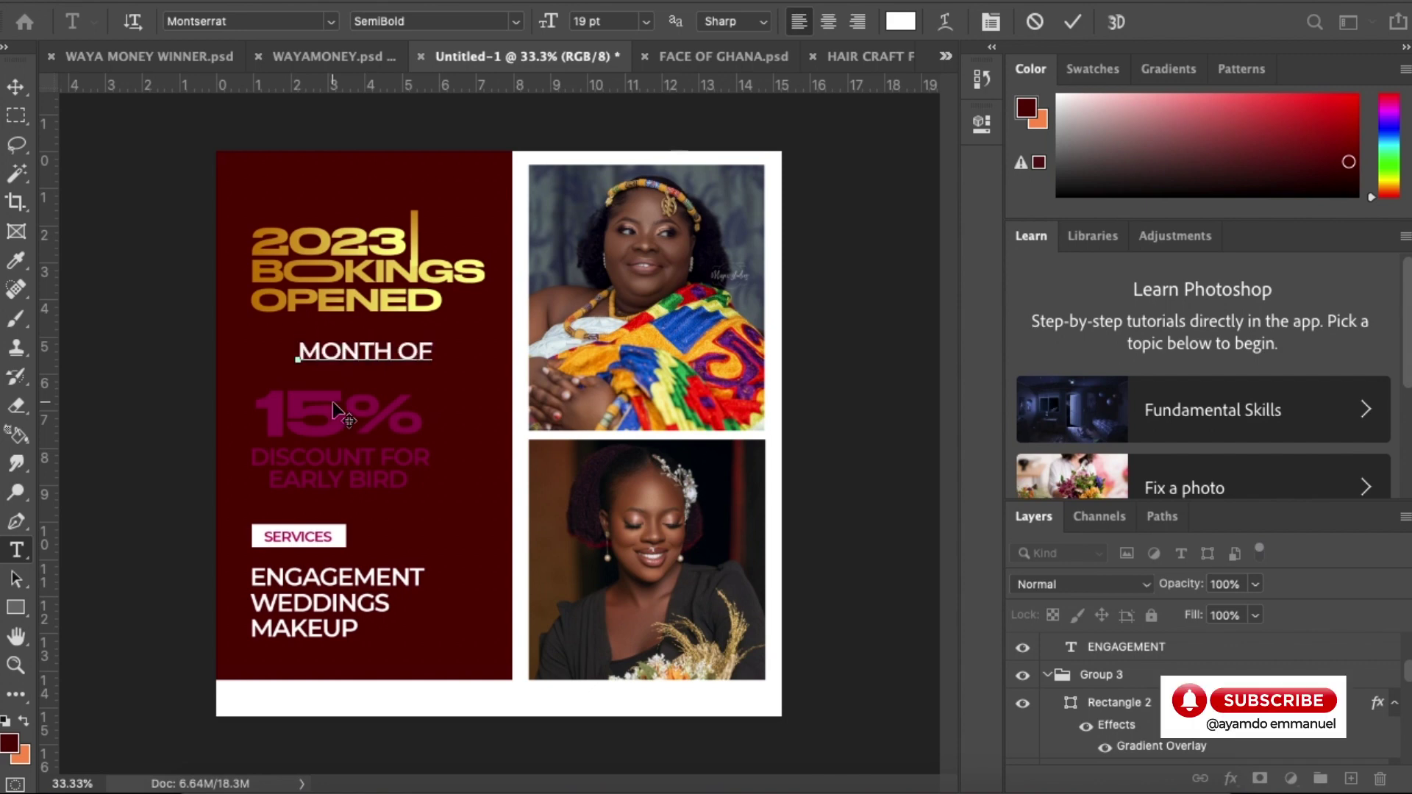
drag(333, 402, 229, 401)
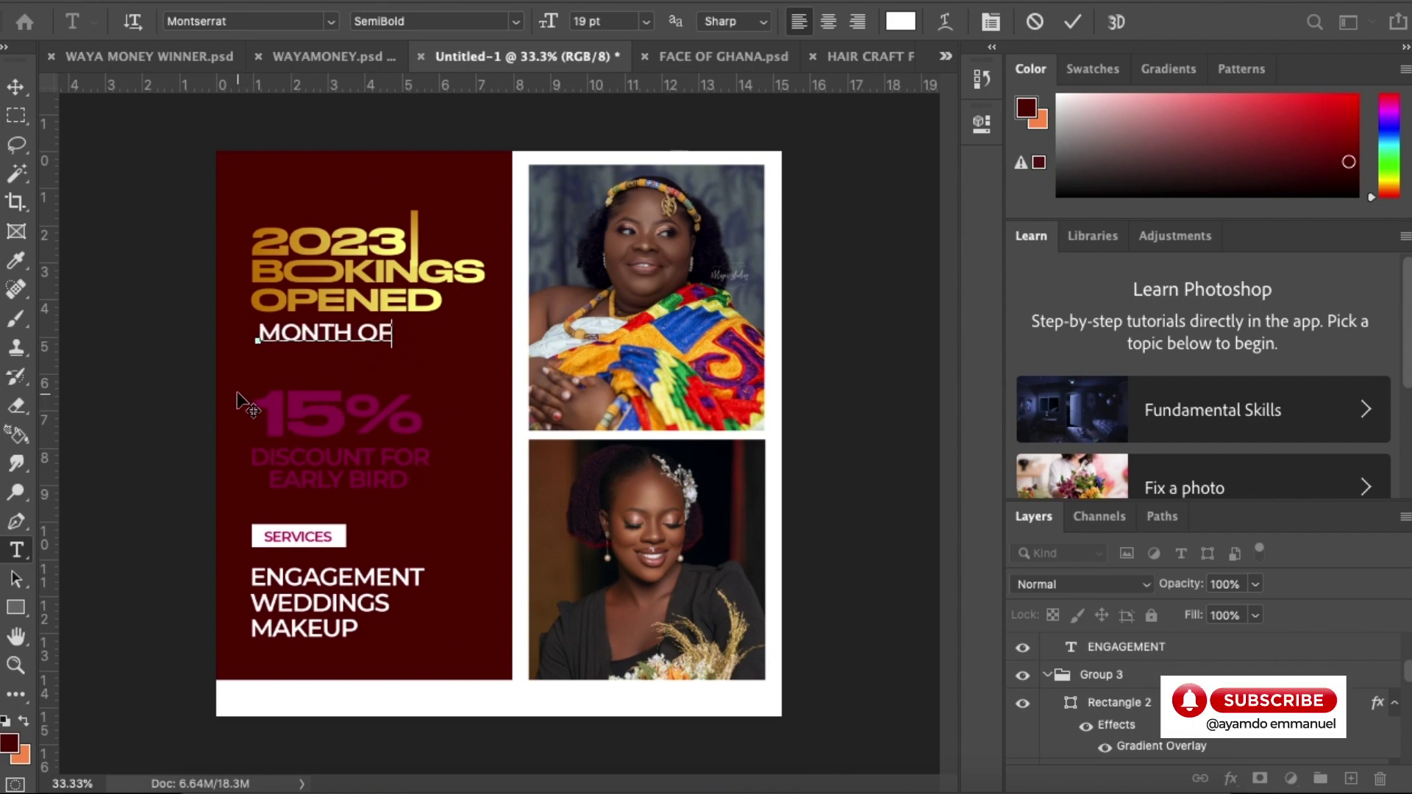
click(1072, 22)
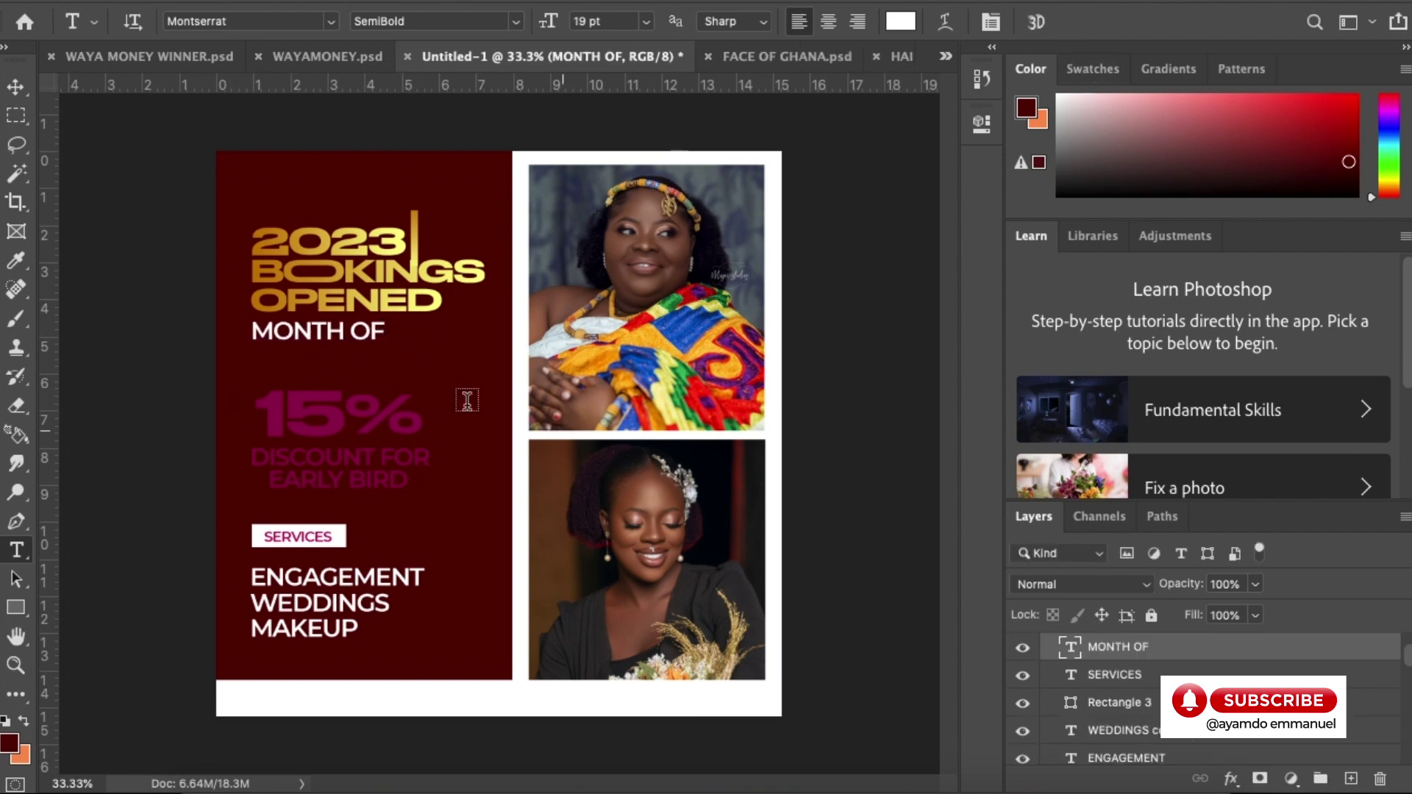
Try a separate 44 pt Autography script 'jan' beside MONTH OF, then discard it
click(432, 381)
key(BackSpace)
key(ctrl+a)
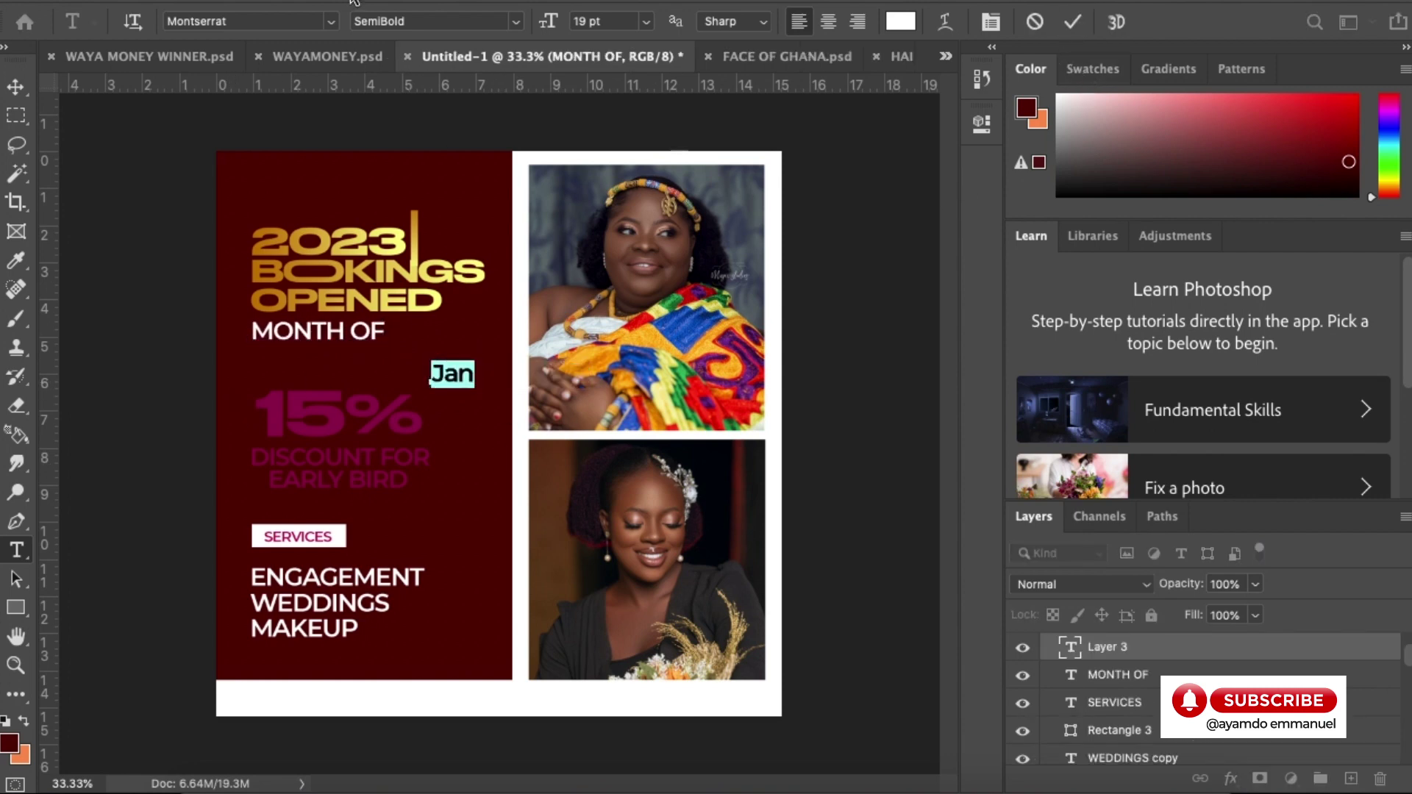
click(331, 21)
click(294, 214)
drag(542, 33, 559, 33)
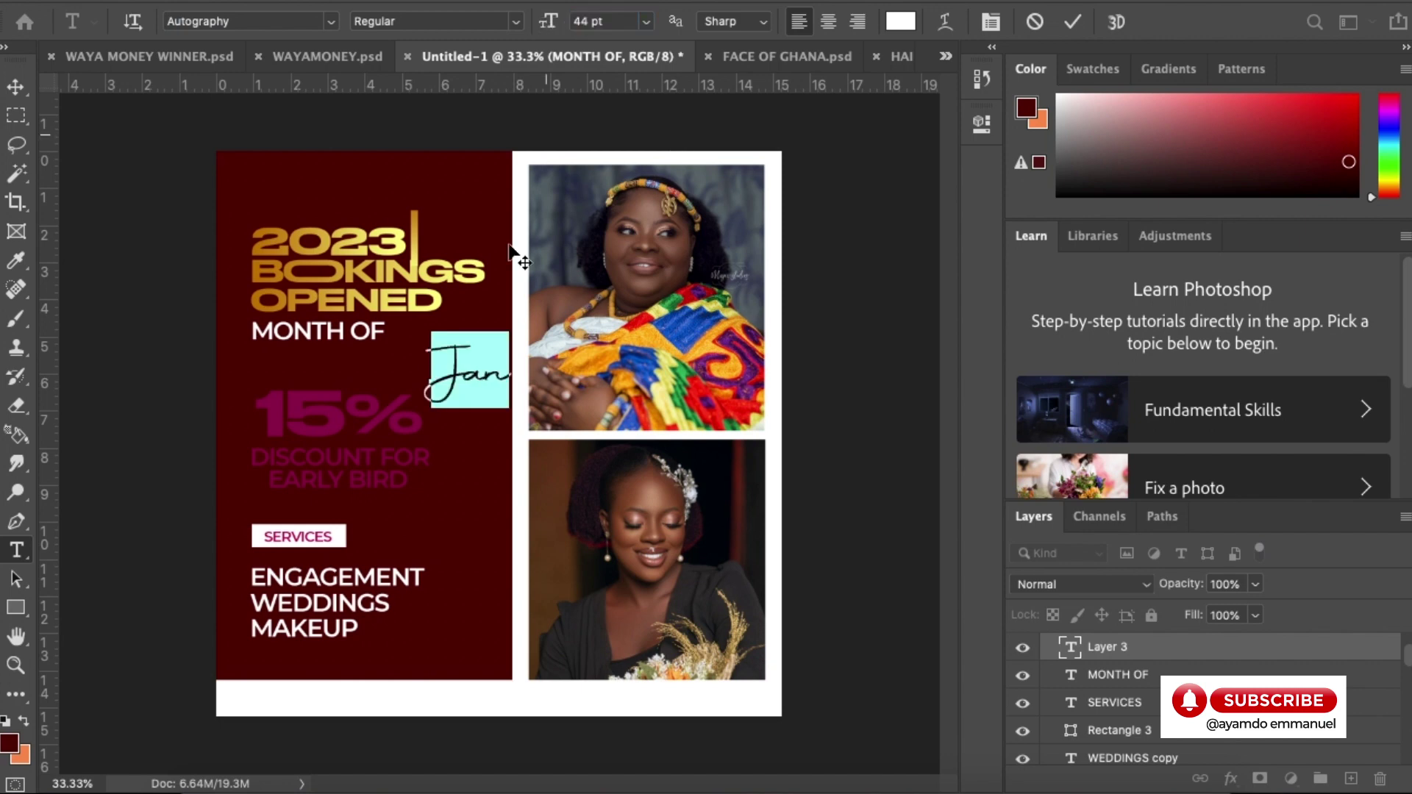
drag(454, 456, 412, 418)
text(j)
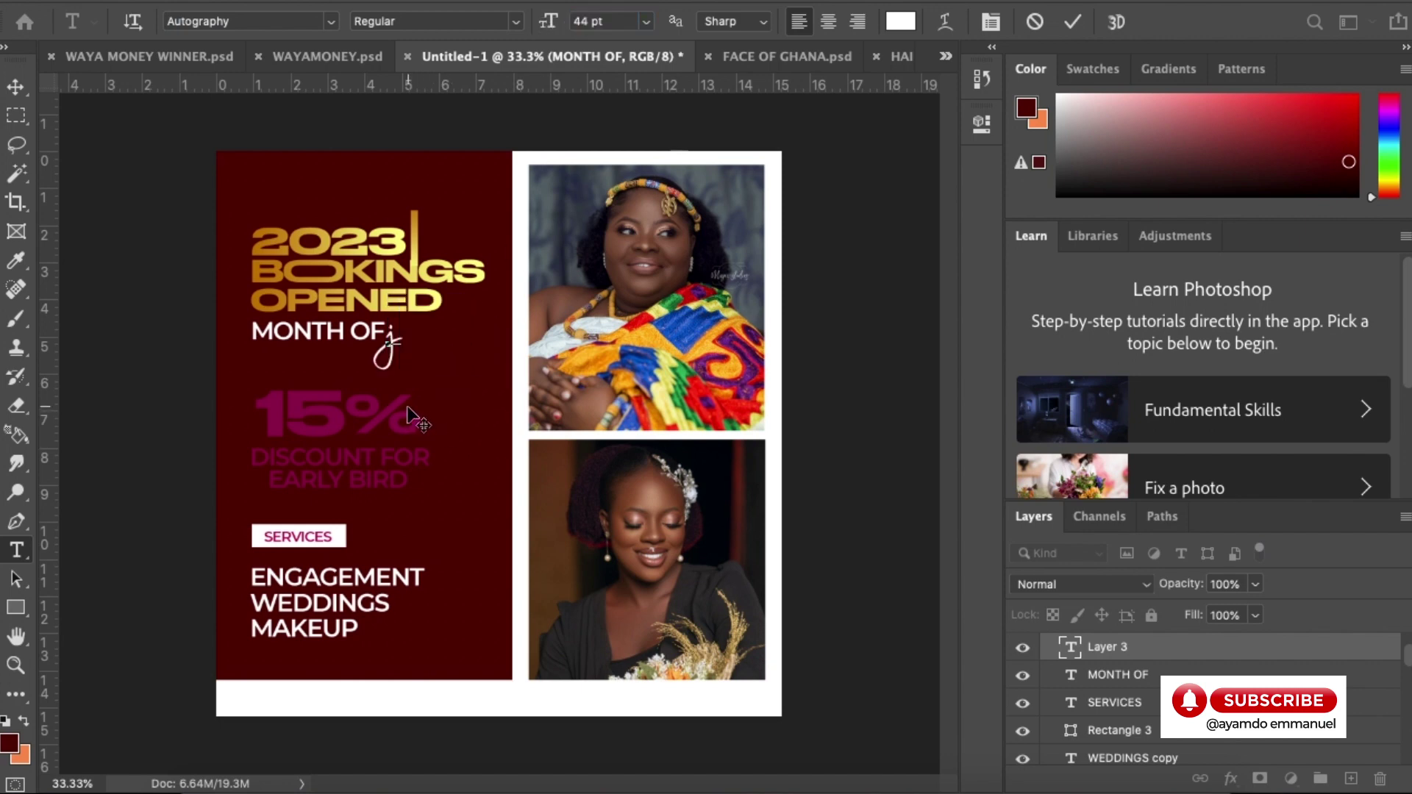
text(an)
drag(490, 434, 504, 428)
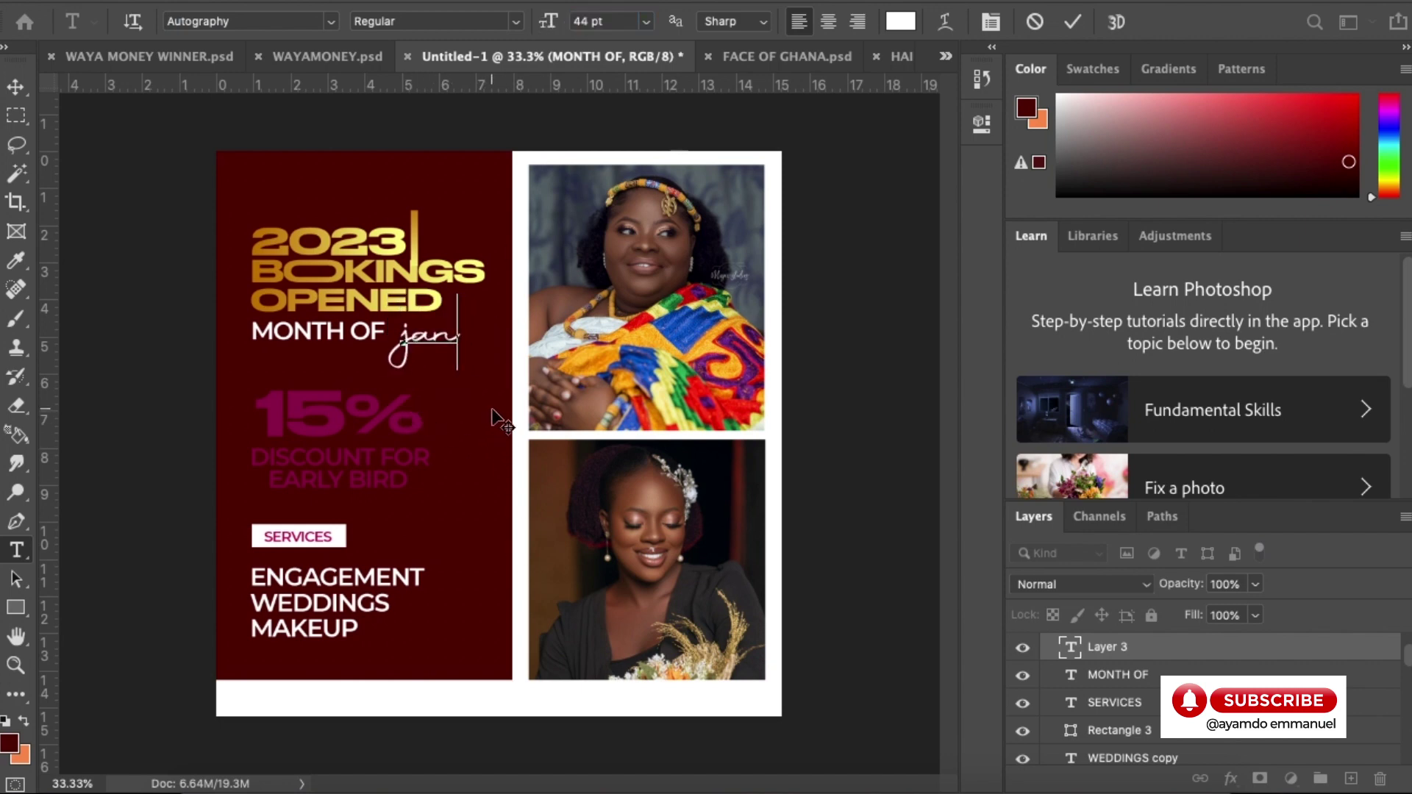
click(1035, 24)
Complete the line as 'MONTH OF JANUARY' and shrink its text size
click(384, 333)
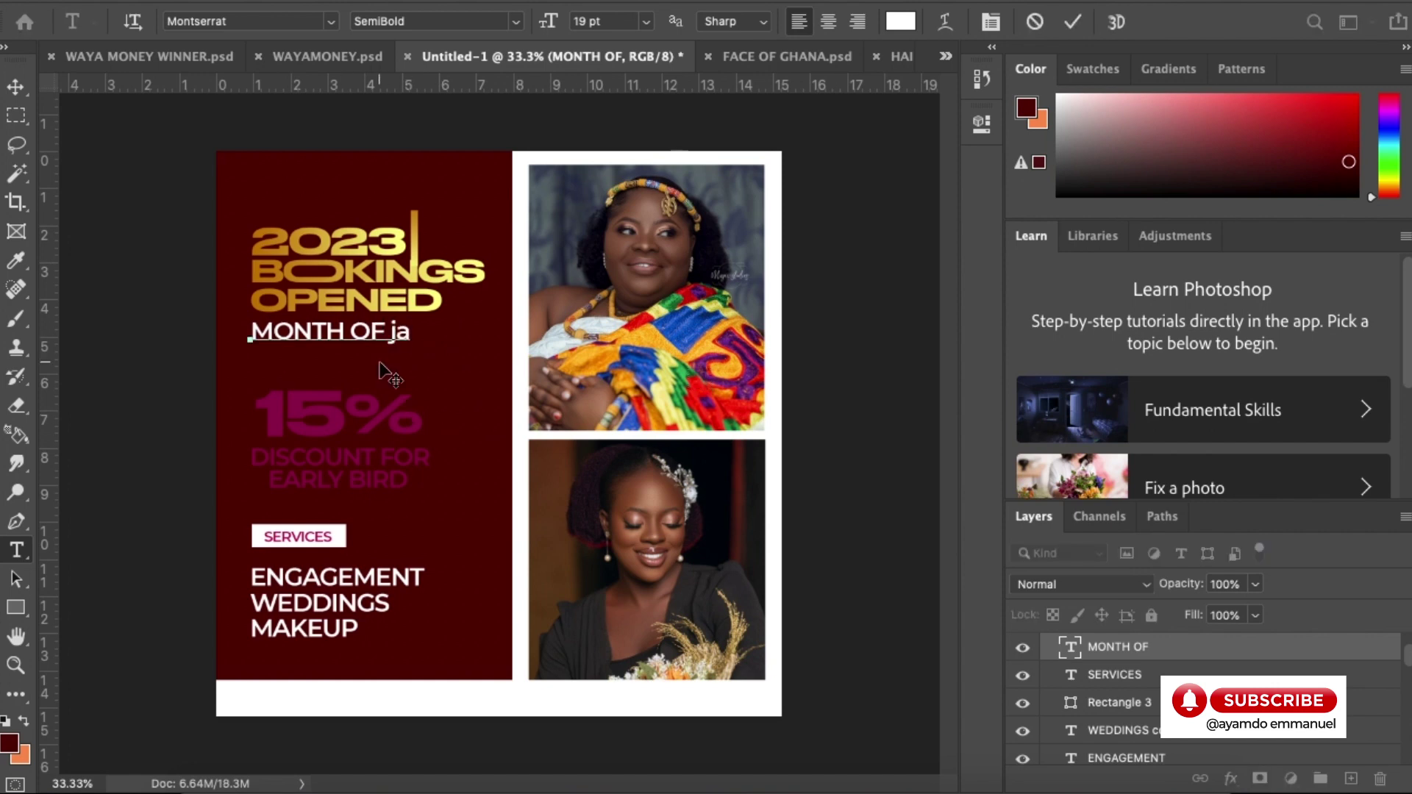
text(NUARY)
key(ctrl+a)
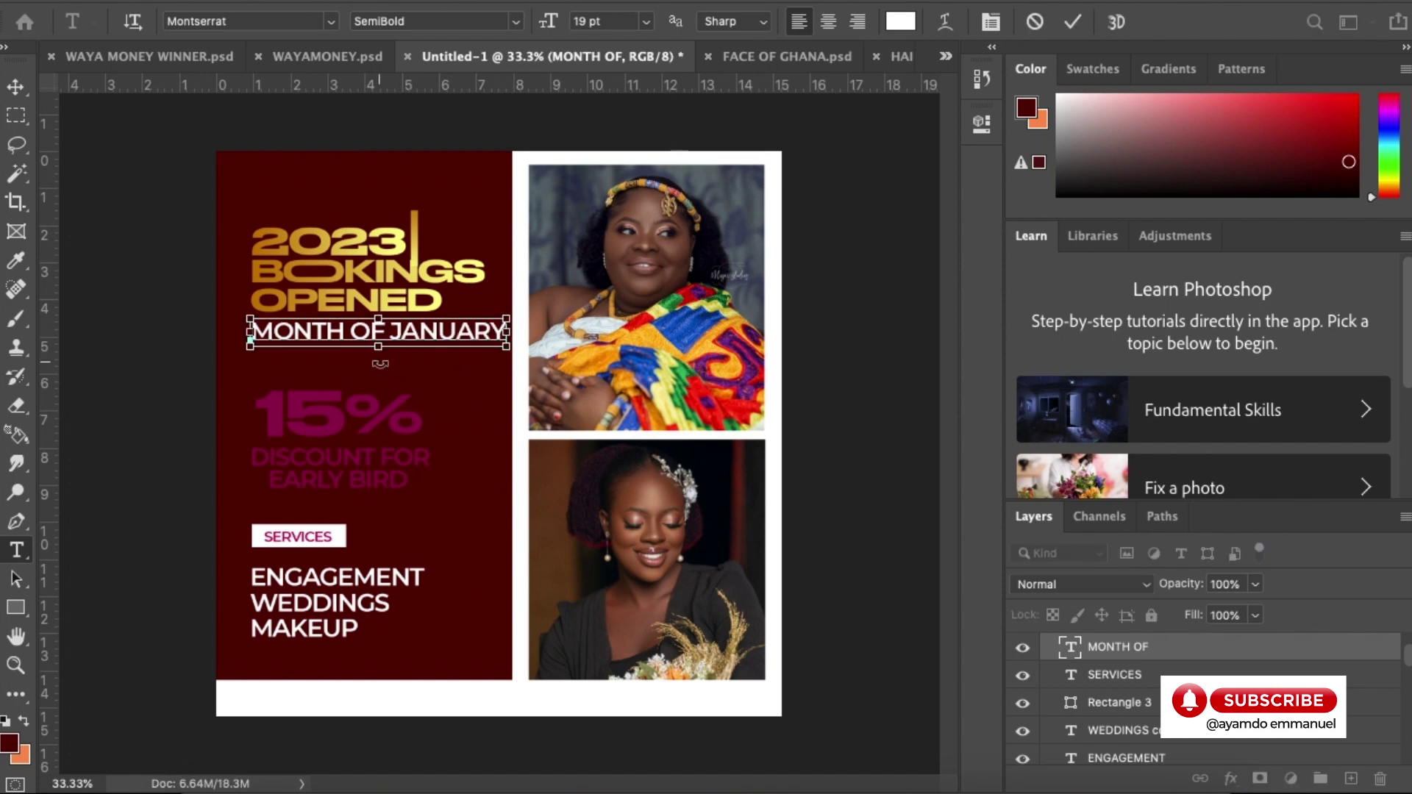
drag(550, 23, 562, 22)
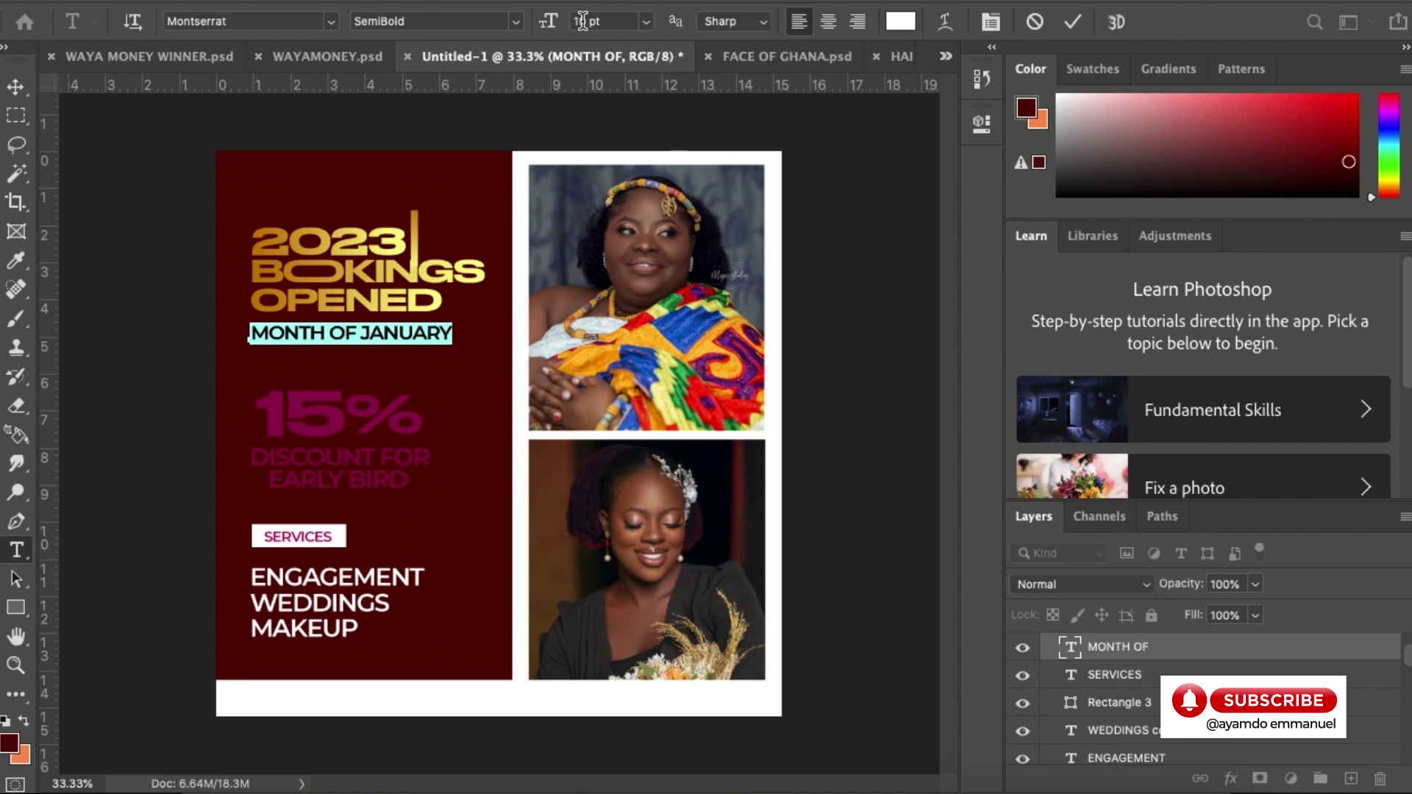
click(1072, 21)
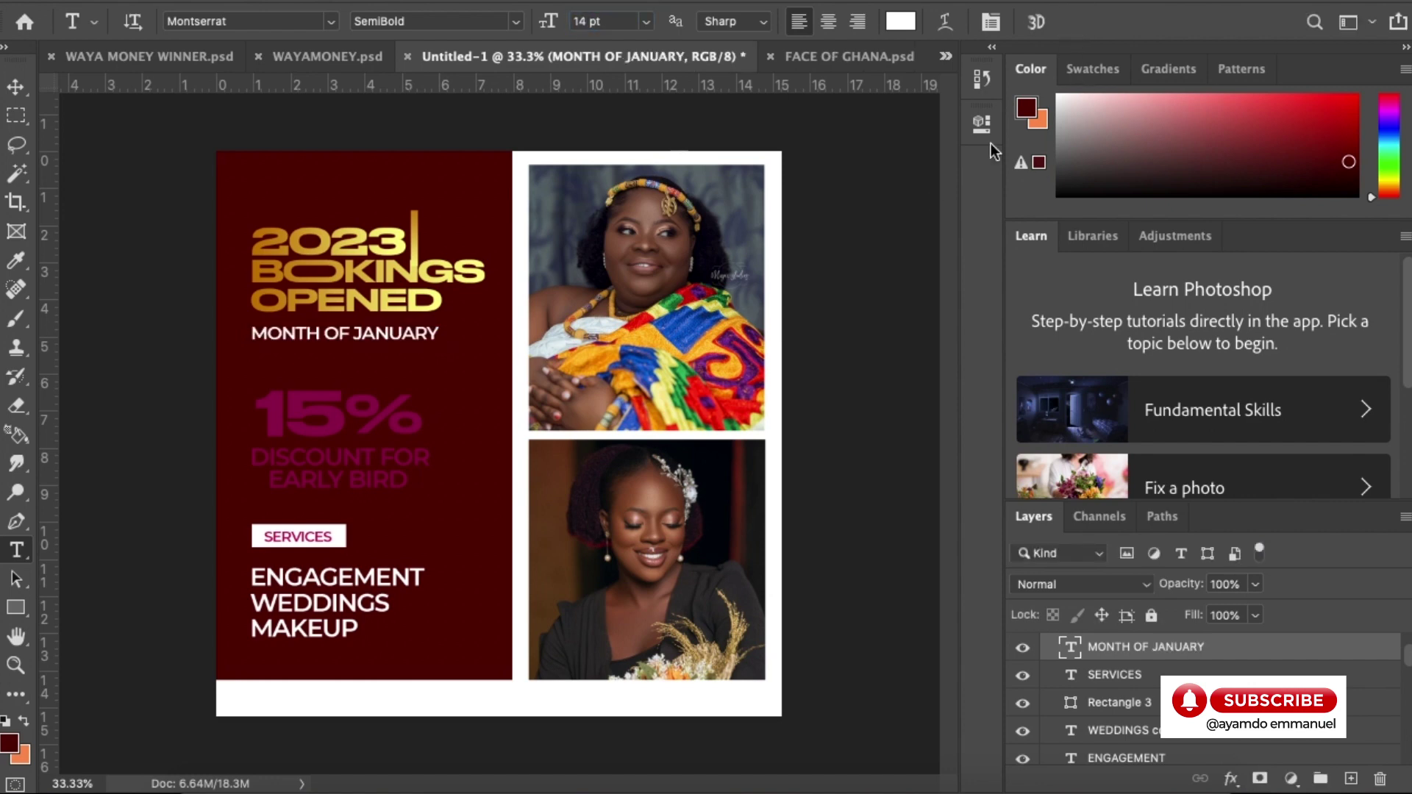
Deselect the MONTH OF JANUARY line, then reopen and commit it
click(16, 87)
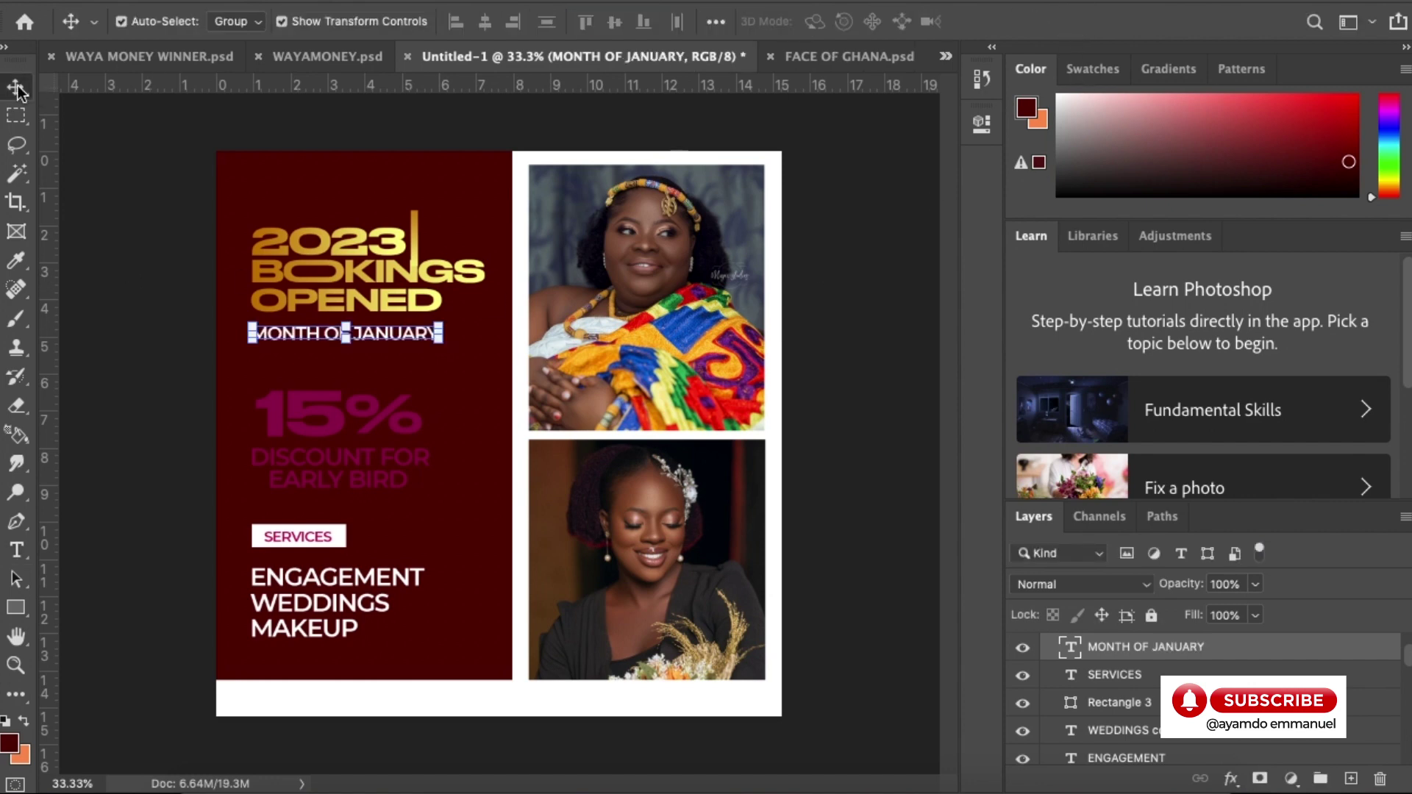
click(860, 414)
click(17, 550)
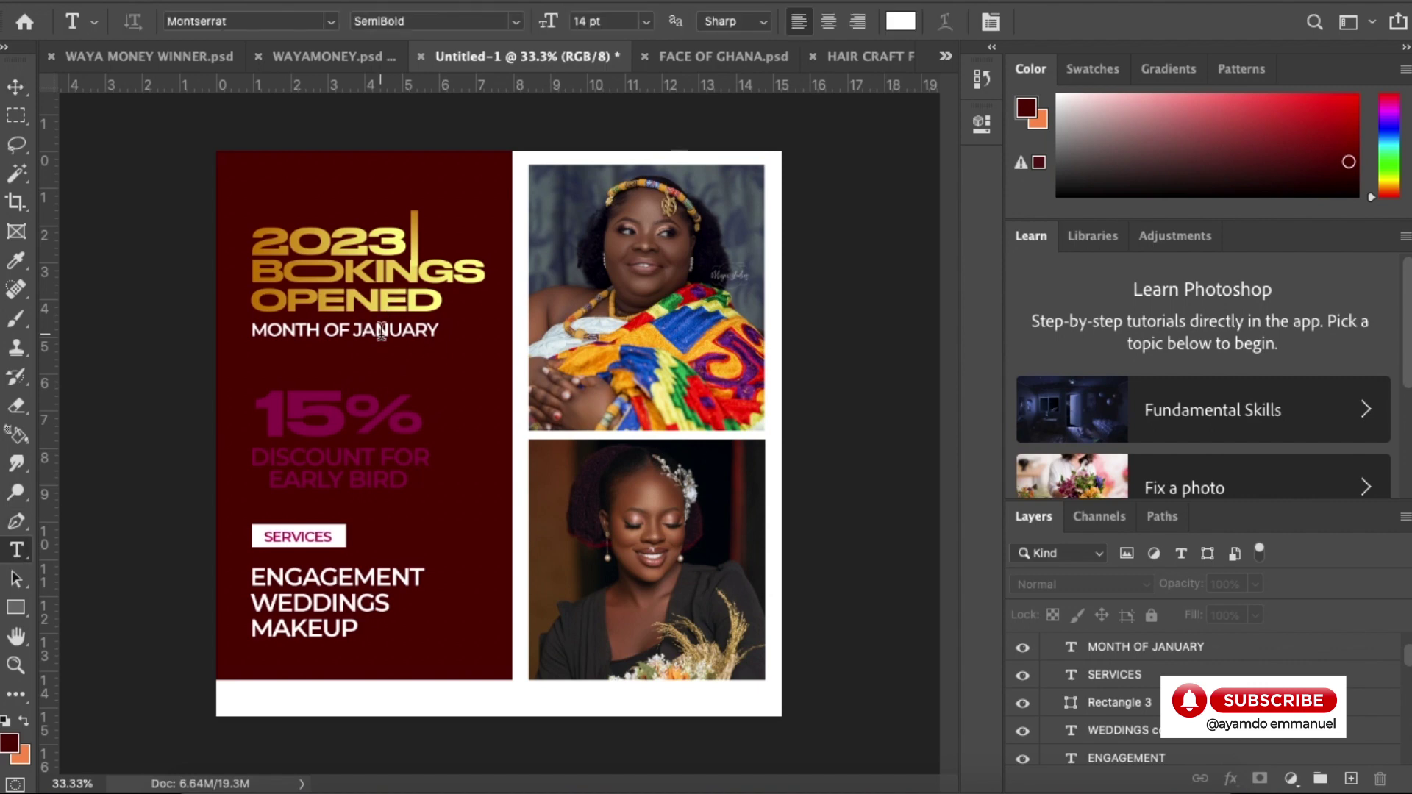
click(381, 331)
click(1072, 22)
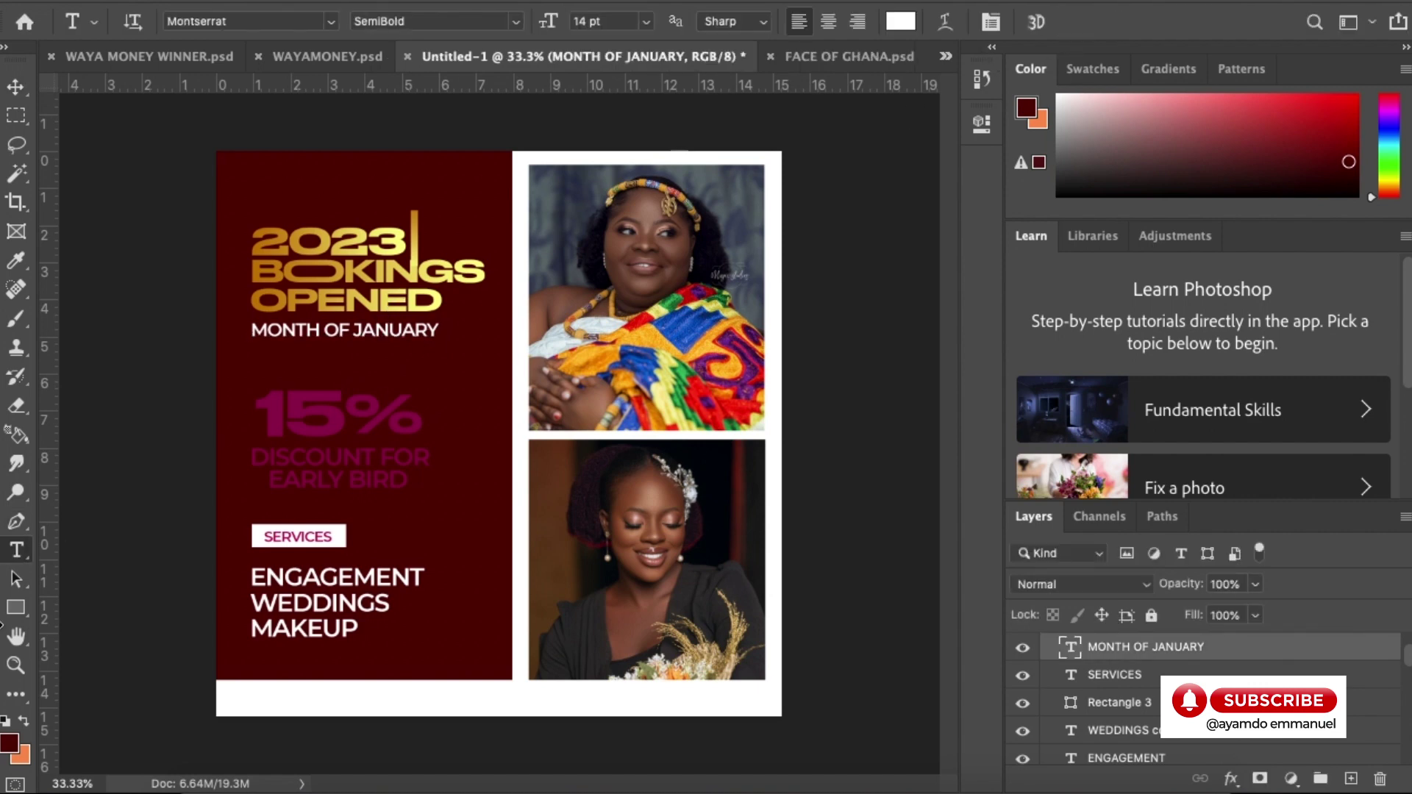
Draw a white rectangle bar behind MONTH OF JANUARY and stack the text above it
key(u)
drag(250, 322, 447, 346)
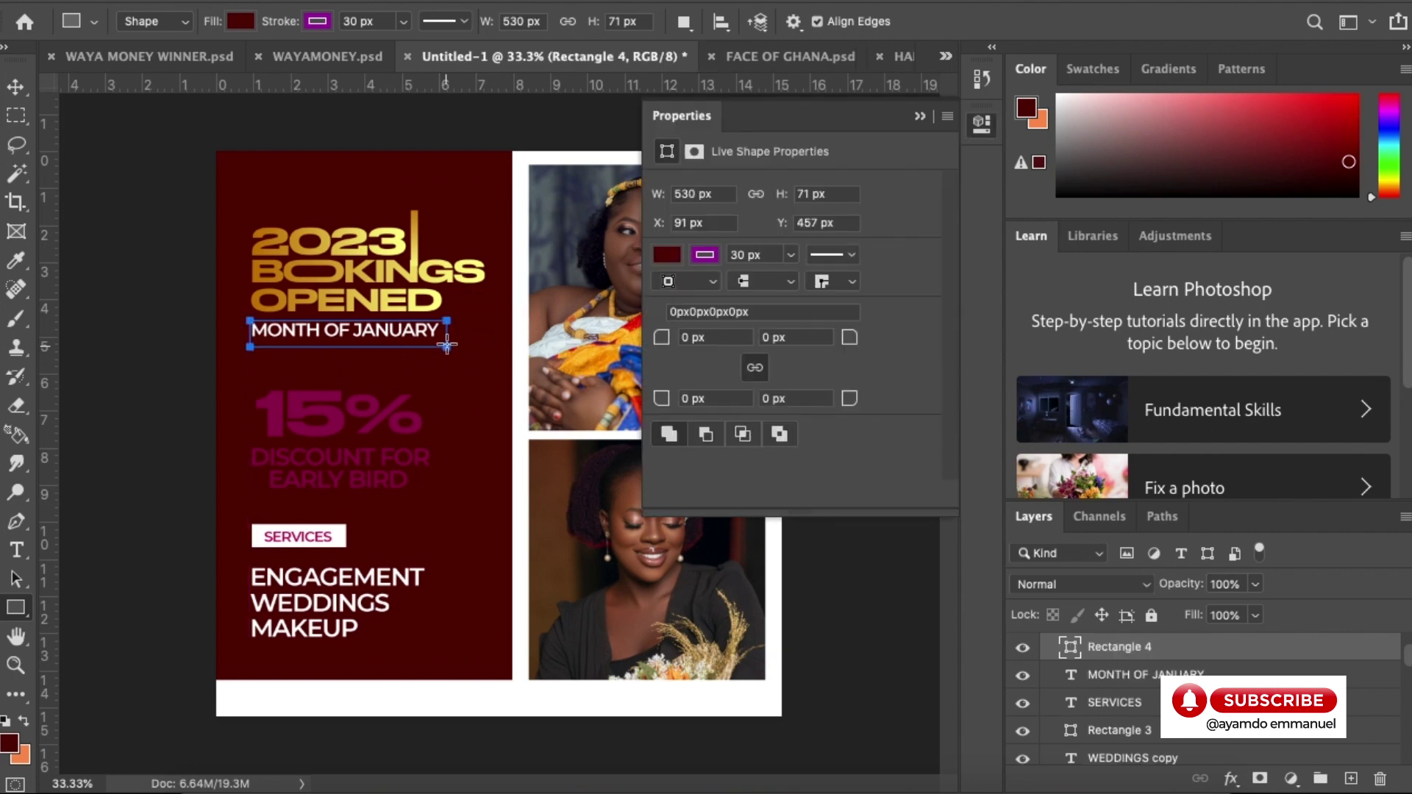
click(240, 20)
click(184, 140)
key(v)
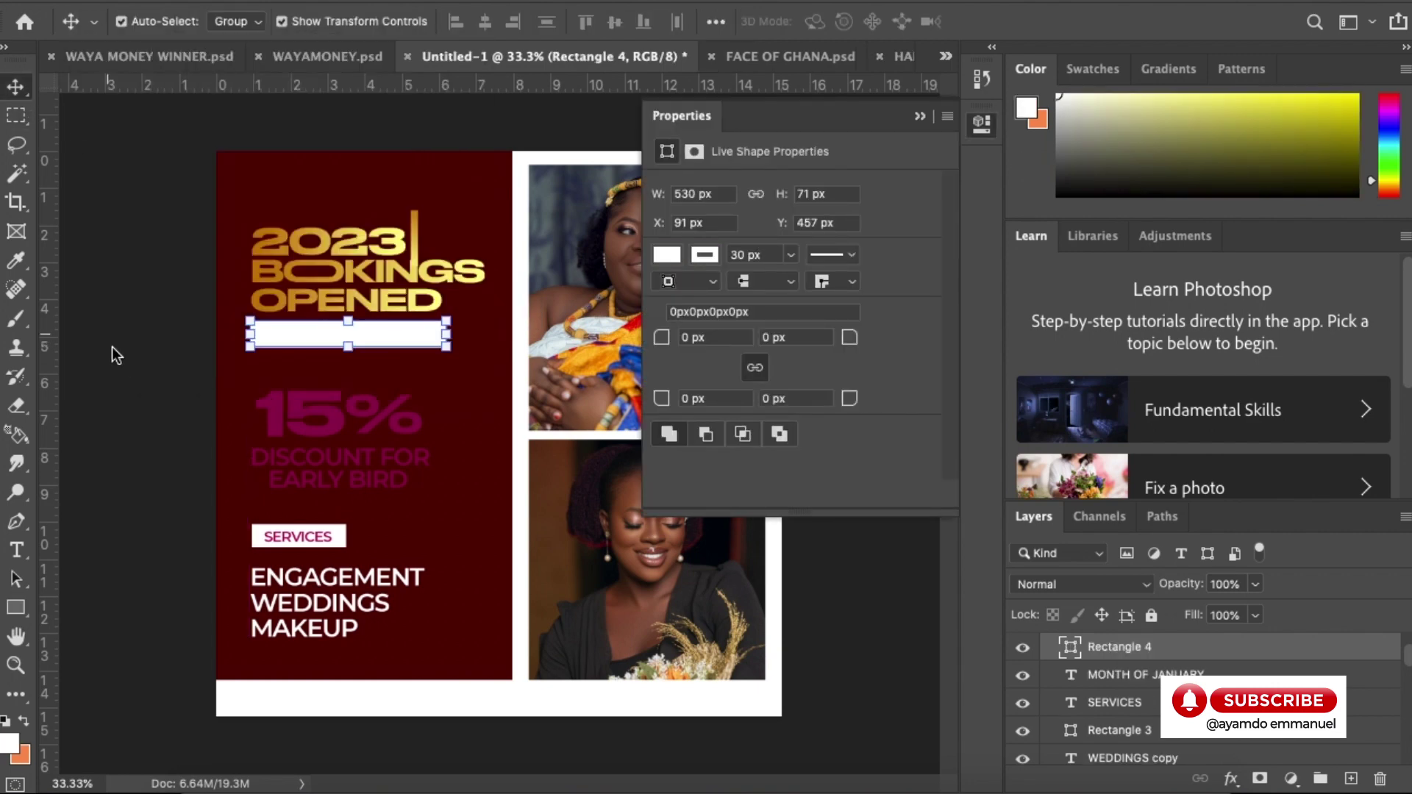
drag(1117, 674, 1118, 642)
Colour the MONTH OF JANUARY text maroon (#580303)
key(t)
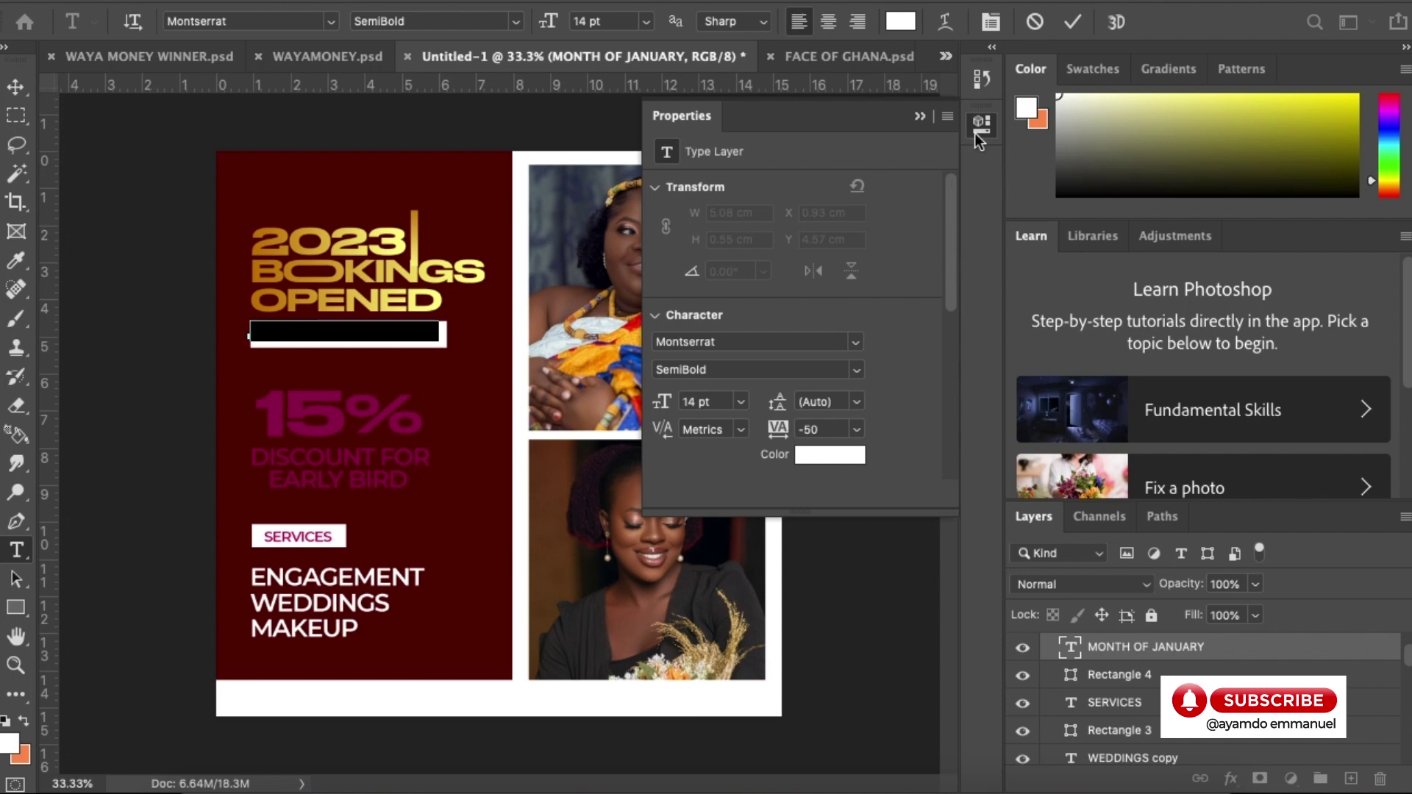
click(900, 21)
click(464, 209)
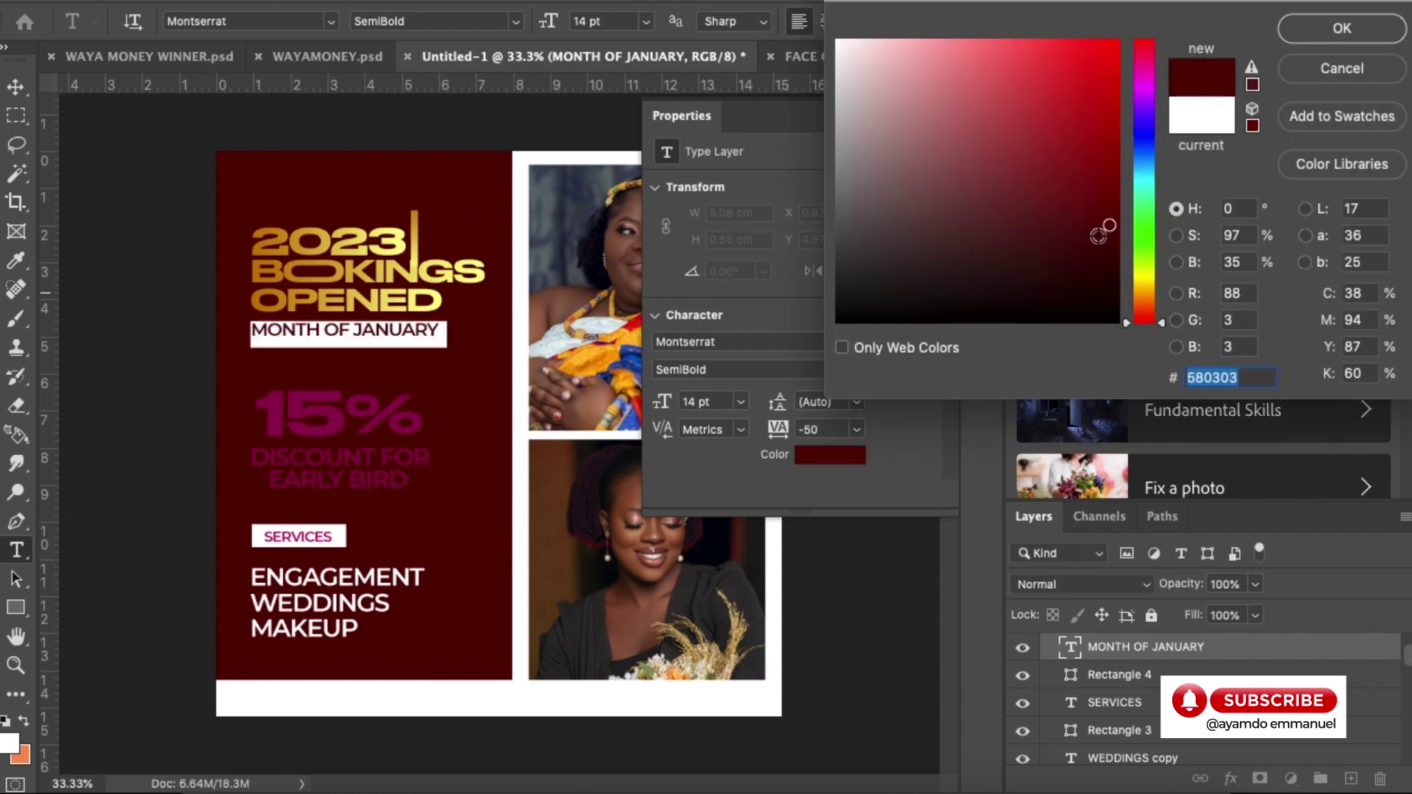
click(1346, 24)
click(1072, 22)
key(v)
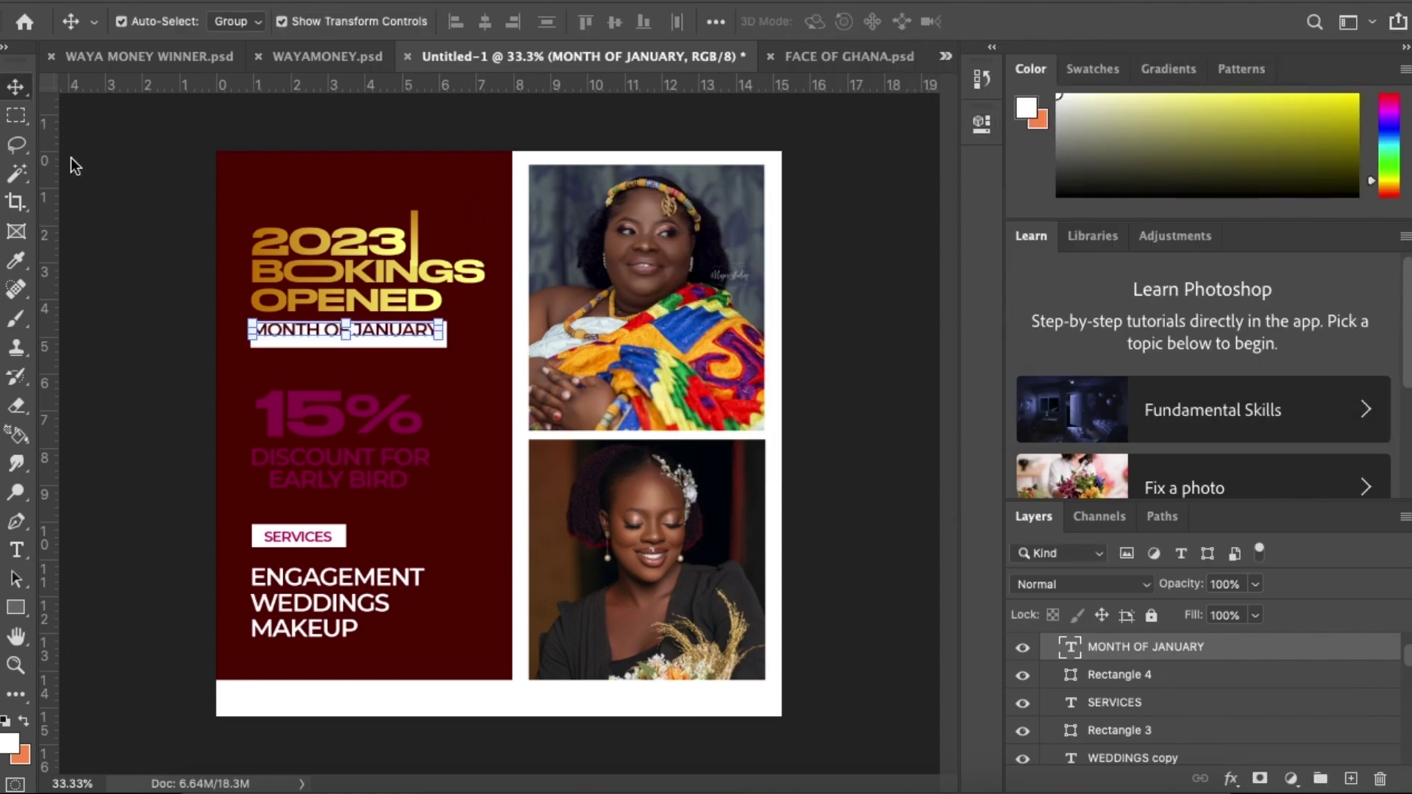
Set the MONTH OF JANUARY text size to 13 pt
key(t)
triple_click(314, 336)
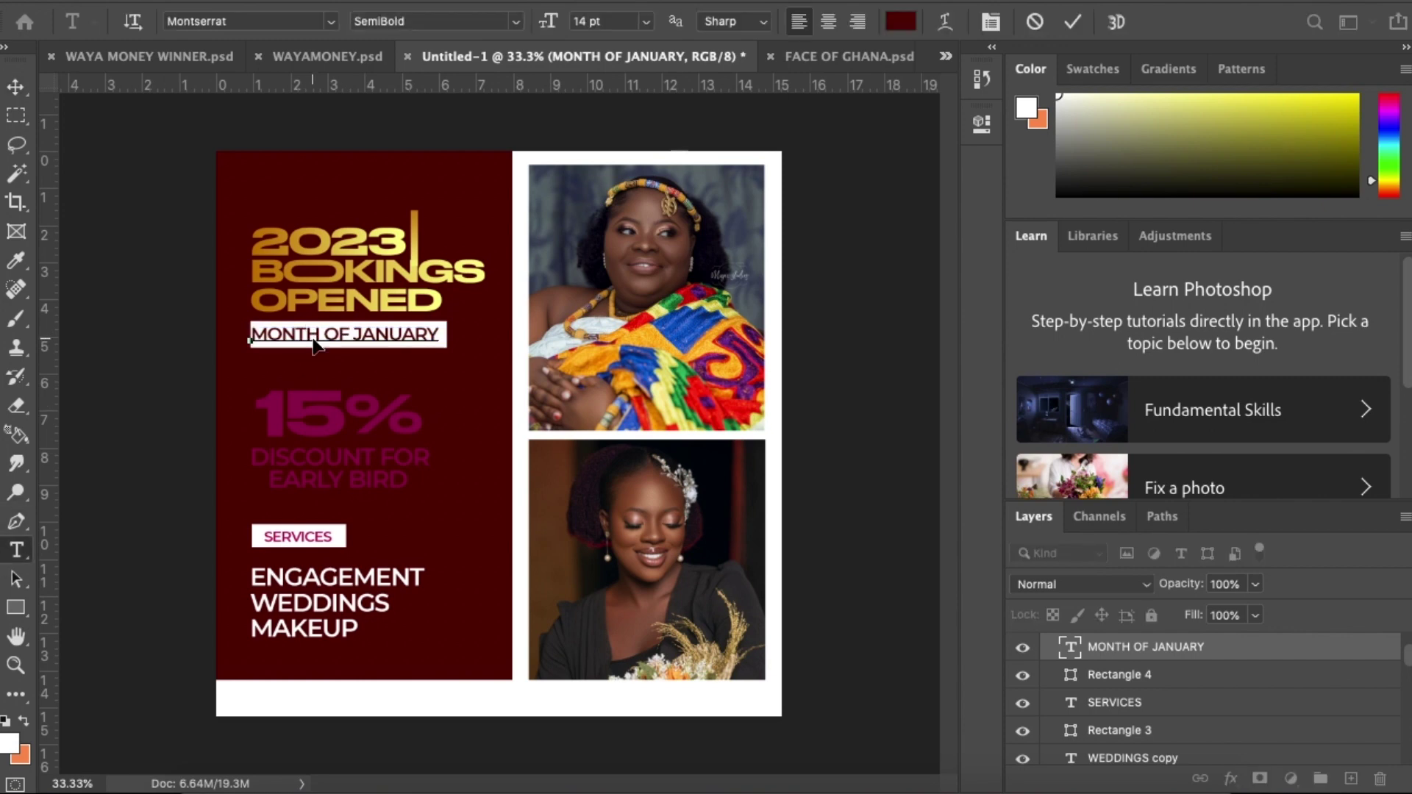
text(13)
key(Return)
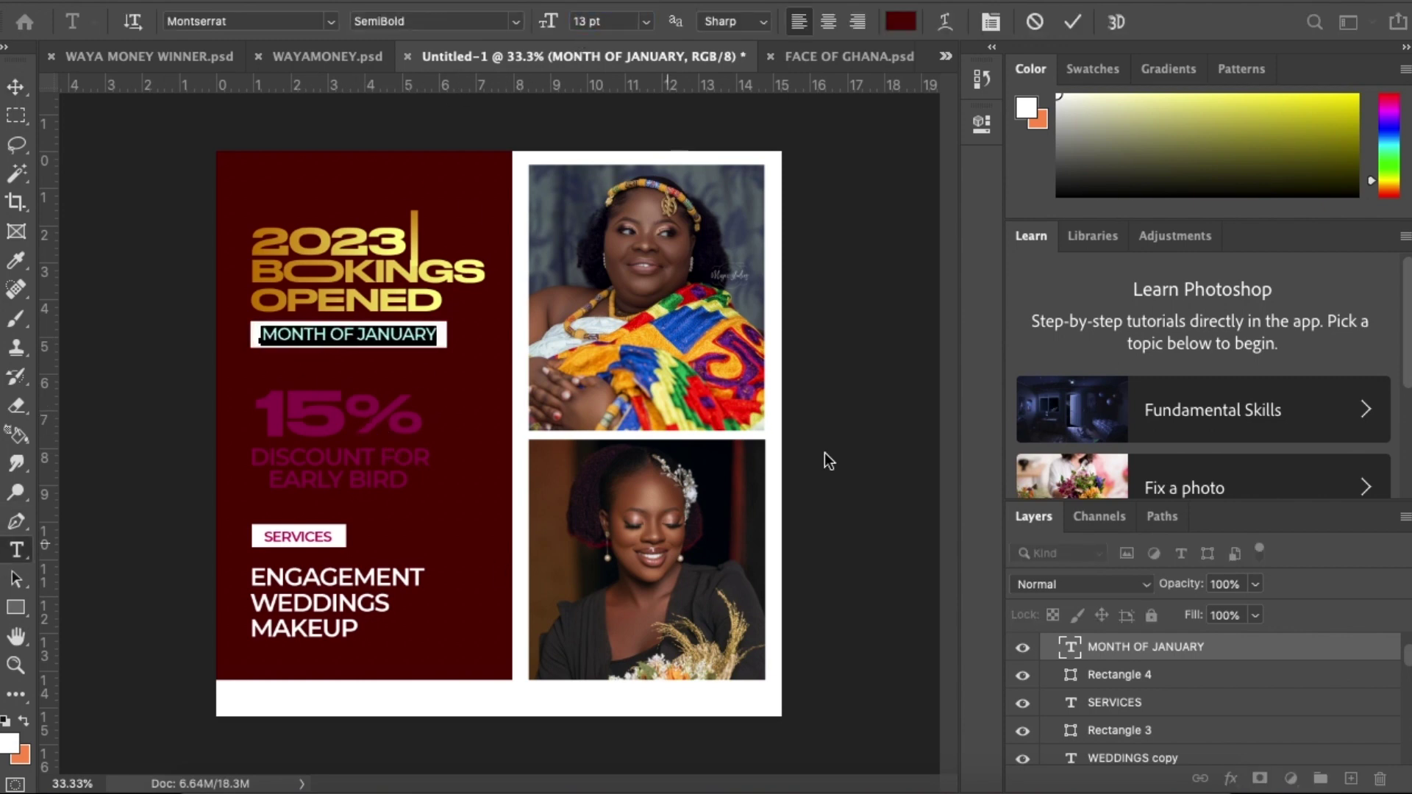
click(1073, 22)
click(5, 94)
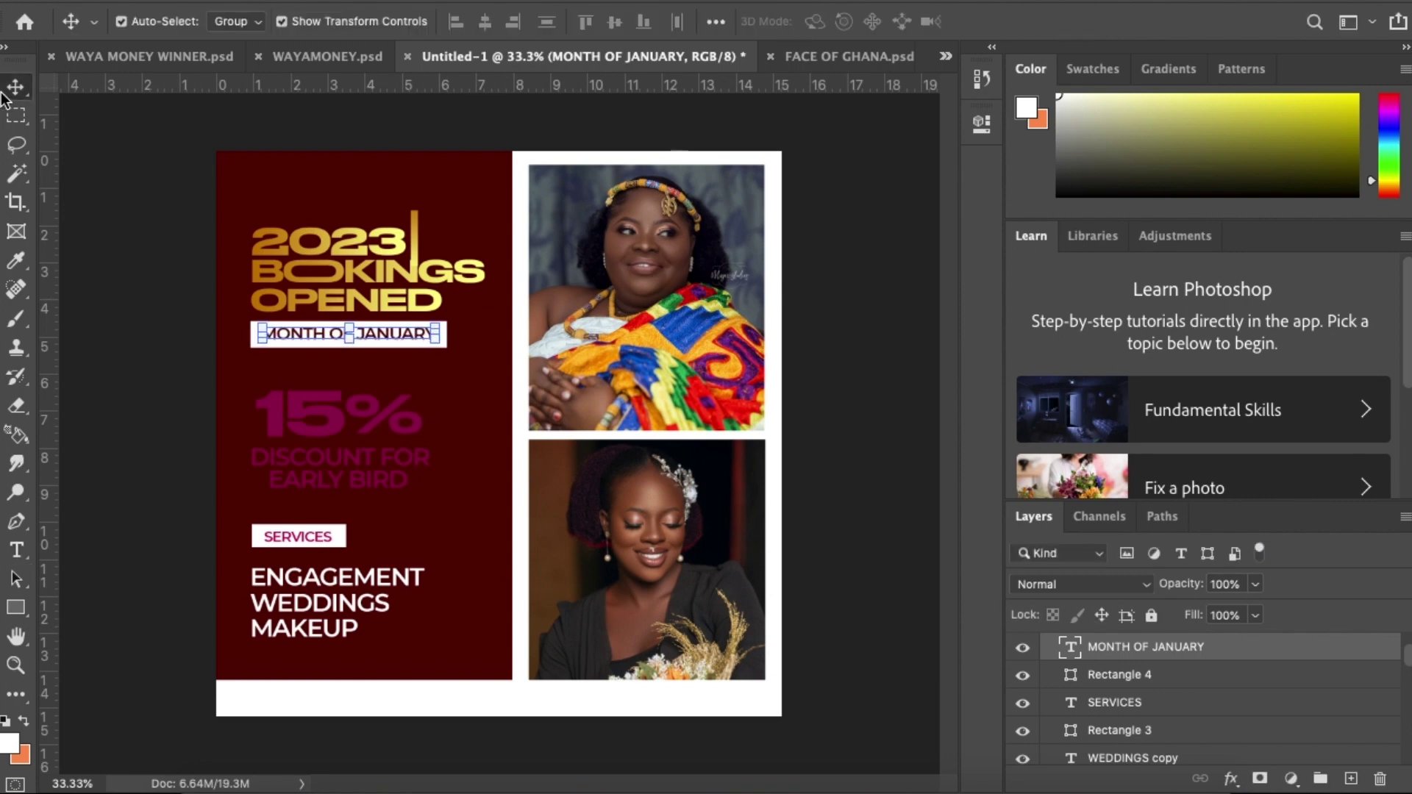
click(839, 299)
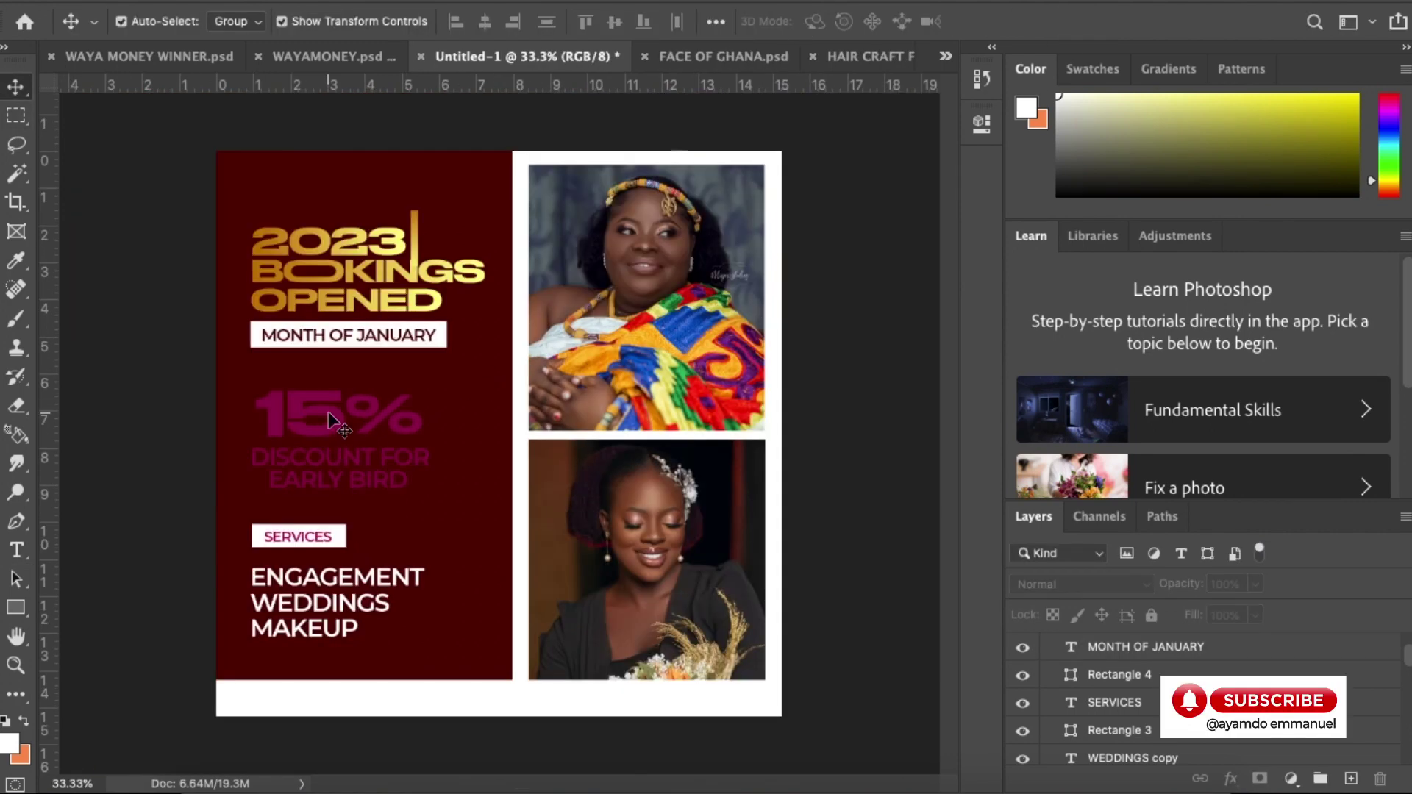
Copy the gold gradient layer style from the OPENED headline text
click(331, 423)
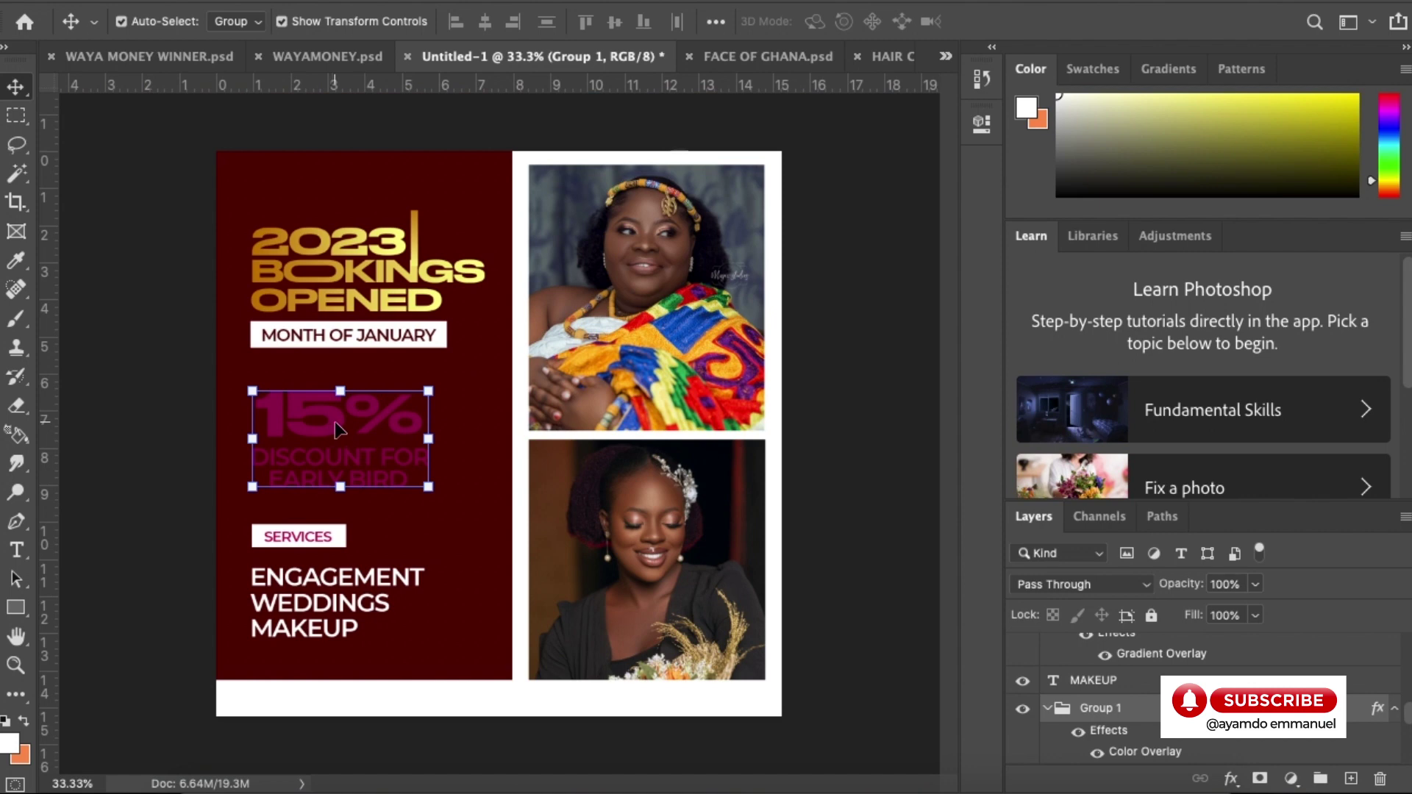
click(409, 265)
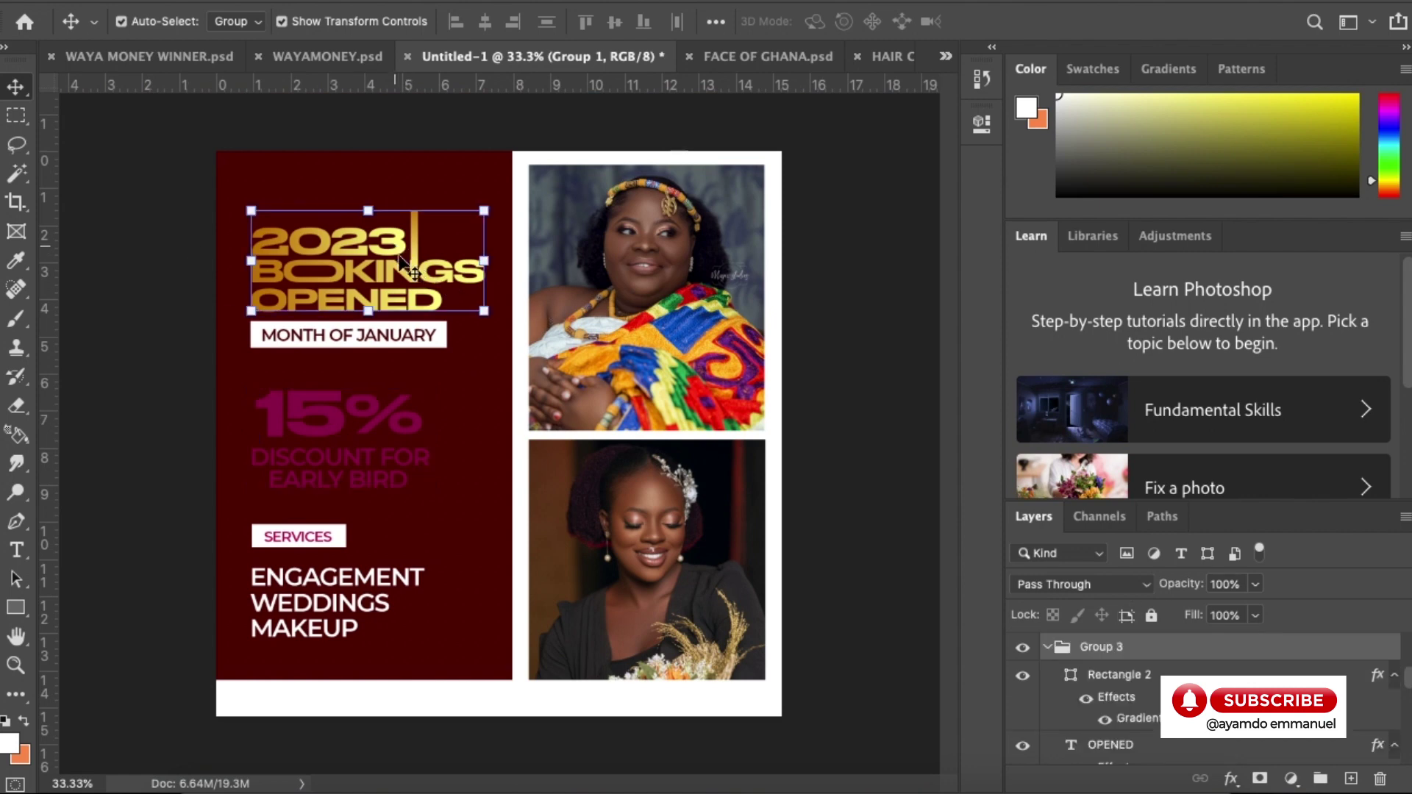
right_click(1138, 657)
click(1107, 745)
right_click(1107, 707)
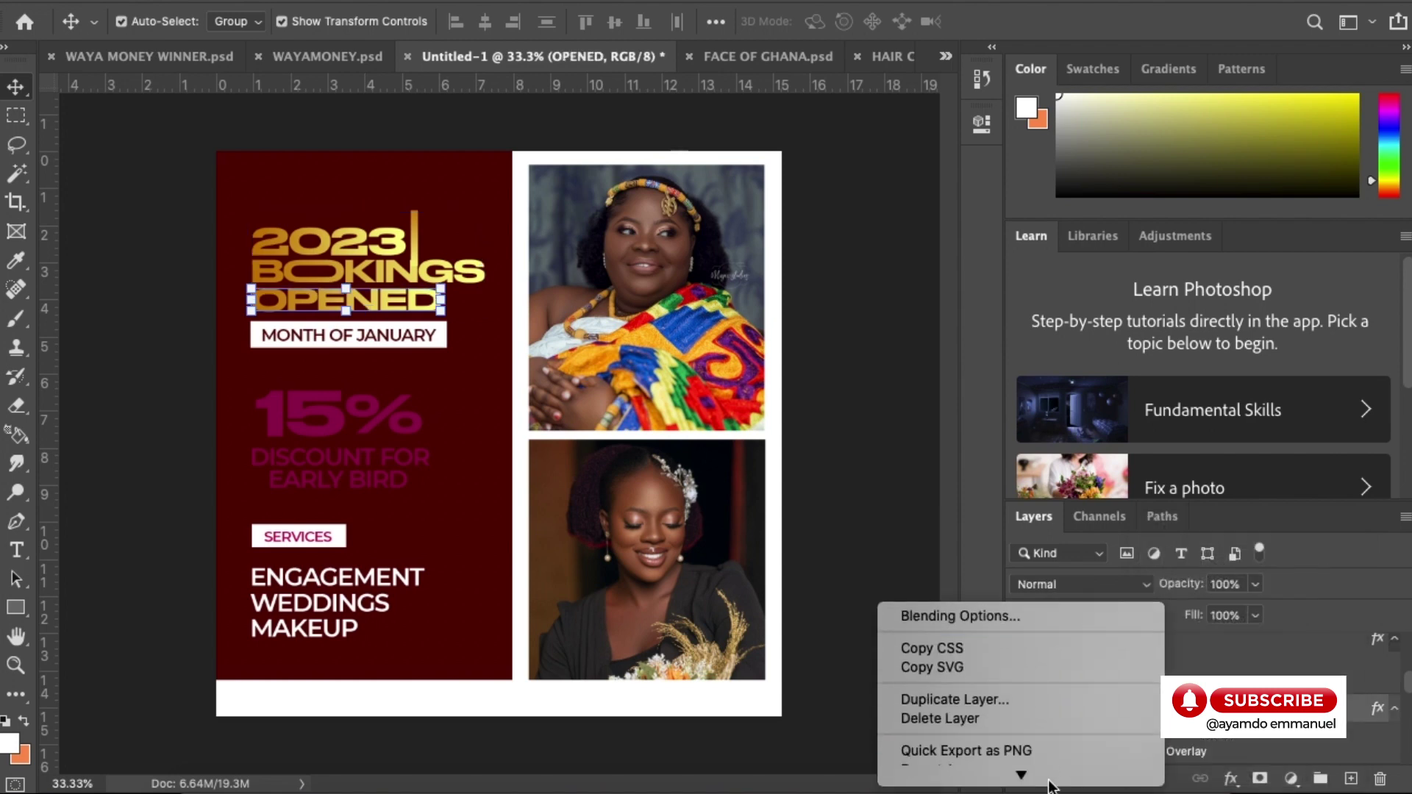
click(416, 430)
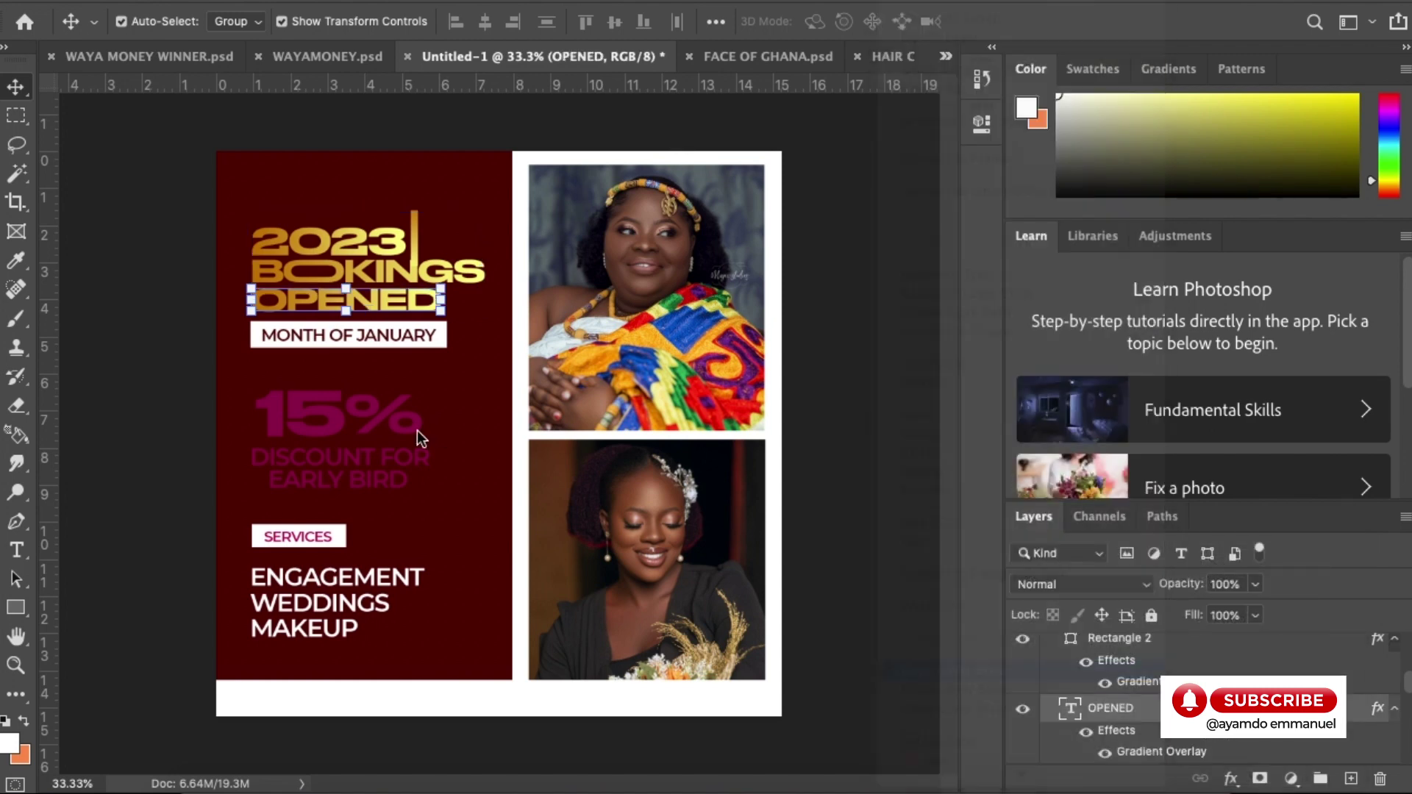
Paste the gold style onto 15%, test hiding the magenta overlay, then undo
scroll(1143, 717, down, 3)
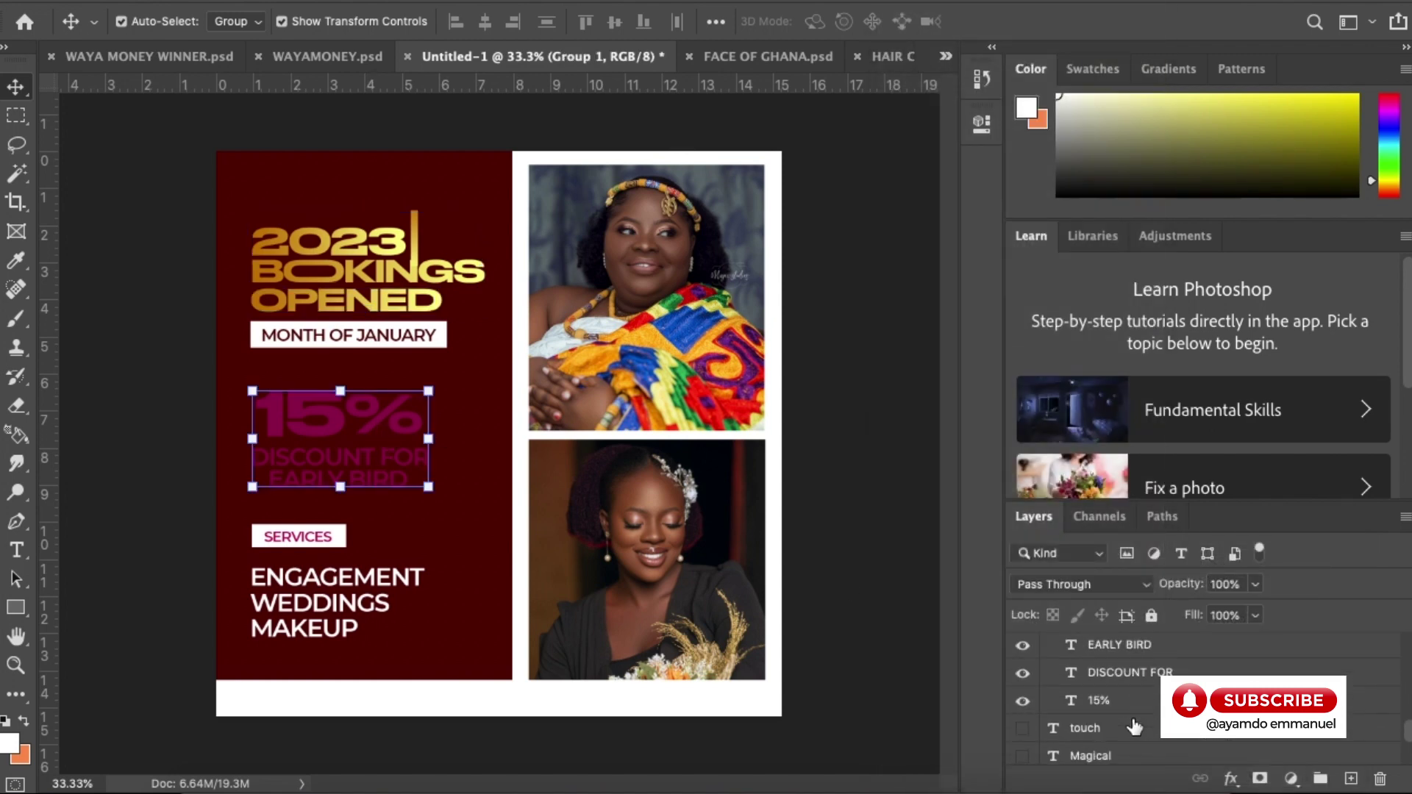
click(1132, 703)
right_click(1132, 702)
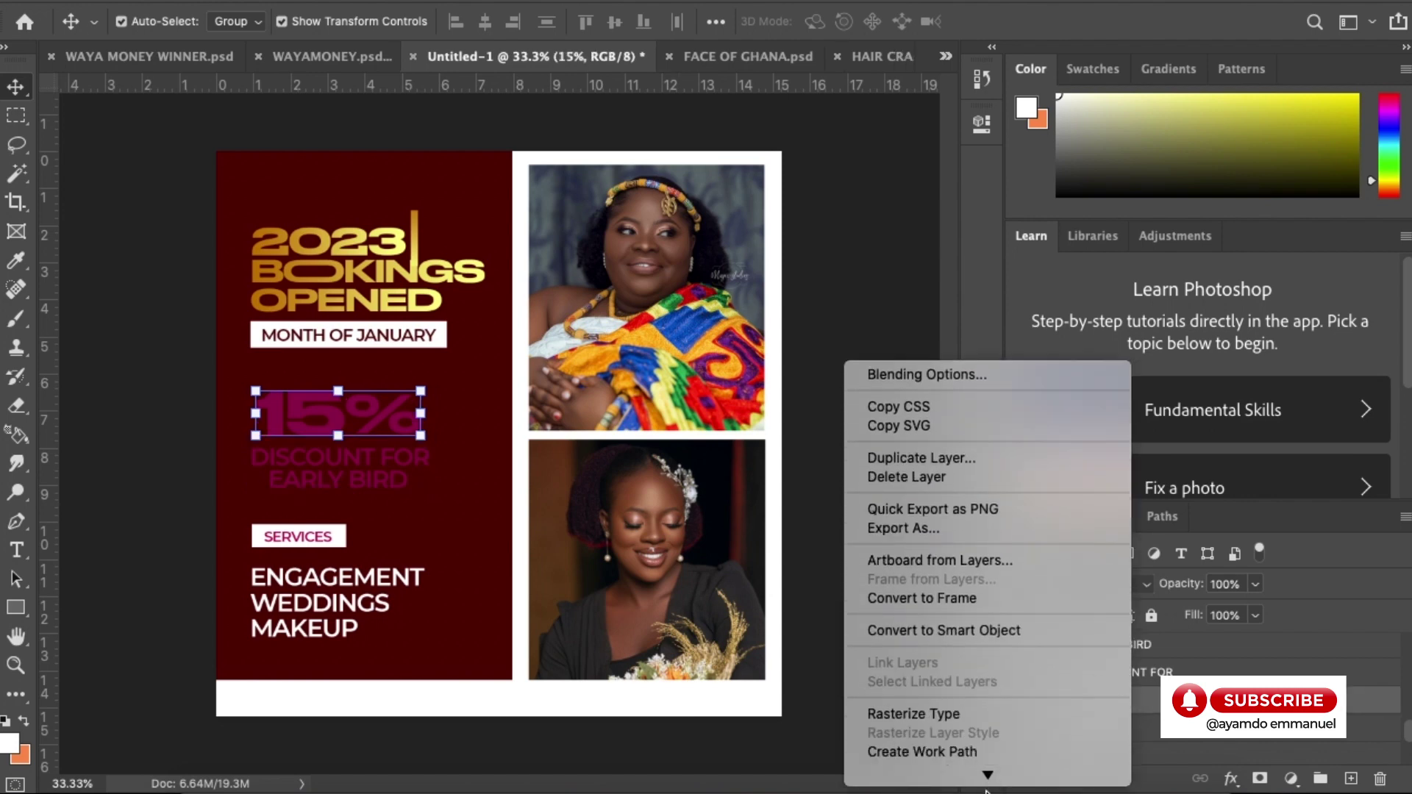
click(914, 618)
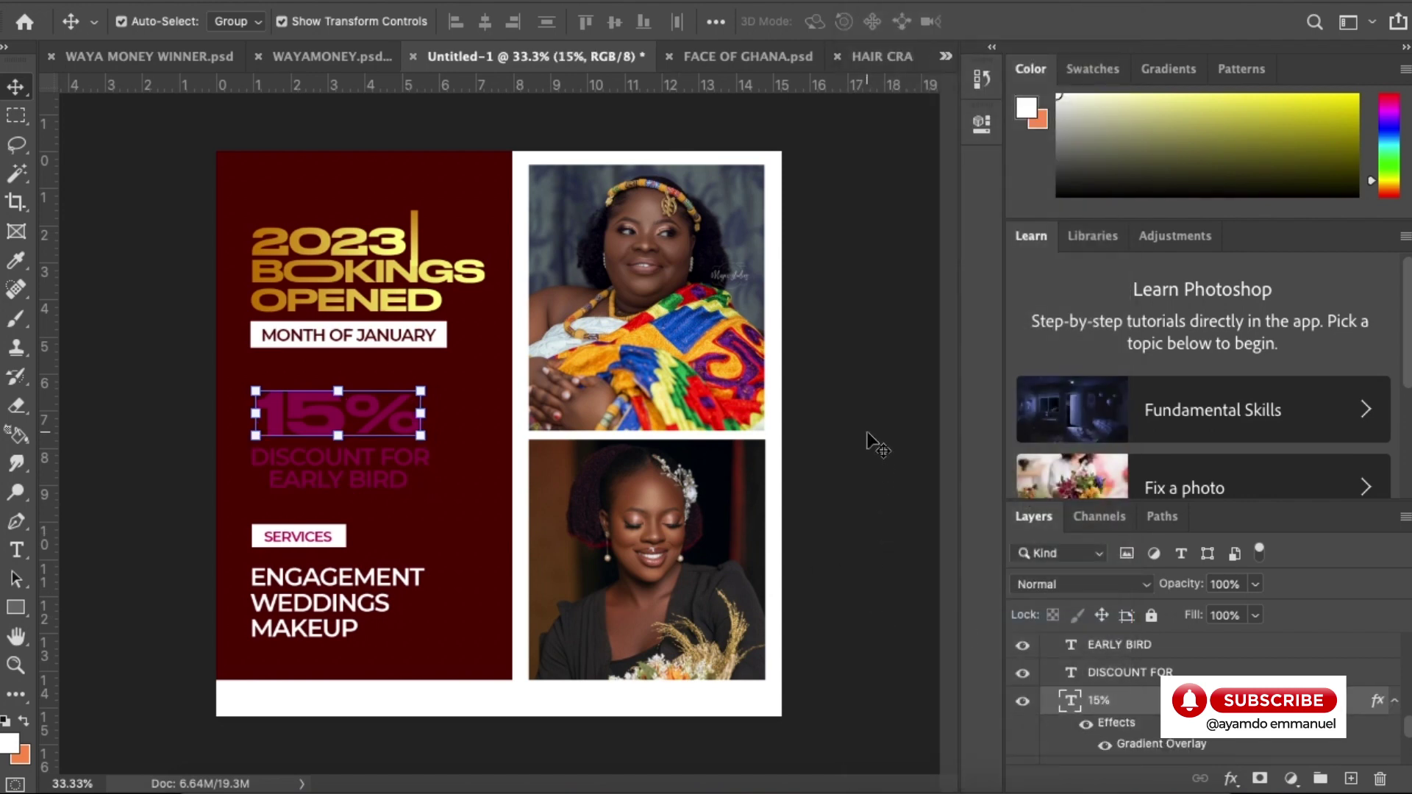
scroll(1136, 721, down, 2)
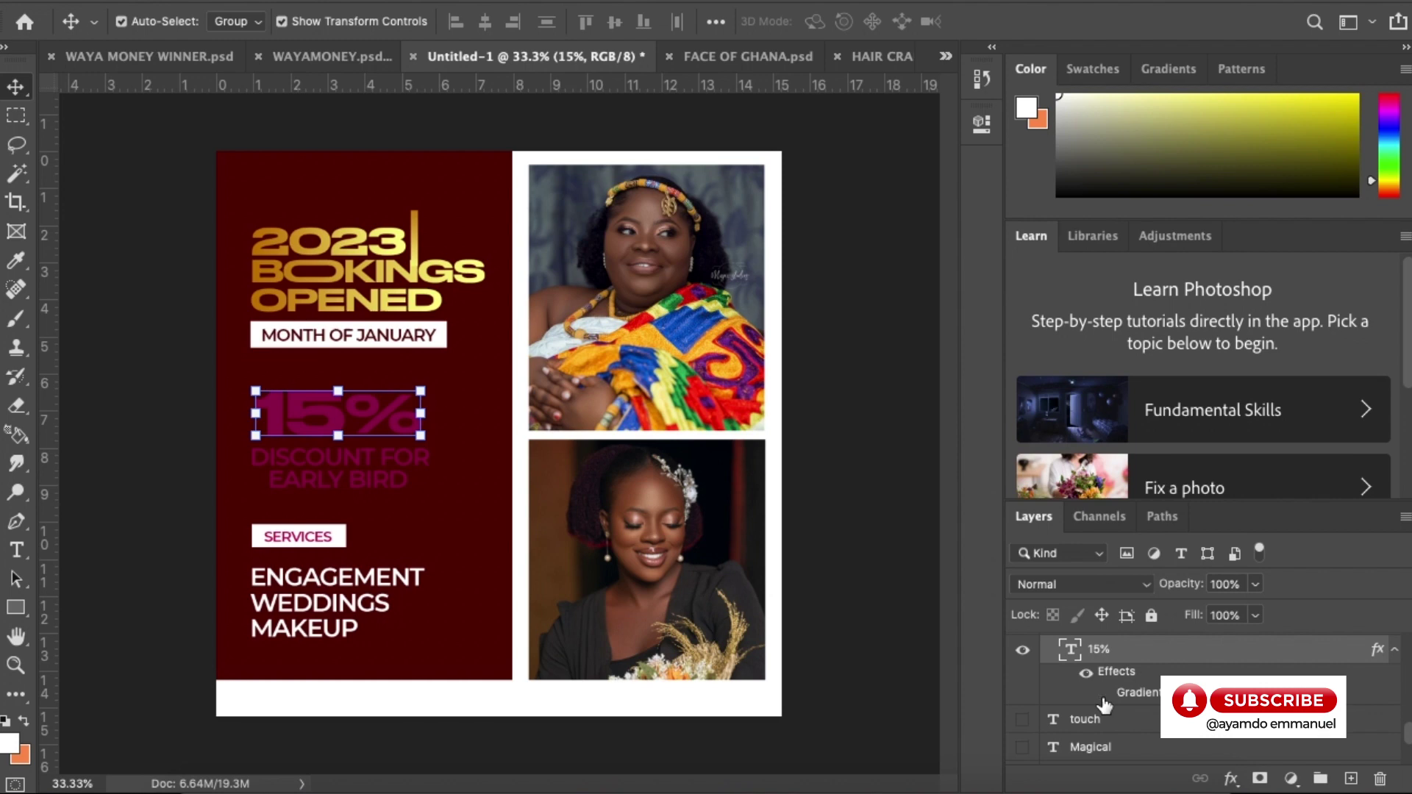
scroll(1111, 705, up, 3)
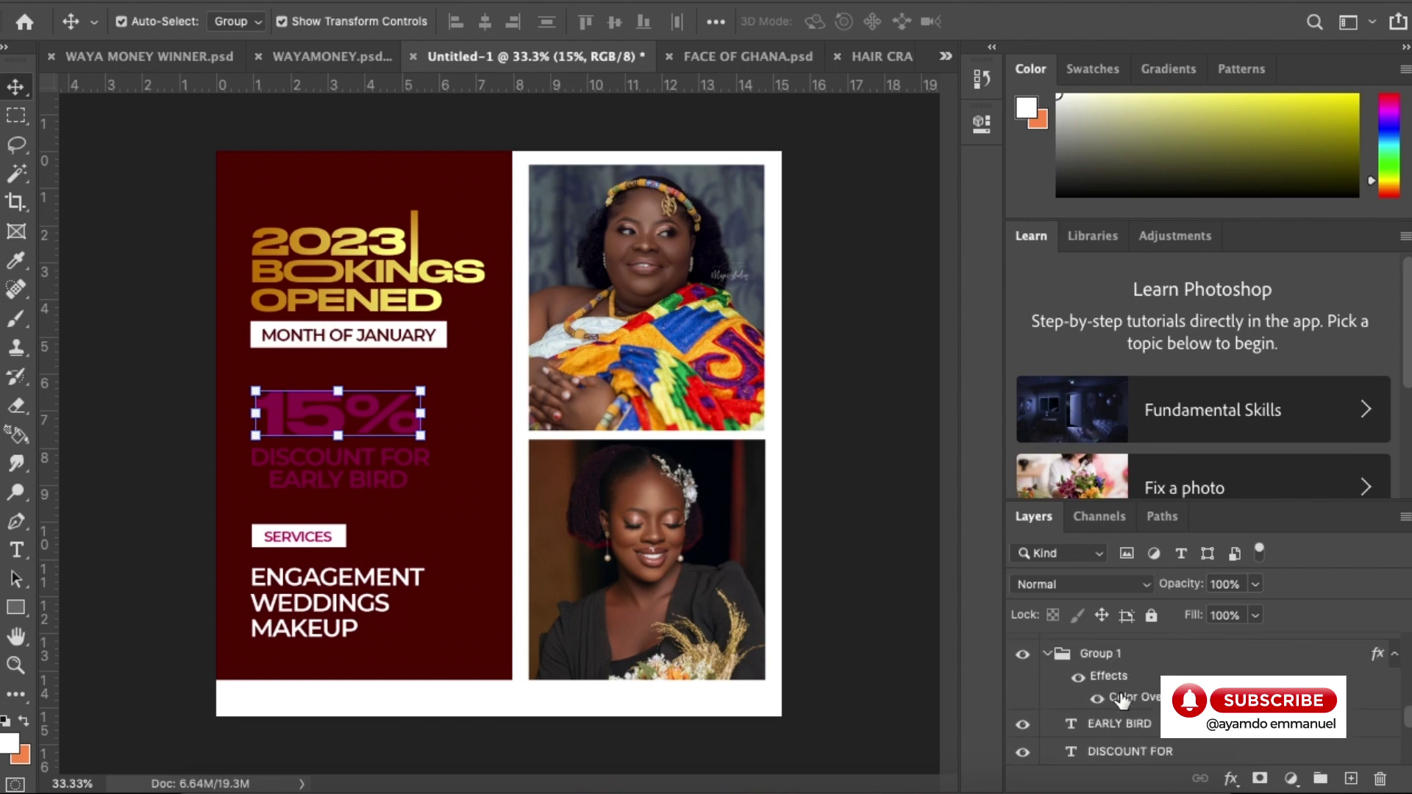
click(1098, 697)
click(920, 465)
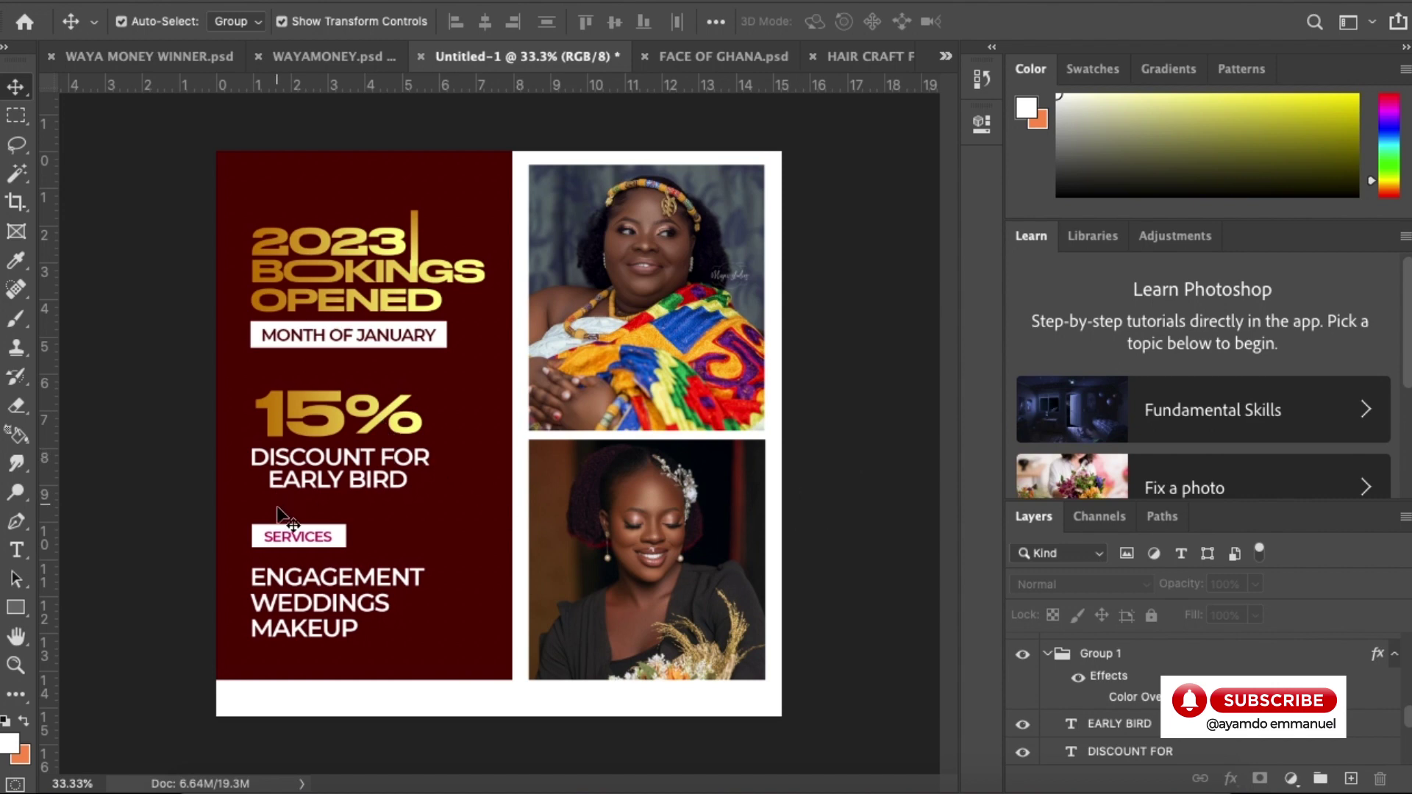
key(ctrl+z)
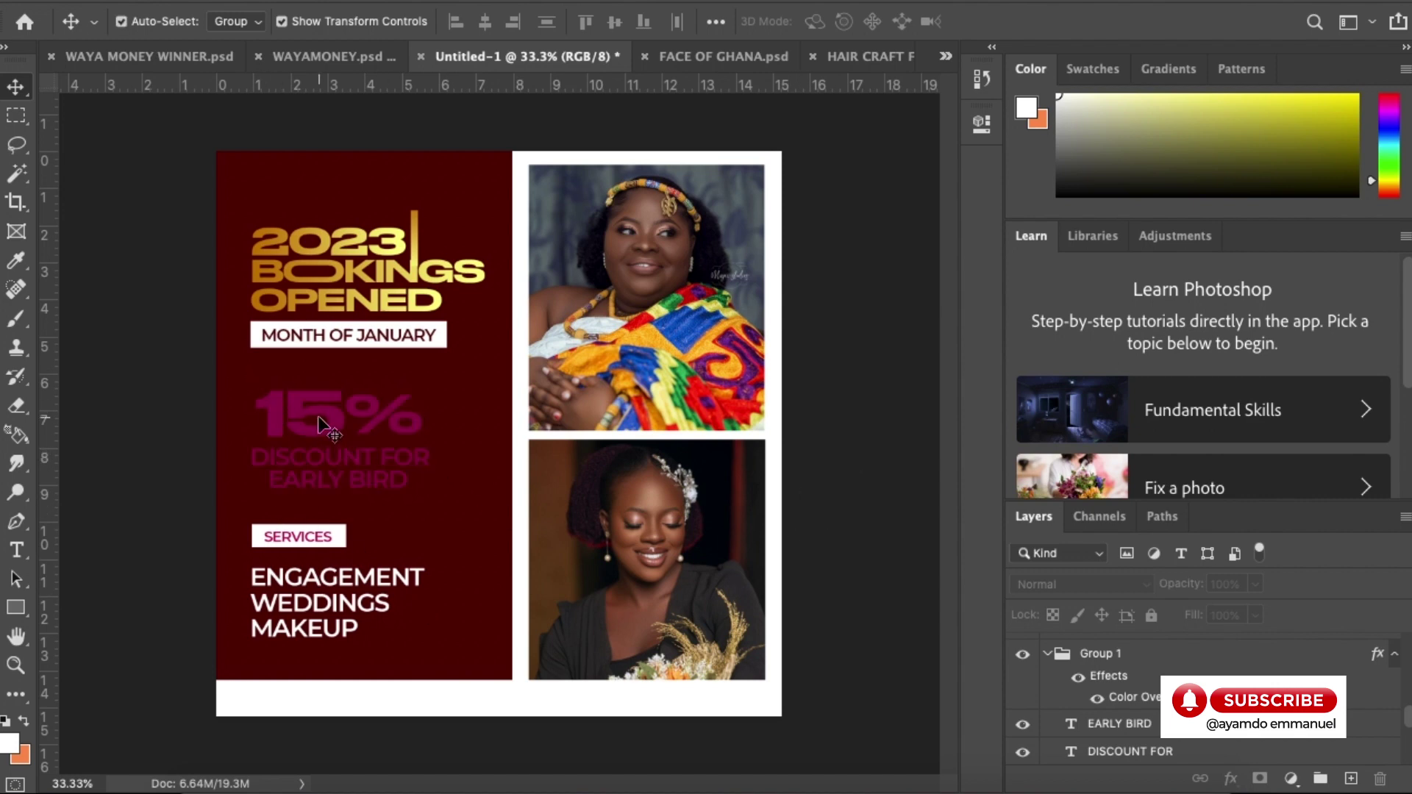
Paste the gold style onto the discount group and copy the 15% text's gradient
click(329, 430)
right_click(1136, 654)
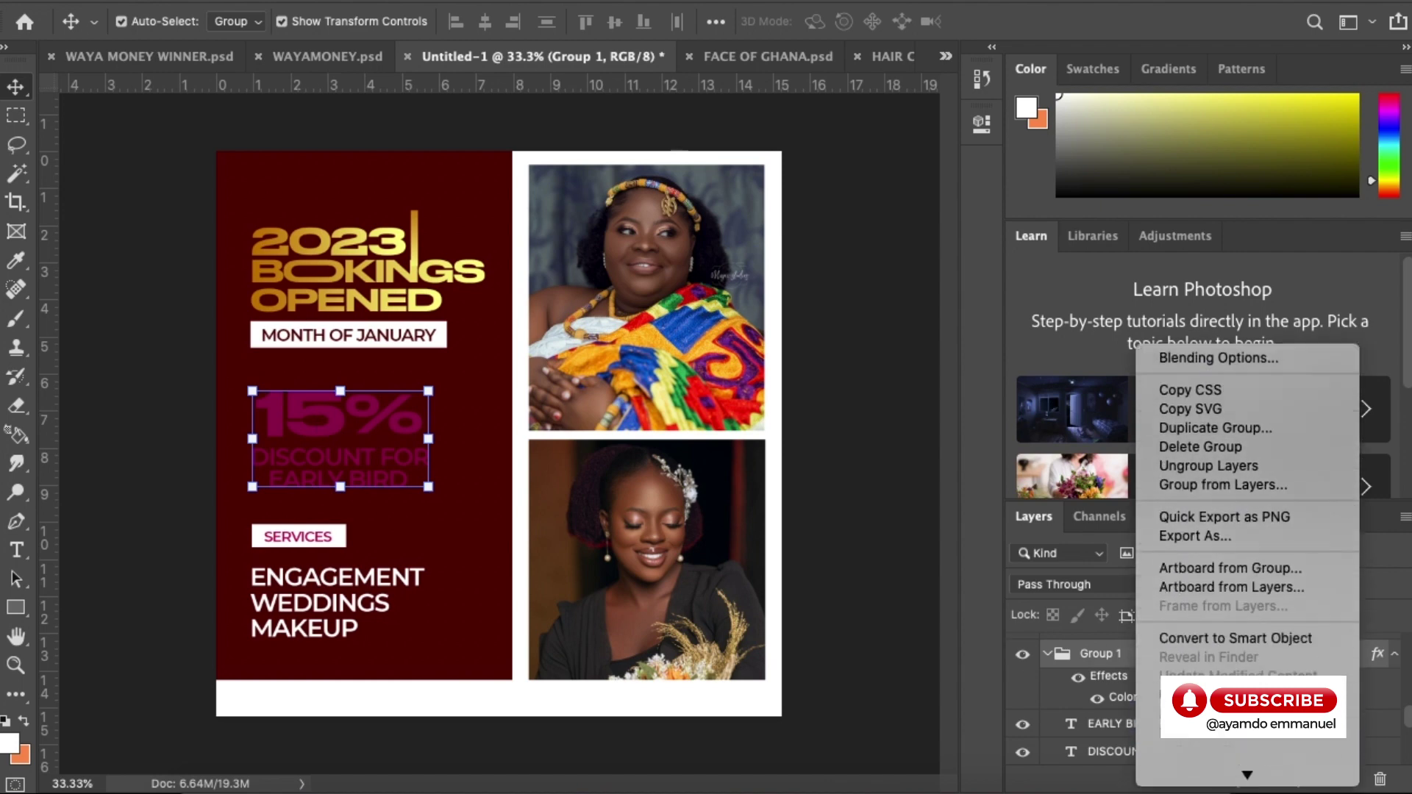
click(1250, 716)
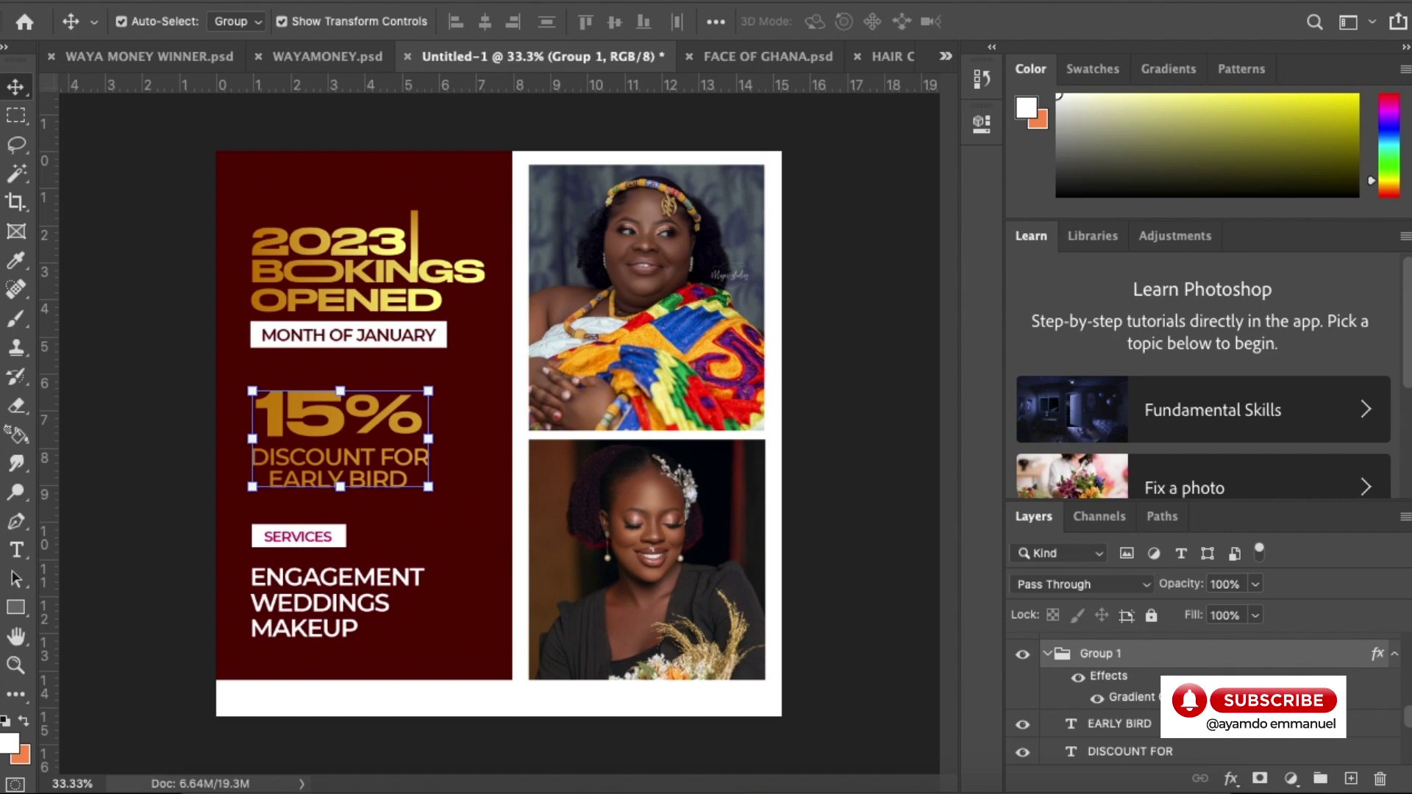
click(415, 519)
click(376, 413)
scroll(1184, 669, down, 1)
scroll(1184, 669, down, 1)
right_click(1132, 713)
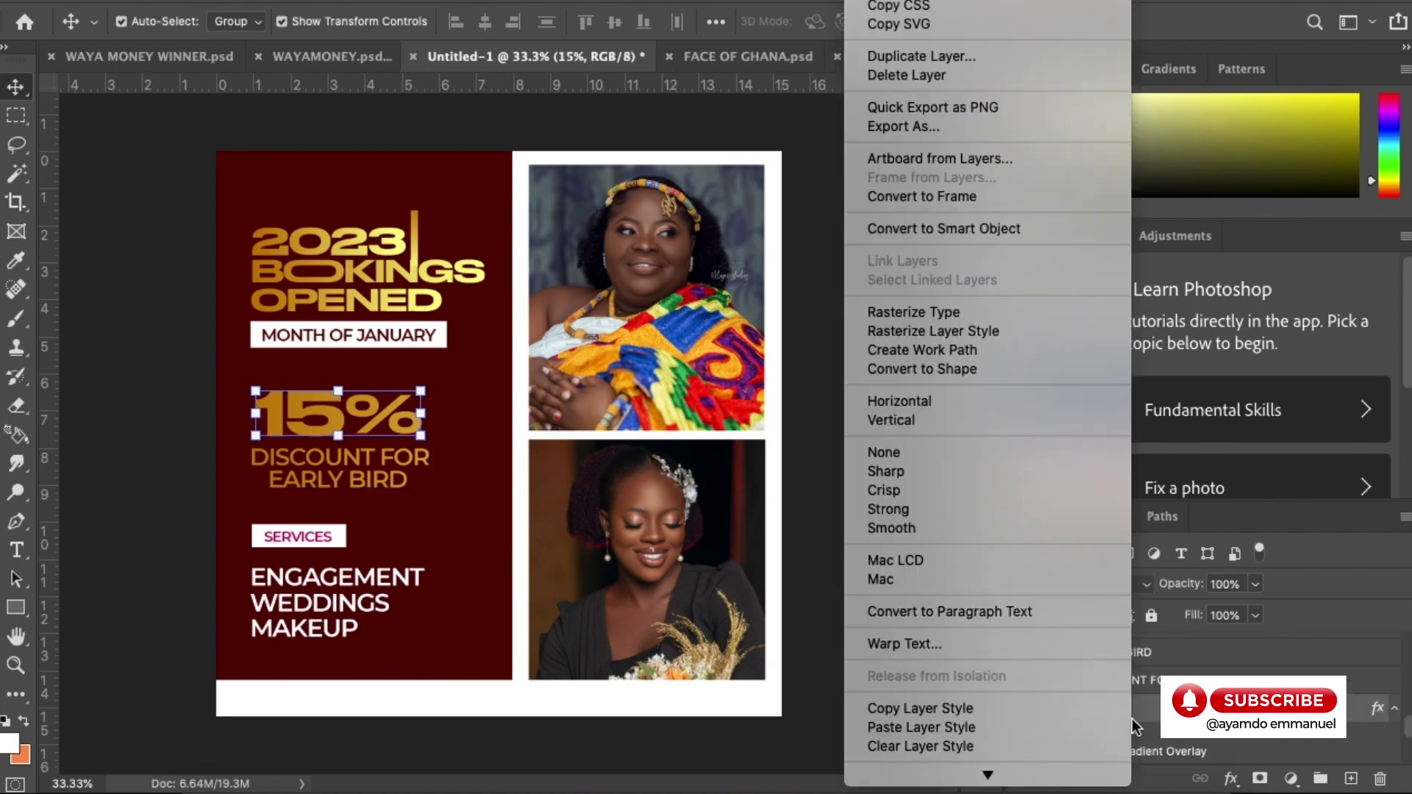
click(1056, 715)
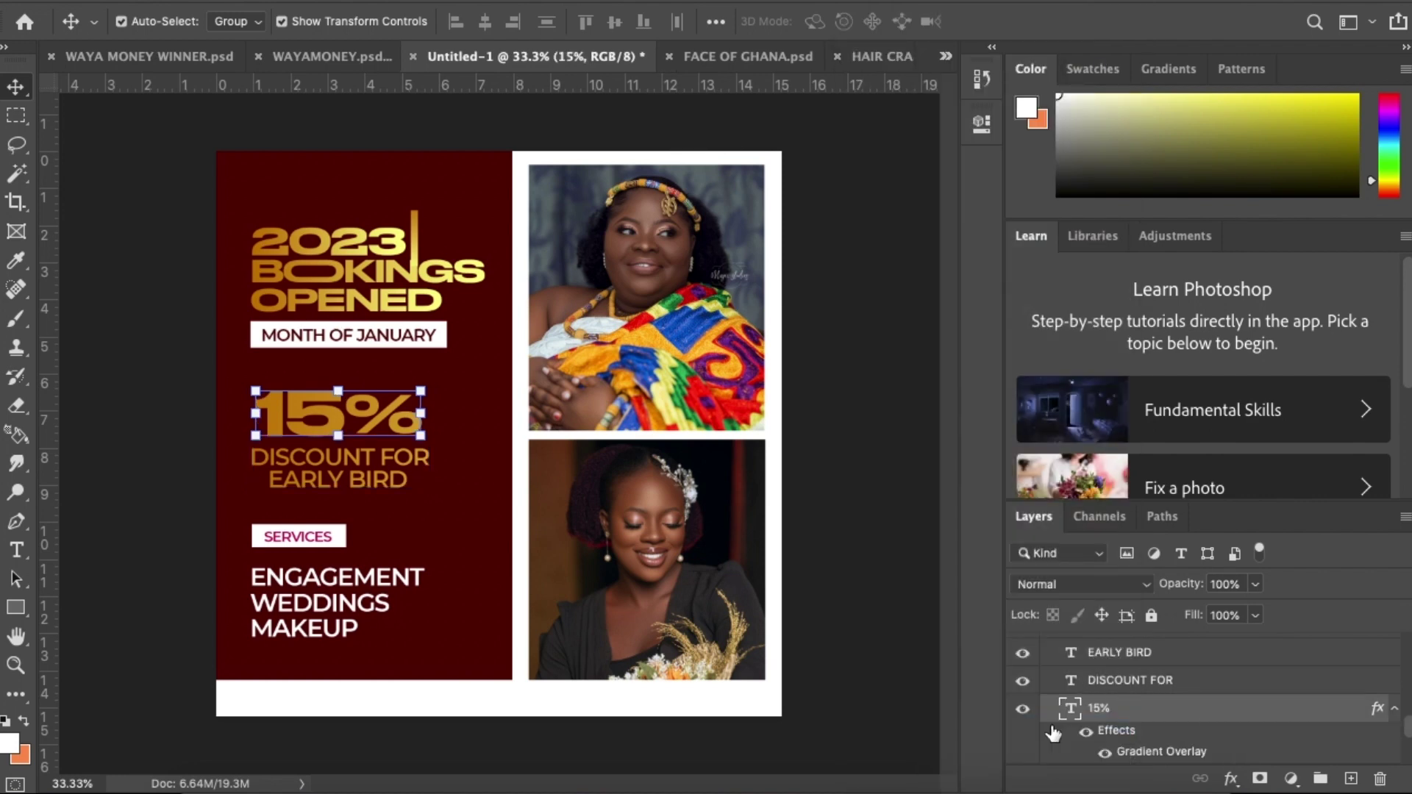
Hide the group's magenta overlay and paste the gold gradient onto DISCOUNT FOR and EARLY BIRD
scroll(1208, 673, up, 1)
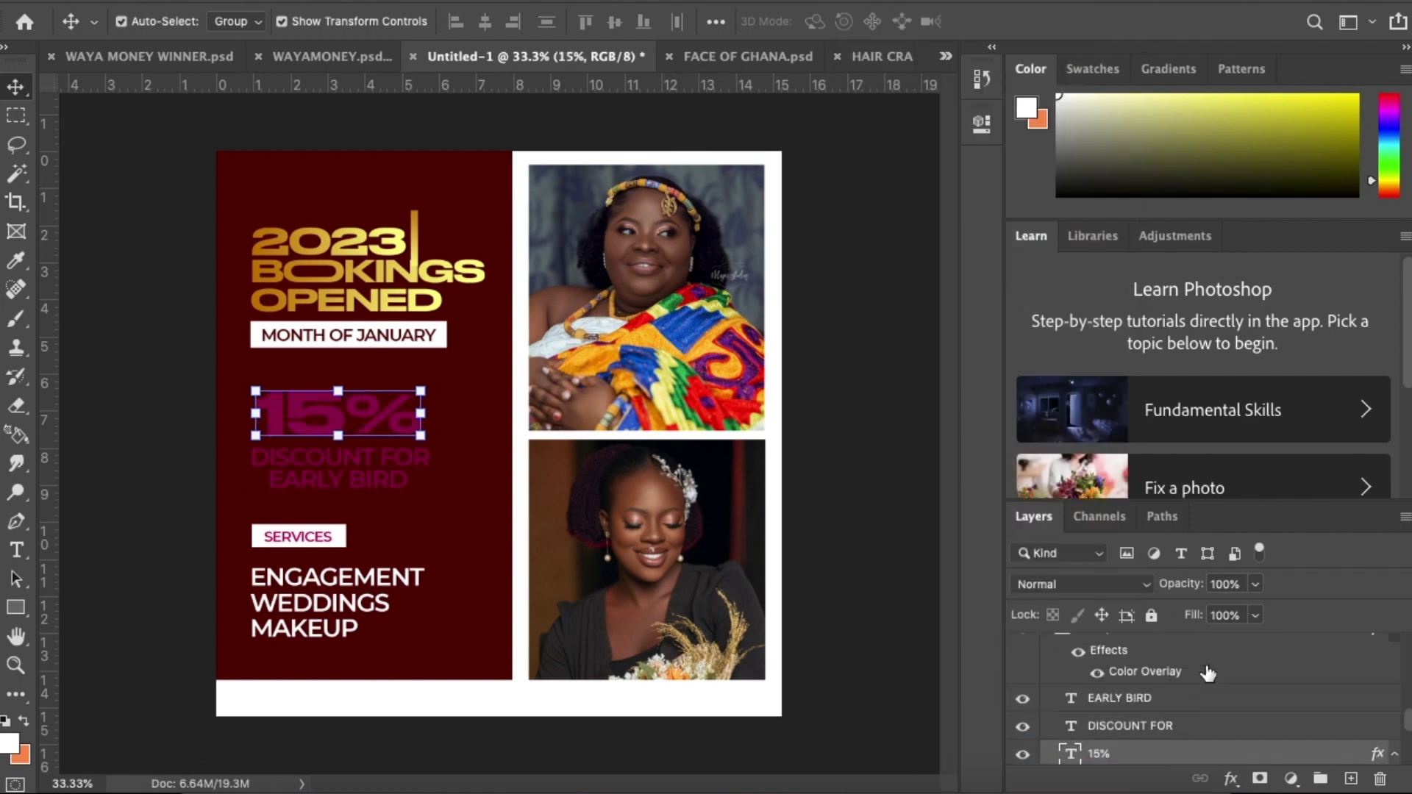
click(1098, 674)
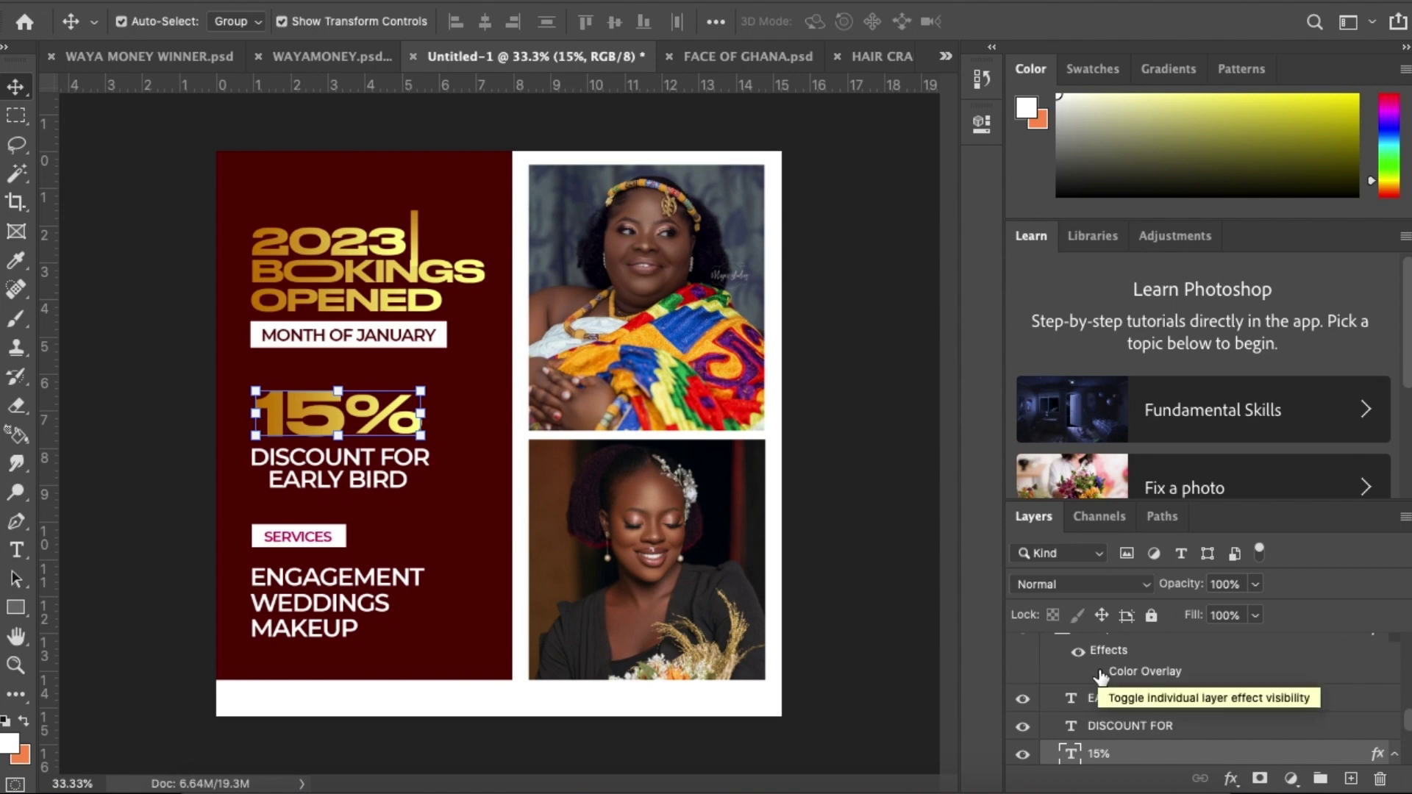
right_click(1122, 725)
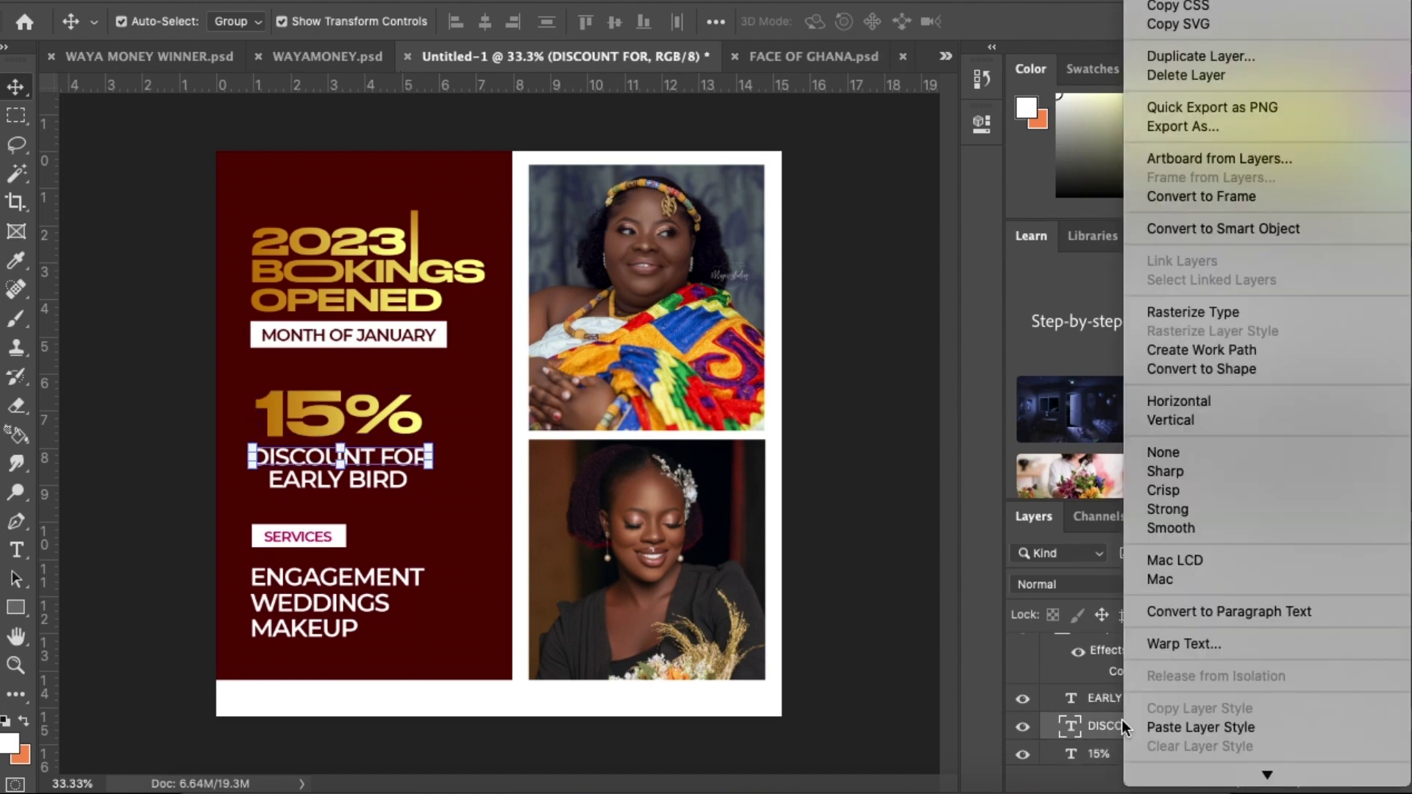
click(1216, 726)
right_click(1221, 703)
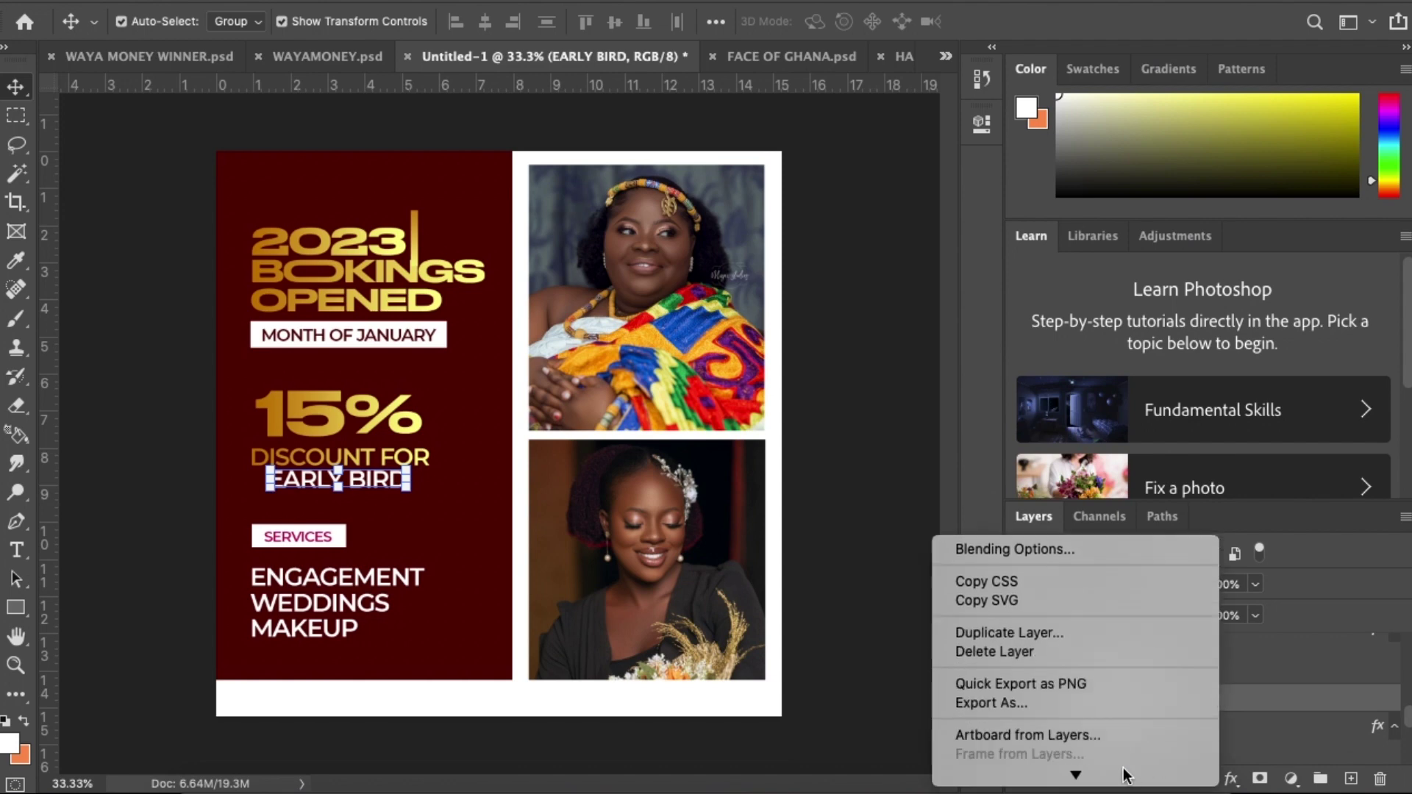
click(1092, 592)
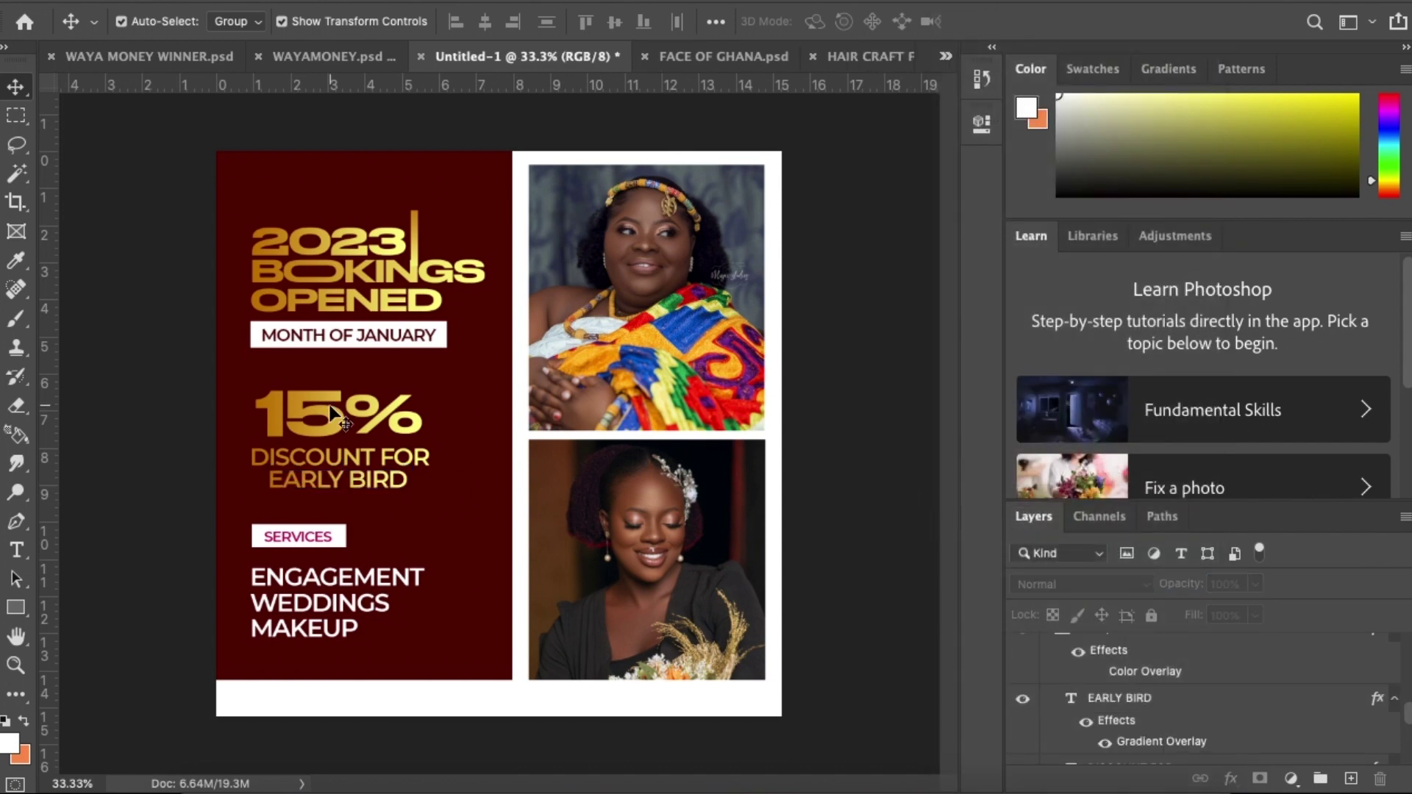
Draw a thin stroke-less rectangle line below EARLY BIRD
click(26, 605)
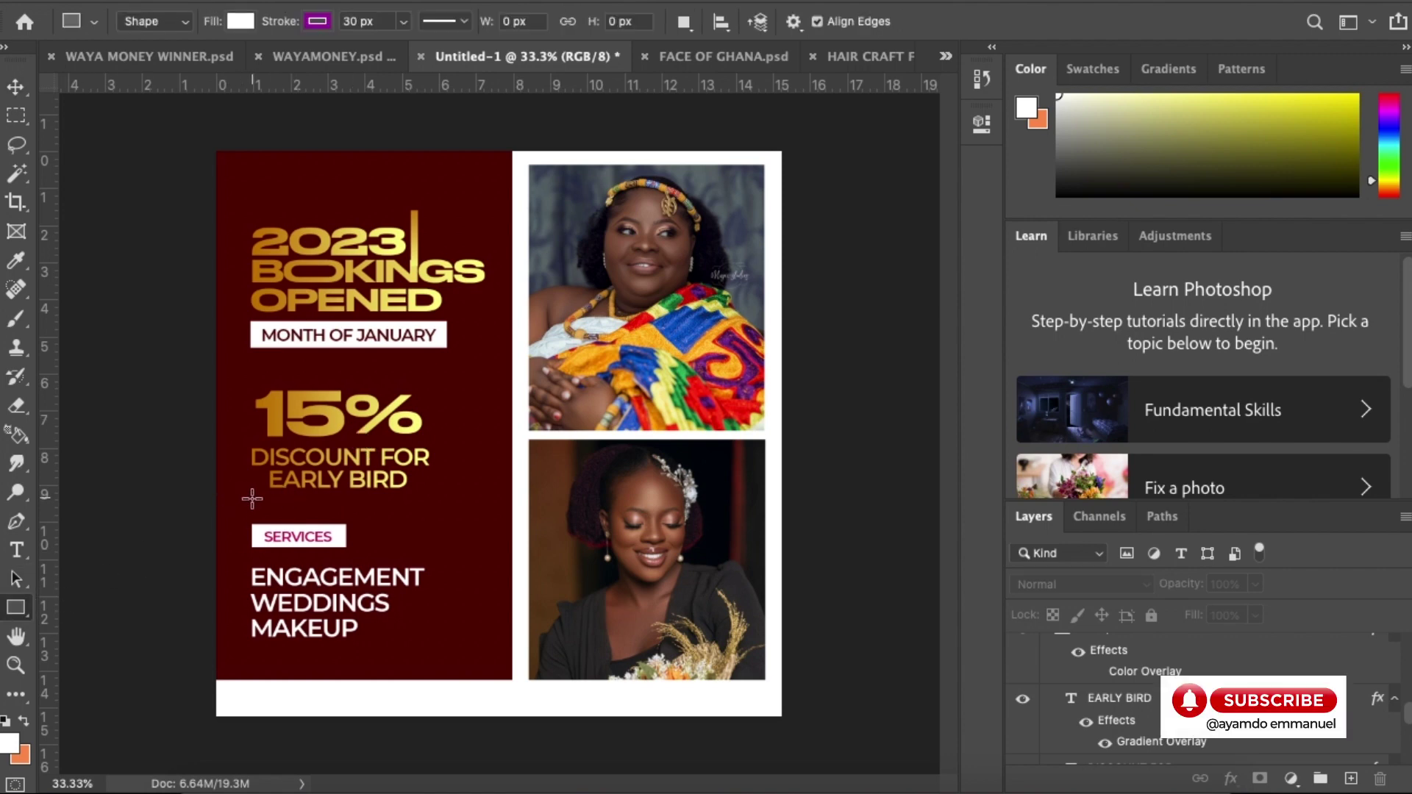
drag(253, 499, 457, 498)
click(317, 22)
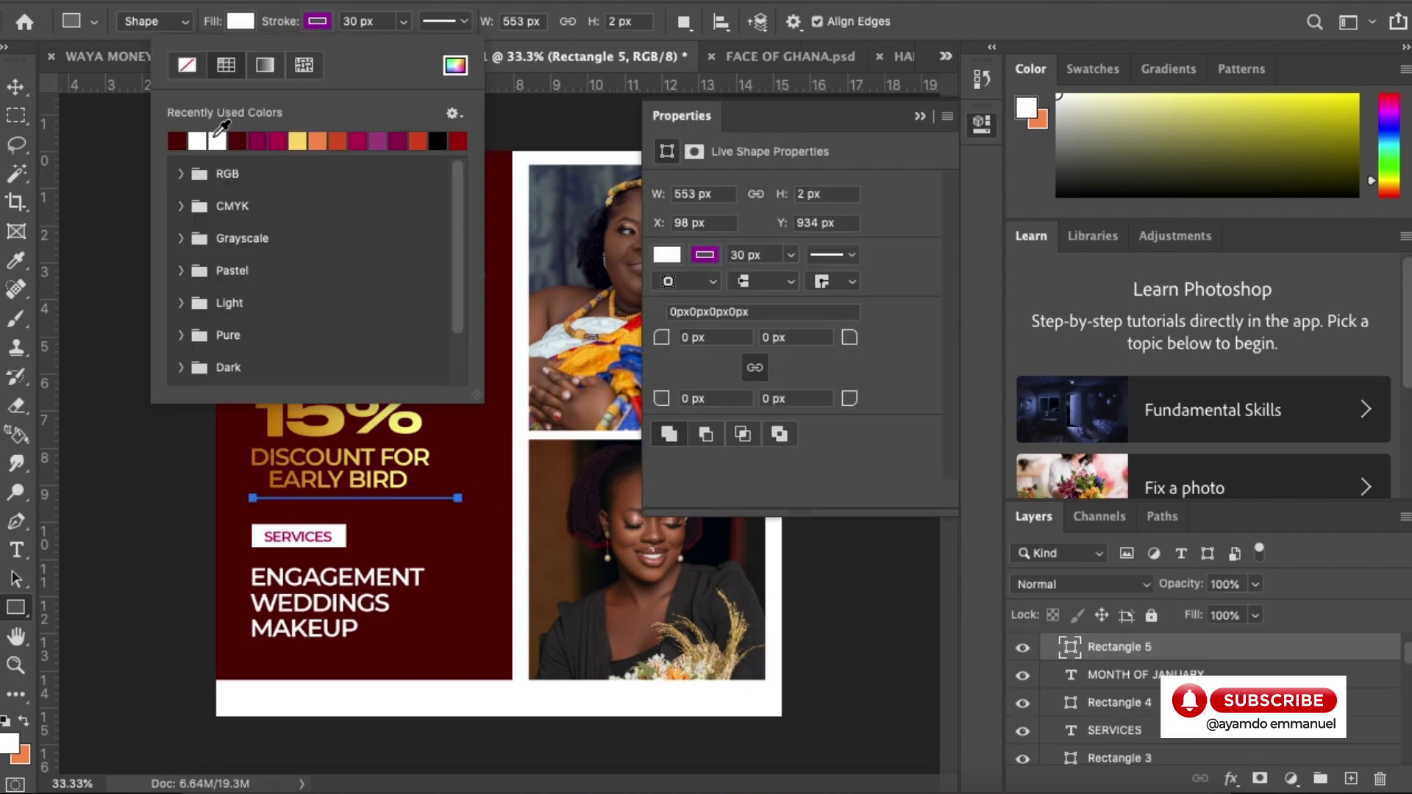
click(180, 140)
click(16, 87)
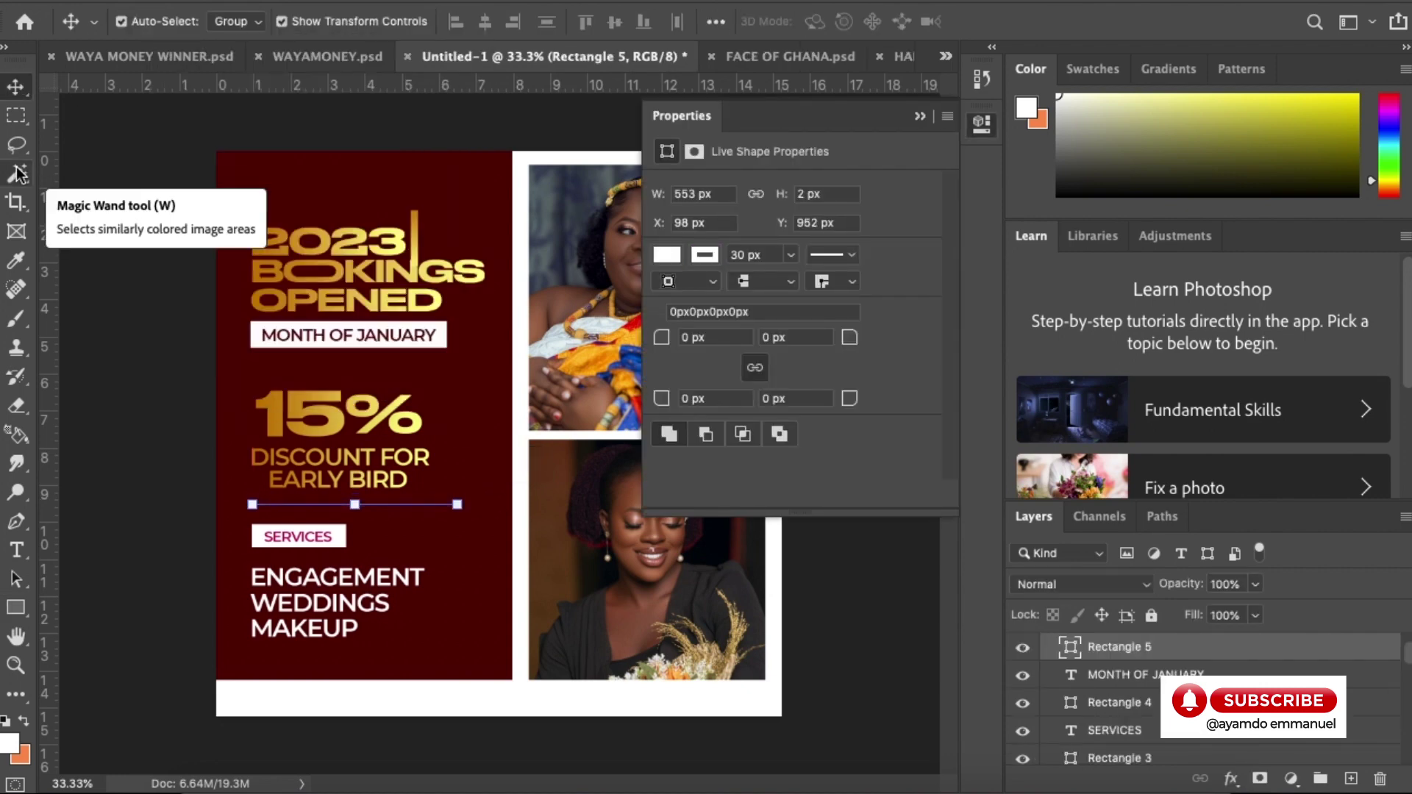
click(520, 294)
click(920, 115)
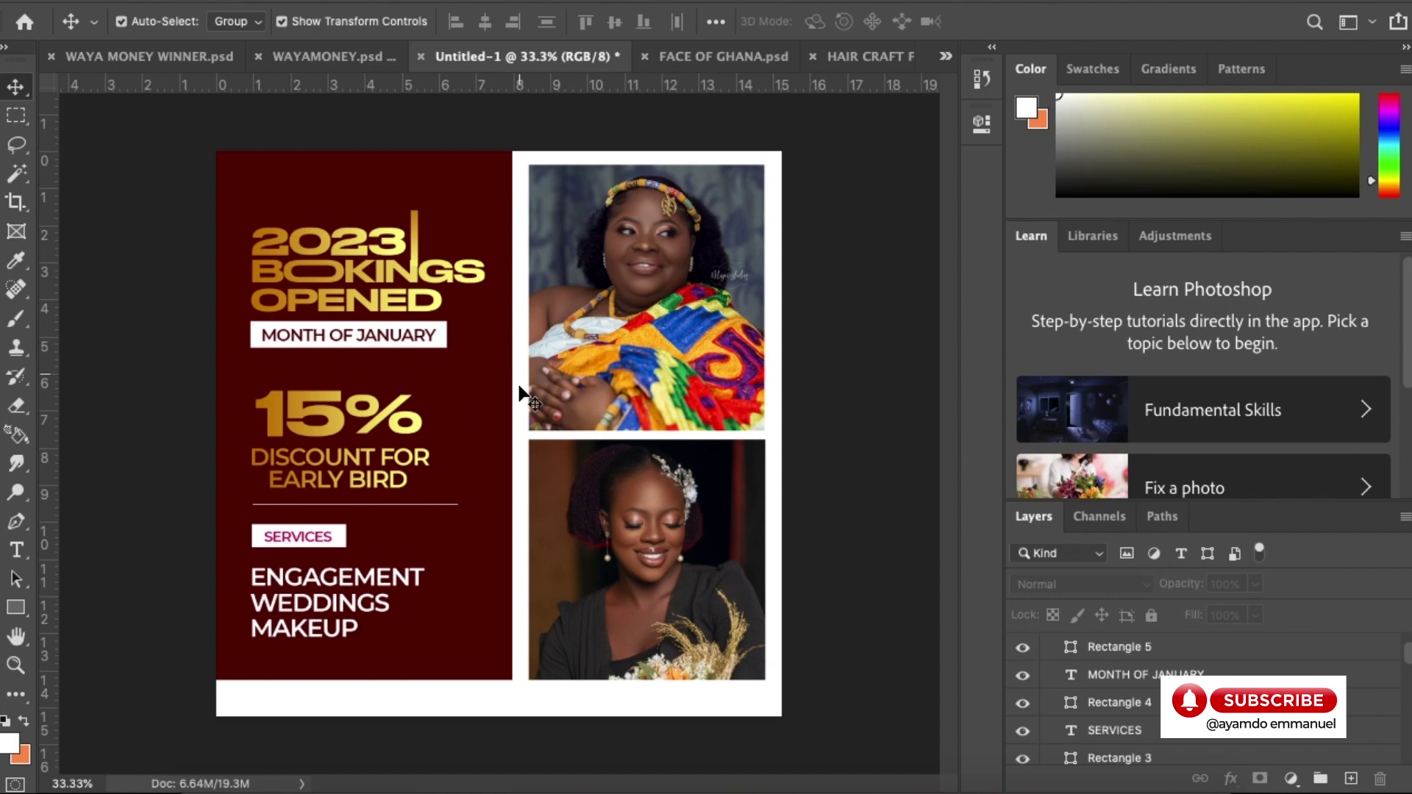
Move the line layer out of Group 2, zoom in, and start Free Transform on it
click(353, 511)
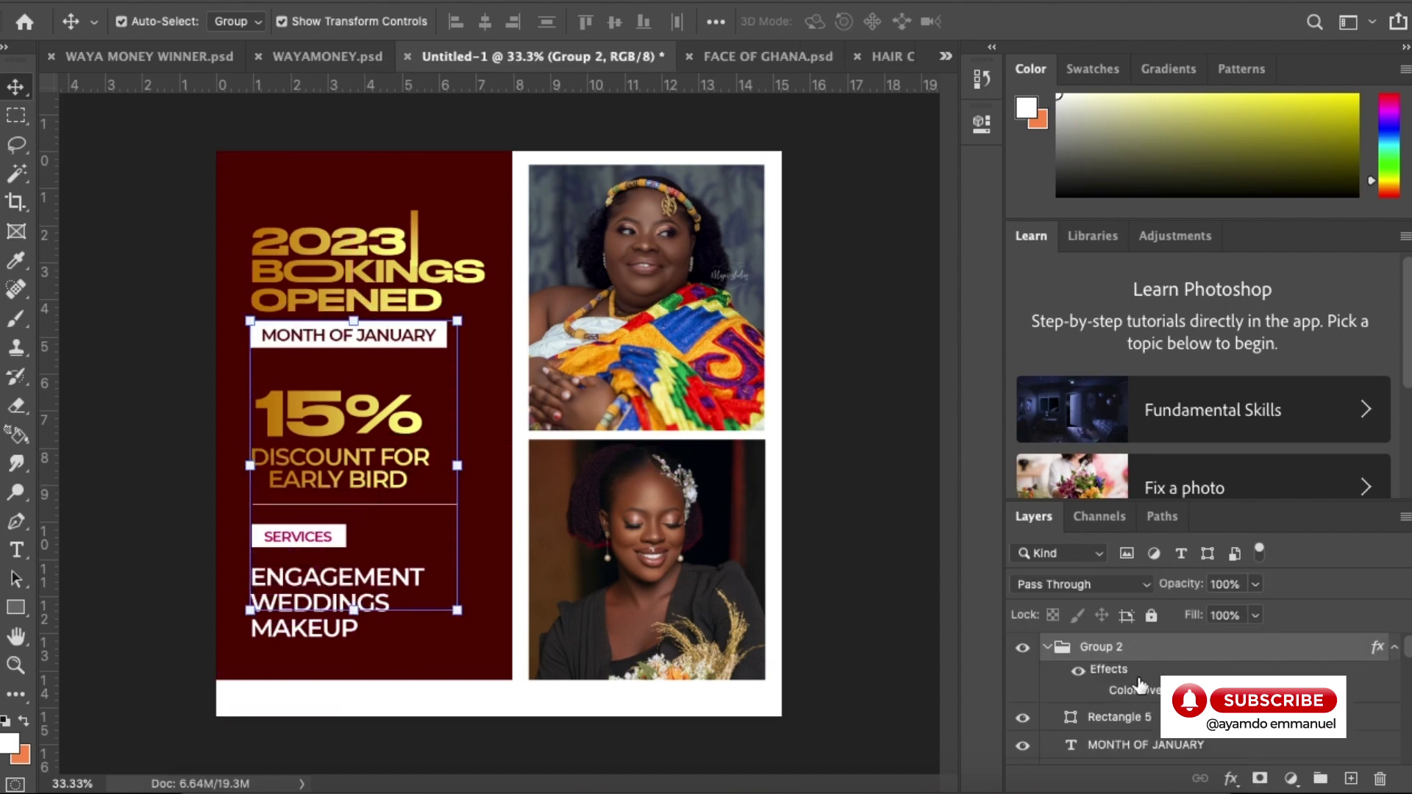
drag(1125, 718, 1150, 637)
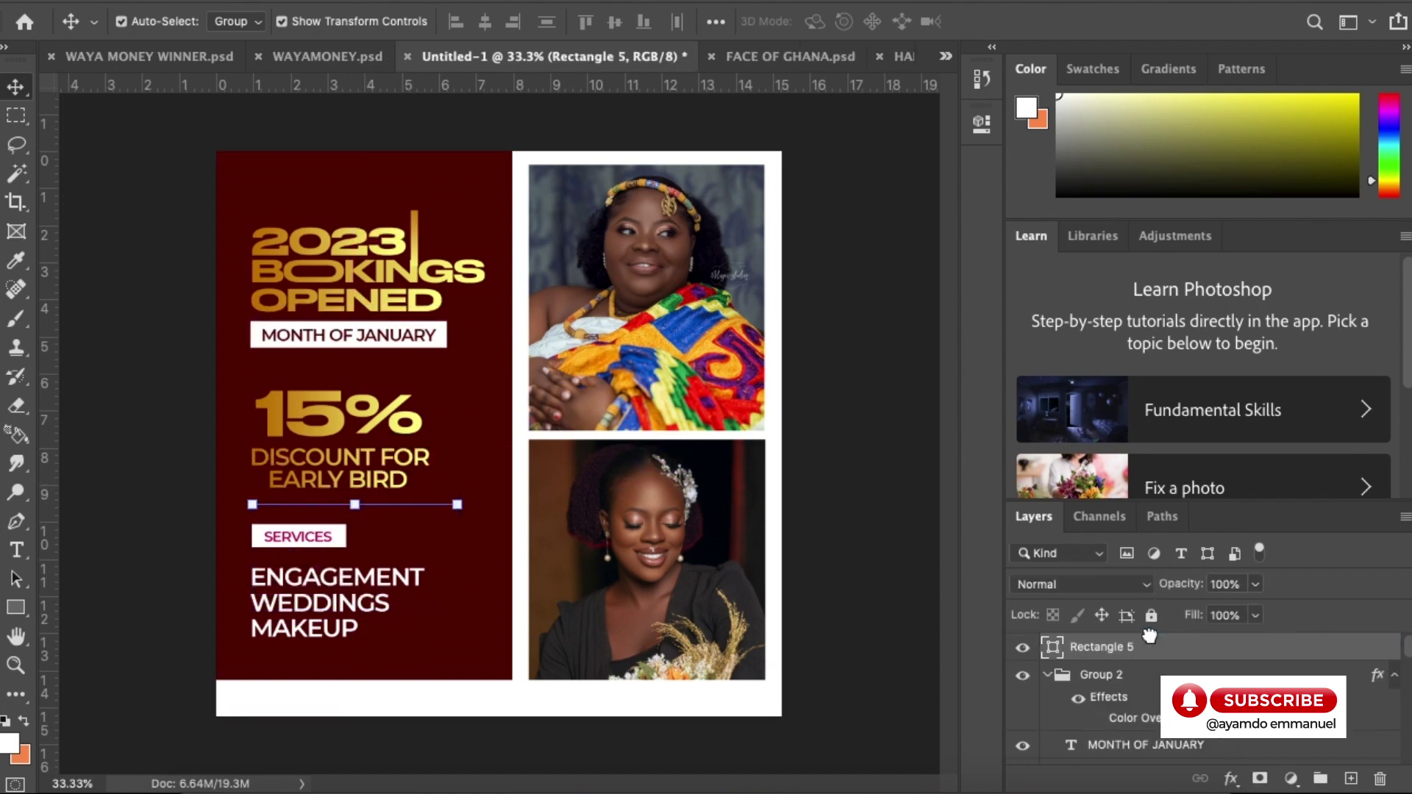
key(ctrl+=)
key(ctrl+t)
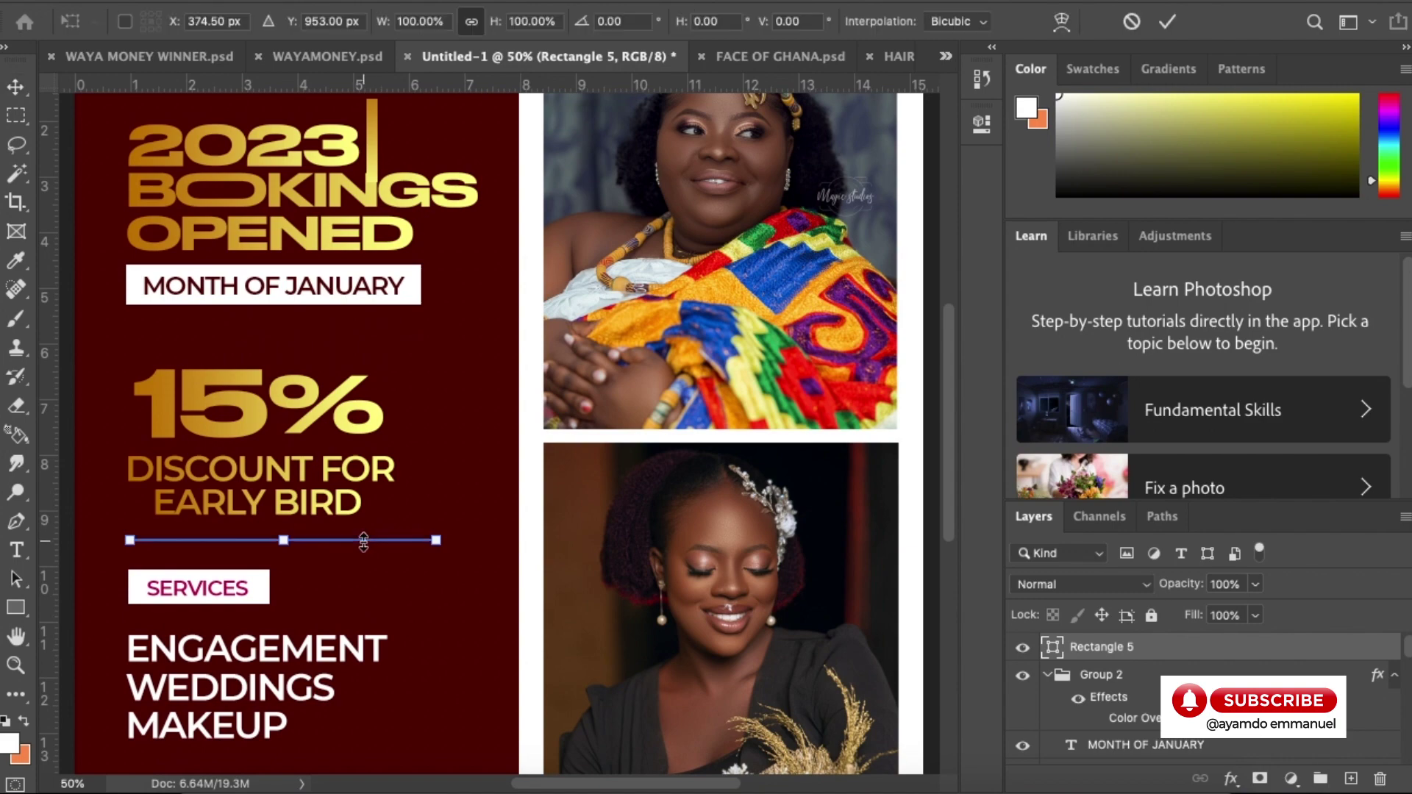
Apply the line resize, then replace the footer phone numbers with one international number nudged right
click(1168, 21)
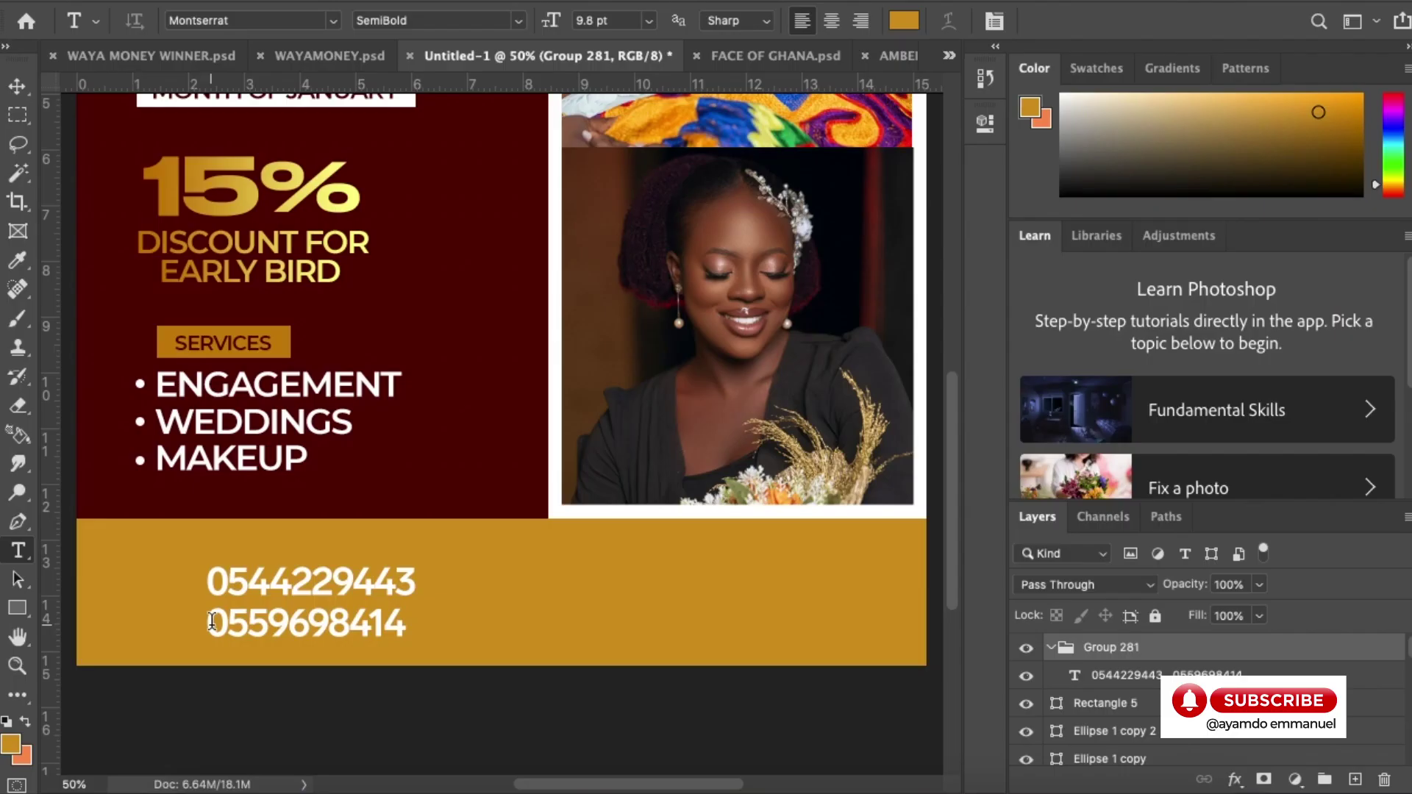
key(ctrl+a)
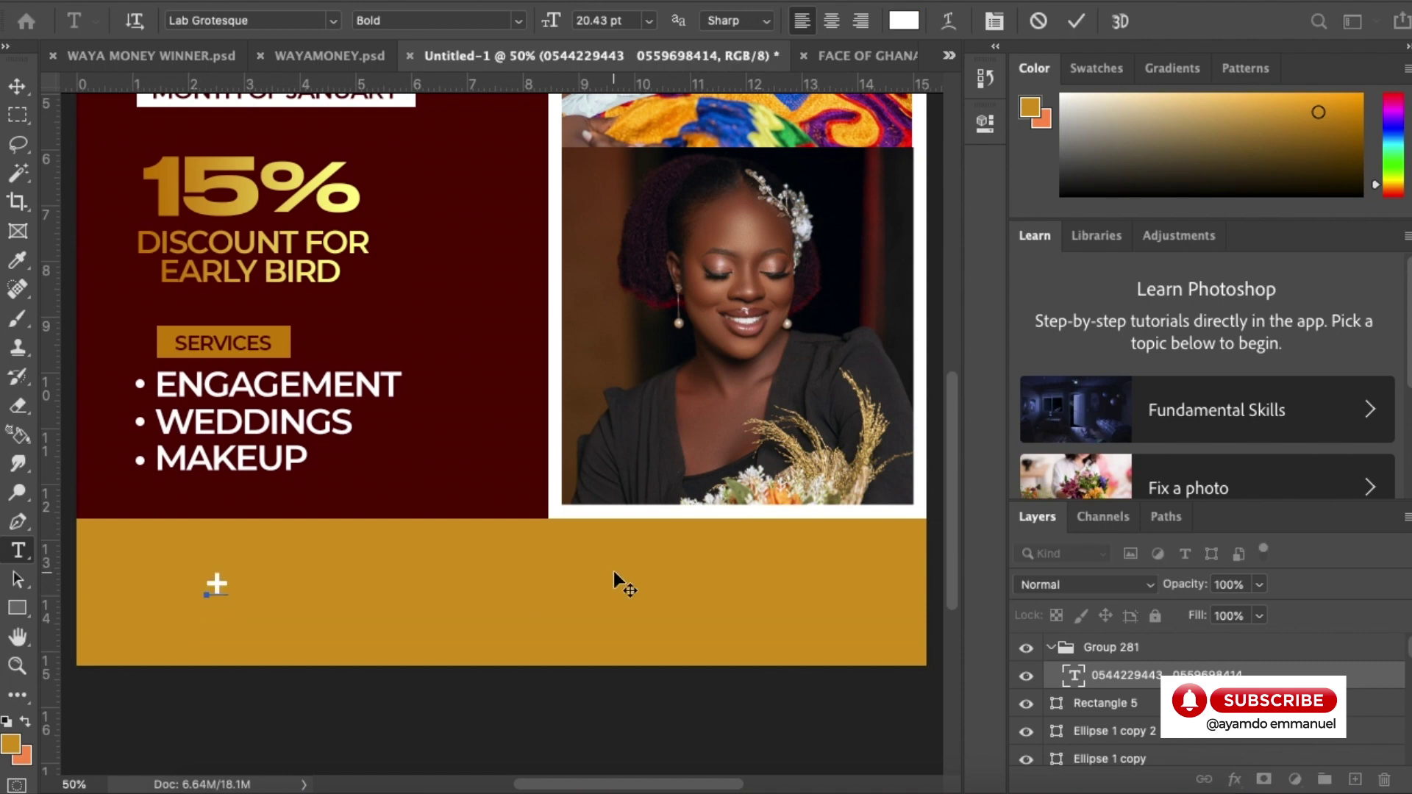
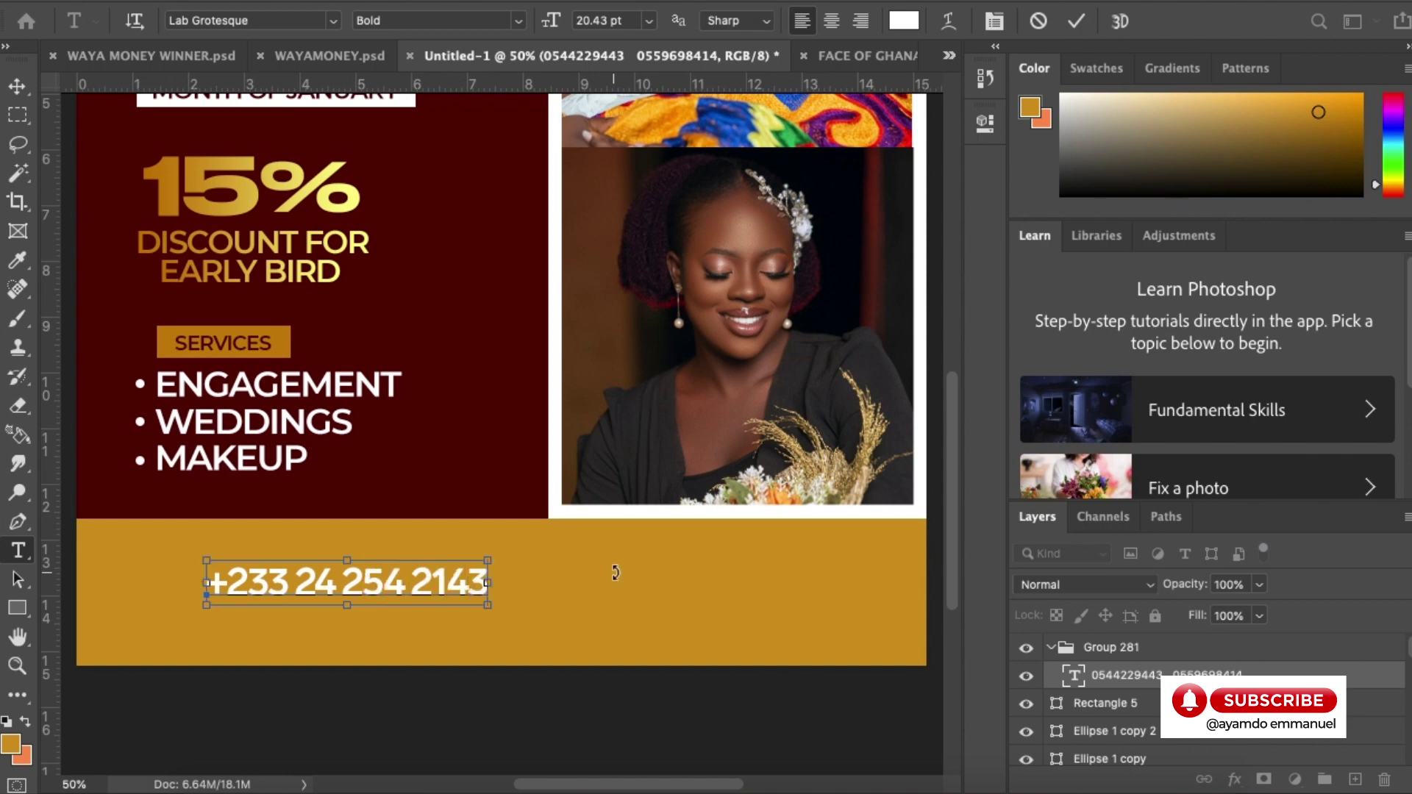
key(ctrl+minus)
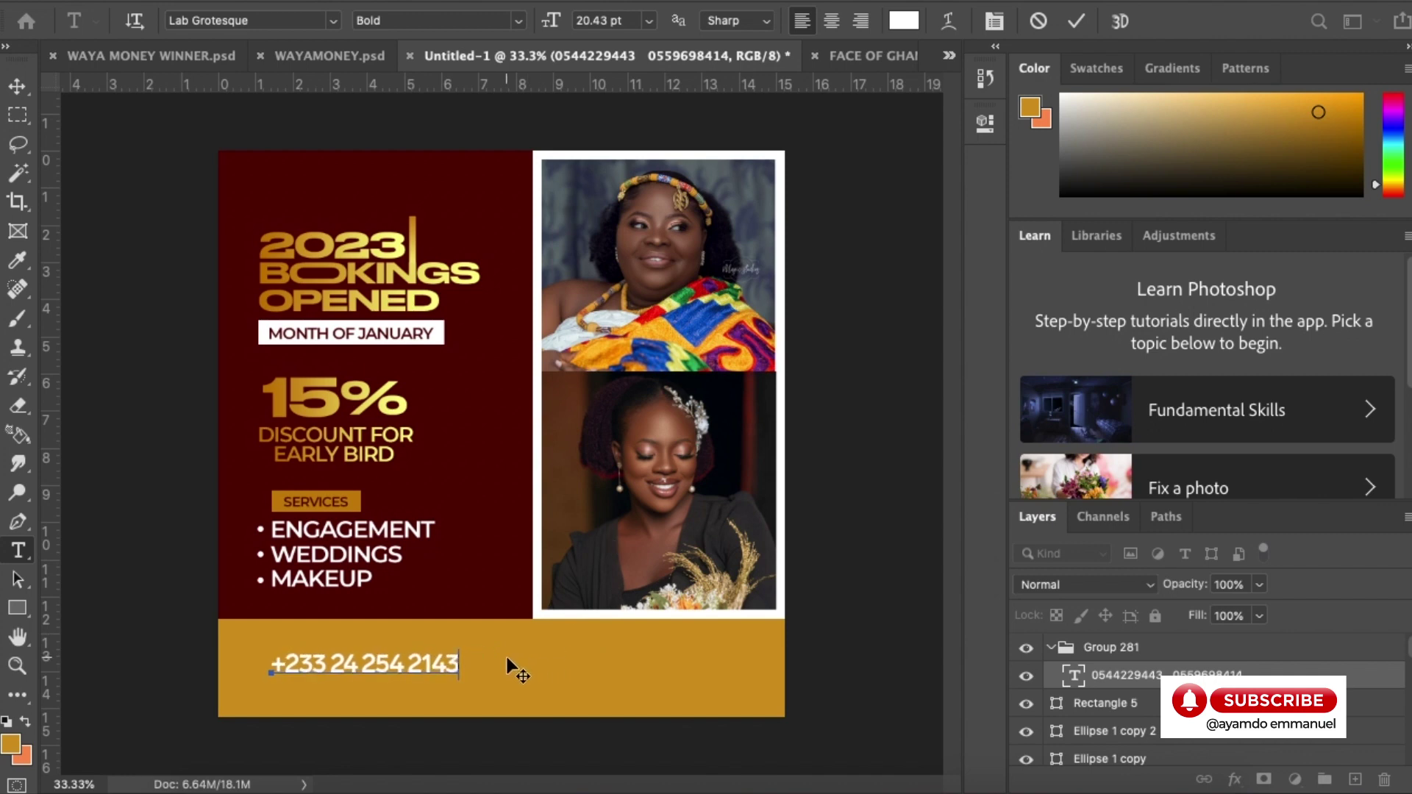
drag(508, 658, 527, 659)
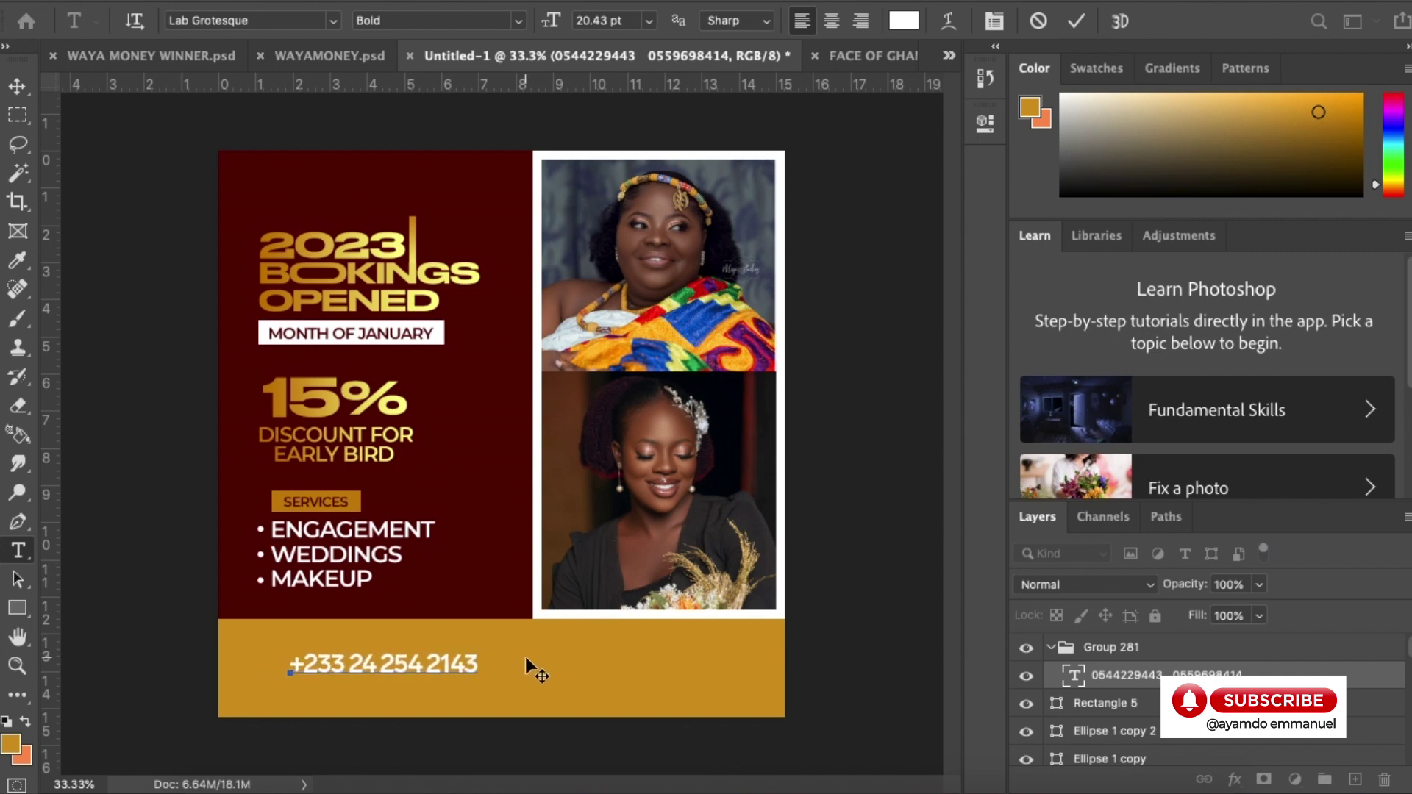
key(ctrl+Return)
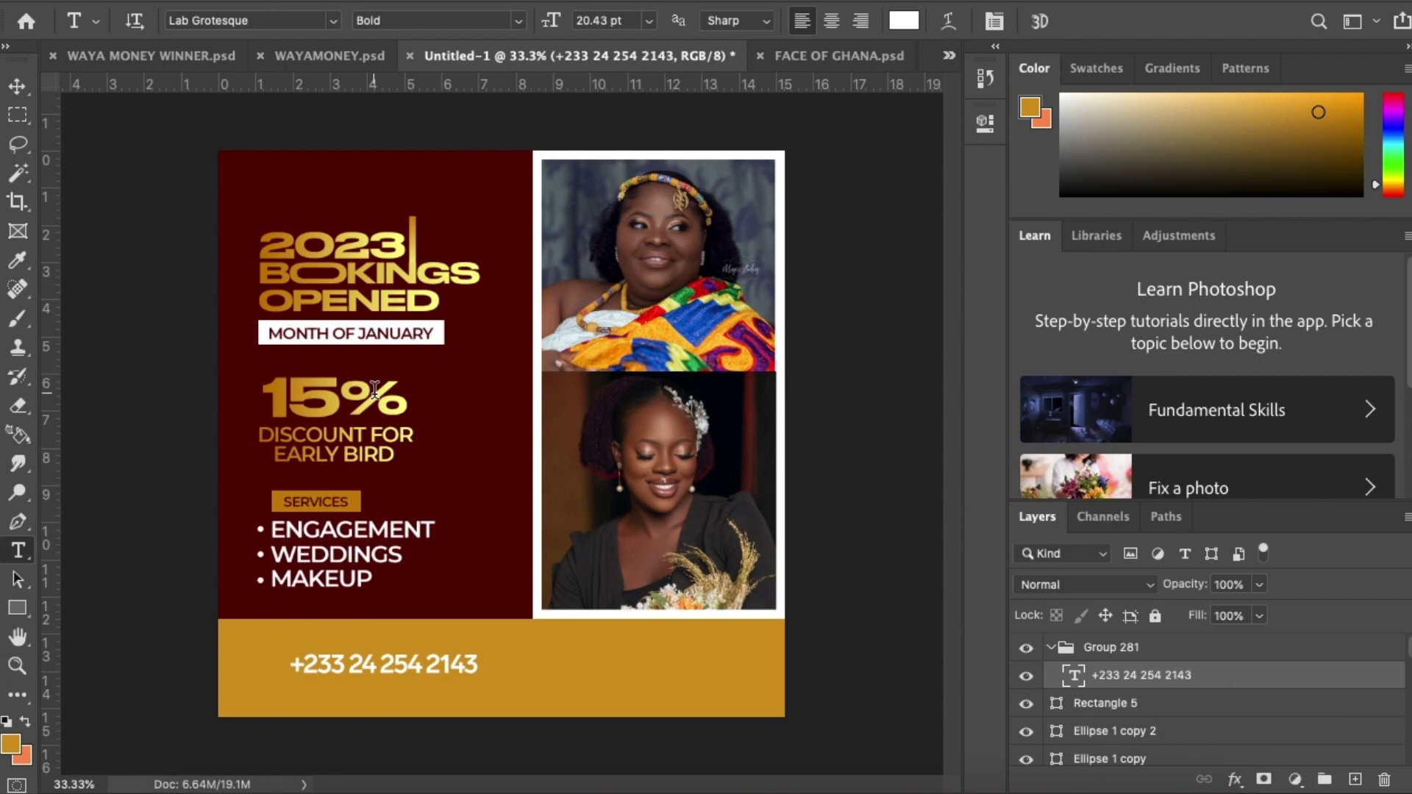
Shorten the gold footer by lowering its top edge
key(v)
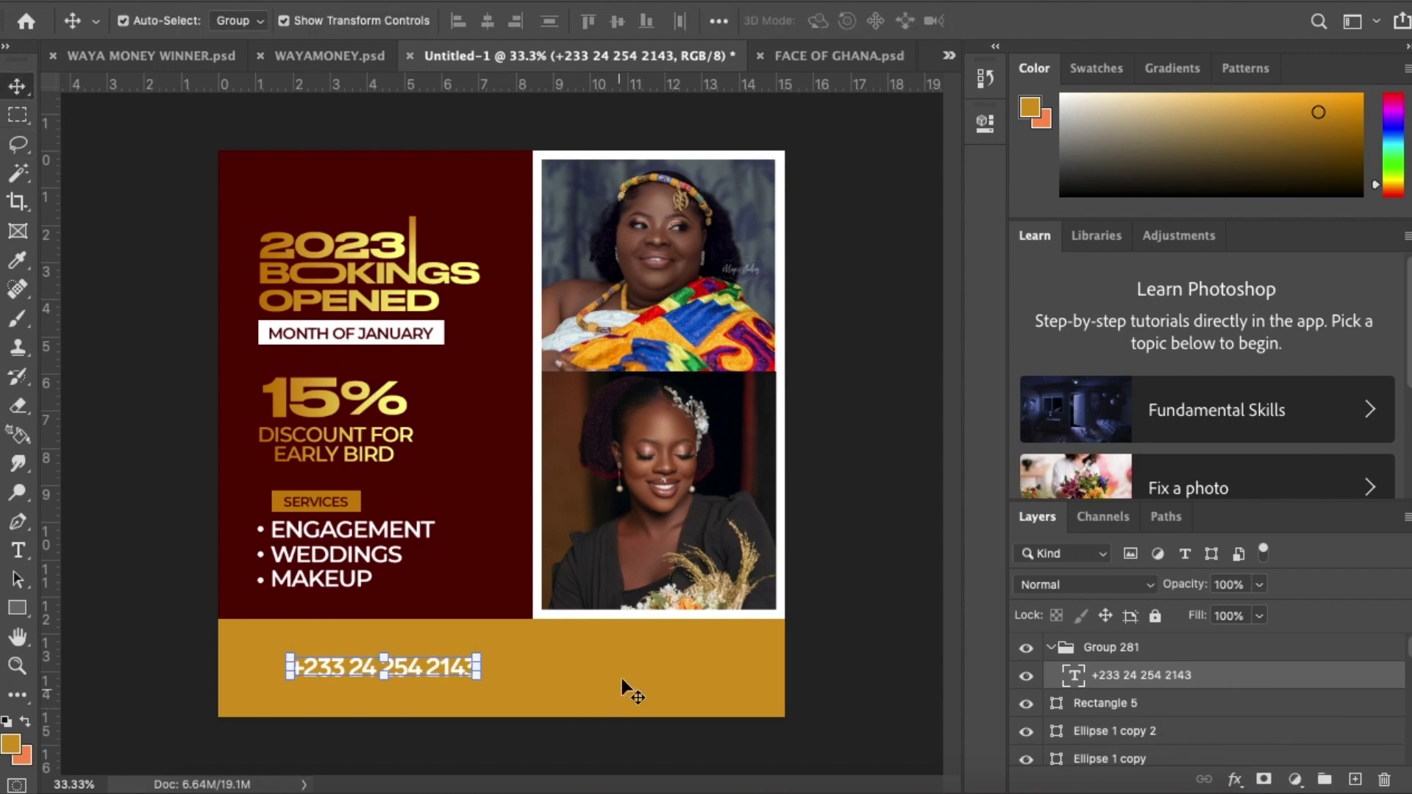
click(631, 684)
drag(640, 619, 634, 643)
click(1176, 34)
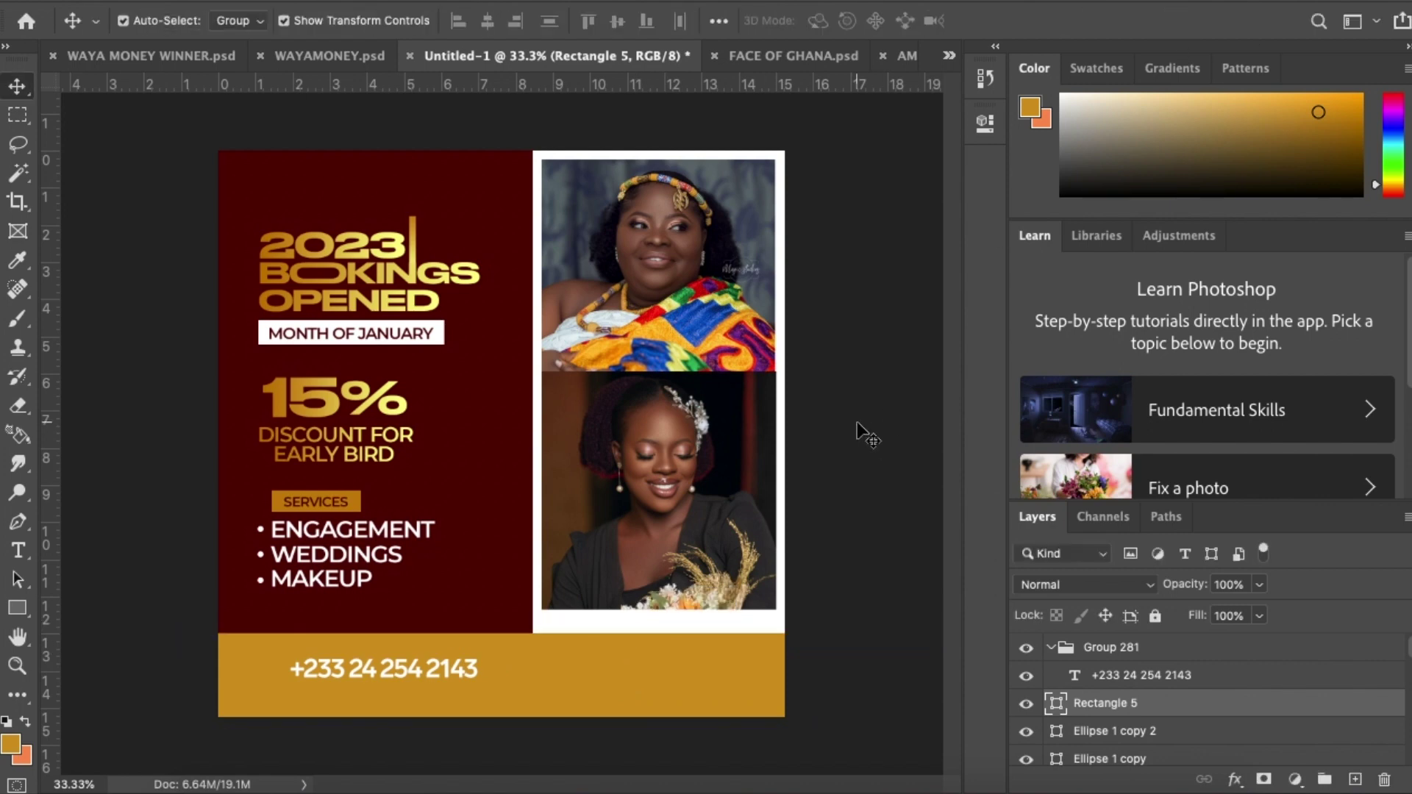
Nudge the phone number down and recolour it maroon (580303)
drag(440, 666, 441, 672)
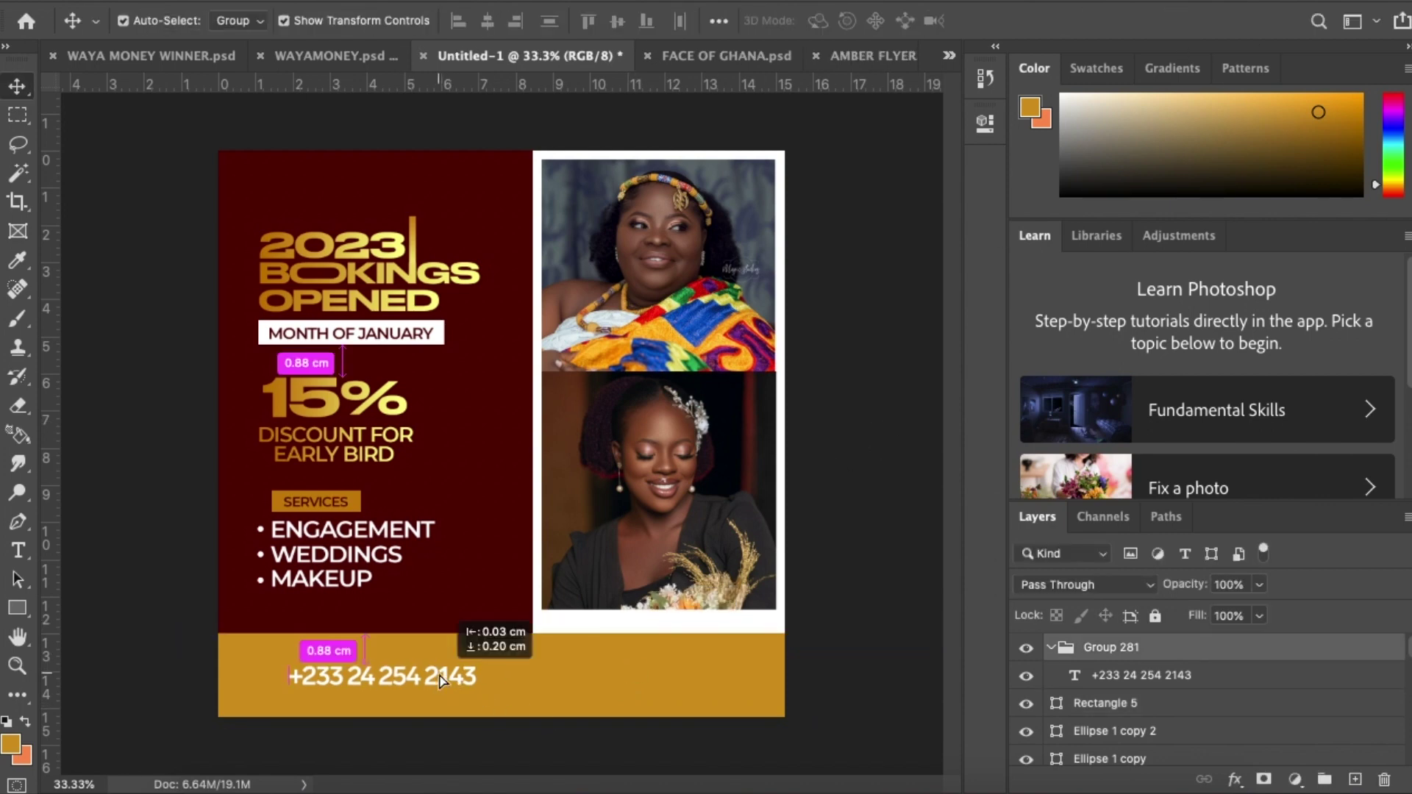
double_click(1074, 676)
click(918, 20)
click(478, 606)
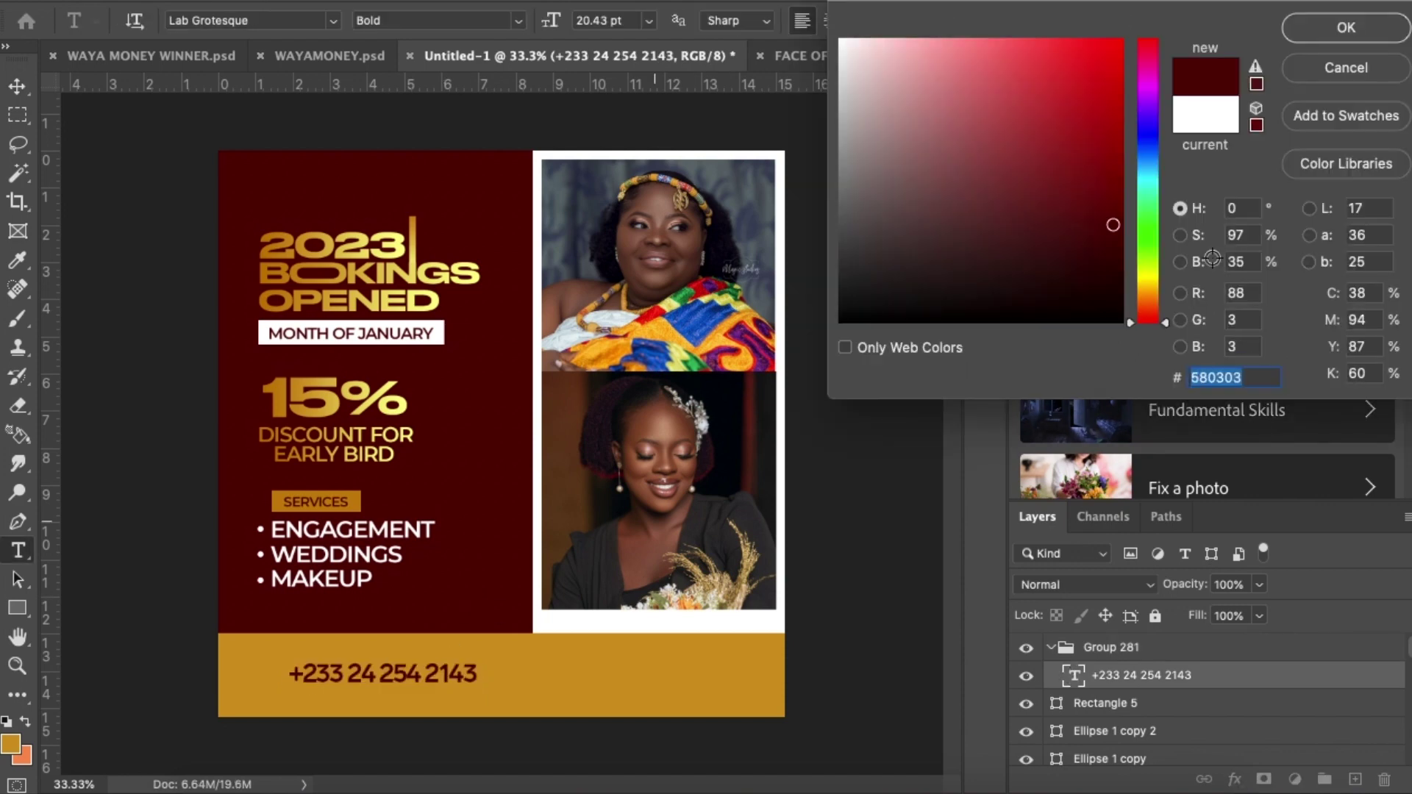
click(1346, 27)
Close FACE OF GHANA without saving and copy the phone icon from AMBER FLYER into the flyer
click(809, 56)
click(557, 55)
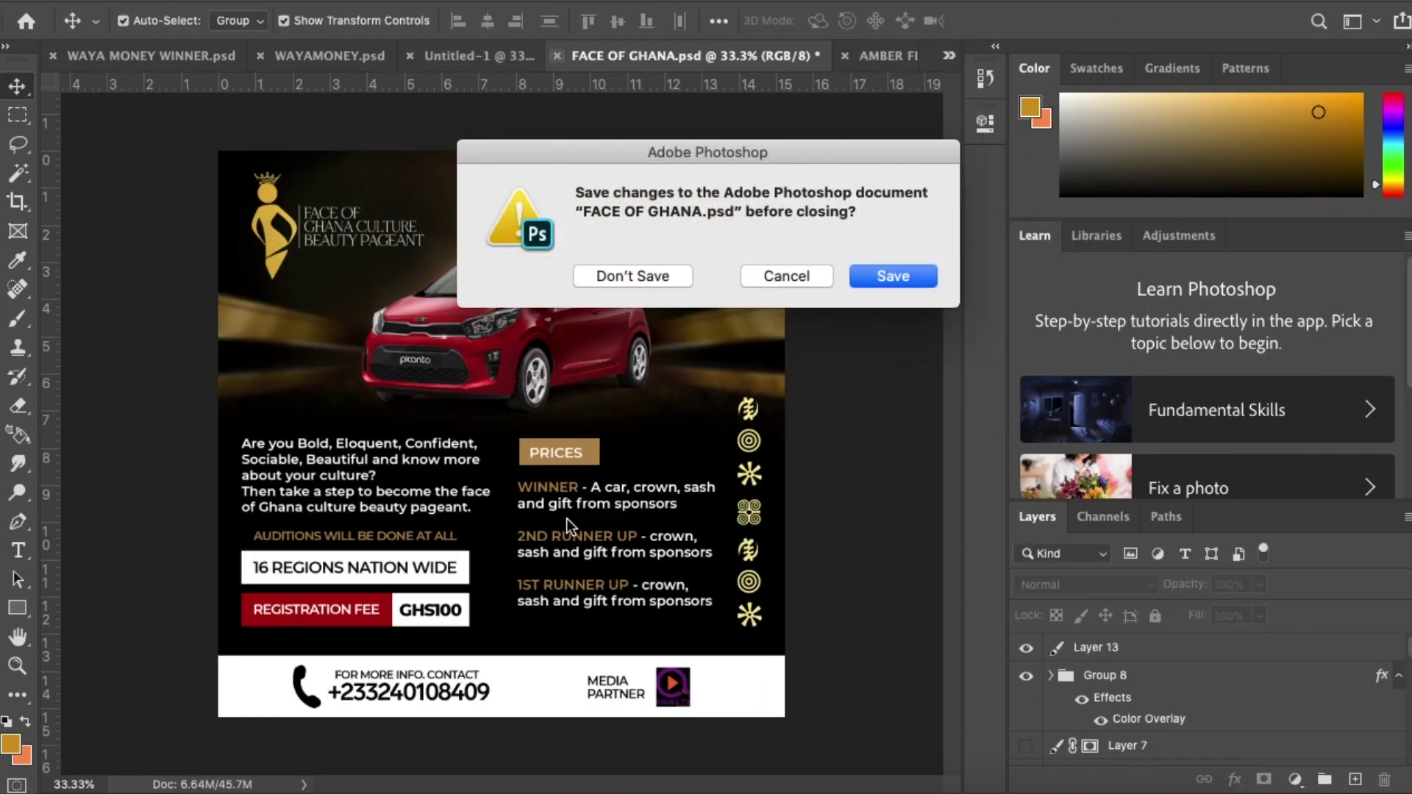
click(652, 281)
click(845, 55)
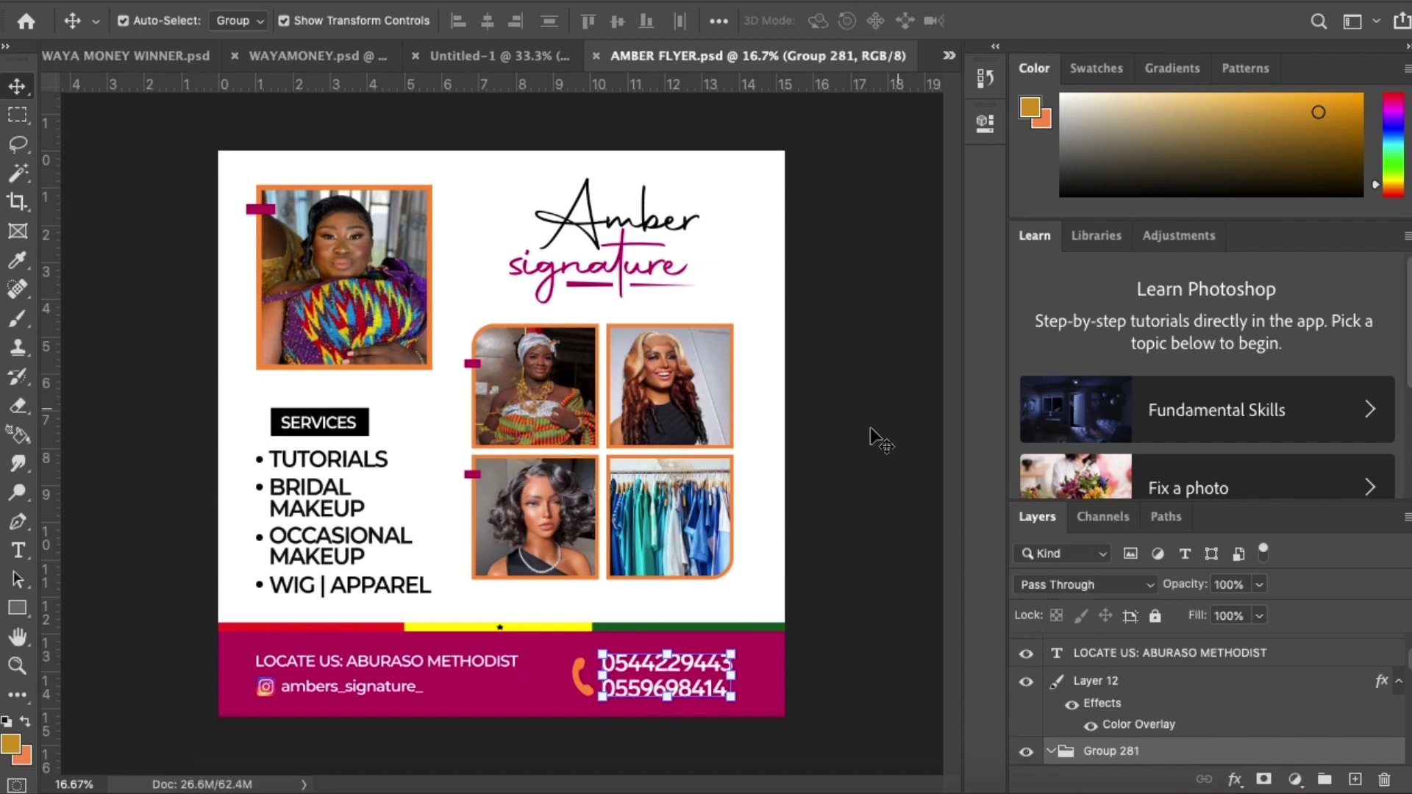
click(846, 567)
click(618, 283)
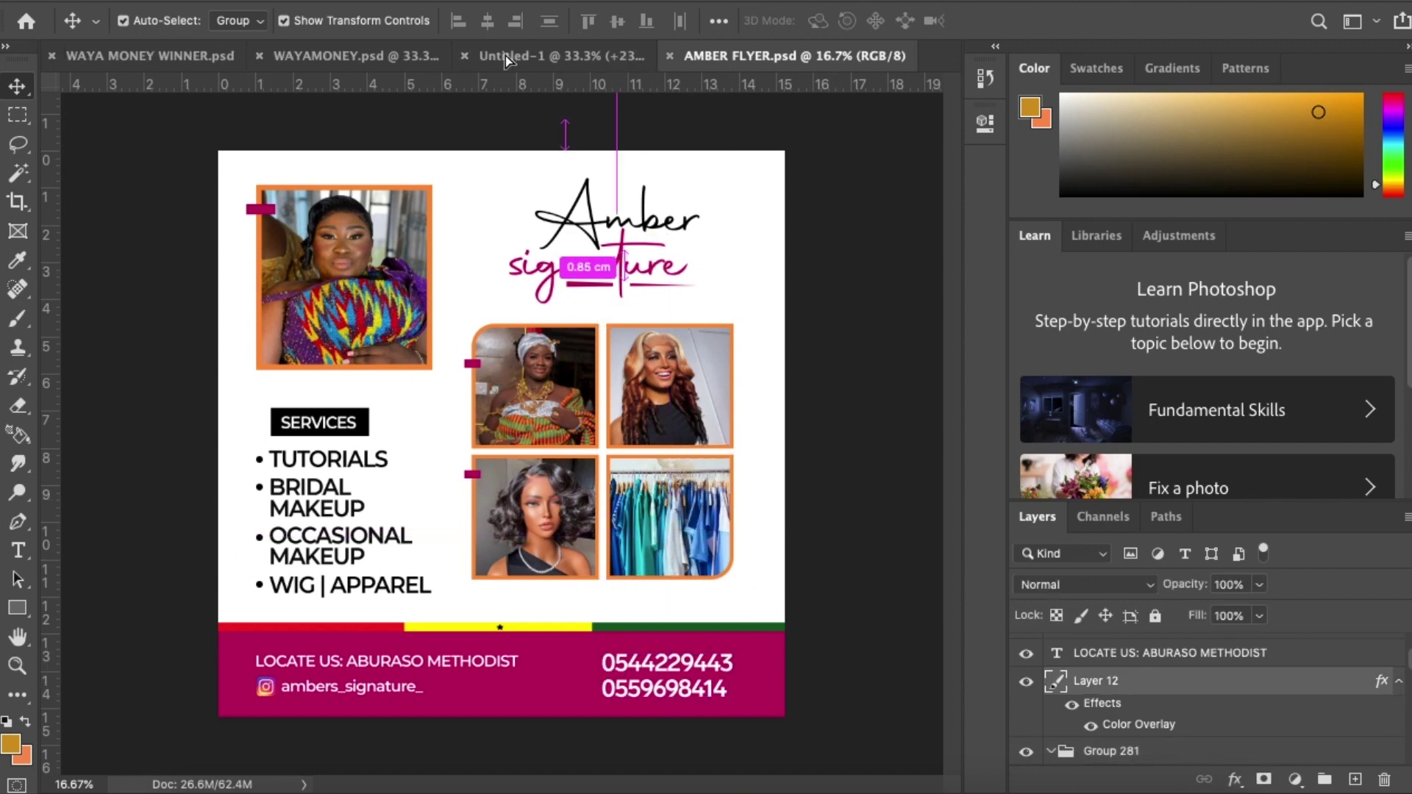
mouse_move(505, 55)
mouse_down()
mouse_move(265, 665)
mouse_move(278, 684)
mouse_move(266, 671)
mouse_up()
Place the phone icon and give it a maroon Color Overlay
key(ctrl+t)
click(1170, 21)
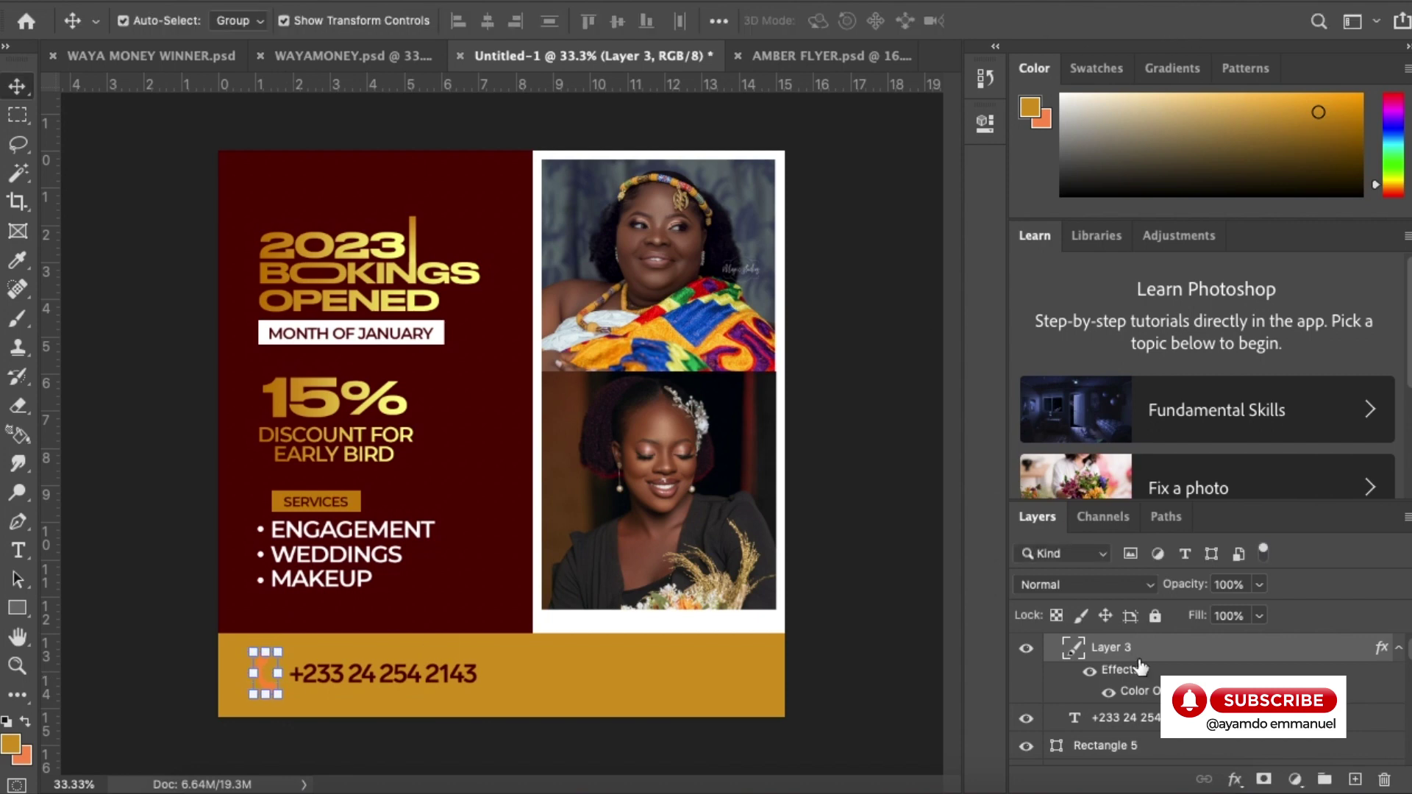
right_click(1140, 666)
click(875, 662)
click(631, 317)
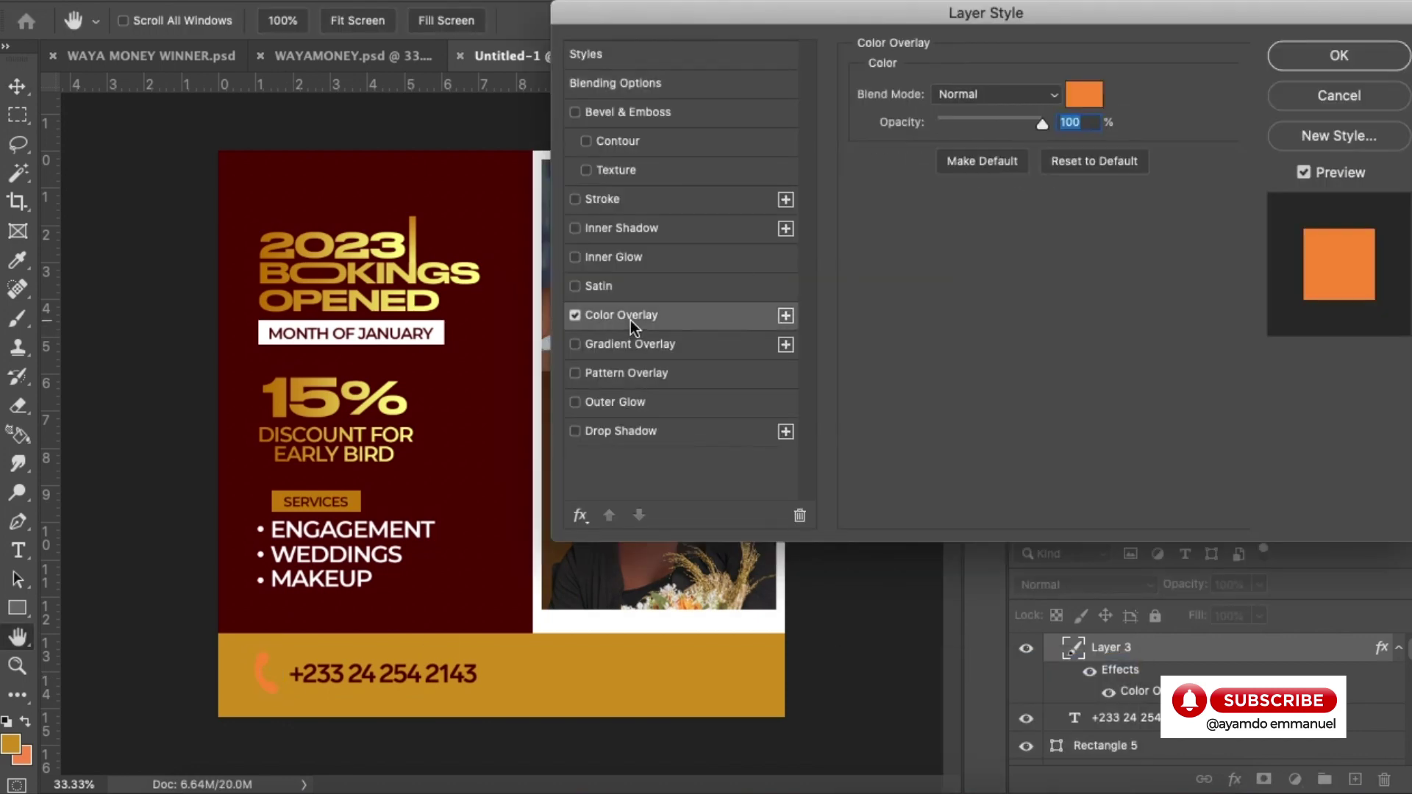
click(1084, 94)
click(457, 466)
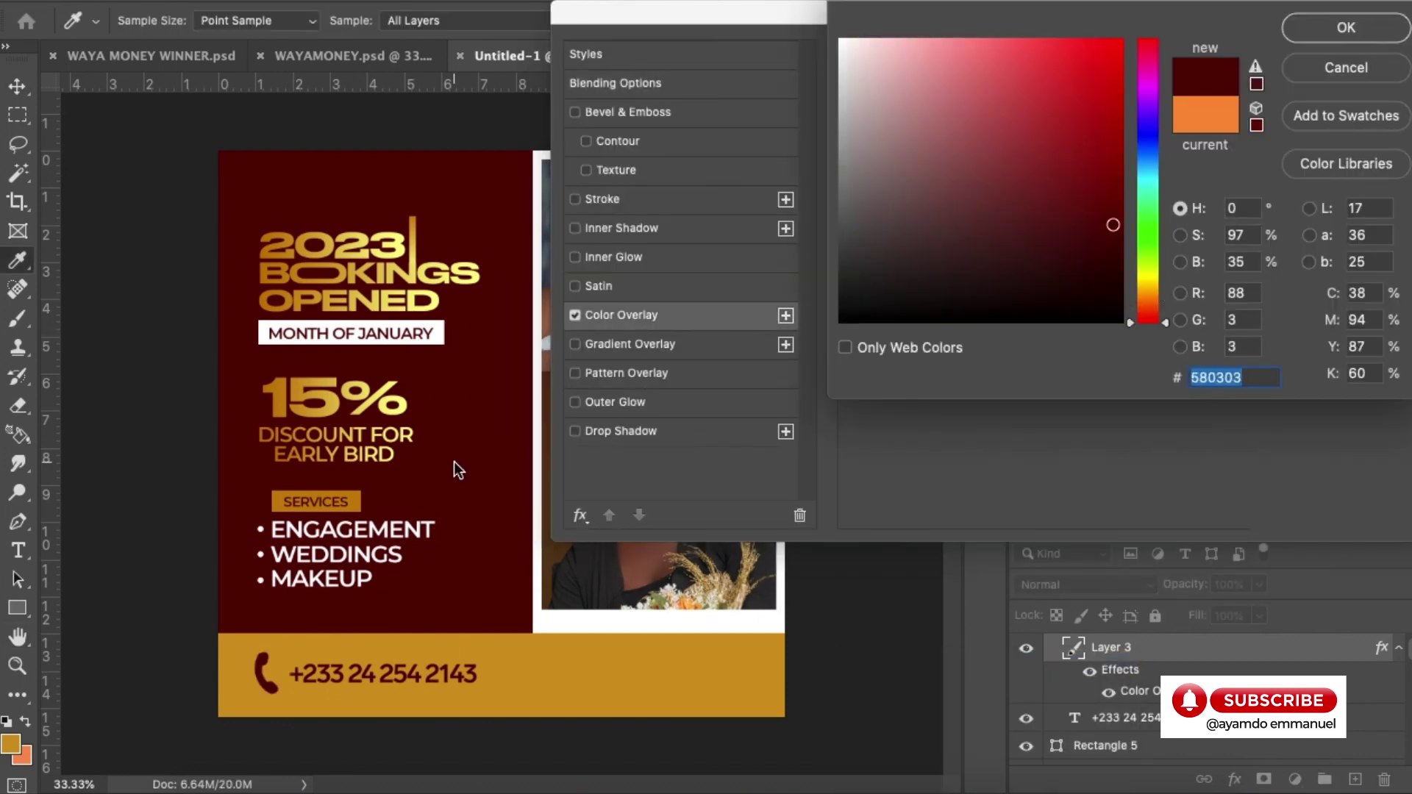
click(1317, 33)
Scale the phone icon to about 85% and group it with the number as Group 281
key(Return)
drag(250, 644, 275, 671)
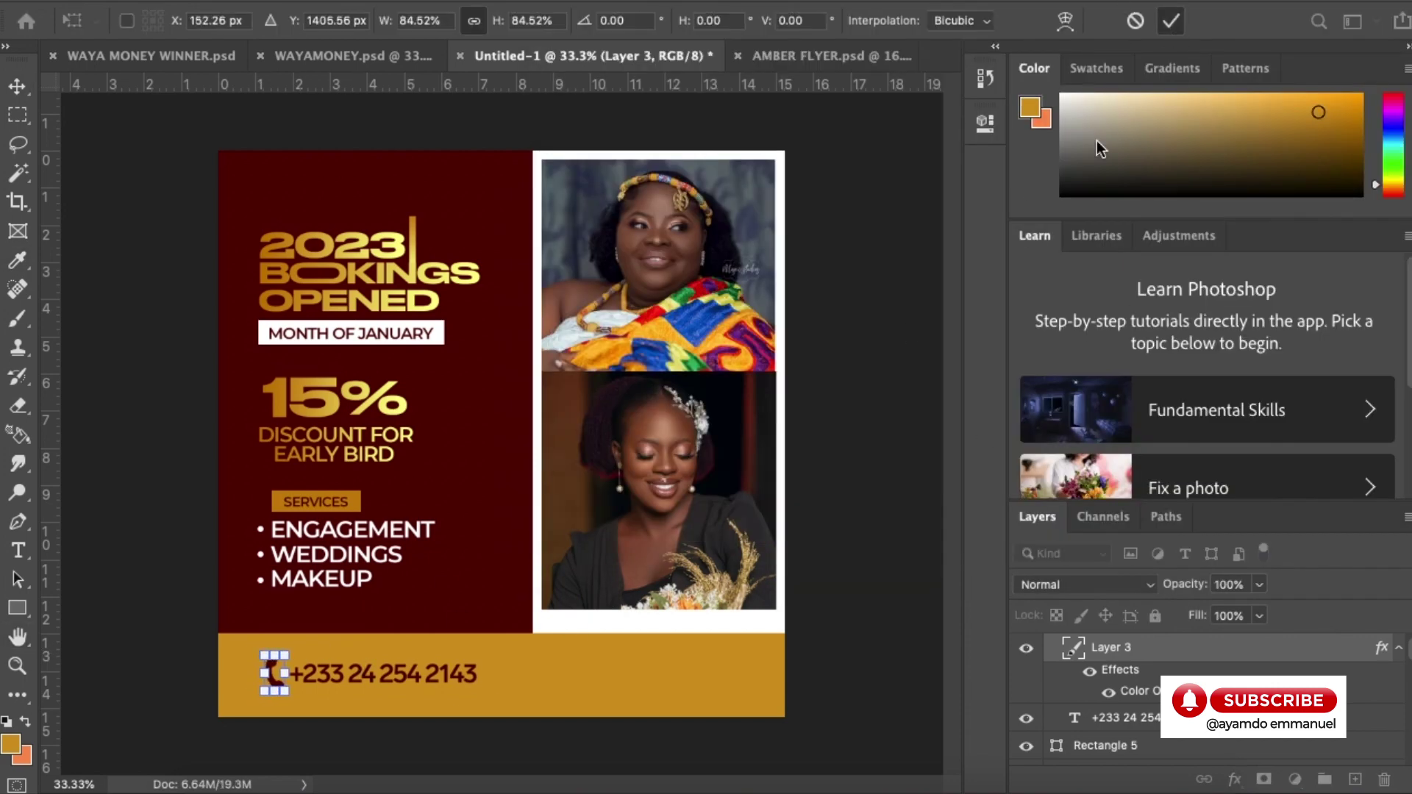
key(Return)
shift+click(1133, 717)
key(ctrl+g)
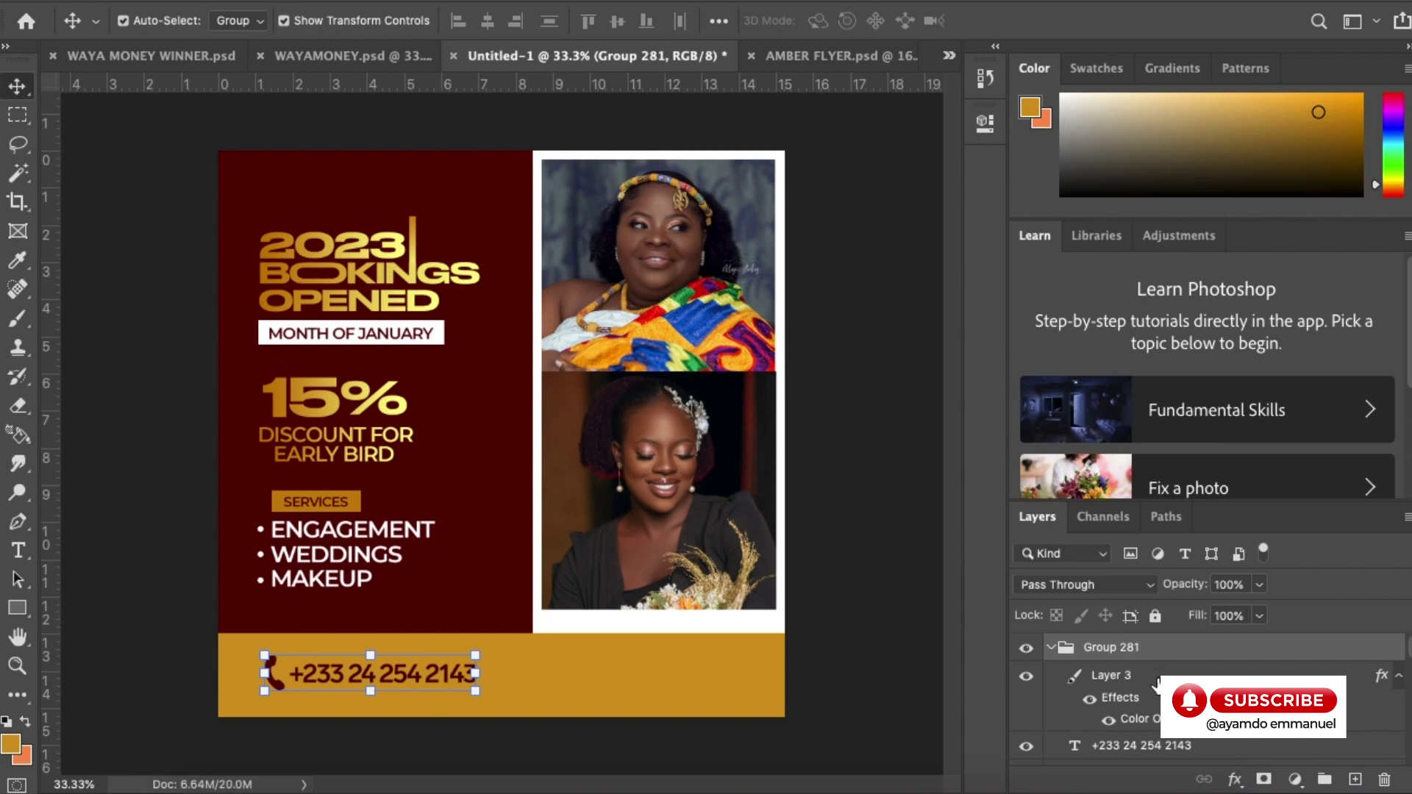
click(1156, 681)
click(668, 661)
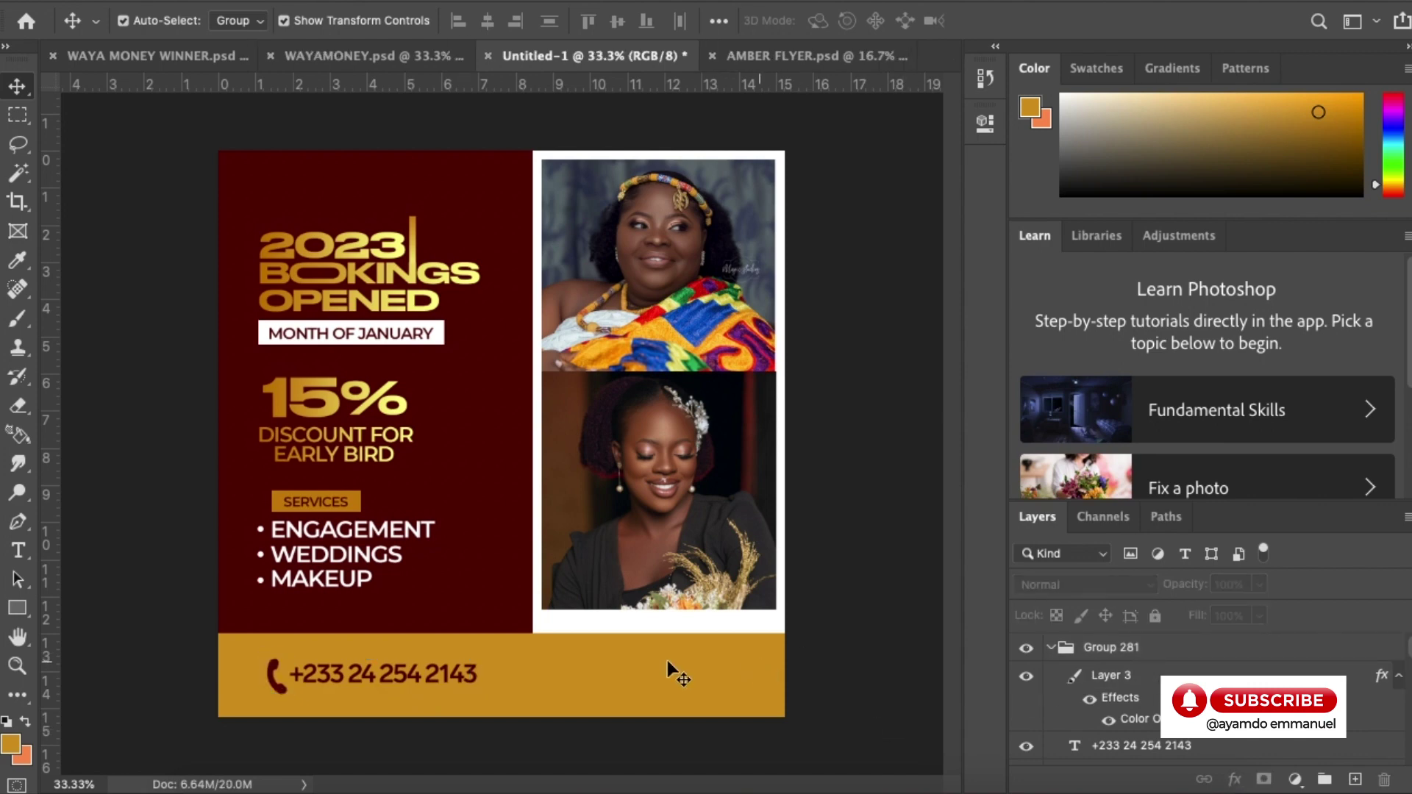
Copy the Instagram icon and handle from AMBER FLYER, scaled to 65% beside the phone number
click(809, 56)
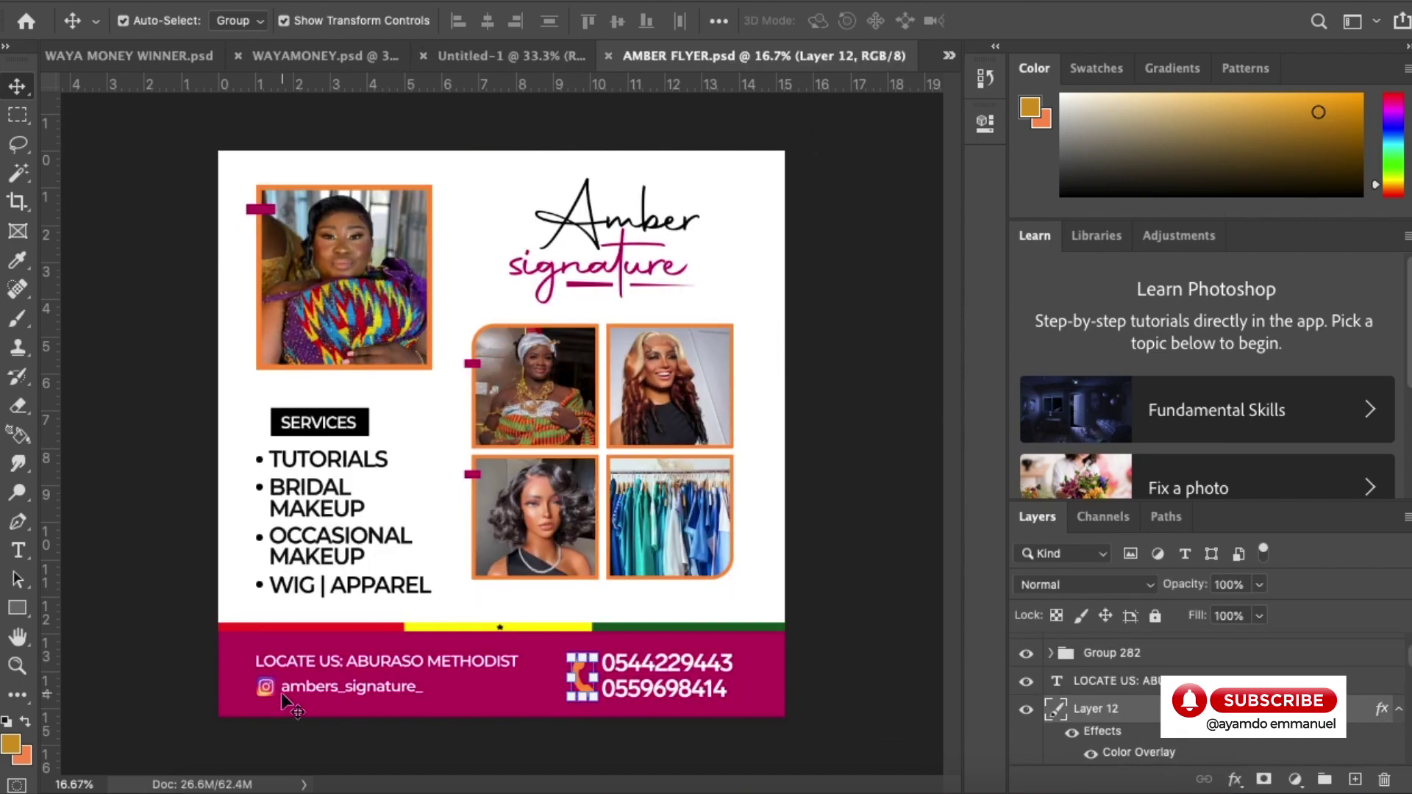
drag(281, 691, 628, 672)
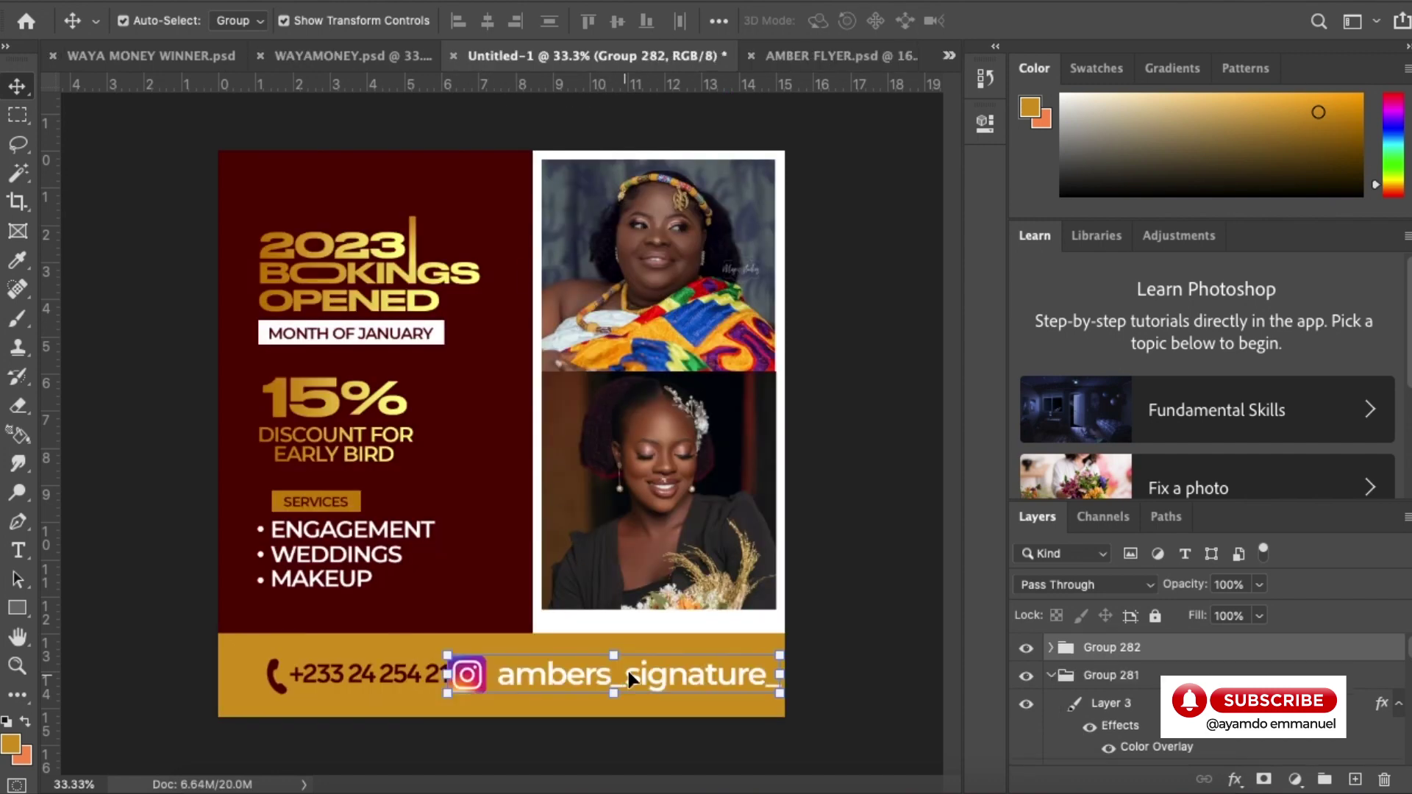
mouse_move(787, 655)
mouse_down()
mouse_move(641, 678)
mouse_move(665, 670)
mouse_up()
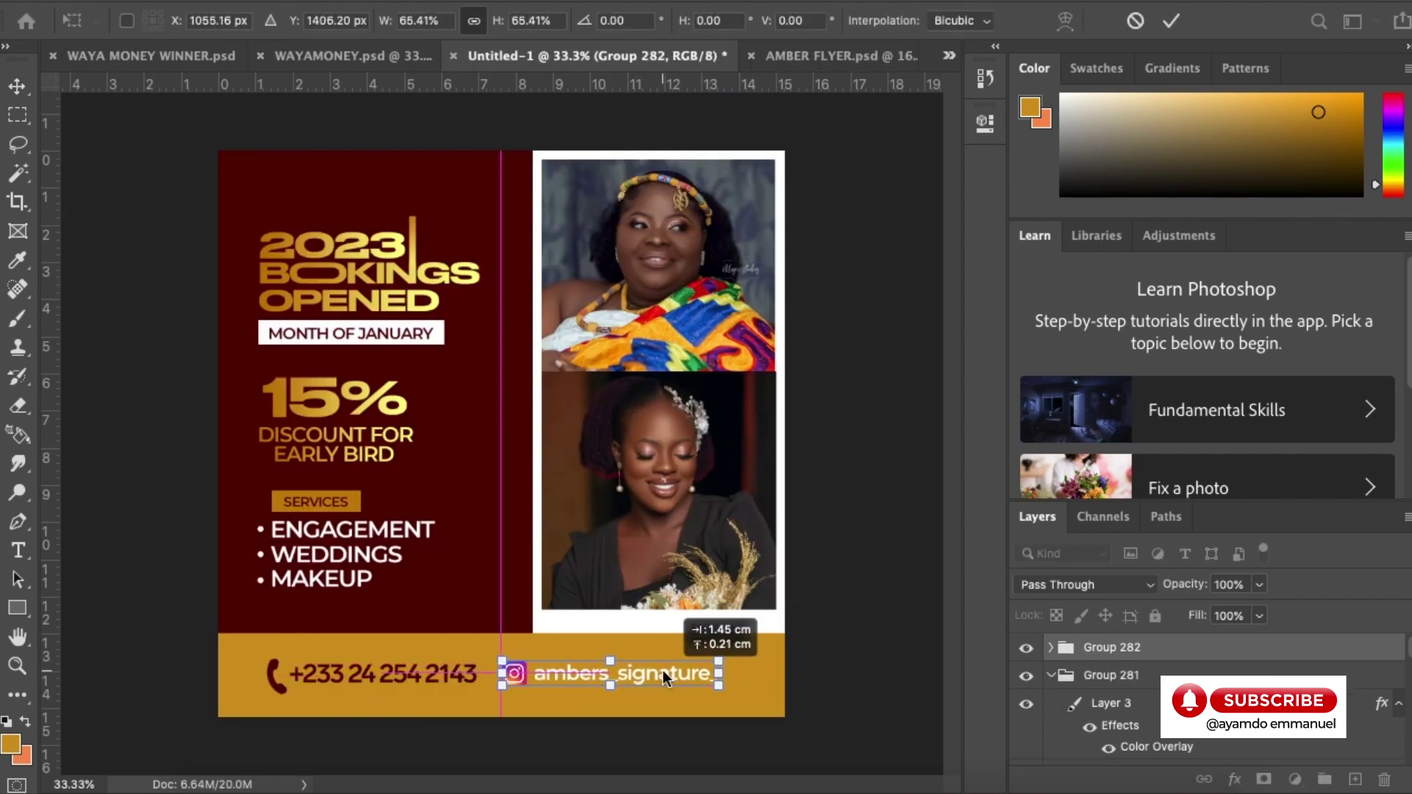
key(Return)
click(862, 471)
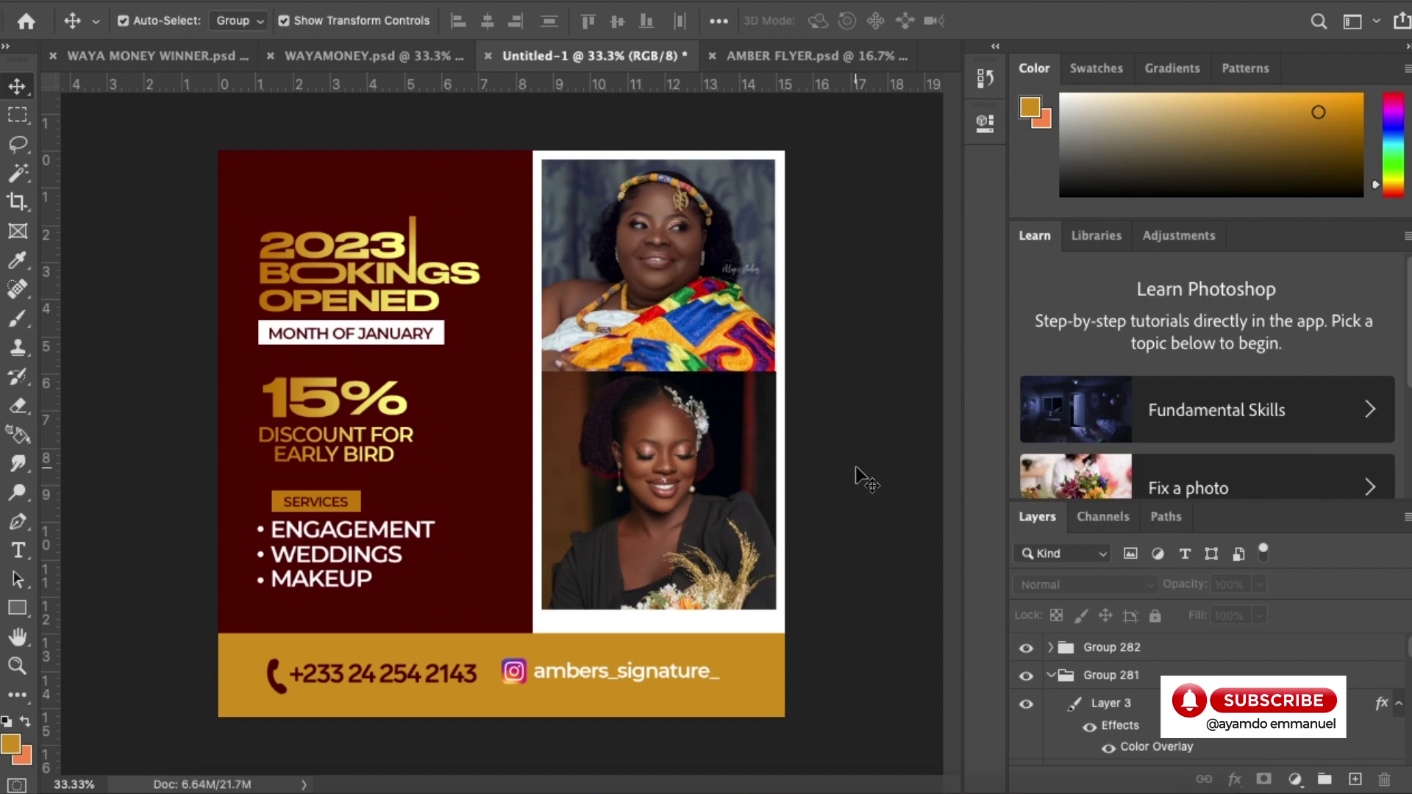
Replace the Instagram handle text with the business's own handle
click(18, 550)
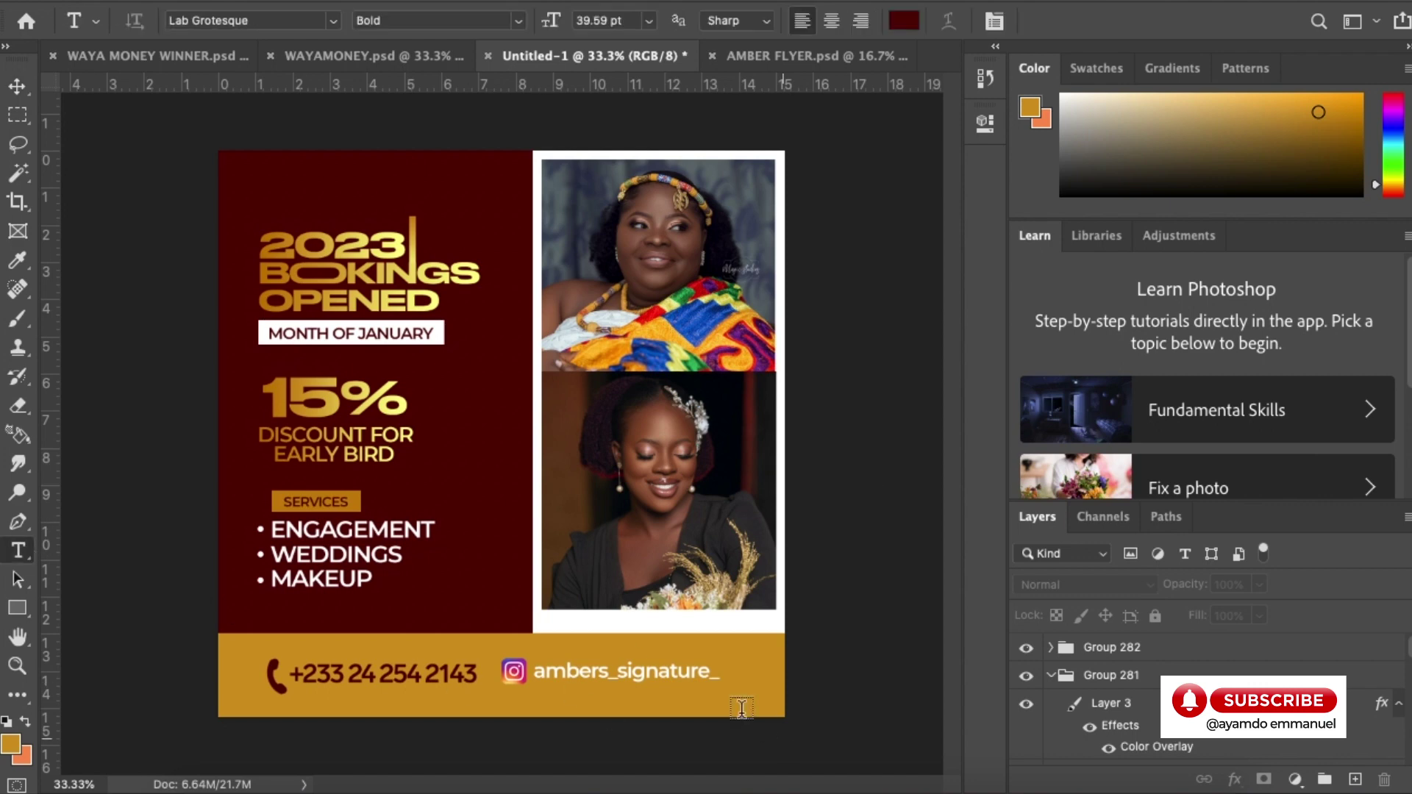
double_click(631, 670)
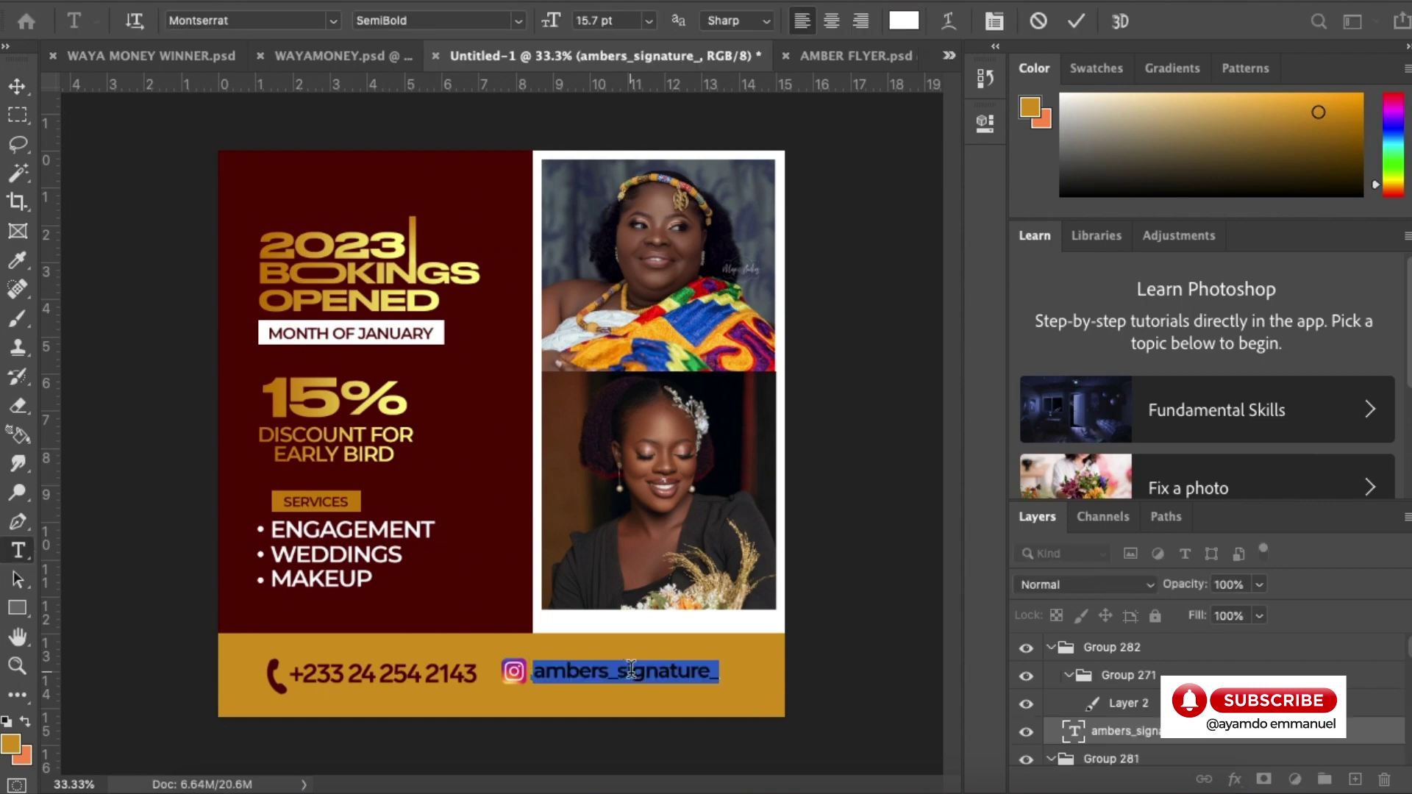
text(magical_)
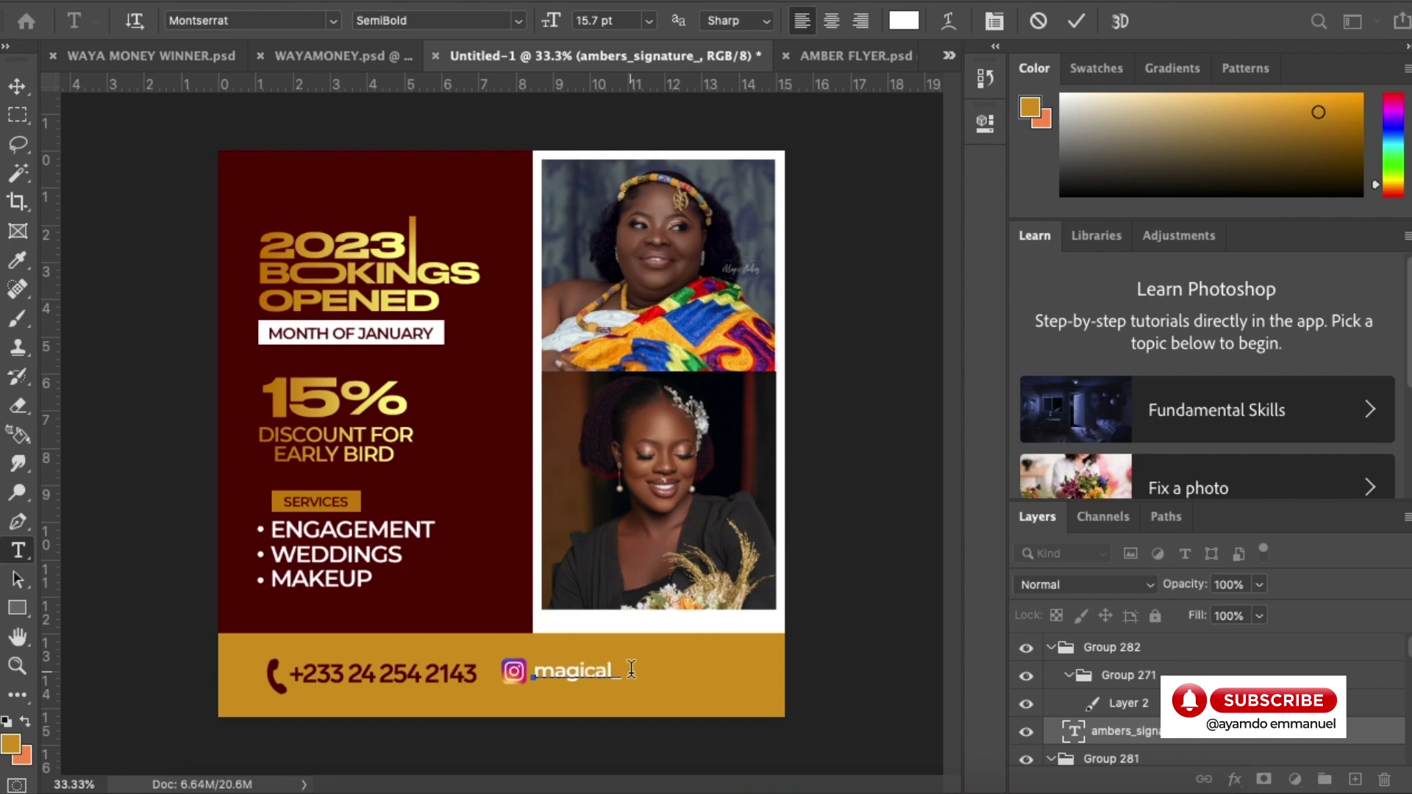
text(ch_gh)
click(1076, 20)
Recolour the Instagram handle maroon (580303) to match the phone number
click(17, 86)
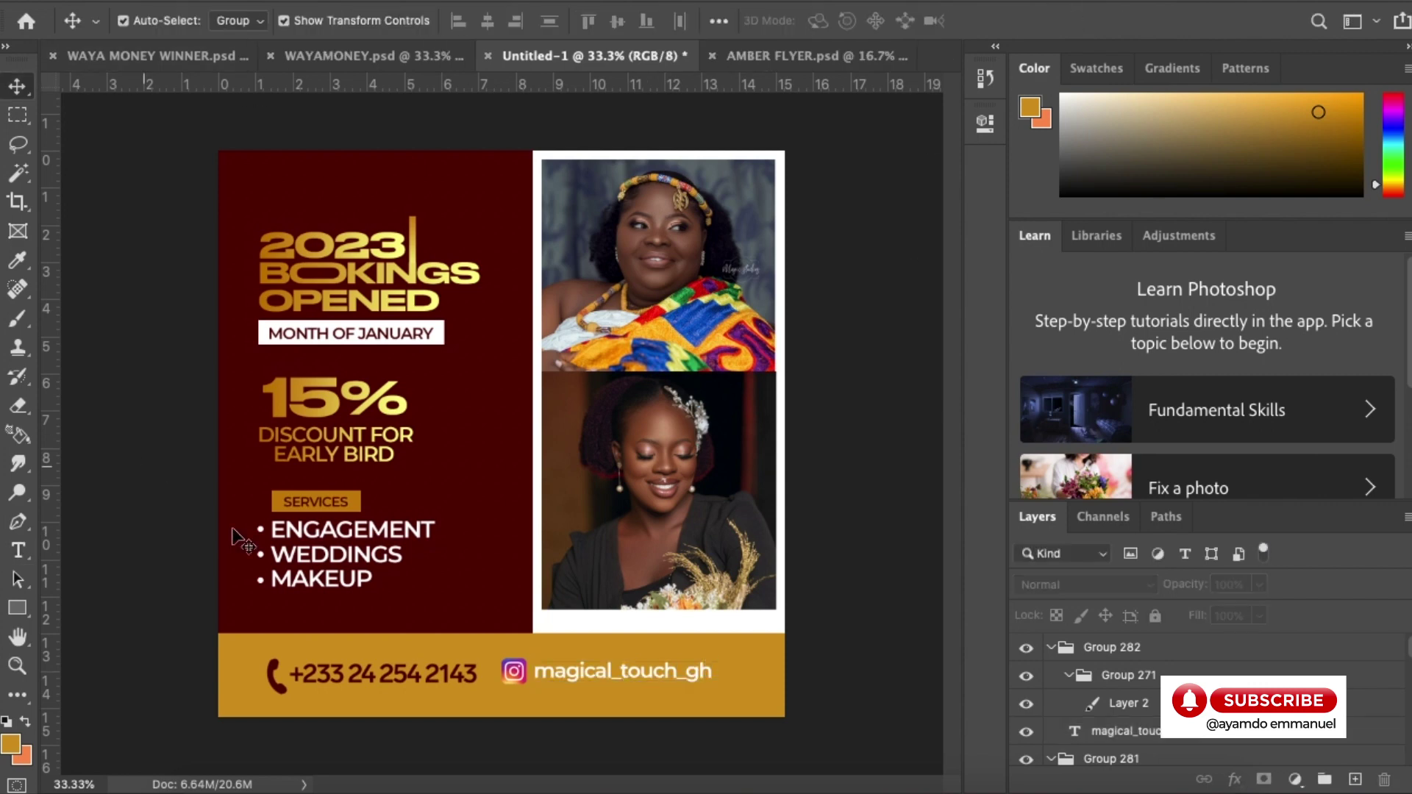
click(513, 667)
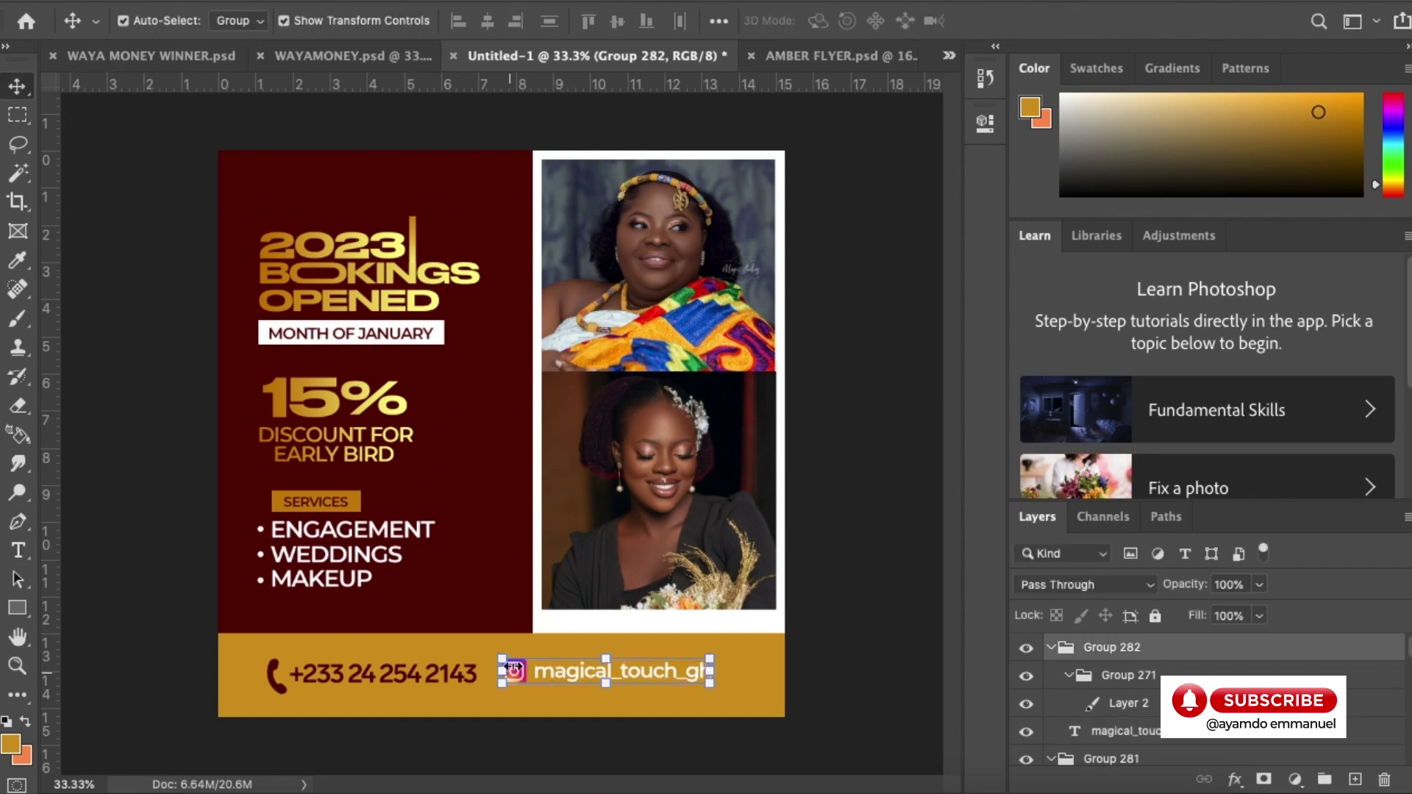
double_click(1073, 731)
click(904, 20)
click(468, 510)
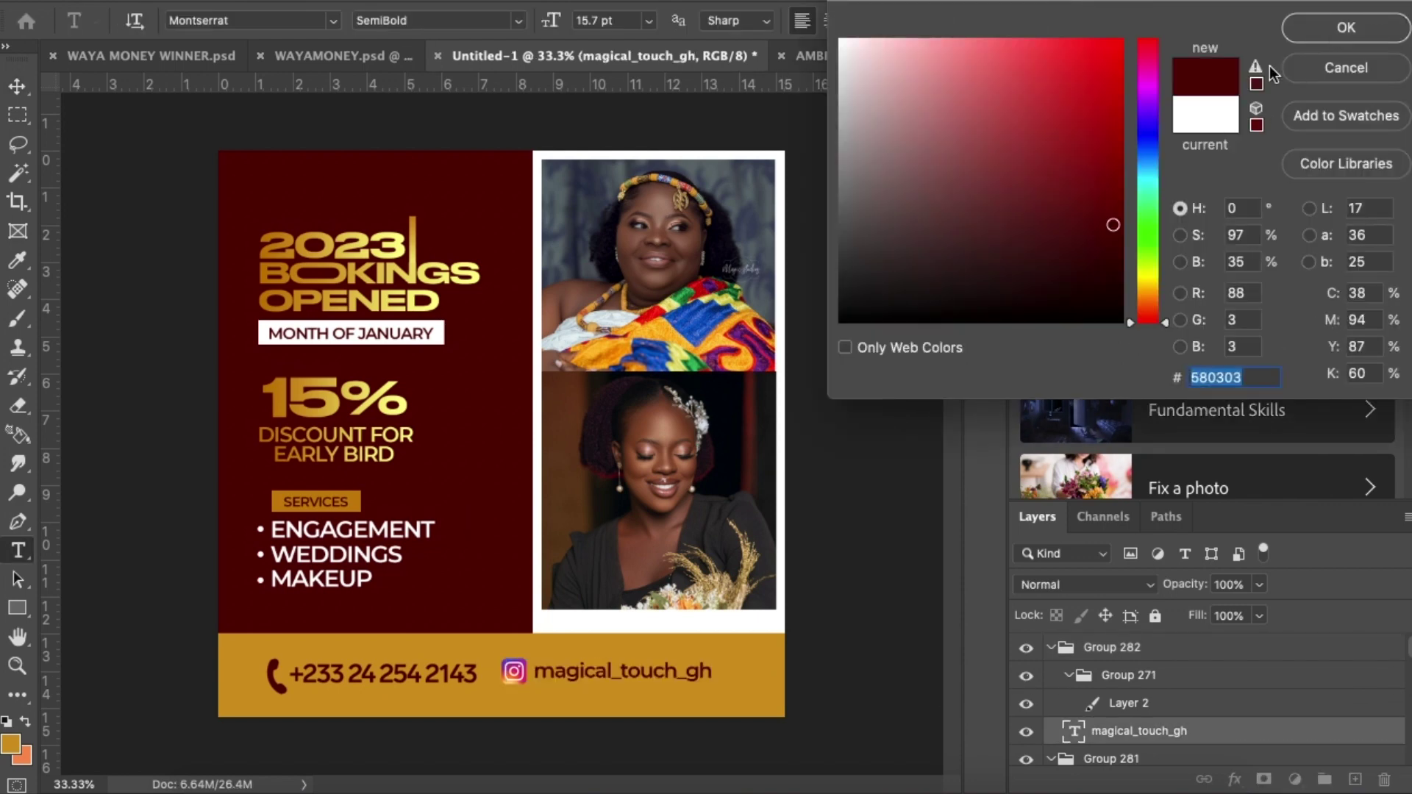
click(1344, 27)
key(Escape)
key(v)
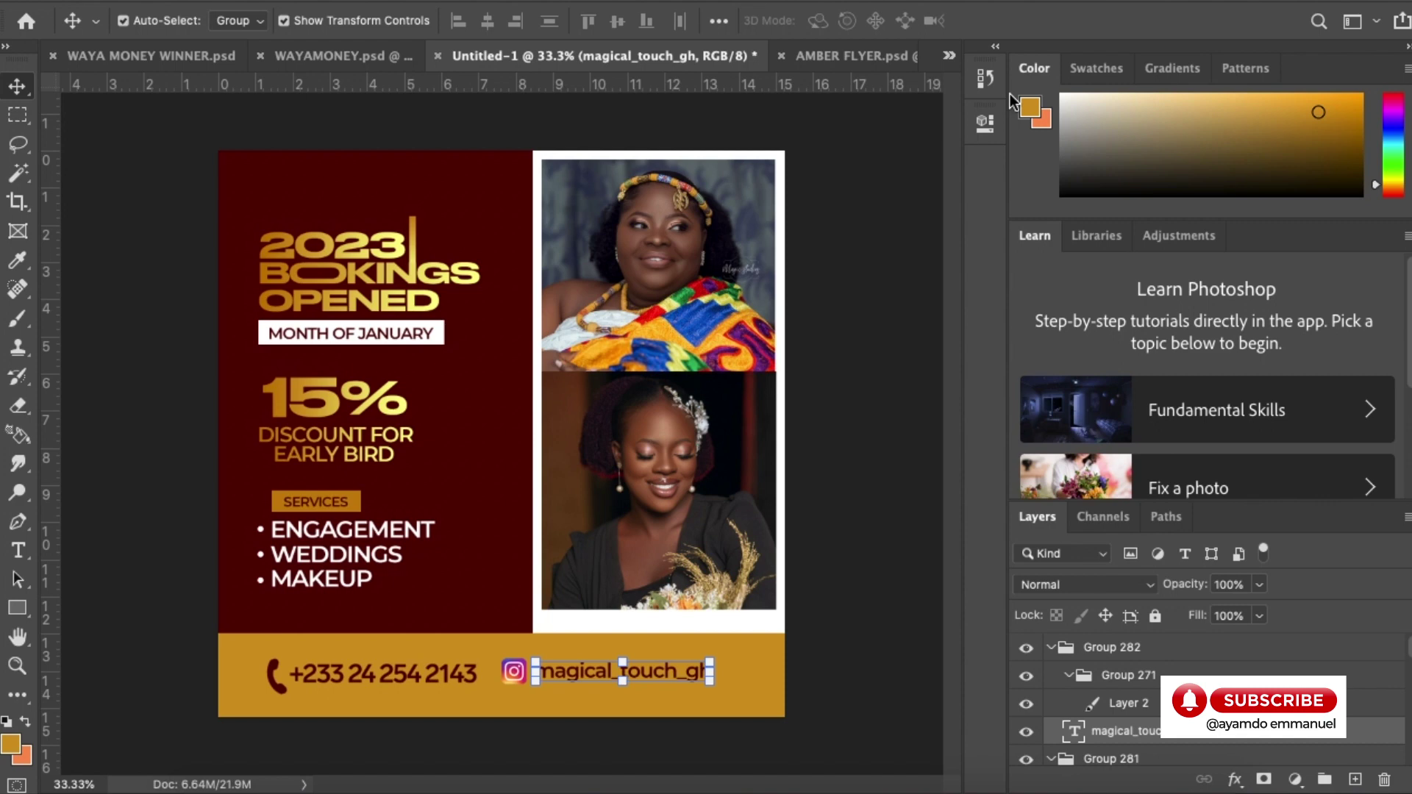
Shift the Instagram contact group slightly to the right in the footer
click(907, 331)
click(521, 669)
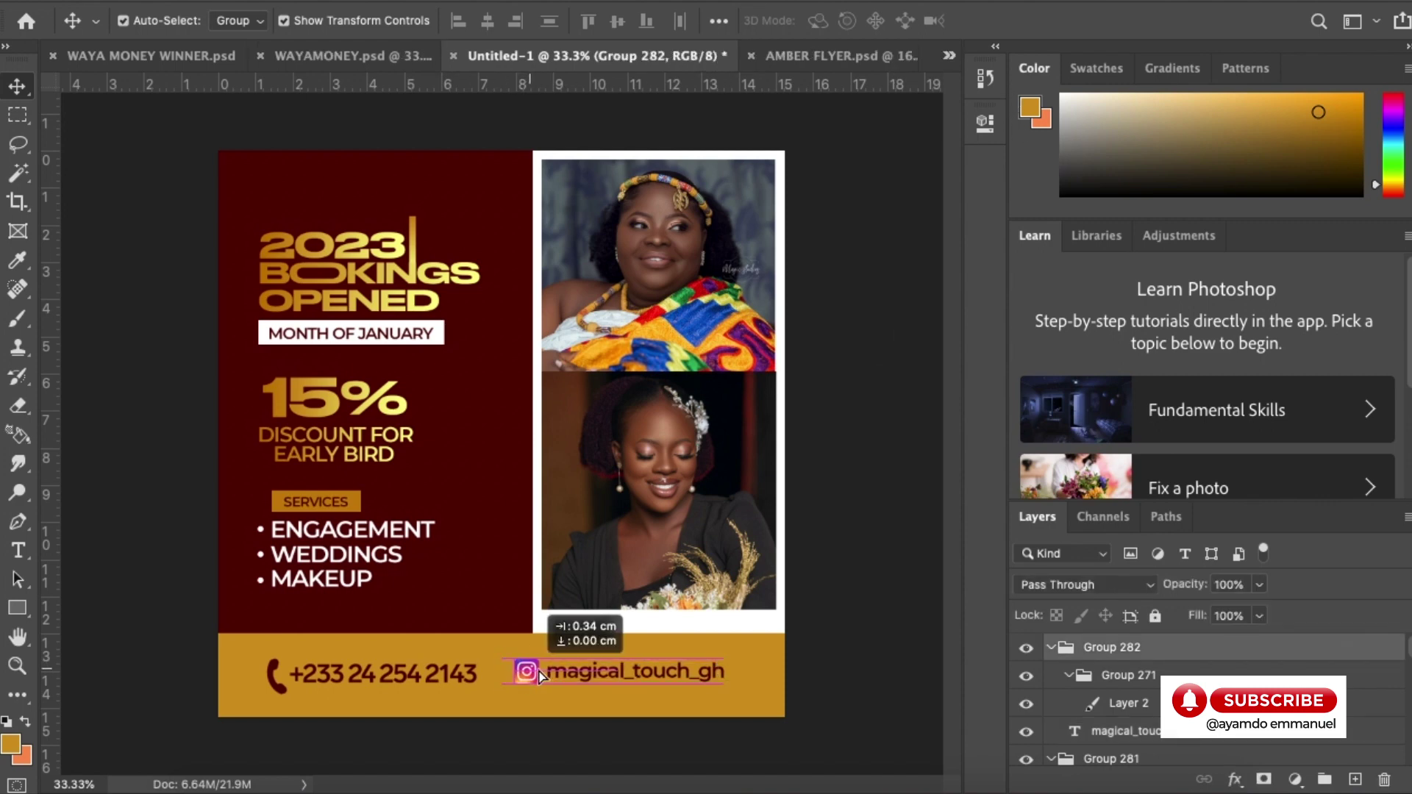
drag(522, 668, 550, 669)
click(664, 712)
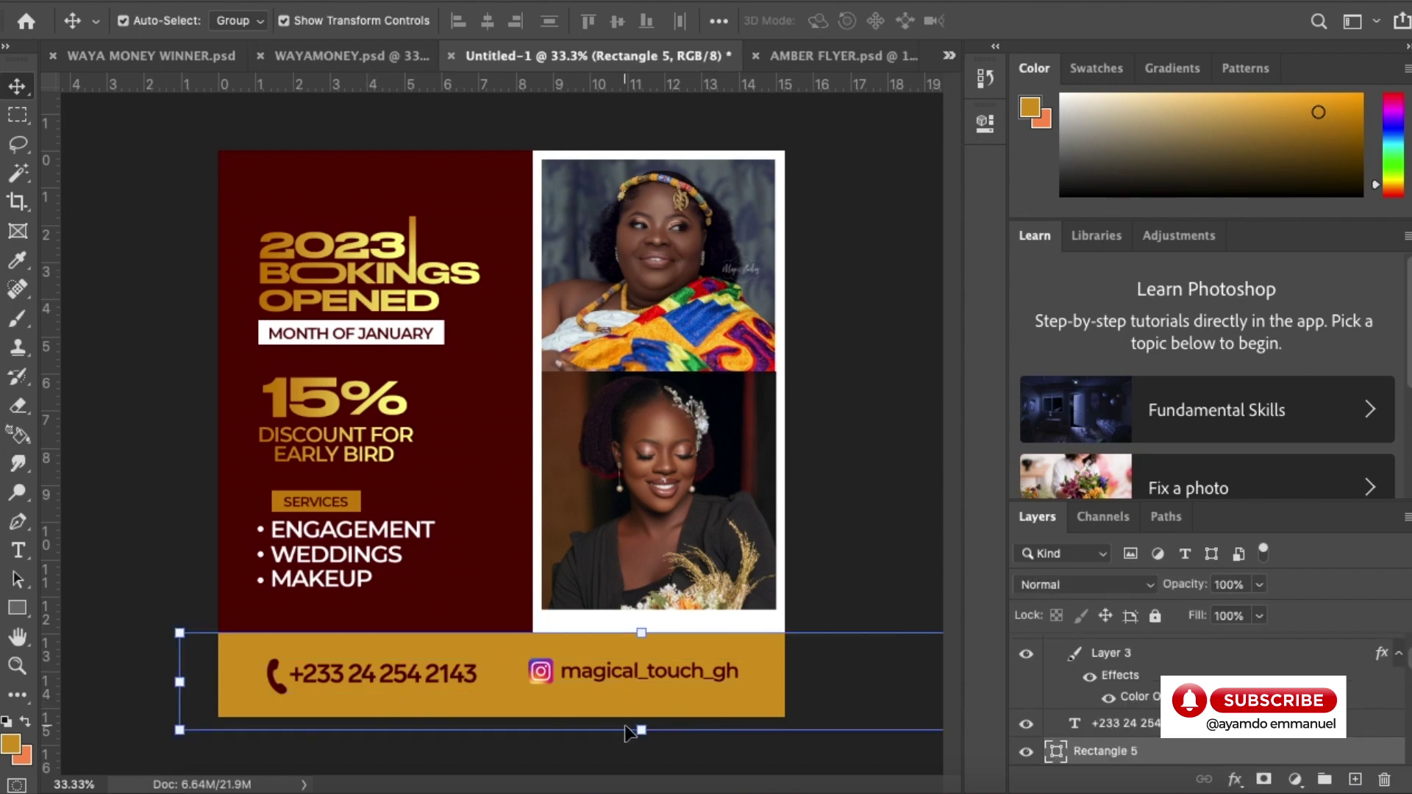
click(1027, 752)
click(1027, 752)
click(896, 699)
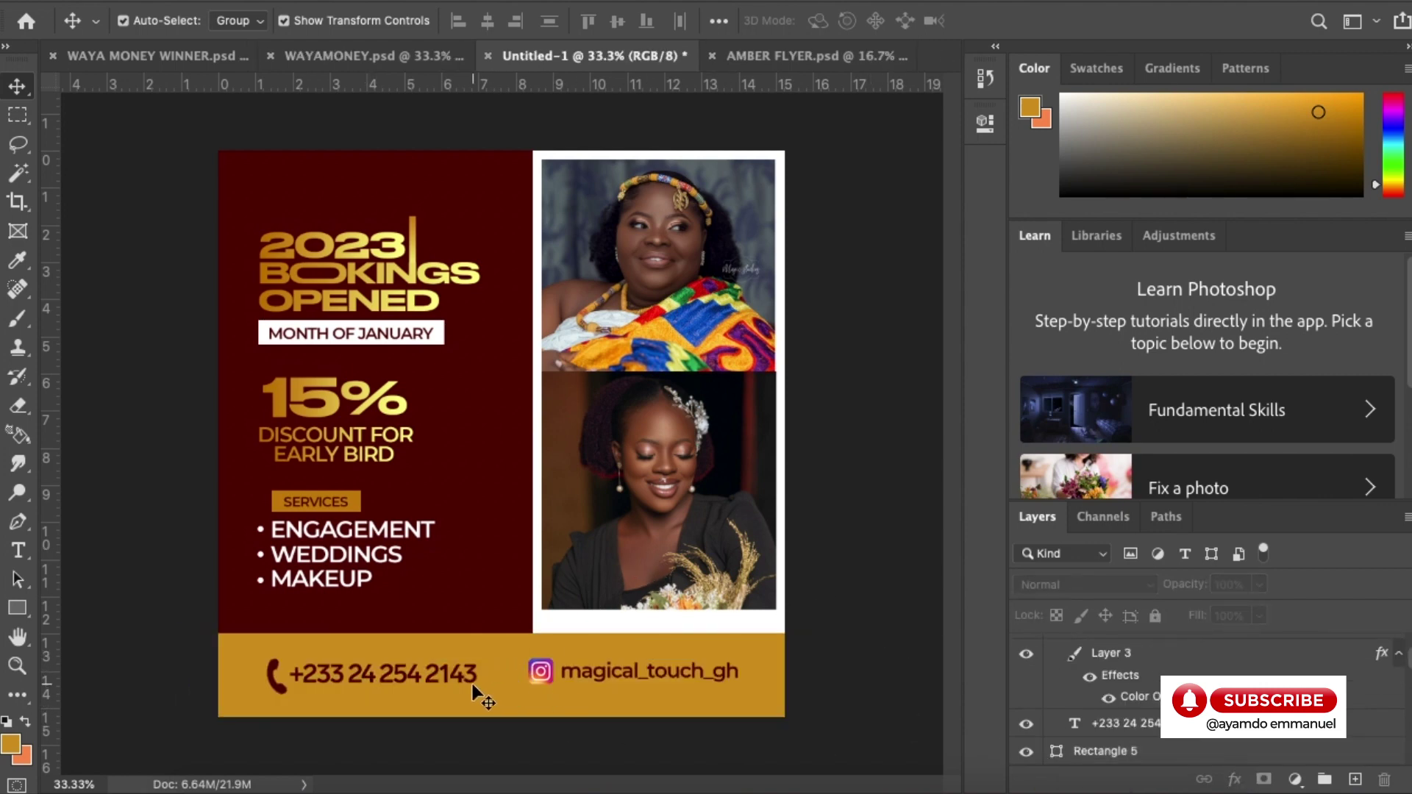
Scale the phone and Instagram contacts to about 87%, group them, and reposition the phone number
drag(210, 648, 816, 661)
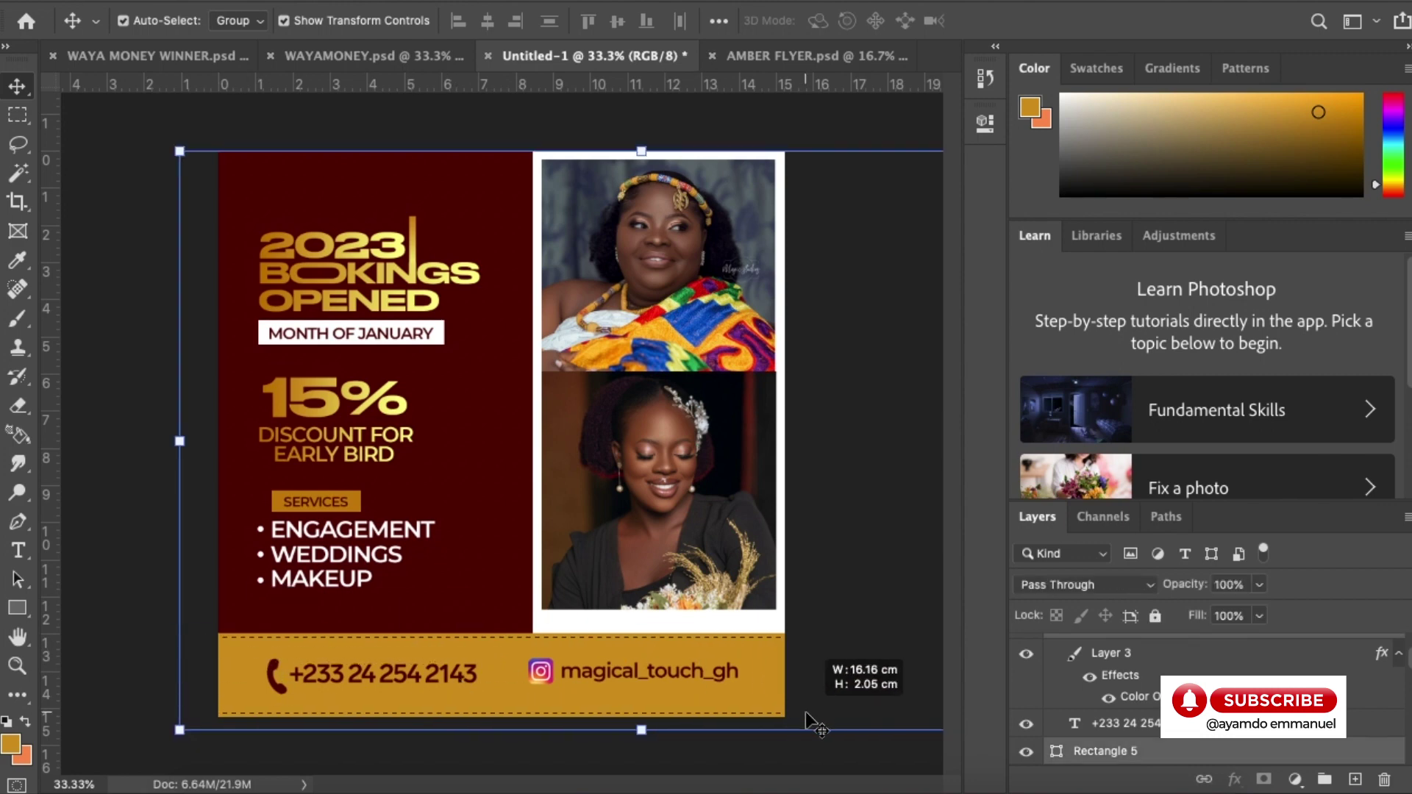
scroll(1118, 706, down, 5)
click(1118, 750)
scroll(1118, 706, up, 5)
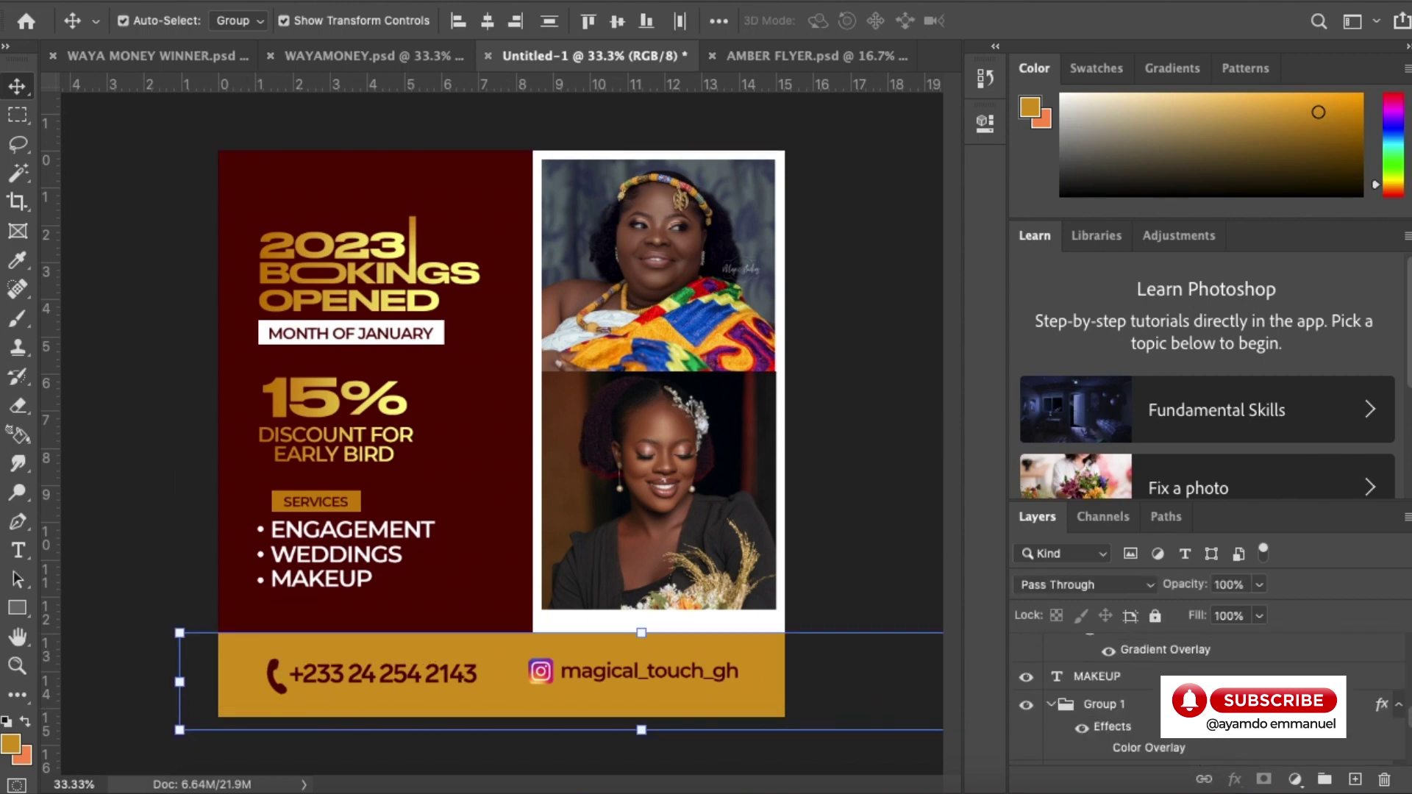
click(1140, 652)
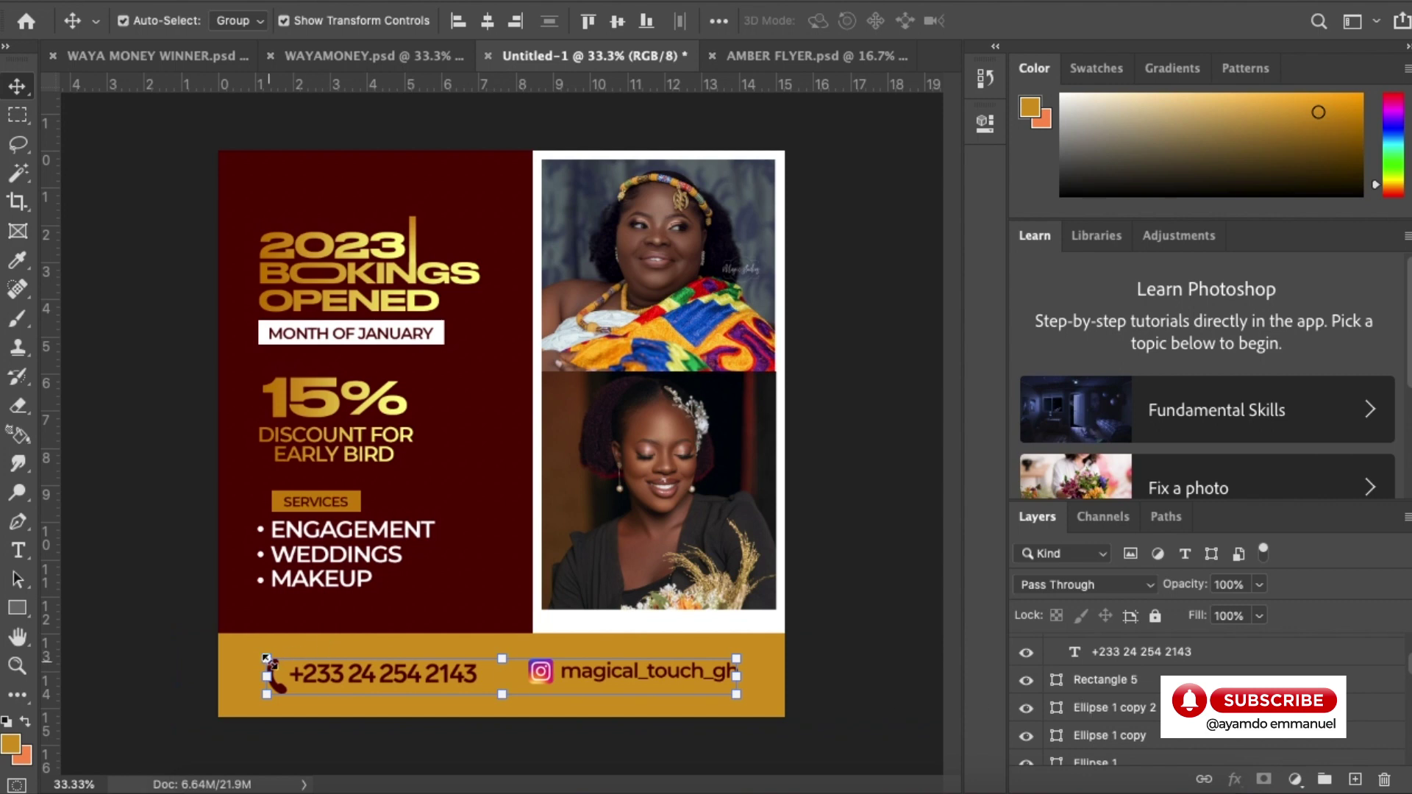
key(ctrl+t)
drag(273, 657, 327, 662)
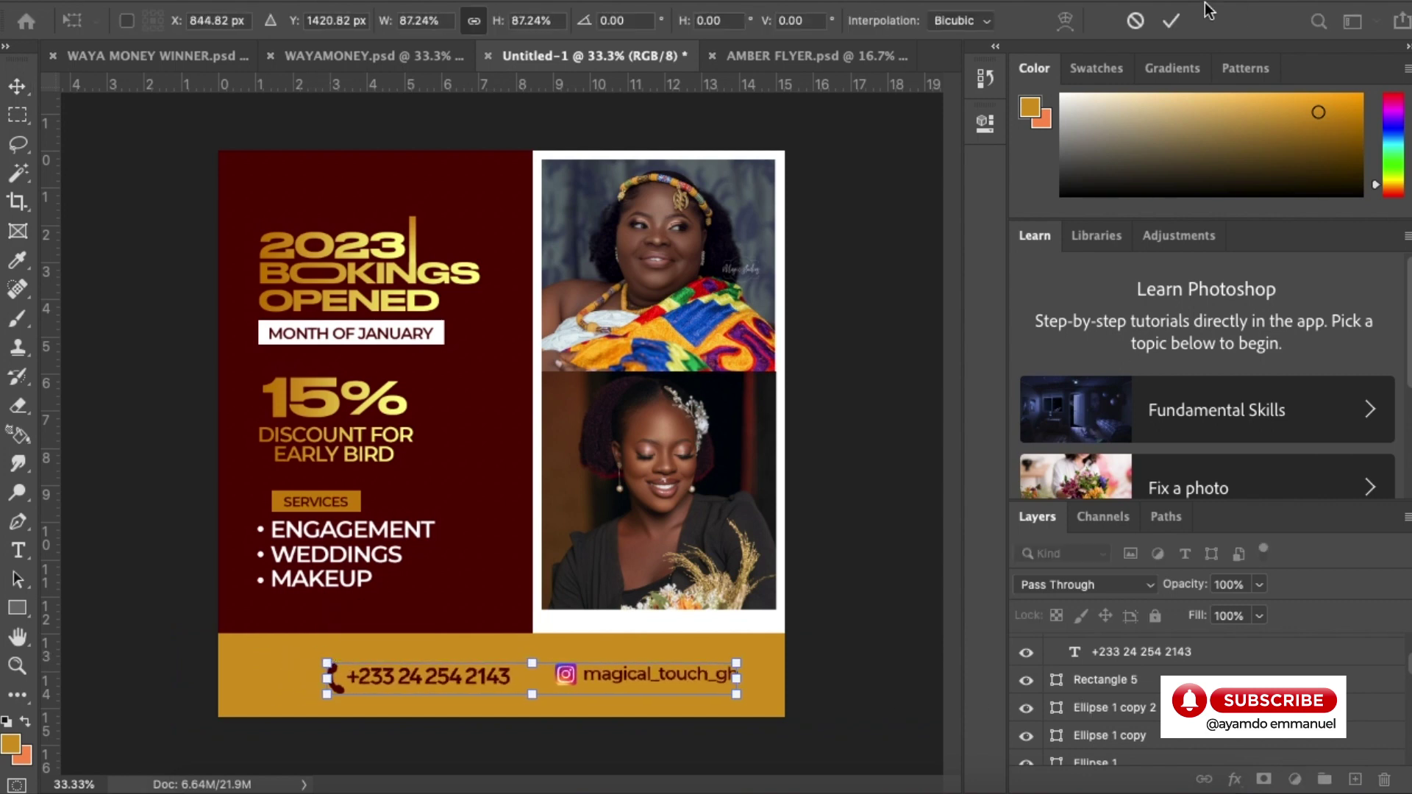
click(1171, 21)
key(ctrl+g)
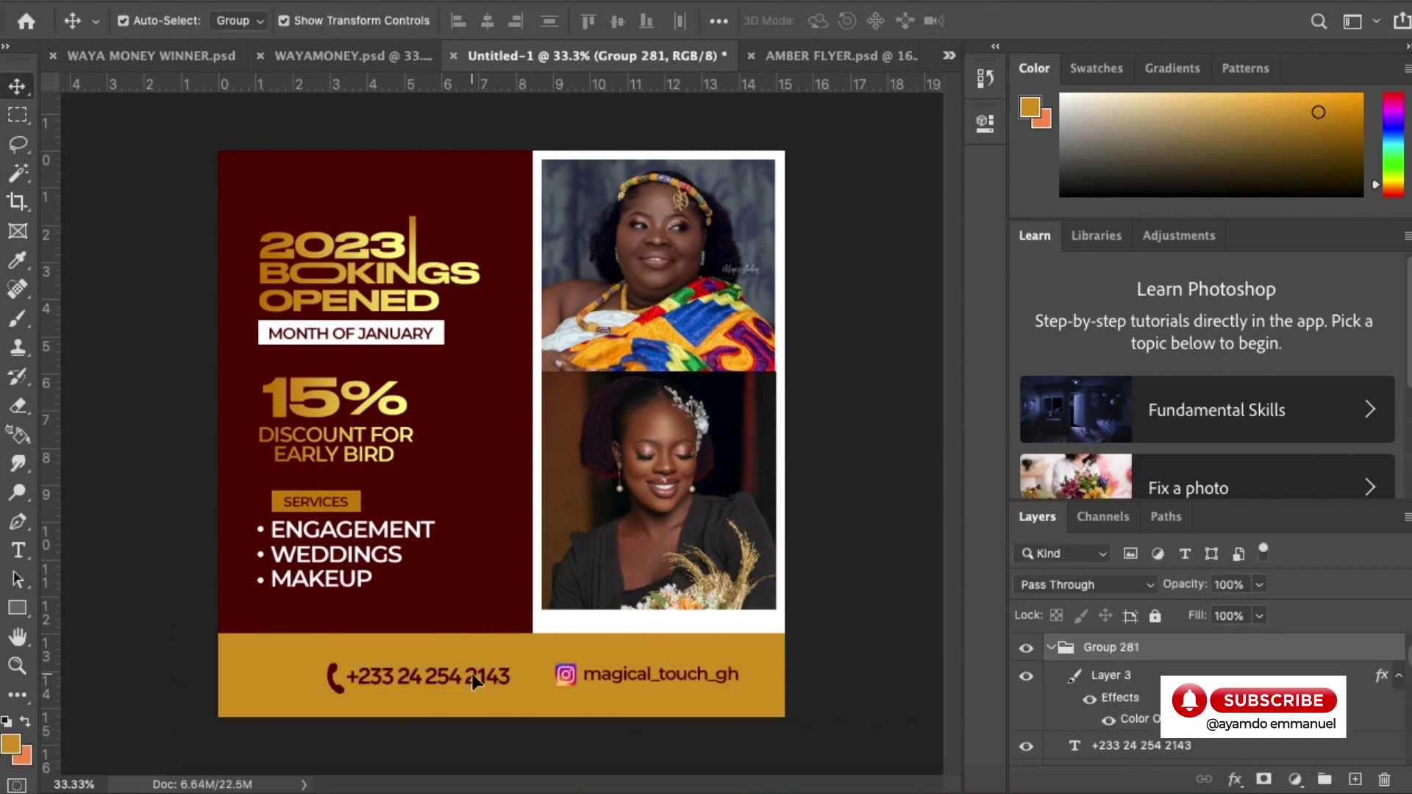
mouse_move(472, 674)
mouse_down()
mouse_move(436, 678)
mouse_move(461, 674)
mouse_up()
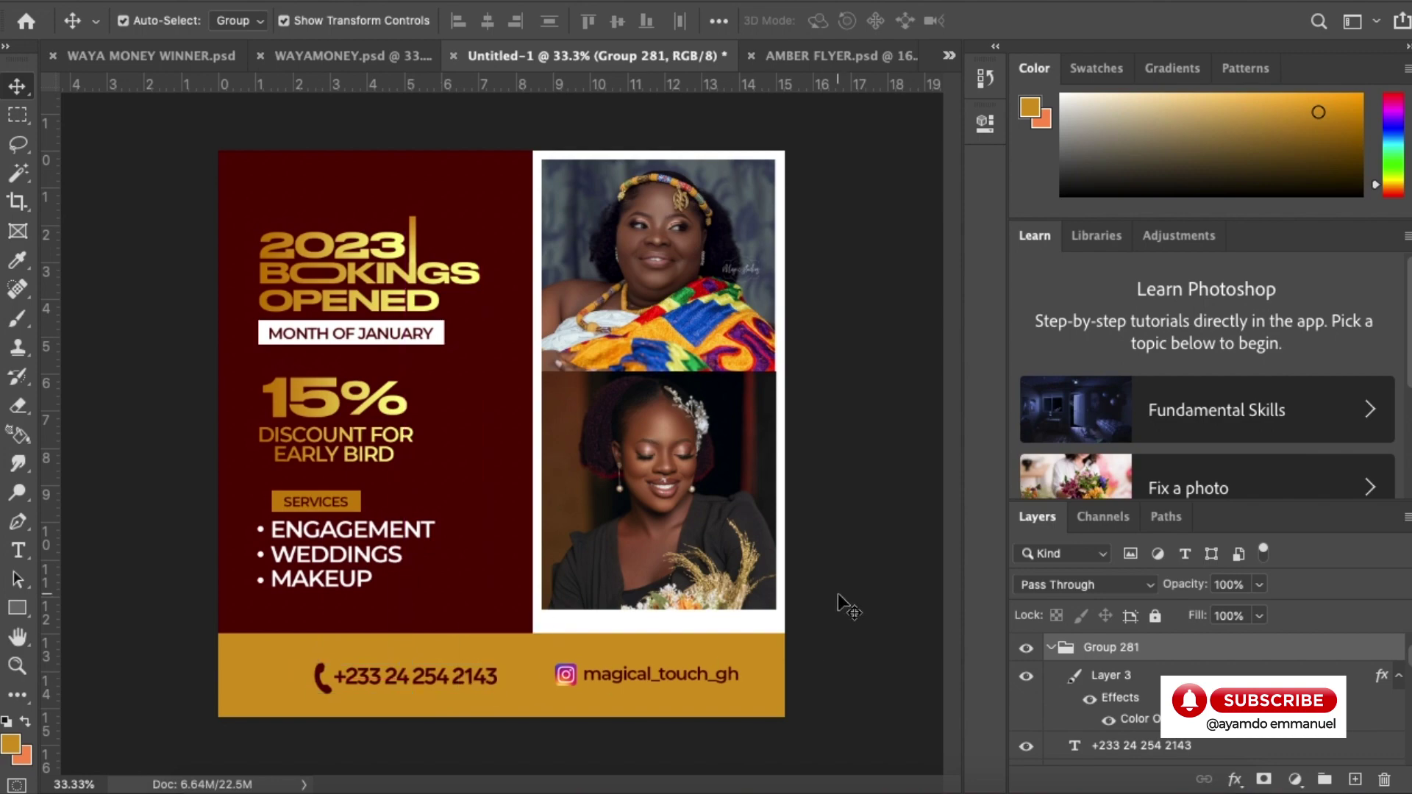
click(837, 593)
Open the GSMB 2023 folder inside Desktop > GSMB in Finder
click(209, 772)
scroll(855, 492, down, 5)
scroll(855, 493, down, 5)
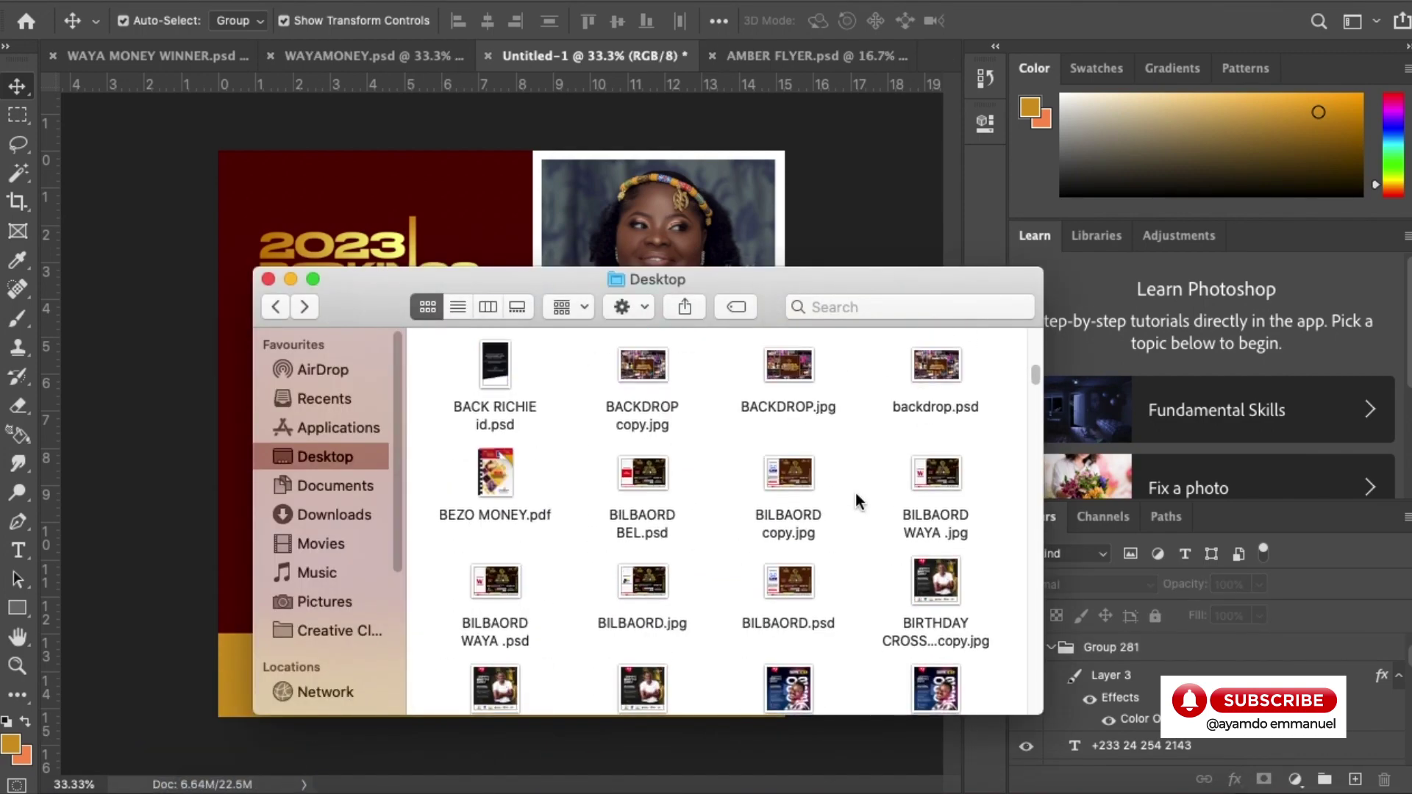
scroll(854, 493, down, 5)
scroll(854, 493, down, 3)
scroll(837, 596, down, 10)
scroll(837, 596, down, 10)
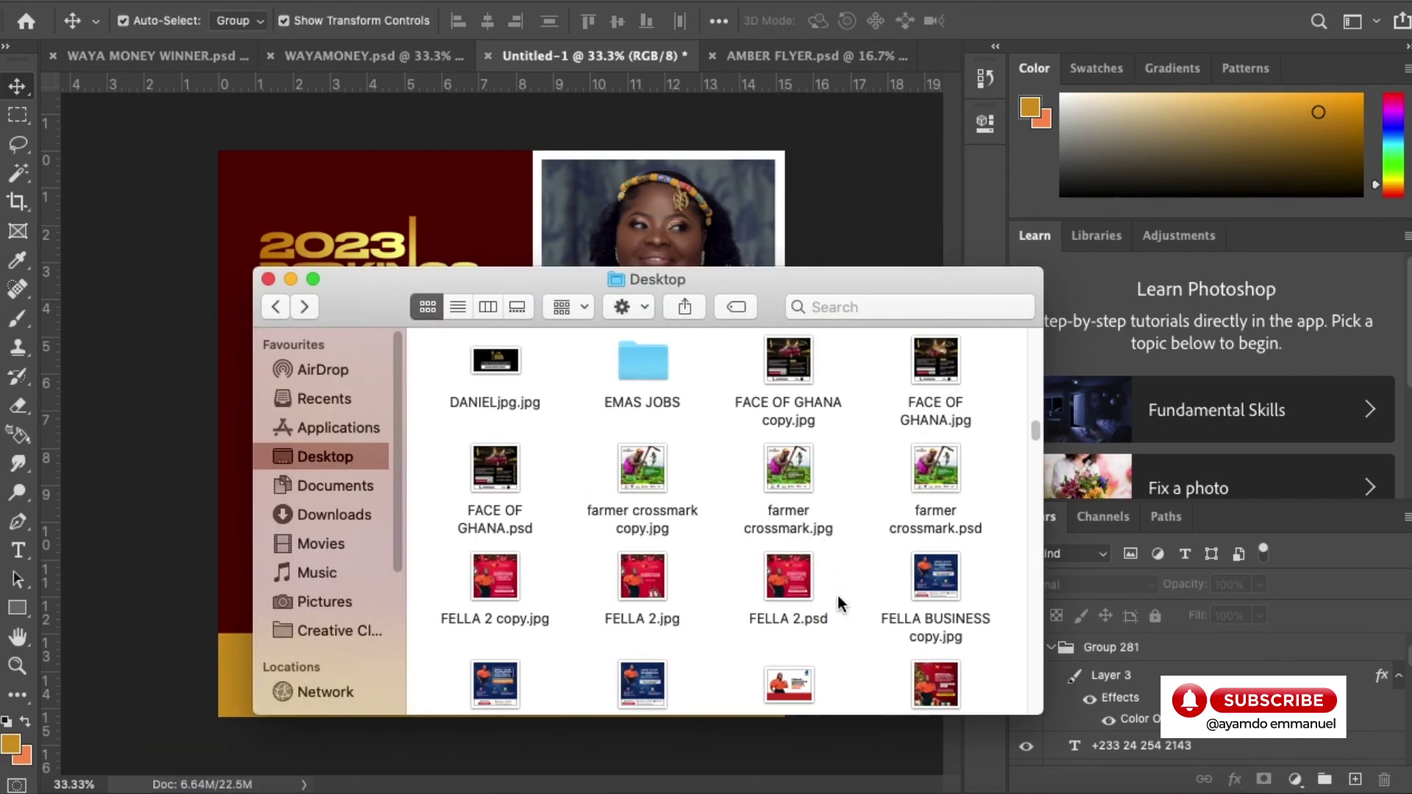
scroll(837, 596, down, 5)
scroll(837, 595, down, 3)
double_click(787, 562)
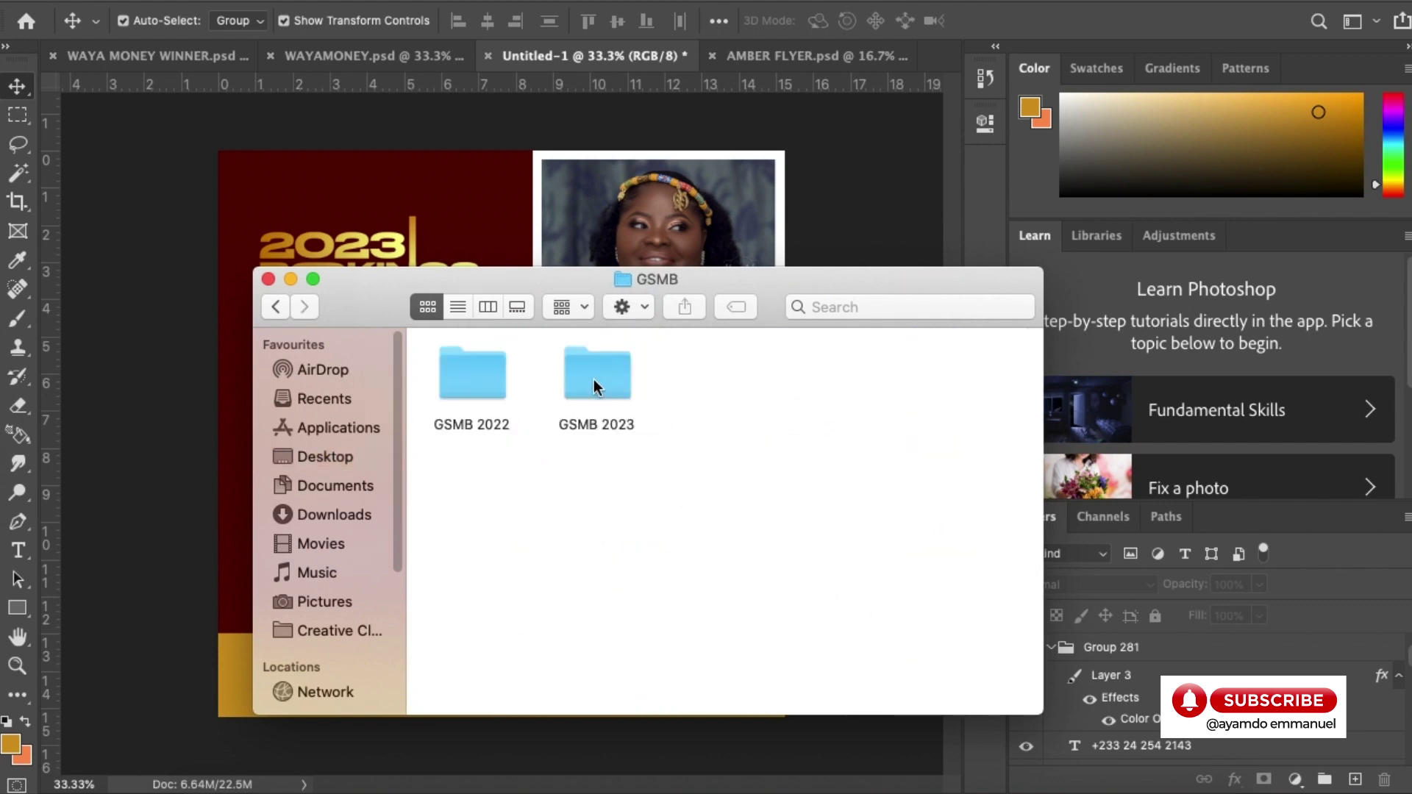
click(593, 379)
double_click(594, 378)
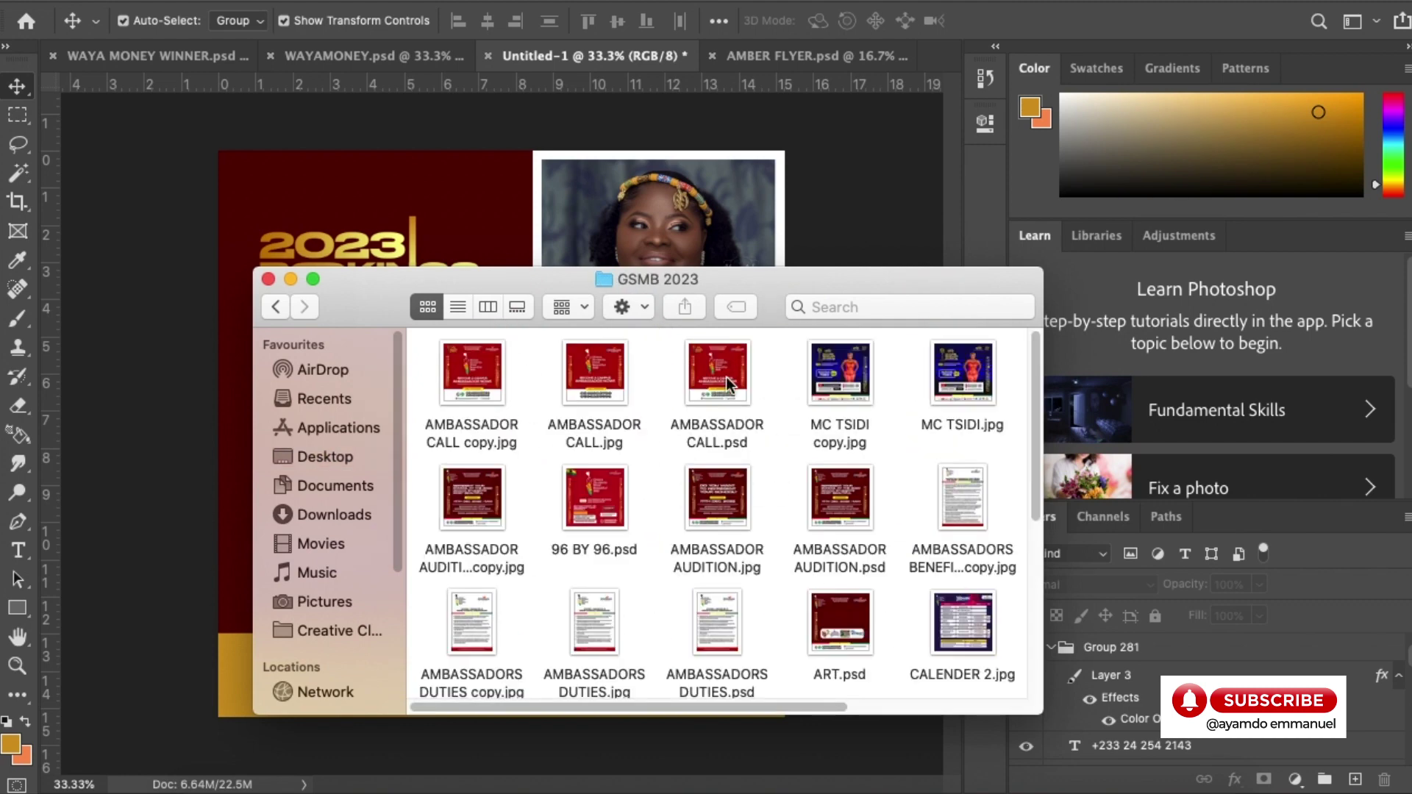
Open AMBASSADOR CALL.psd and copy its WhatsApp icon before the footer phone number
click(724, 370)
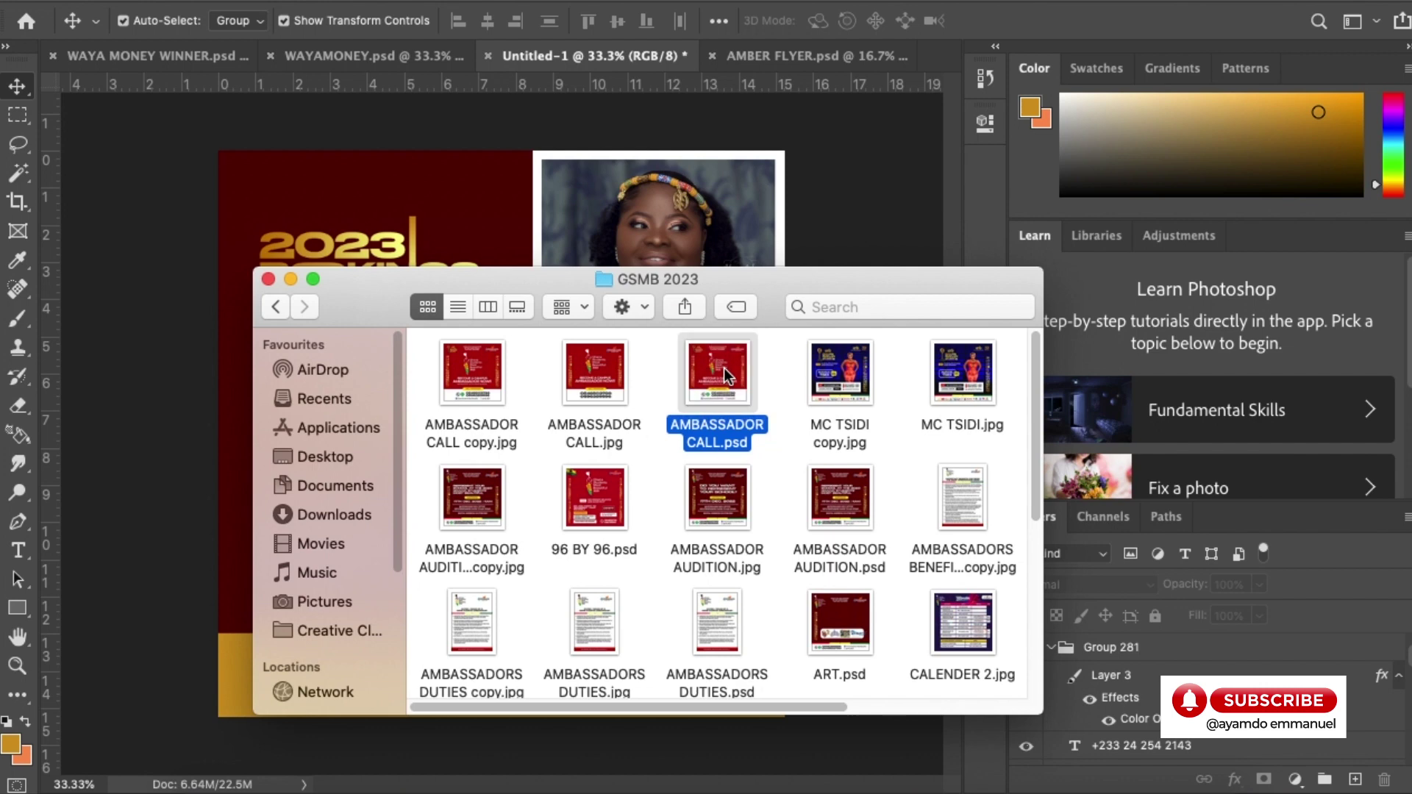
double_click(723, 368)
mouse_move(647, 482)
mouse_down()
mouse_move(328, 634)
mouse_move(292, 666)
mouse_up()
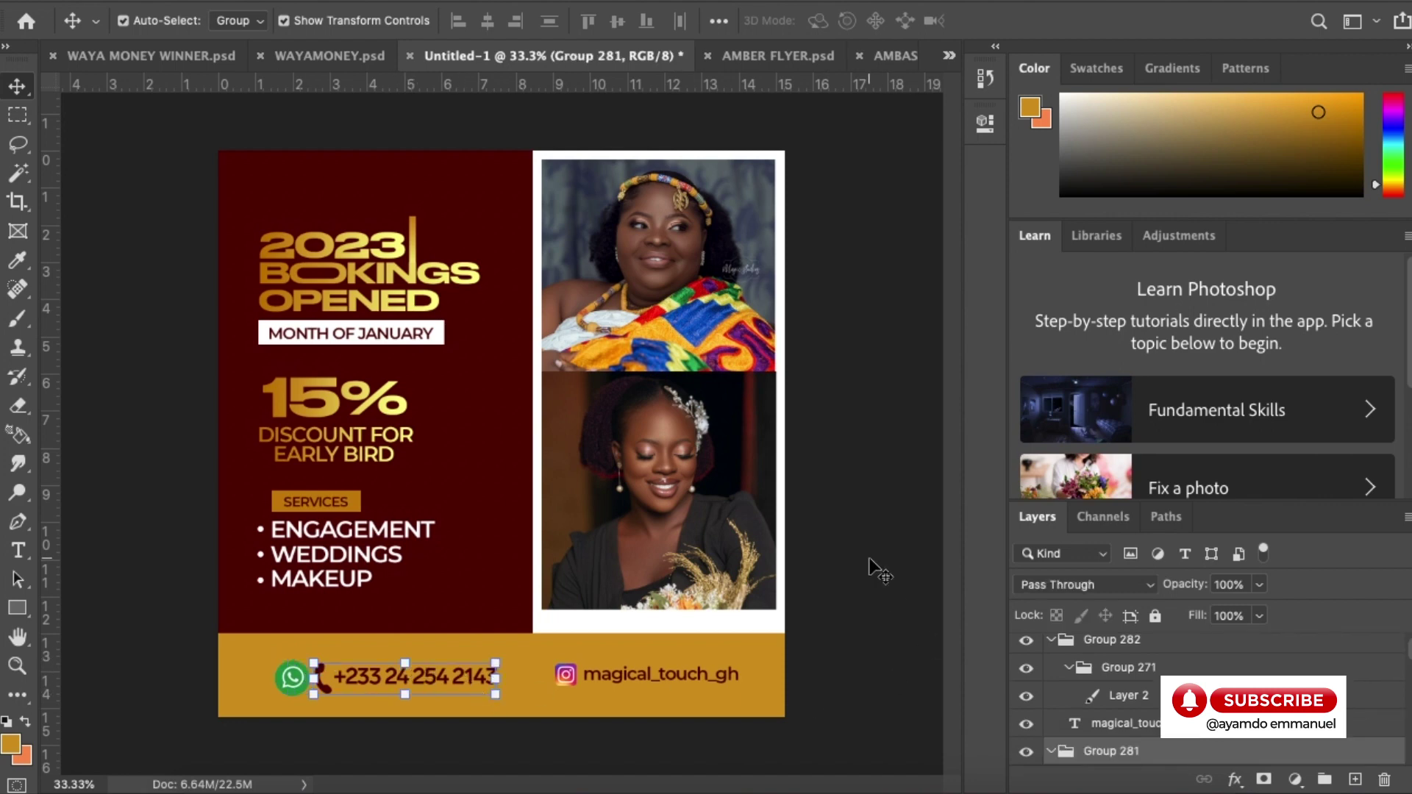
Nudge the footer contact row two steps left
shift+click(432, 690)
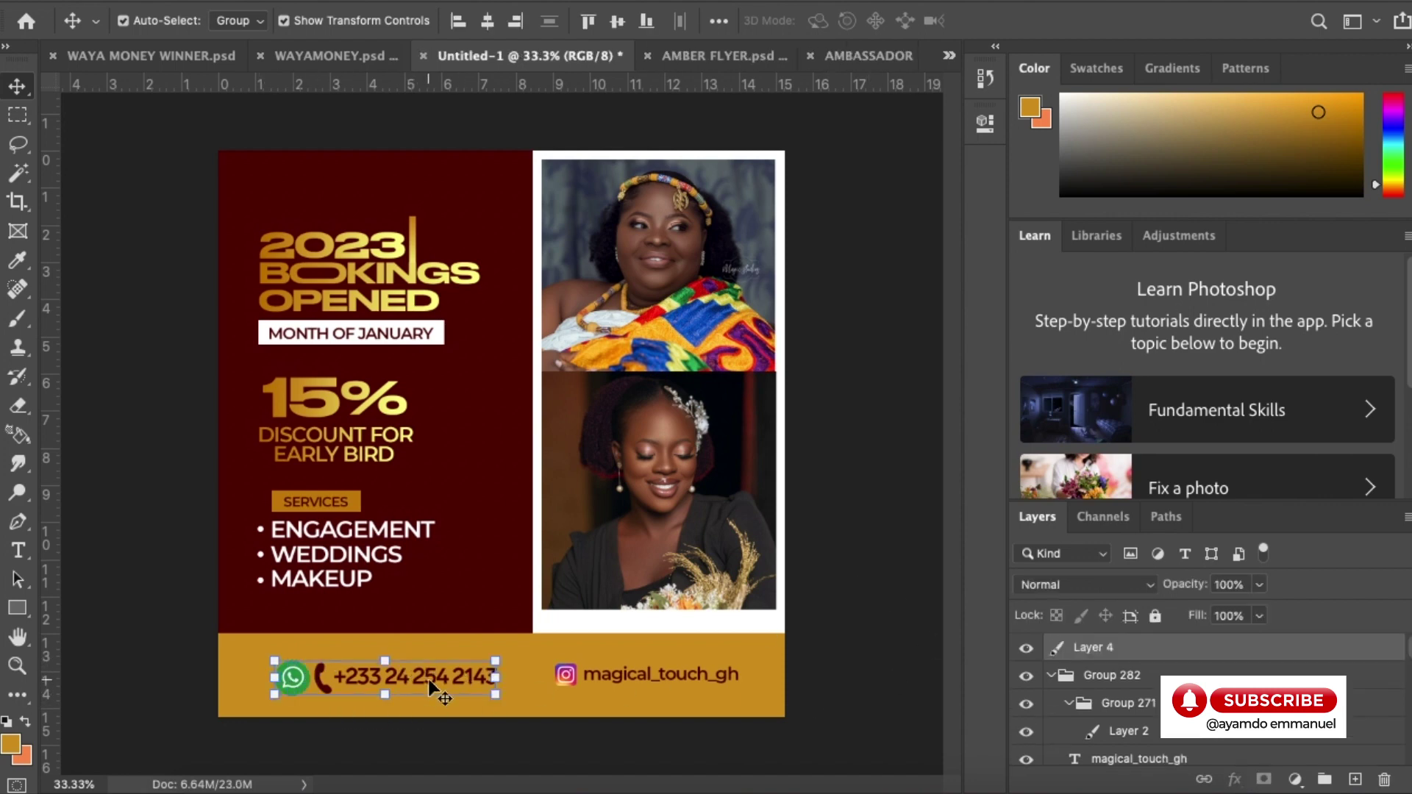
key(Left)
key(Left)
key(Left)
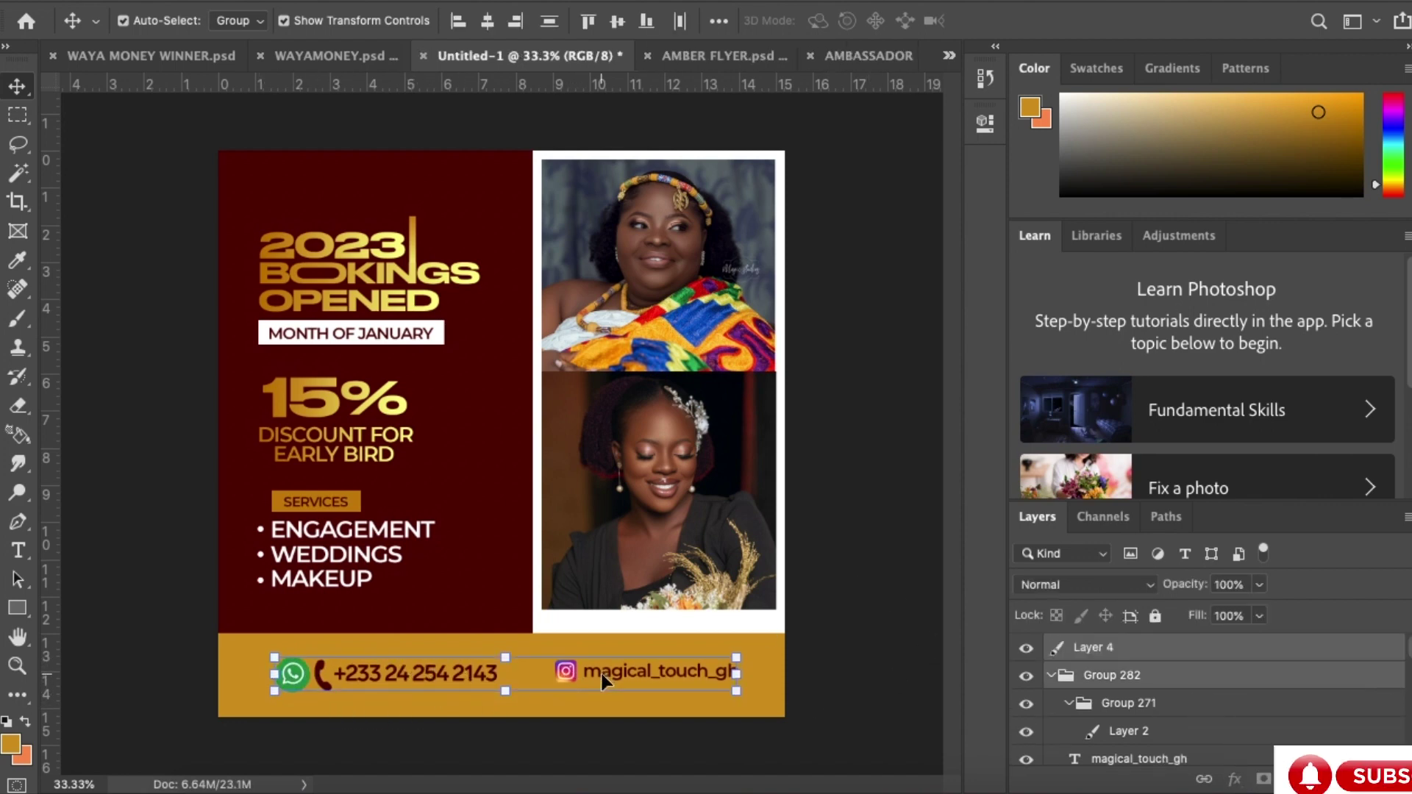
key(Left)
key(Left)
key(Left)
key(Left)
key(Left)
key(Left)
click(842, 609)
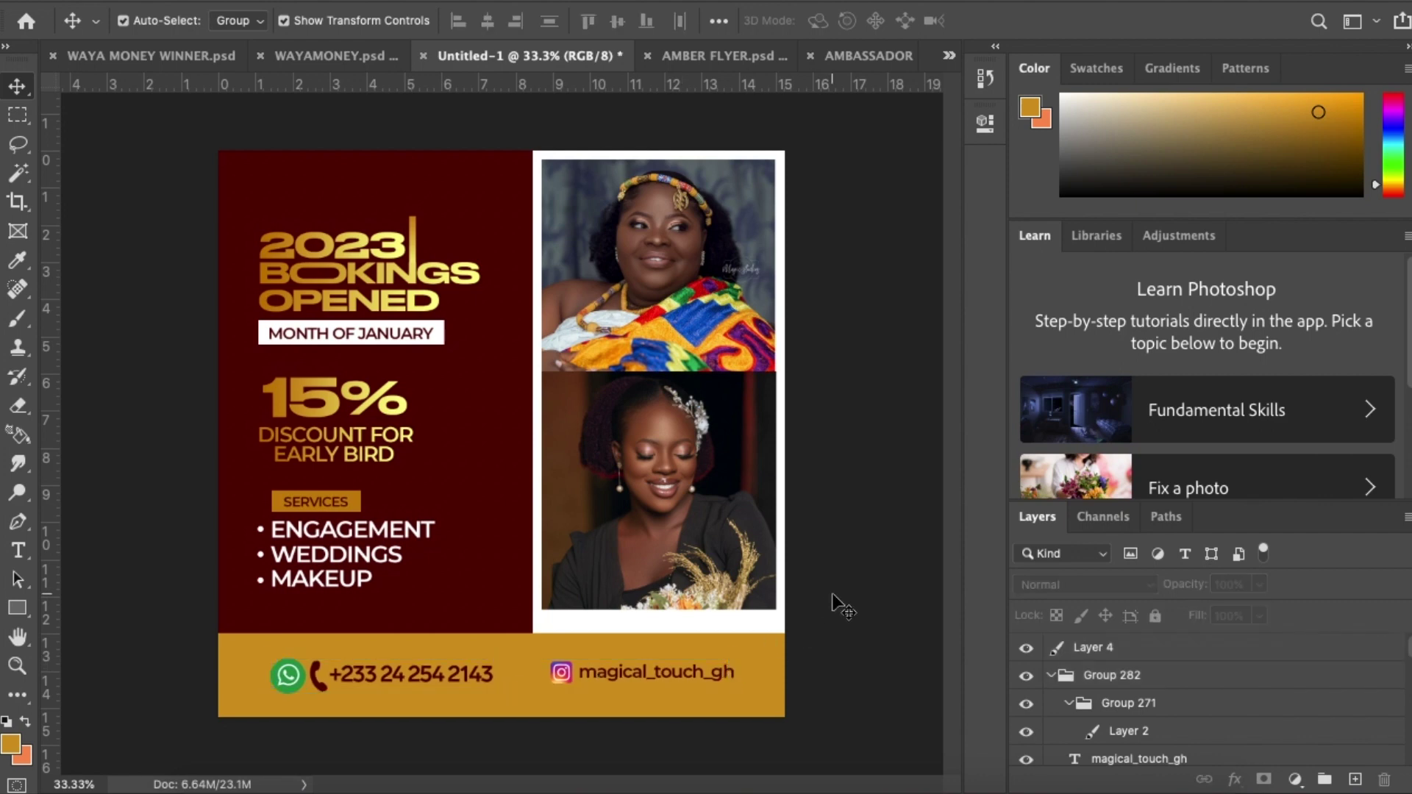
Scale the WhatsApp icon down to about 86%
click(287, 685)
key(ctrl+t)
drag(307, 696, 301, 690)
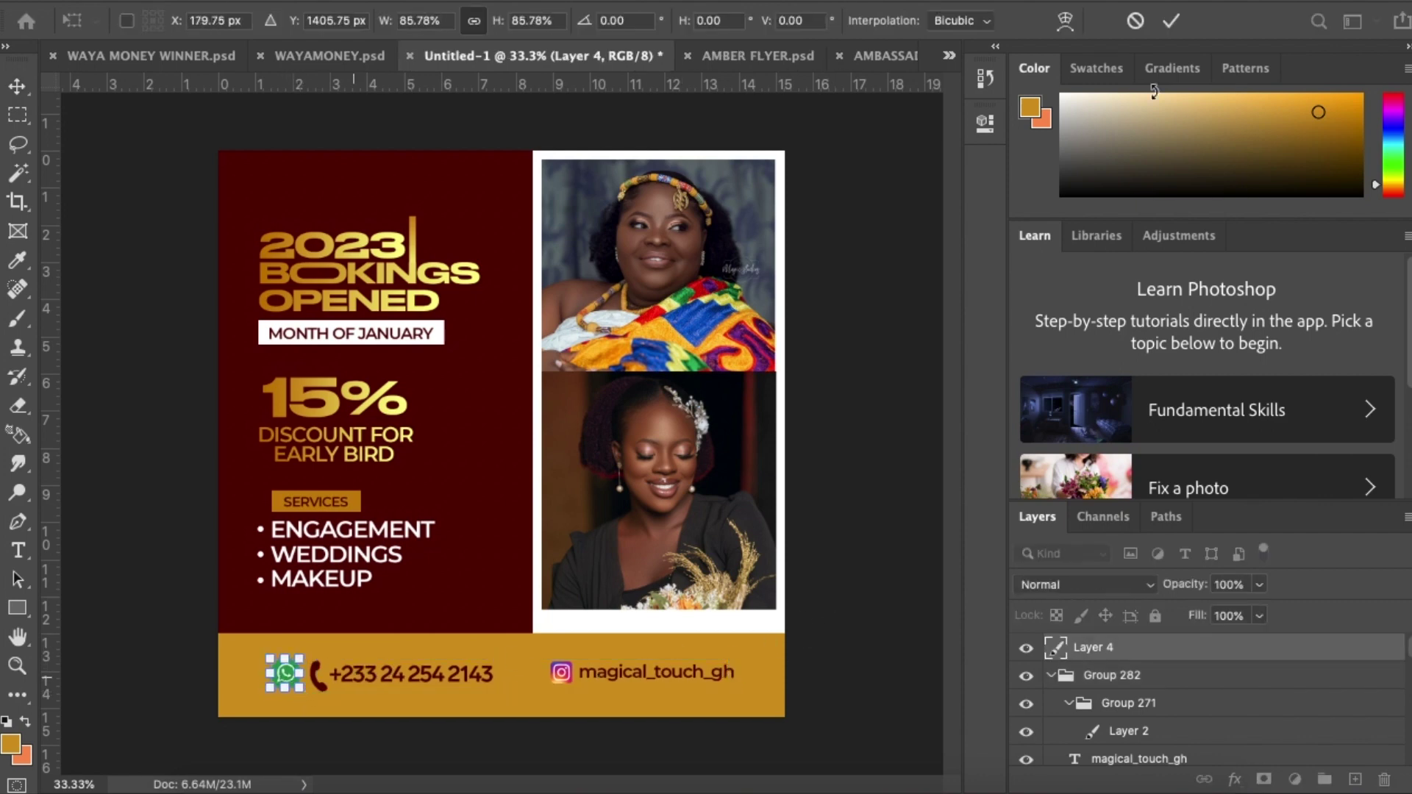
click(1170, 22)
click(899, 420)
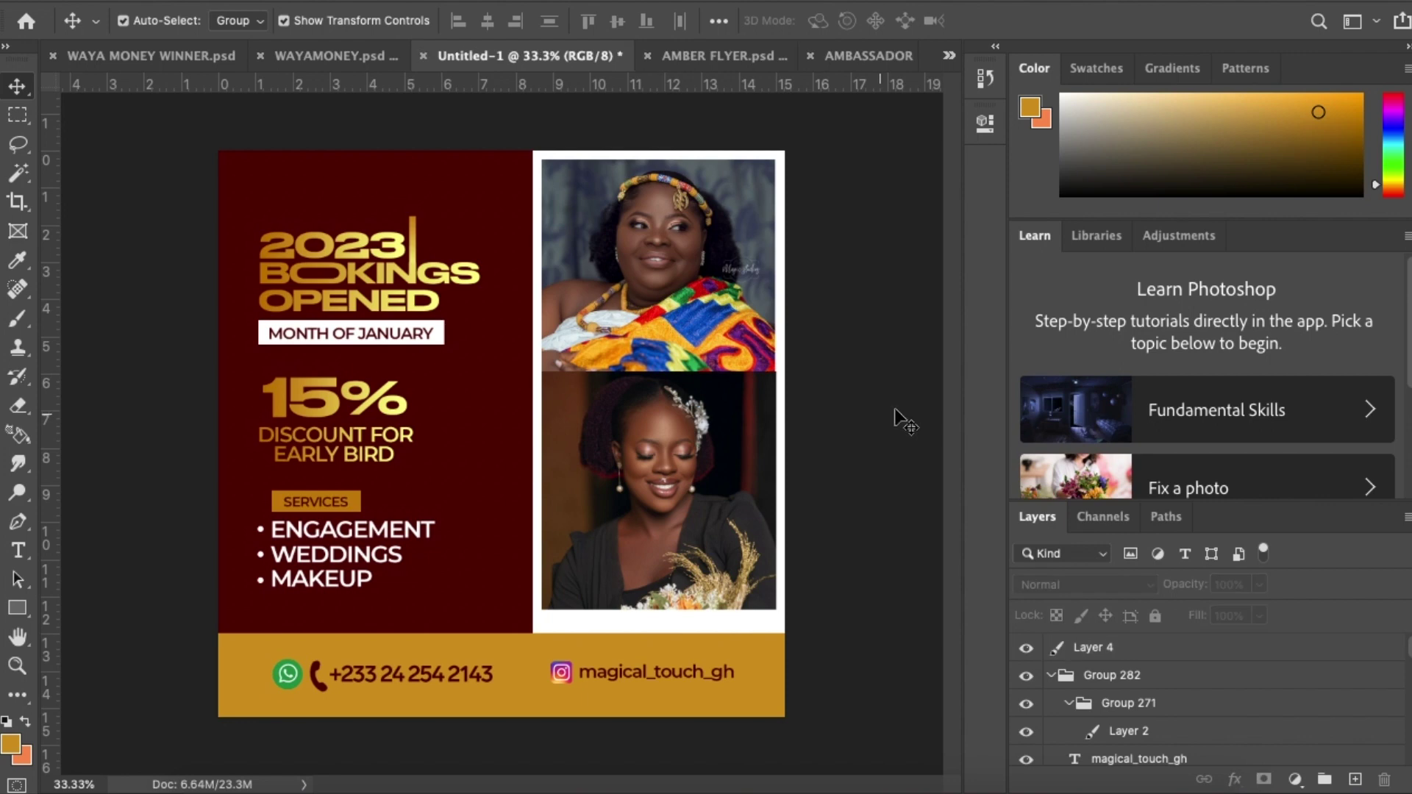
Move the lower bouquet photo down about 0.44 cm
click(625, 622)
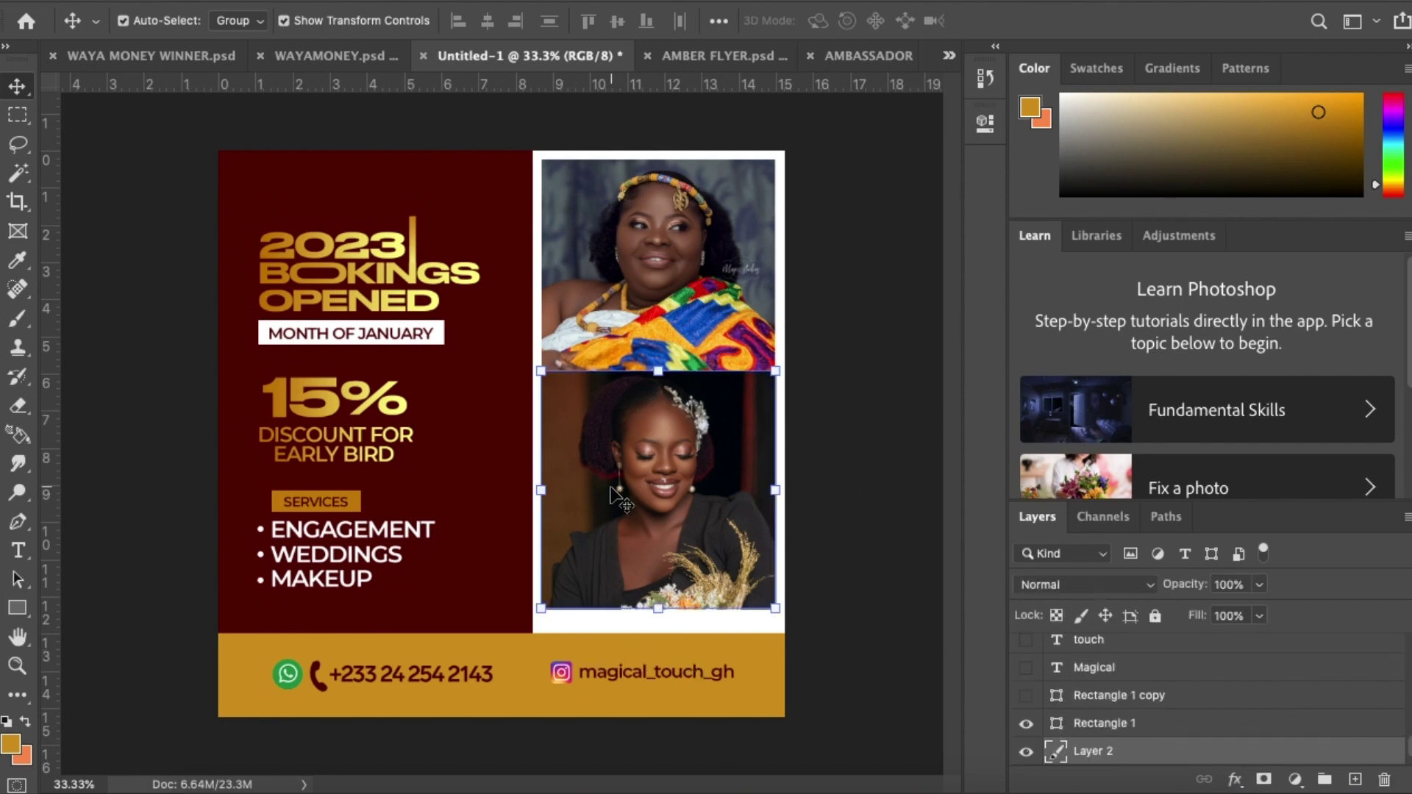
drag(637, 508, 637, 525)
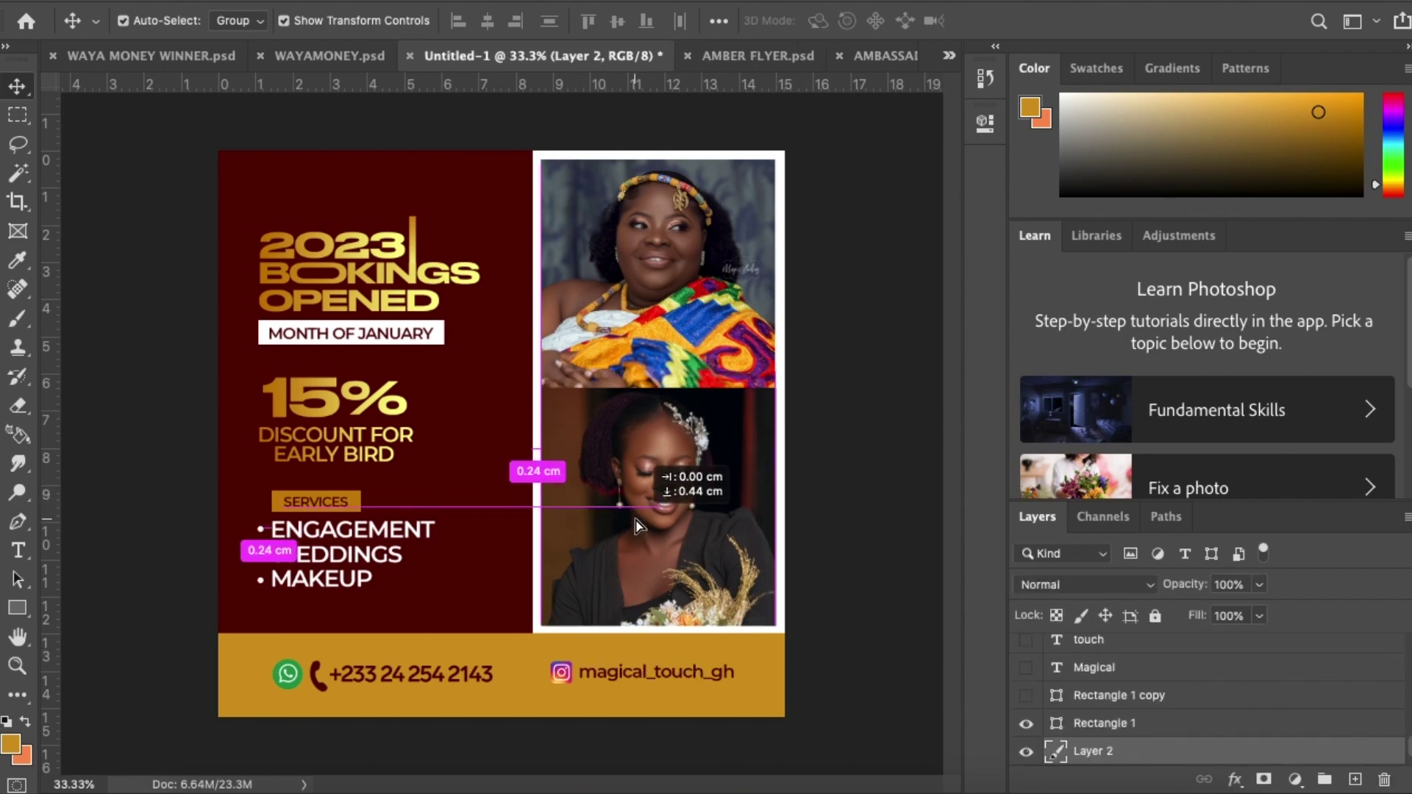
click(905, 340)
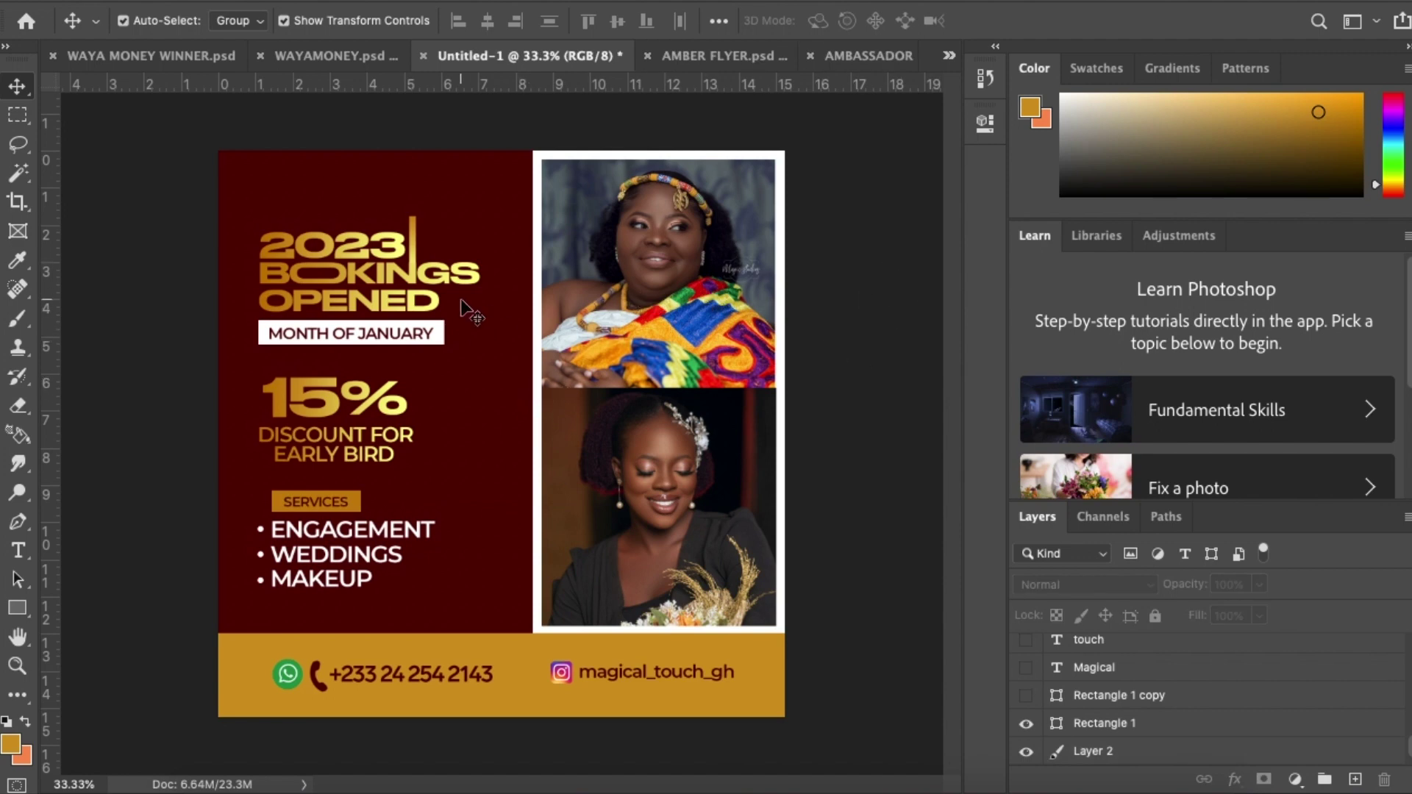
Add a 'BOOK NOW' text line above the 2023 headline and select it for a font change
click(18, 551)
click(262, 215)
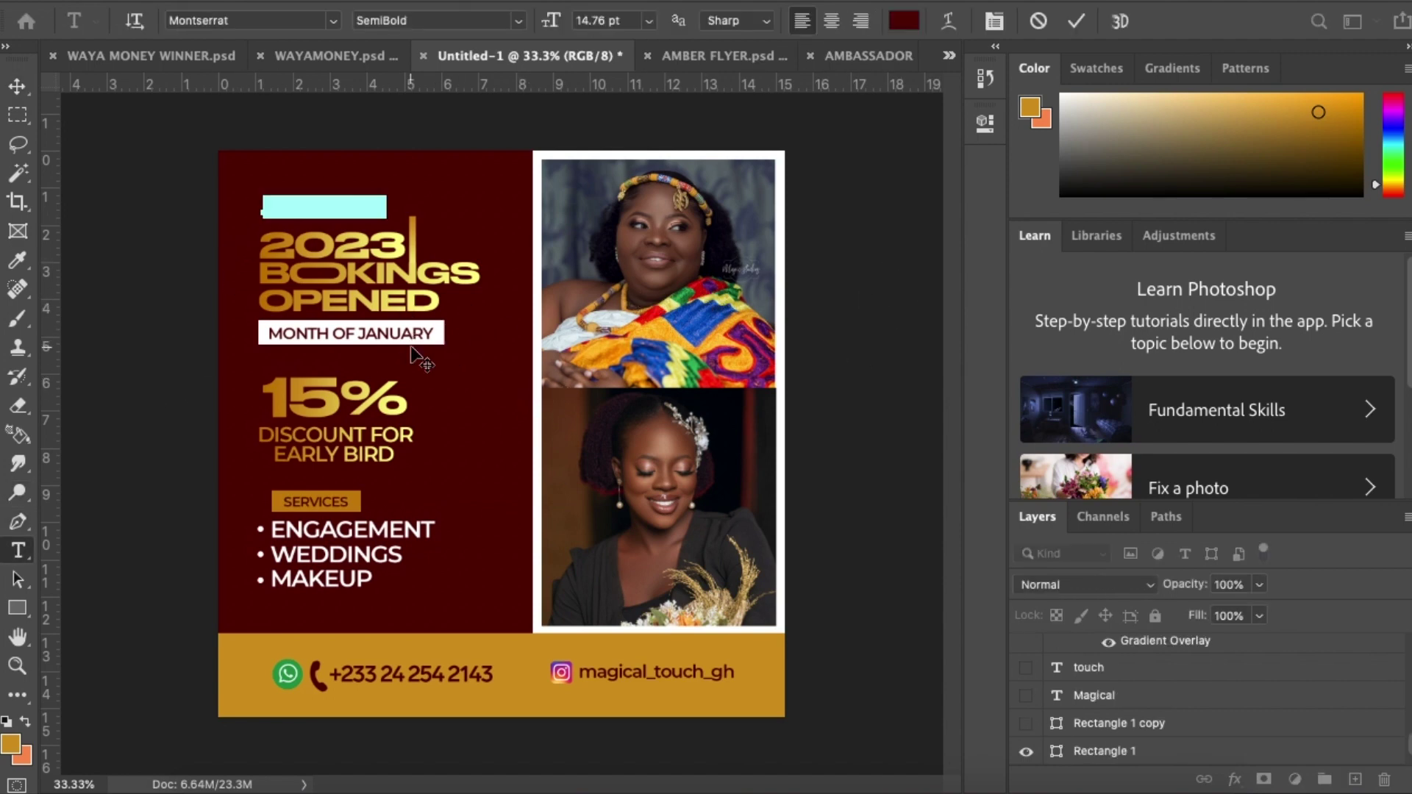
text(BOOK NOW)
key(ctrl+a)
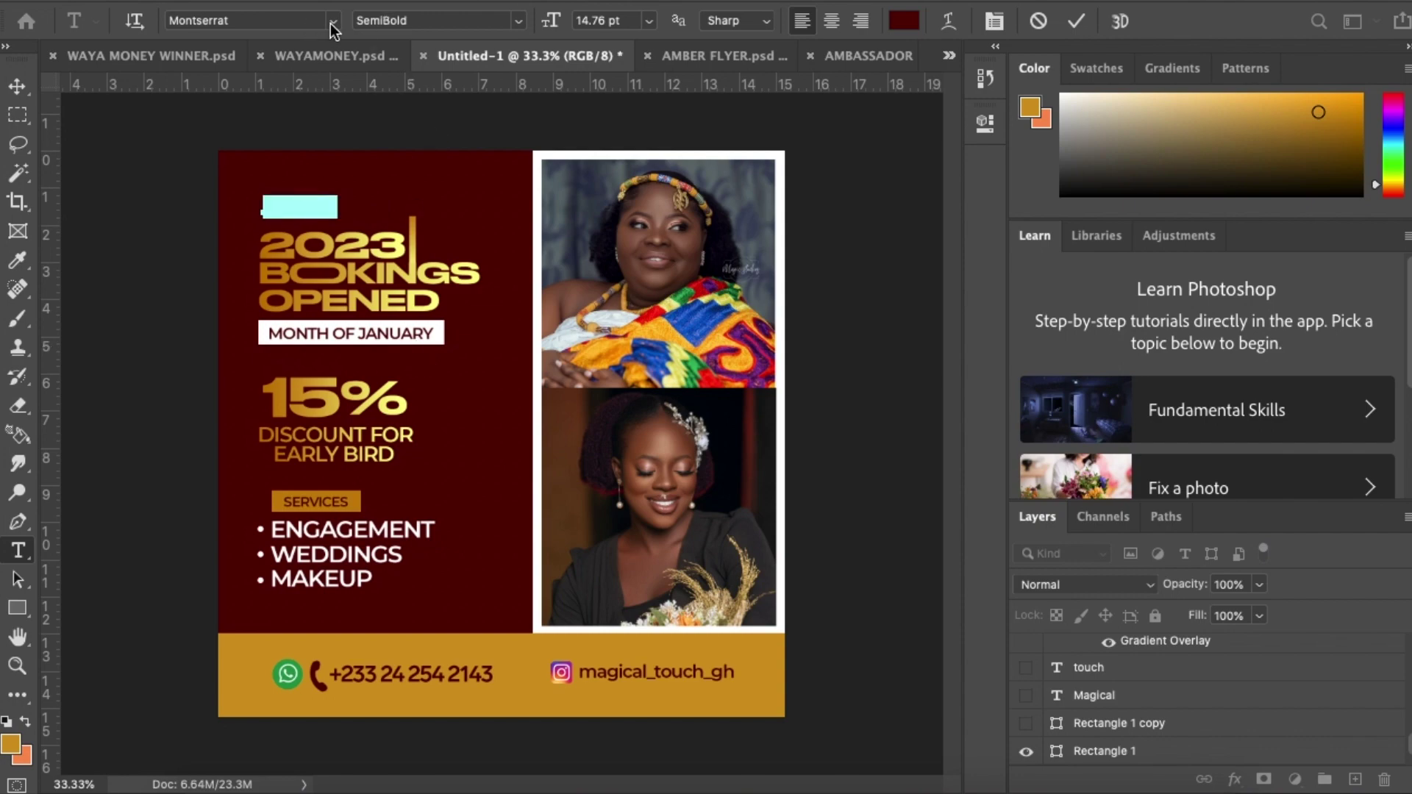
click(331, 22)
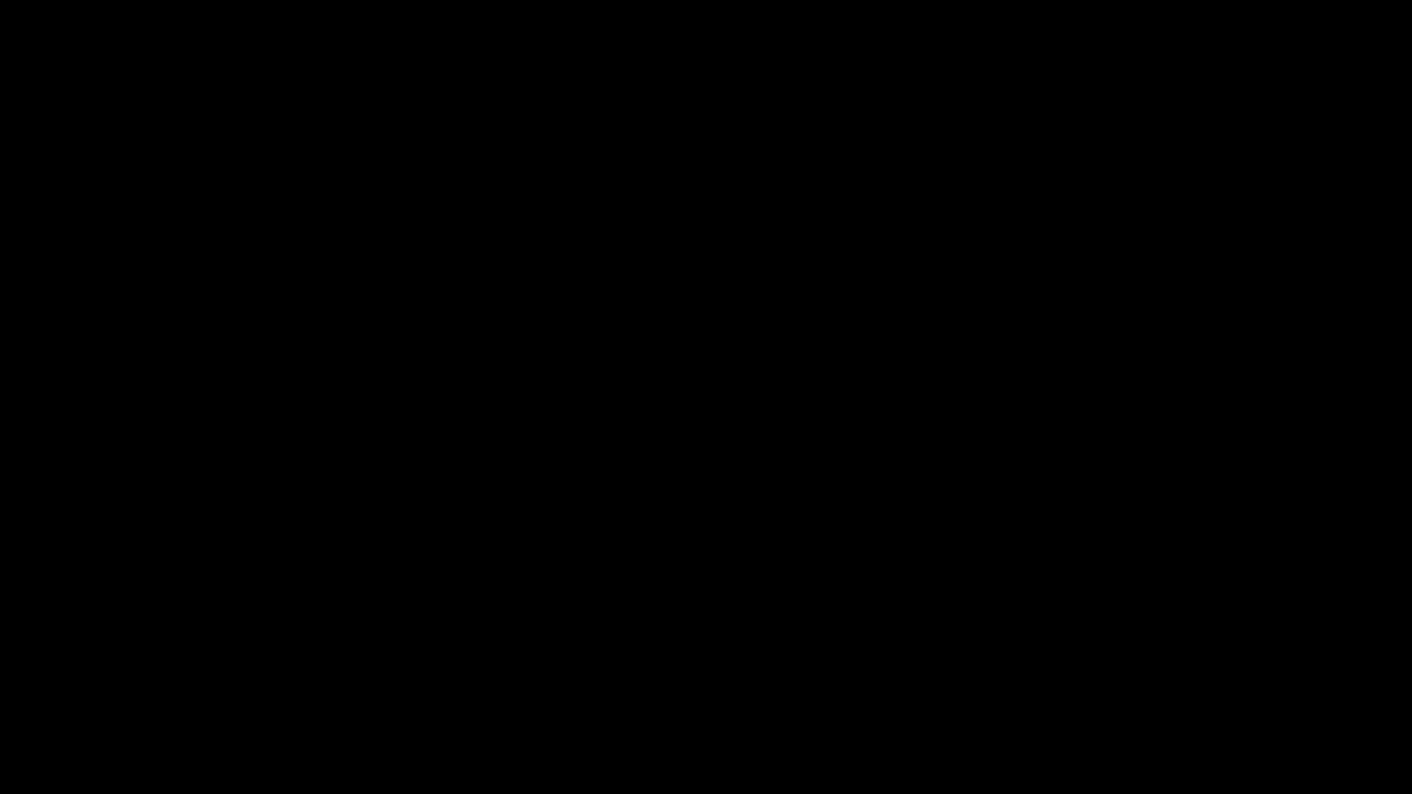